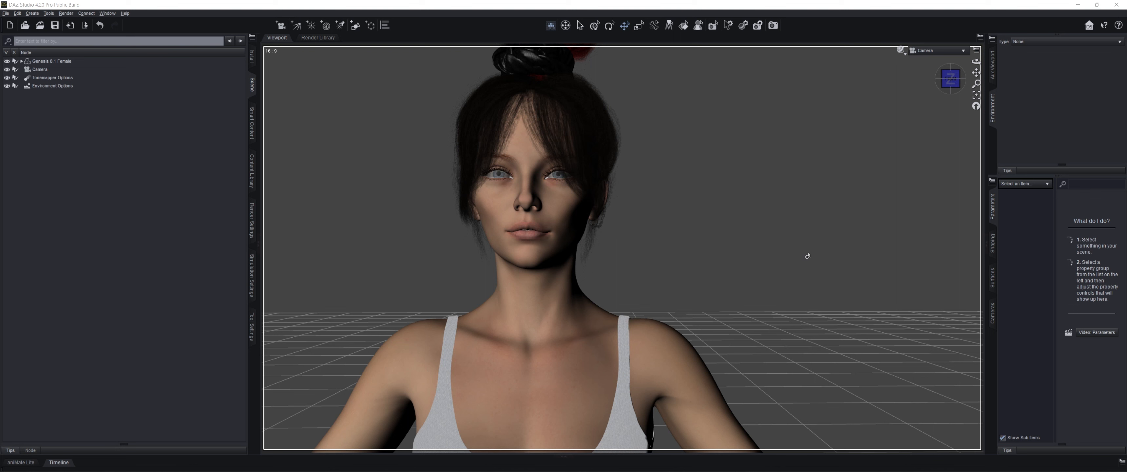
- Switch the viewport to a rendered preview and set the camera's Headlamp Mode to Off
{"action": "left_click", "coordinate": [900, 49]}
{"action": "left_click", "coordinate": [896, 158]}
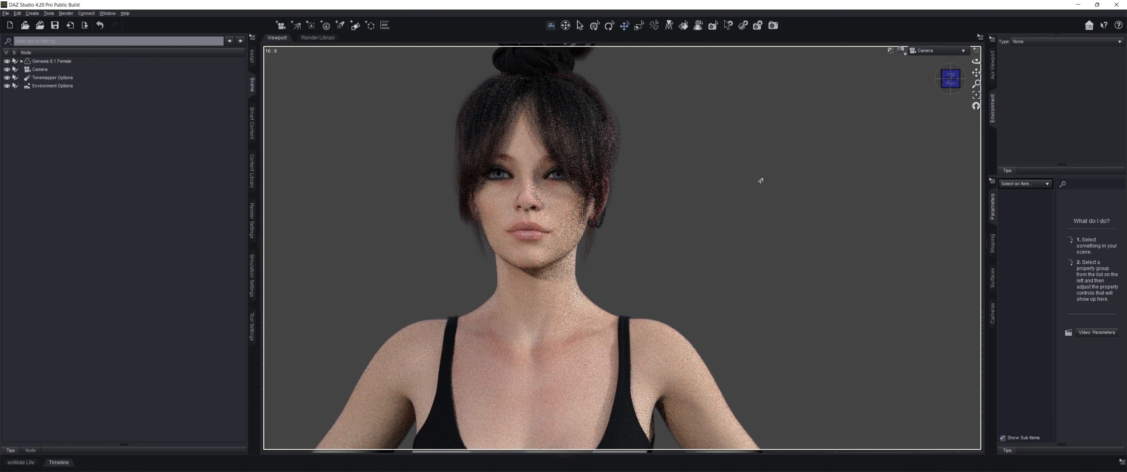
{"action": "left_click", "coordinate": [993, 313]}
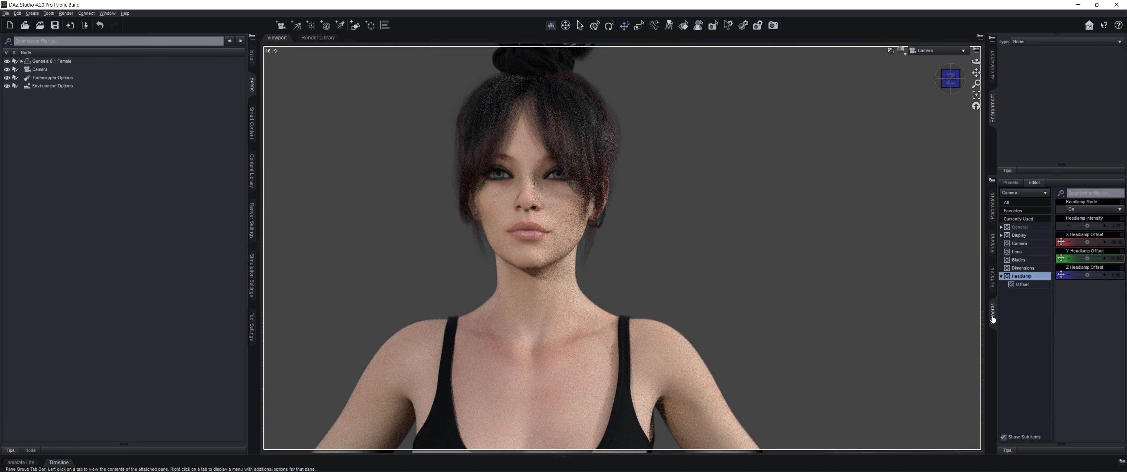
{"action": "left_click", "coordinate": [1083, 208]}
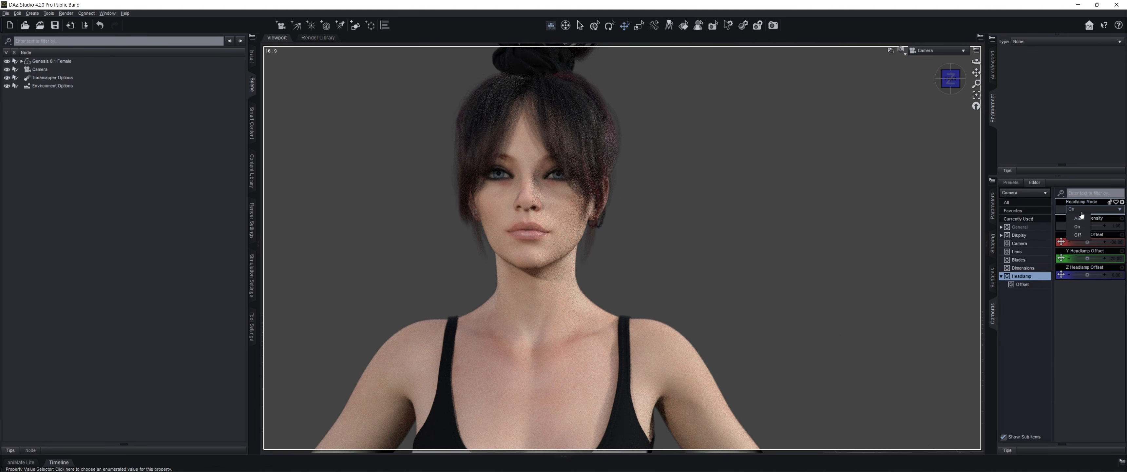
{"action": "left_click", "coordinate": [1078, 237]}
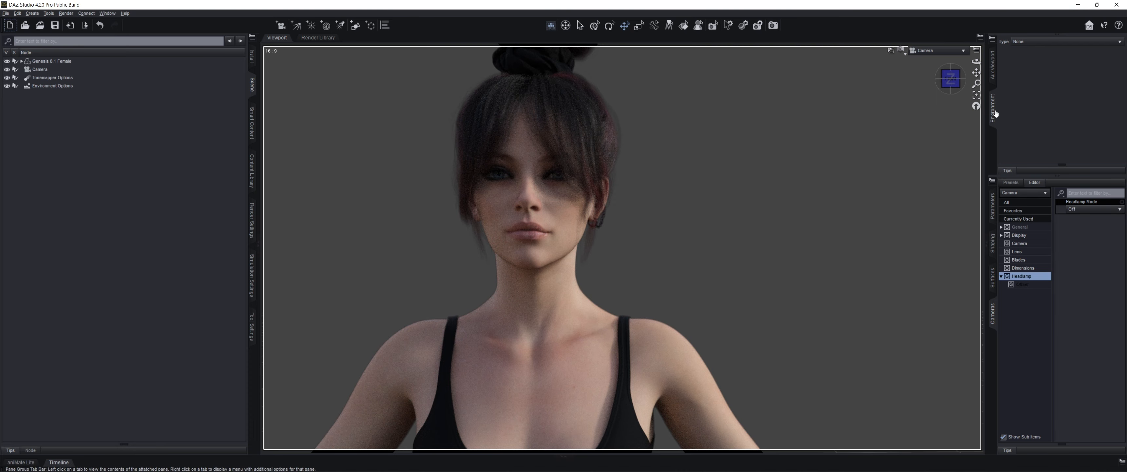
- Set the environment type to Backdrop and turn off the camera's Depth of Field
{"action": "left_click", "coordinate": [1028, 42]}
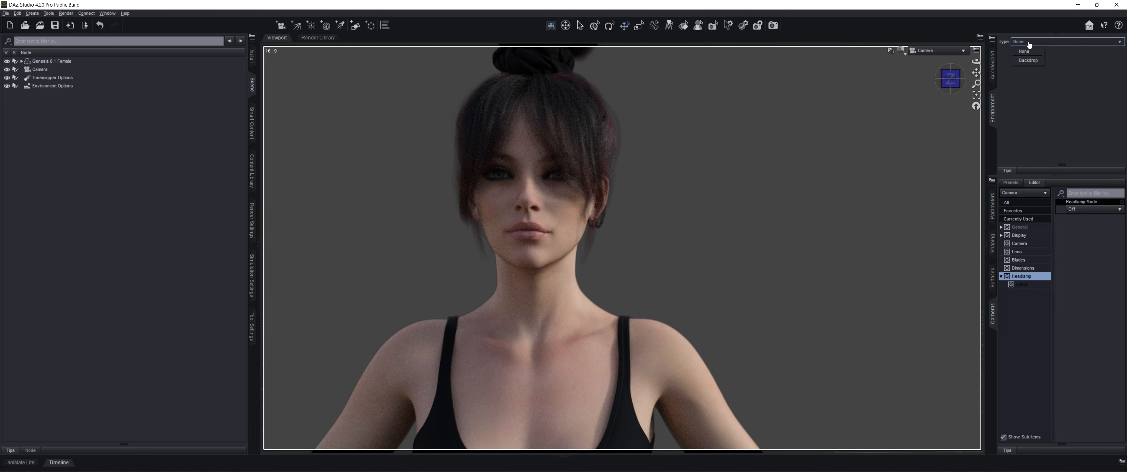
{"action": "left_click", "coordinate": [1029, 61]}
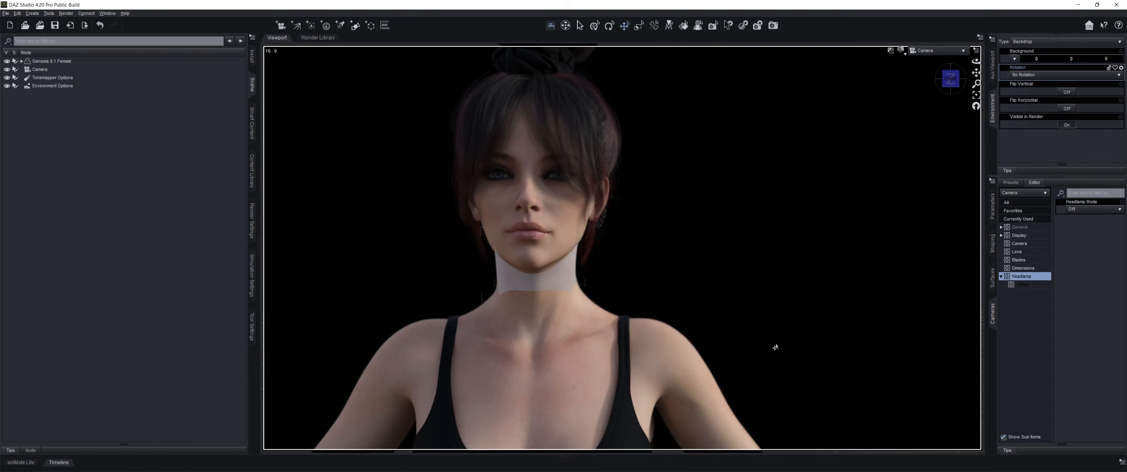
{"action": "left_click", "coordinate": [1037, 248]}
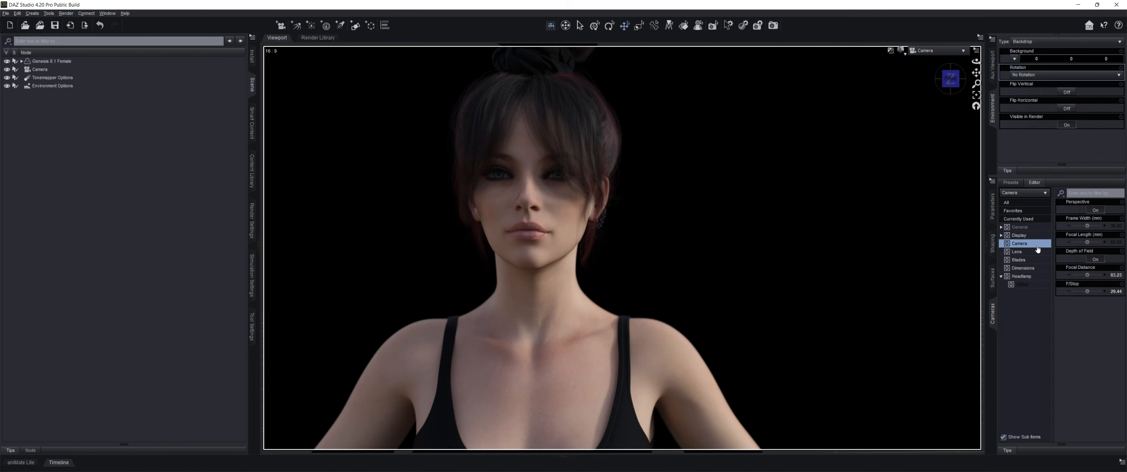
{"action": "left_click", "coordinate": [1095, 259]}
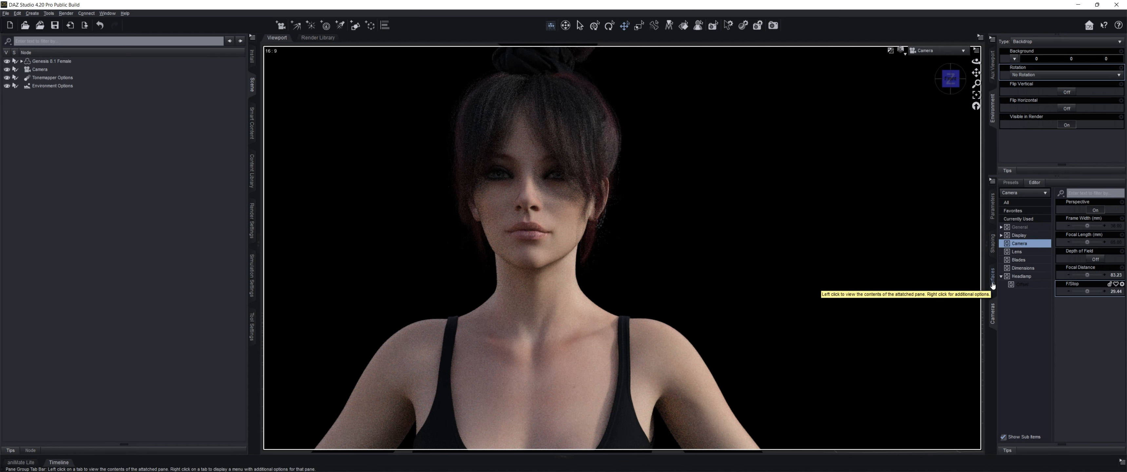
- Create a cube primitive at the world center with Y Positive as its primary axis
{"action": "left_click", "coordinate": [175, 222]}
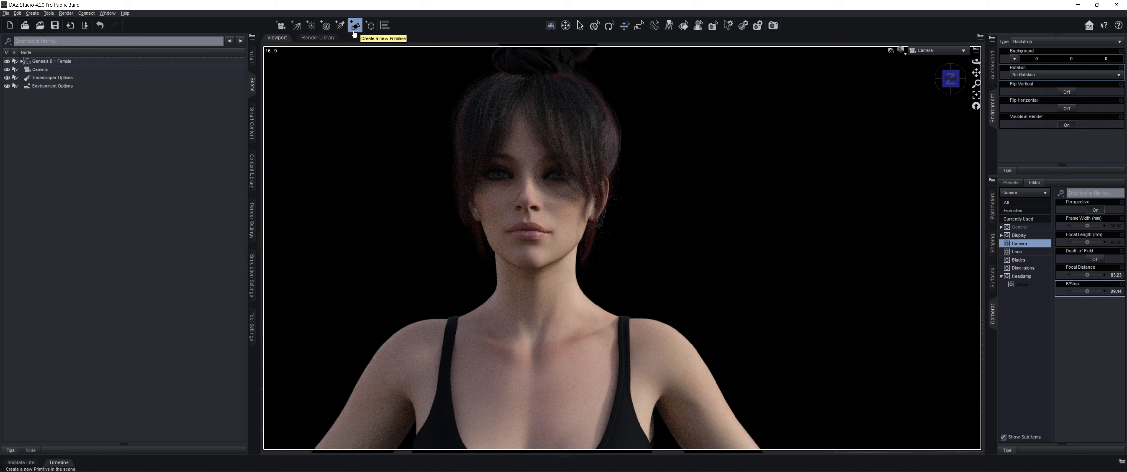
{"action": "left_click", "coordinate": [355, 25]}
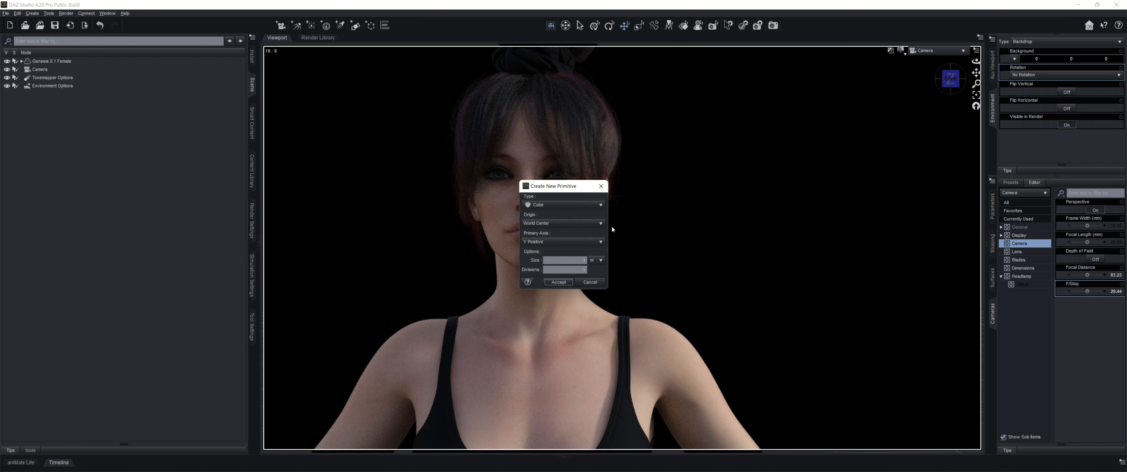
{"action": "left_click", "coordinate": [558, 207]}
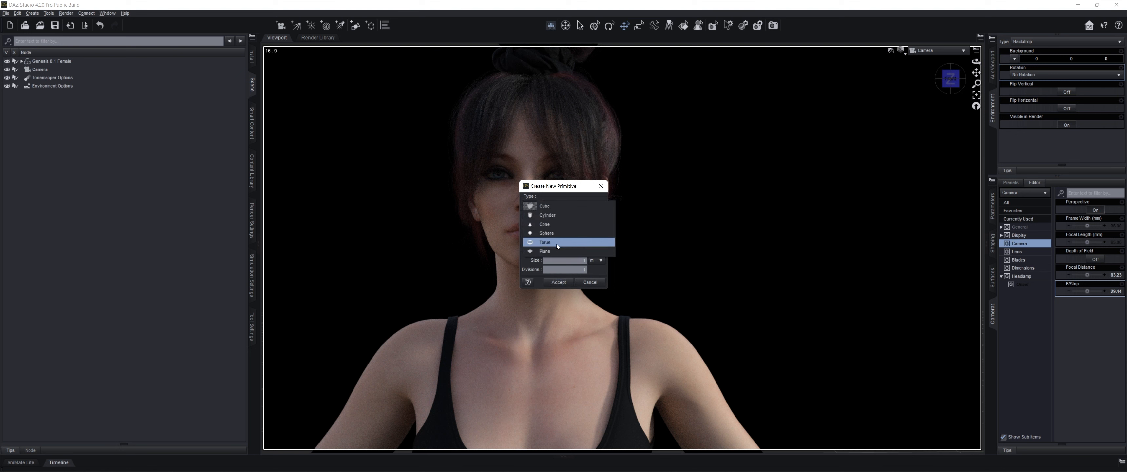
{"action": "left_click", "coordinate": [567, 207]}
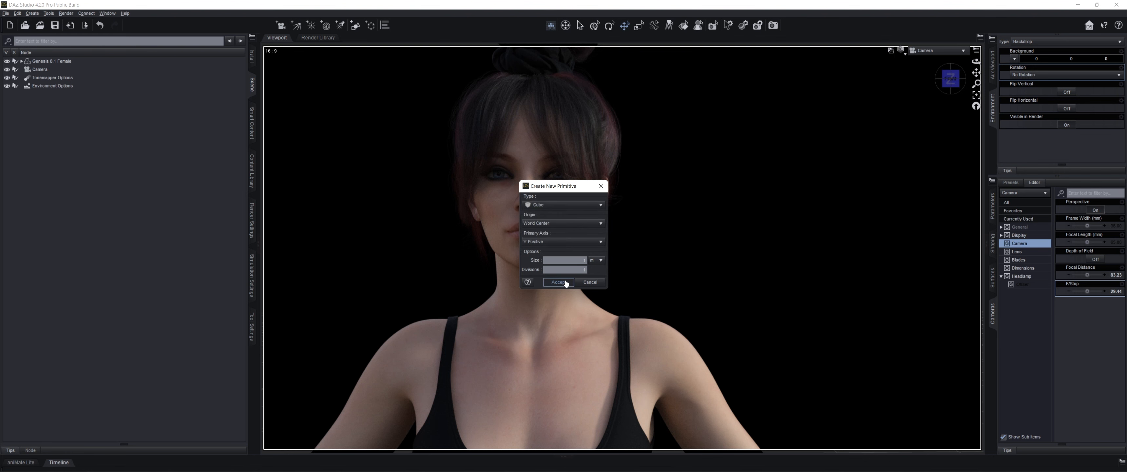
{"action": "left_click", "coordinate": [563, 282]}
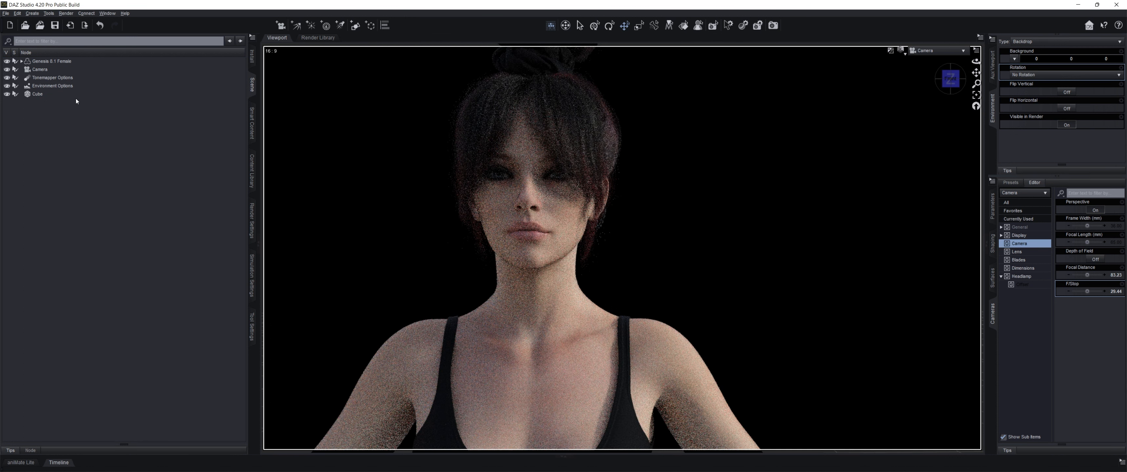
- Show the scene in the auxiliary viewport and move the cube behind the figure, clear of her shoulder in the camera view
{"action": "left_click", "coordinate": [992, 65]}
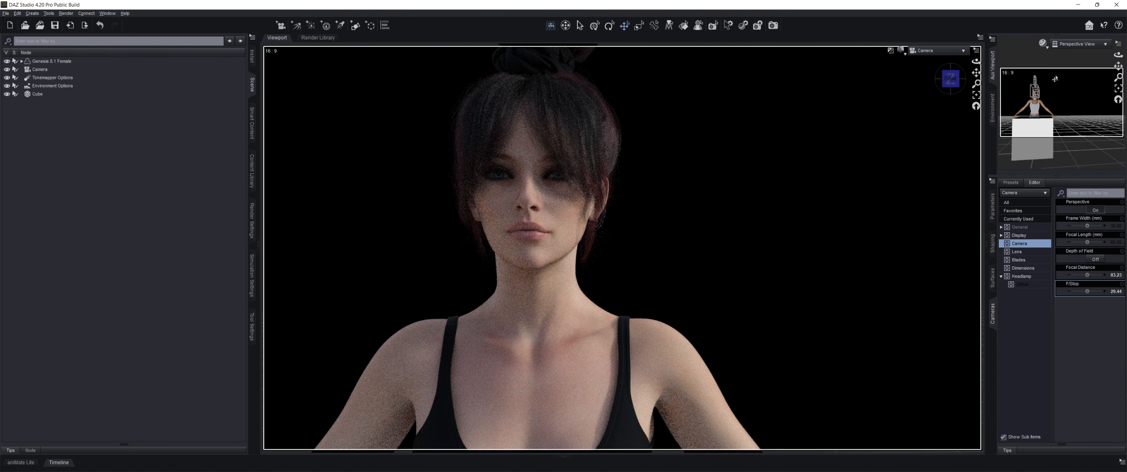
{"action": "left_click_drag", "start_coordinate": [1118, 55], "coordinate": [1111, 60]}
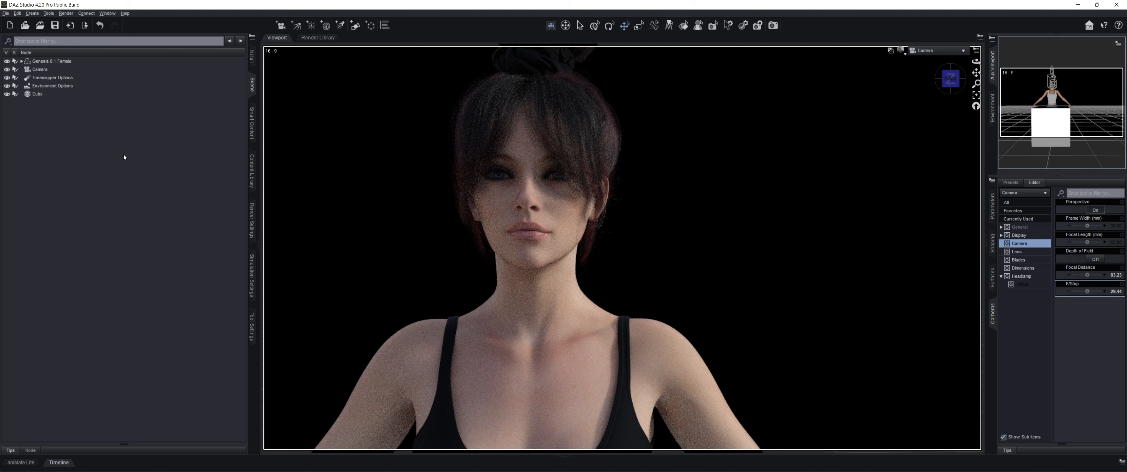
{"action": "left_click", "coordinate": [43, 94]}
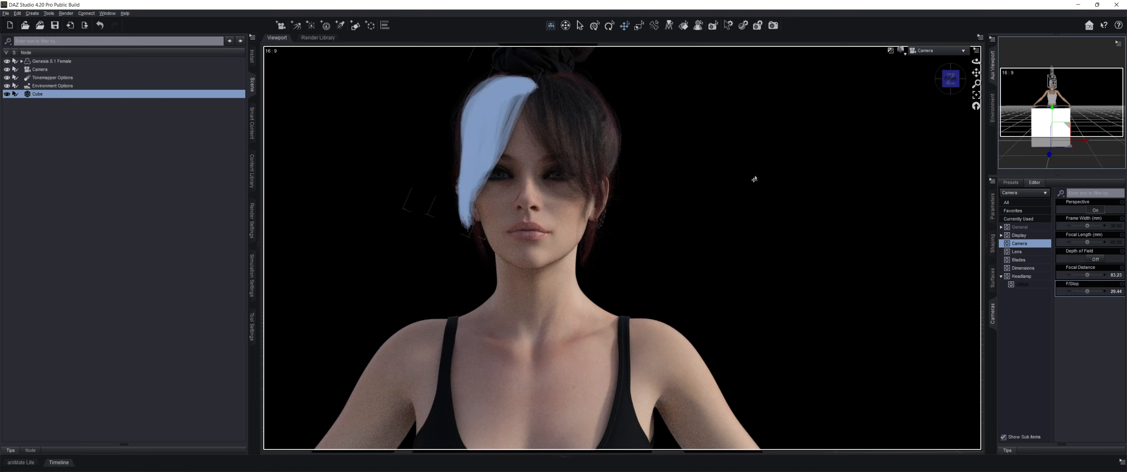
{"action": "left_click_drag", "start_coordinate": [1049, 155], "coordinate": [1081, 128]}
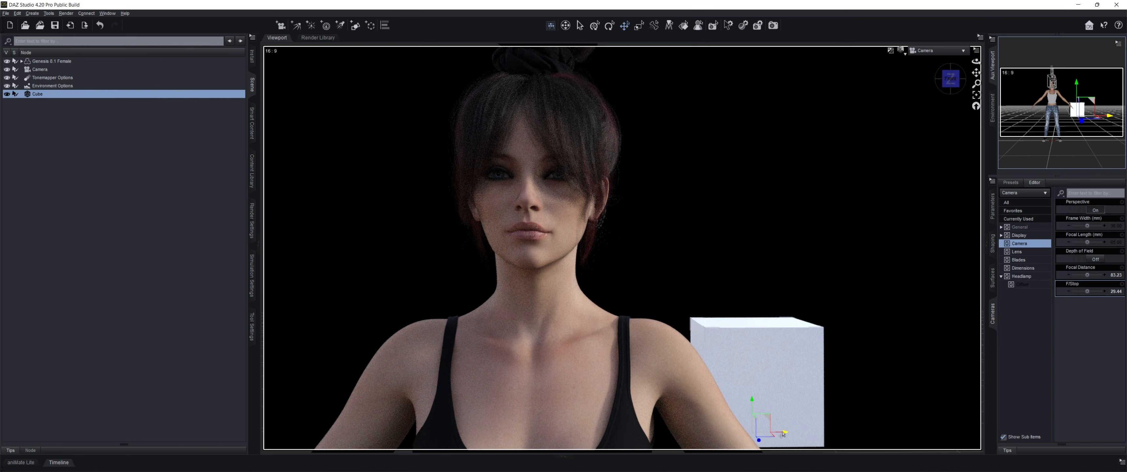
{"action": "left_click_drag", "start_coordinate": [783, 433], "coordinate": [890, 422]}
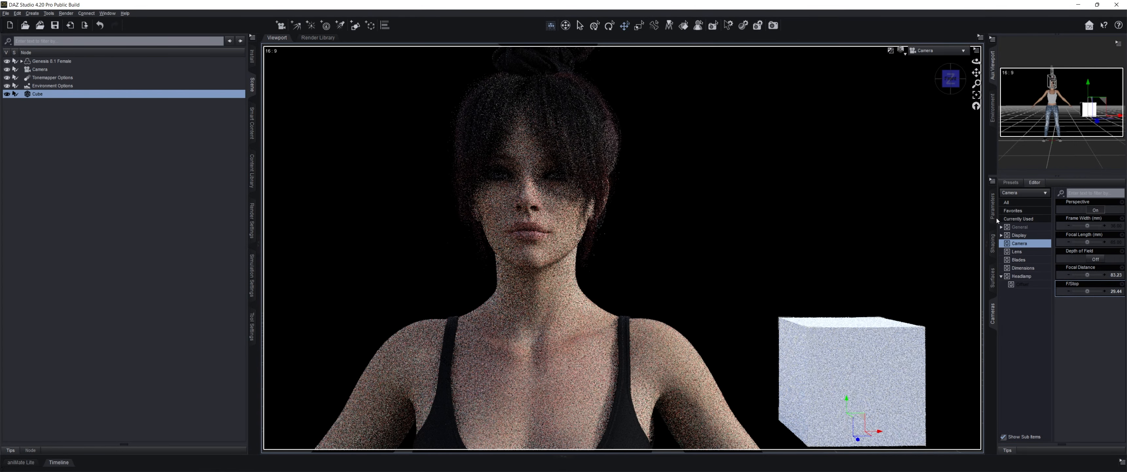
- Stretch the cube vertically and set its Y Scale to 300%
{"action": "left_click", "coordinate": [993, 215]}
{"action": "left_click", "coordinate": [1028, 219]}
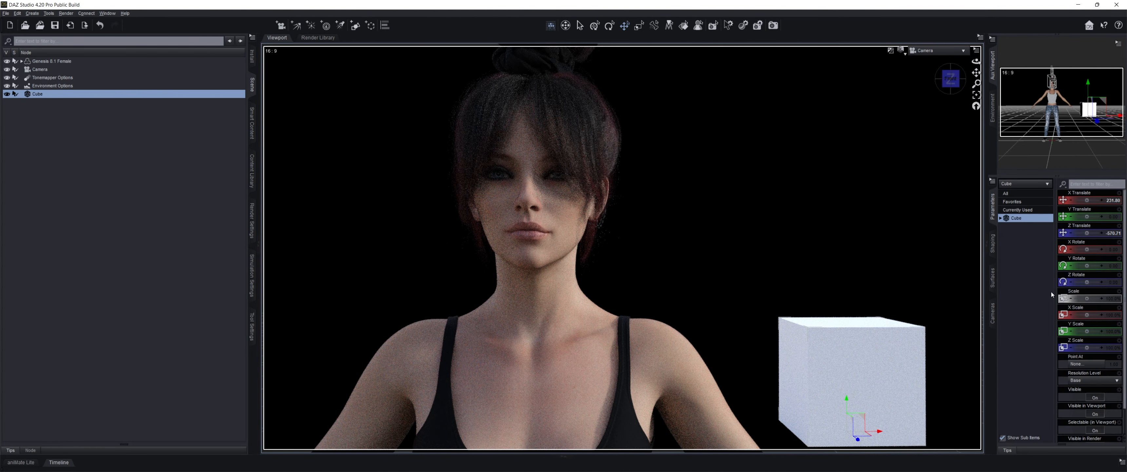
{"action": "mouse_move", "coordinate": [1082, 335]}
{"action": "left_mouse_down"}
{"action": "mouse_move", "coordinate": [1125, 334]}
{"action": "mouse_move", "coordinate": [1109, 334]}
{"action": "left_mouse_up"}
{"action": "left_click", "coordinate": [1110, 333]}
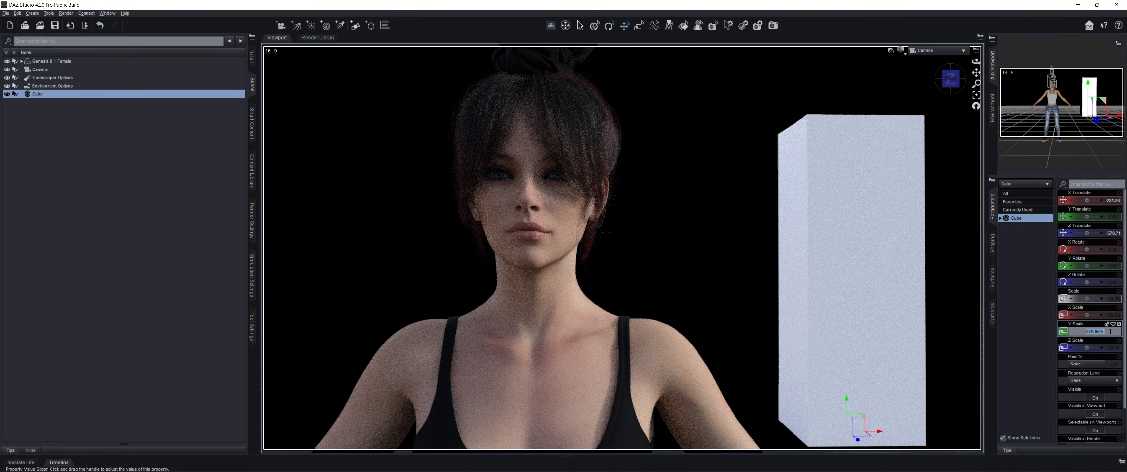
{"action": "type", "text": "300"}
{"action": "key", "text": "Return"}
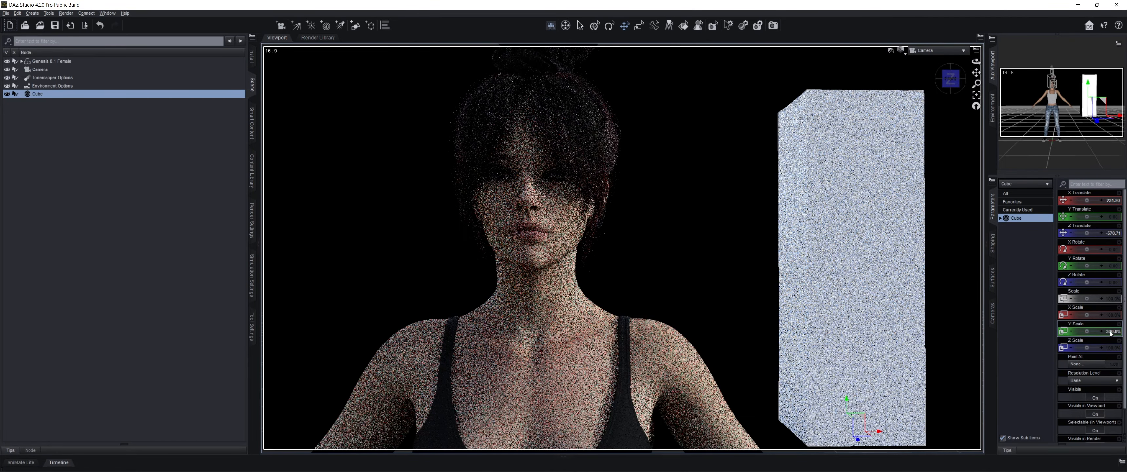
- Move the cube farther back from the figure and set its Y Scale to 900%
{"action": "left_click", "coordinate": [1111, 315]}
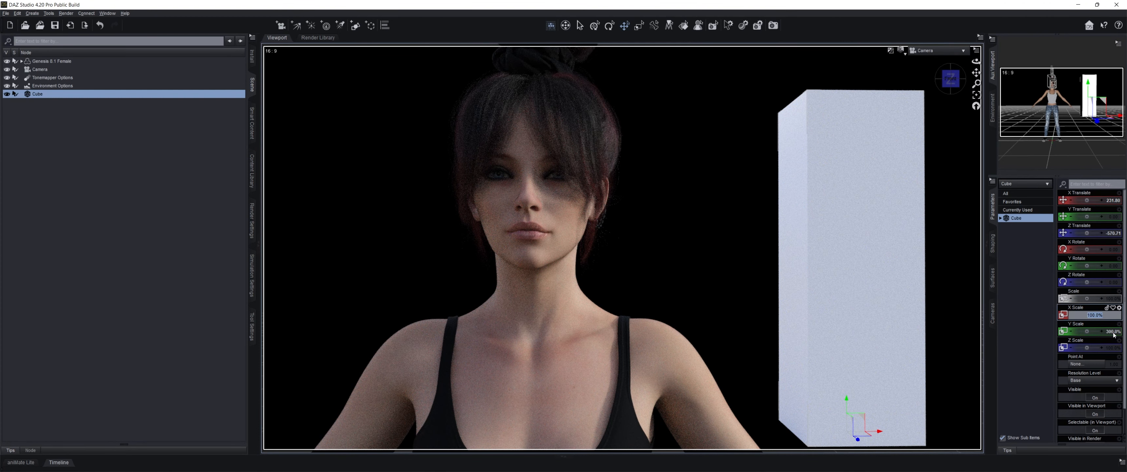
{"action": "left_click_drag", "start_coordinate": [857, 439], "coordinate": [819, 397]}
{"action": "left_click", "coordinate": [1114, 333]}
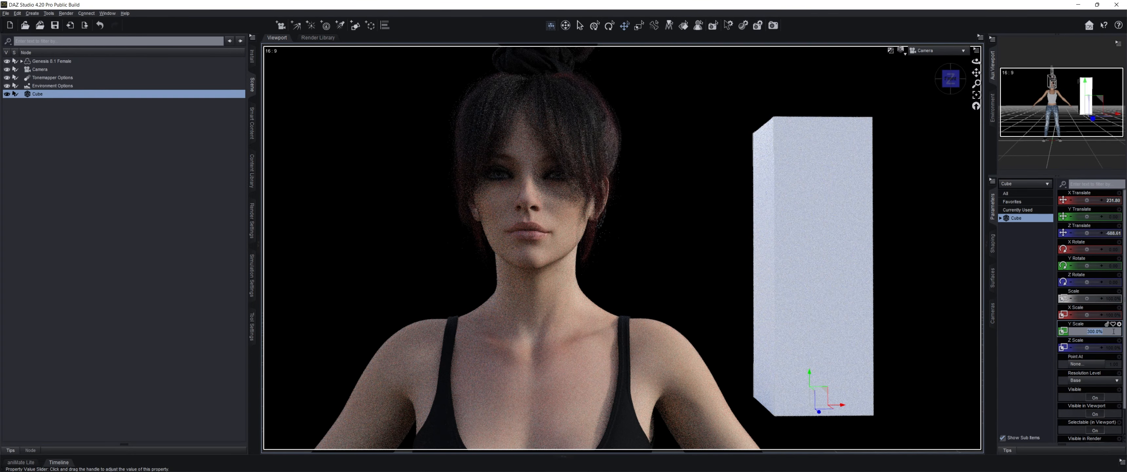
{"action": "type", "text": "900"}
{"action": "key", "text": "Return"}
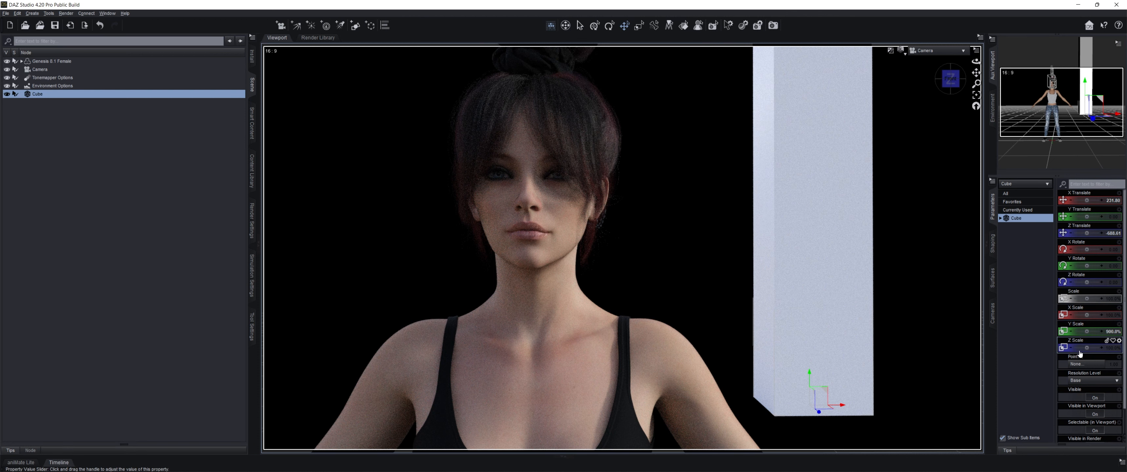
- Set the cube's Z Scale to 250% and its X Scale to 500%
{"action": "left_click", "coordinate": [1106, 347]}
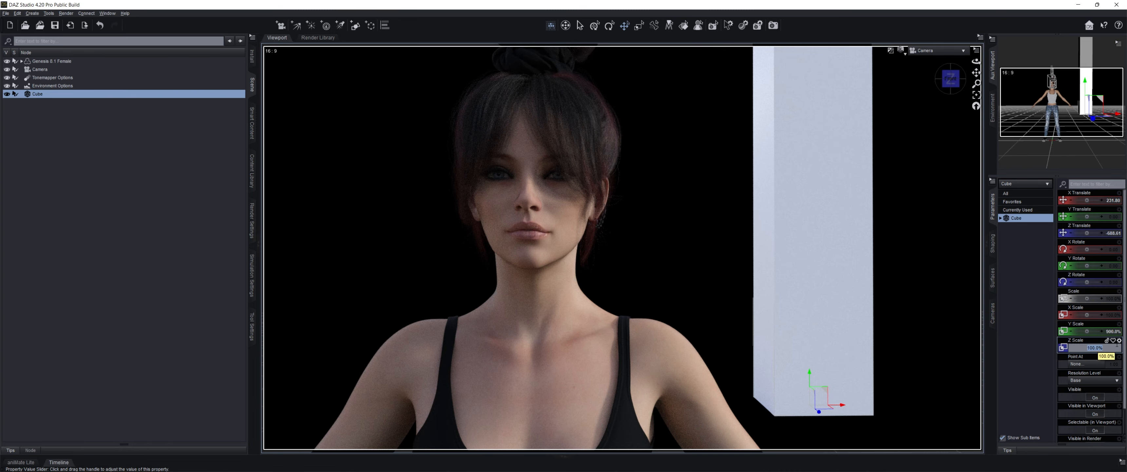
{"action": "type", "text": "250"}
{"action": "key", "text": "Return"}
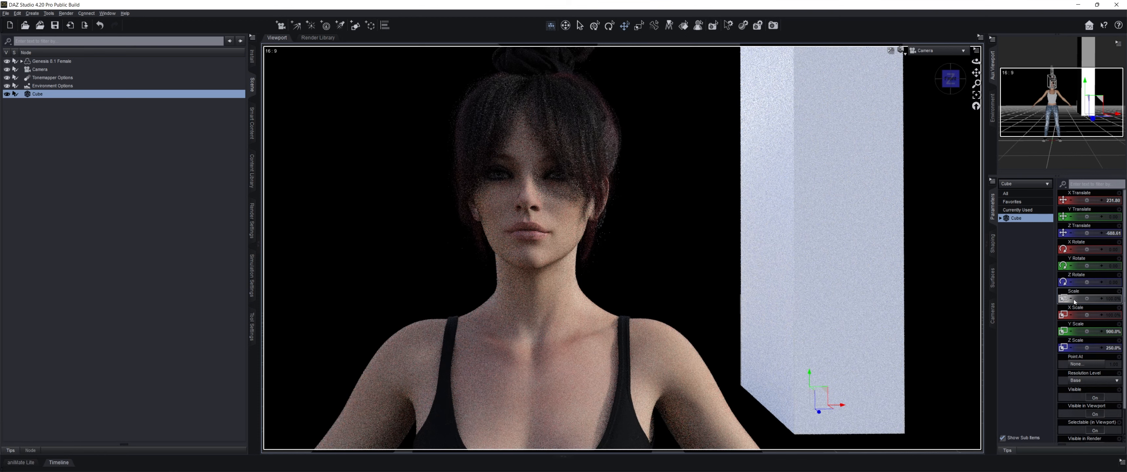
{"action": "left_click", "coordinate": [1111, 315]}
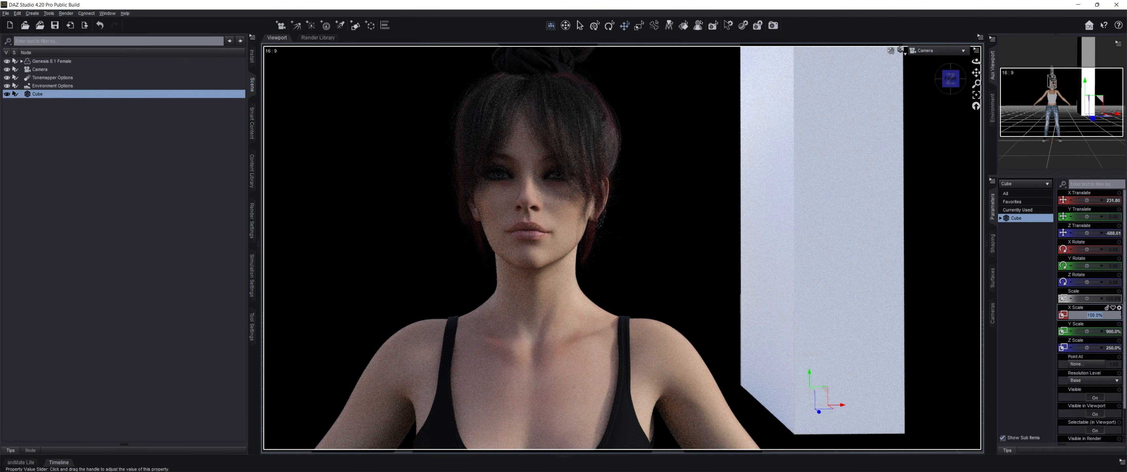
{"action": "type", "text": "500"}
{"action": "key", "text": "Return"}
- Reposition the enlarged cube farther behind the figure, lower it, and shift it sideways away from her head
{"action": "left_click_drag", "start_coordinate": [819, 411], "coordinate": [758, 367]}
{"action": "left_click_drag", "start_coordinate": [750, 336], "coordinate": [750, 382]}
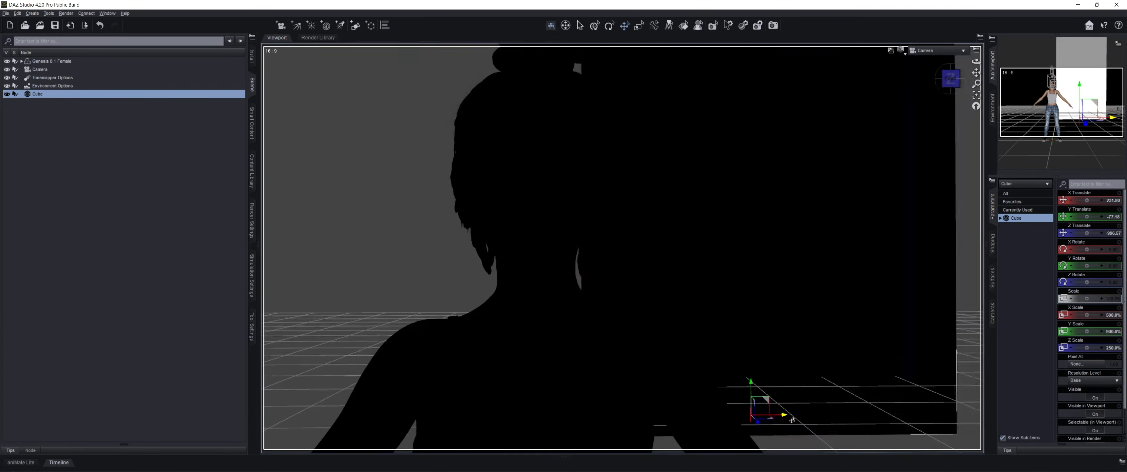
{"action": "left_click_drag", "start_coordinate": [767, 415], "coordinate": [836, 407]}
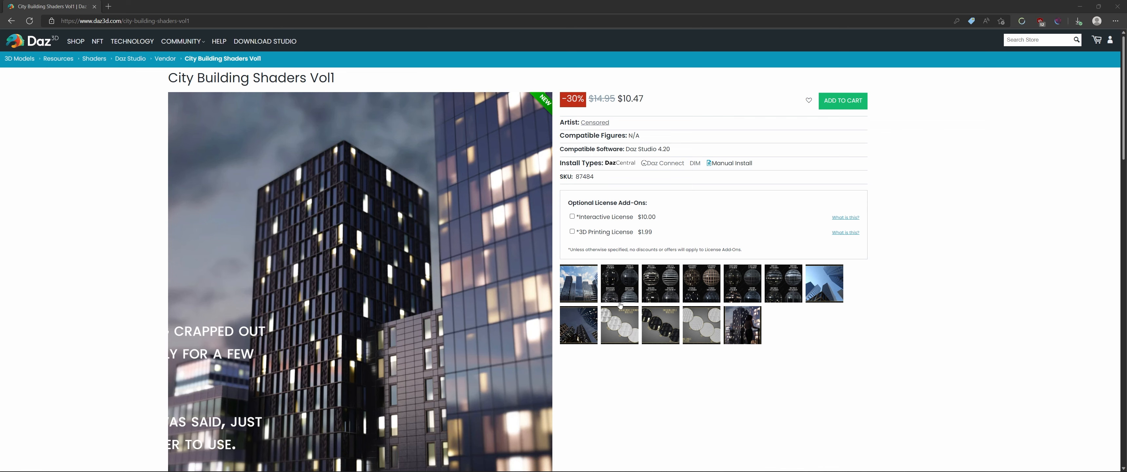
- Look through the preview images of the City Building Shaders Vol1 product to compare the lit and unlit building shaders
{"action": "left_click", "coordinate": [628, 285]}
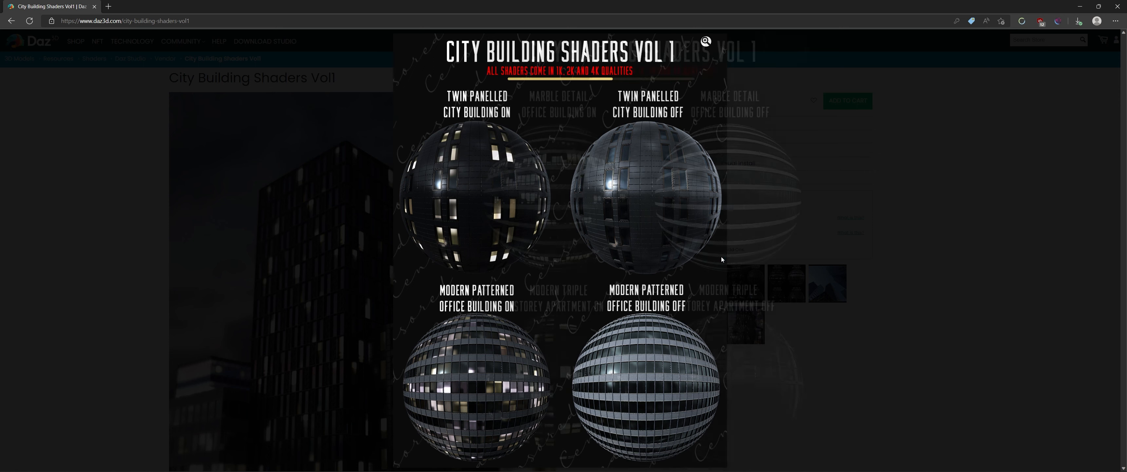
{"action": "left_click", "coordinate": [717, 256]}
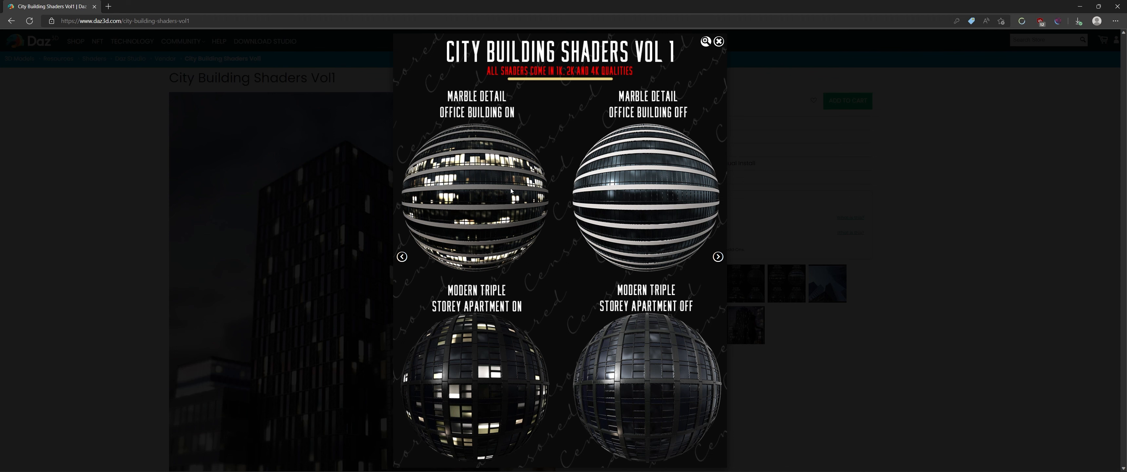
{"action": "left_click", "coordinate": [718, 256]}
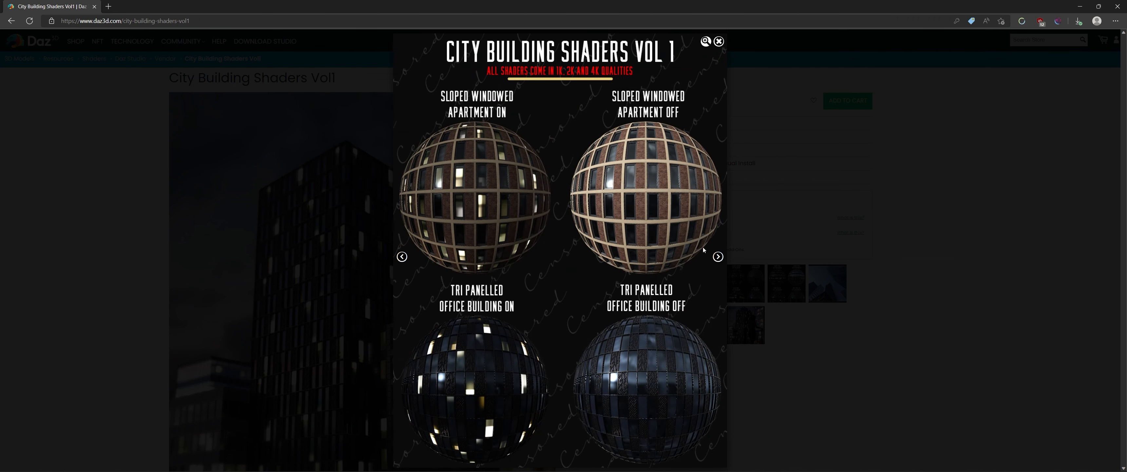
{"action": "left_click", "coordinate": [818, 218]}
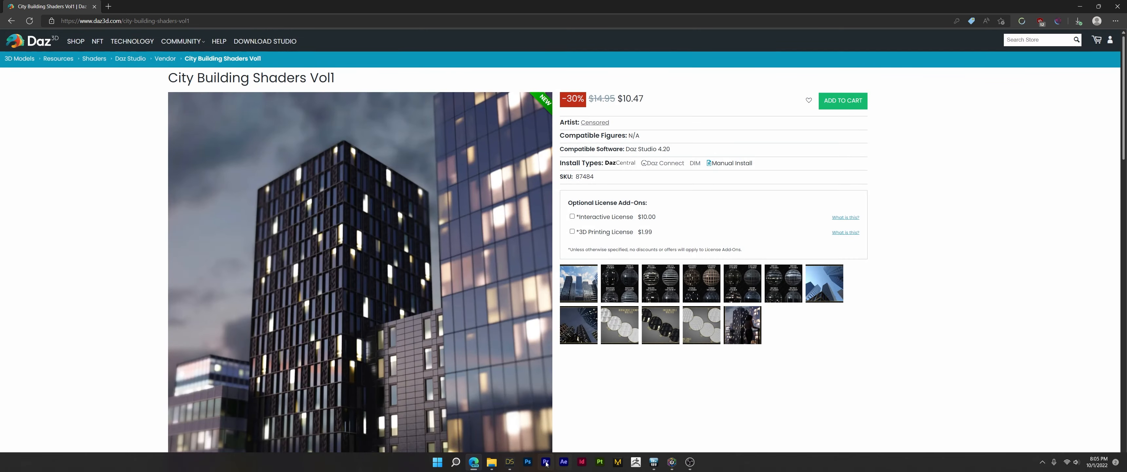
- Switch to DAZ Studio and filter the Iray shader presets for the cube's surface by "city"
{"action": "left_click", "coordinate": [509, 462]}
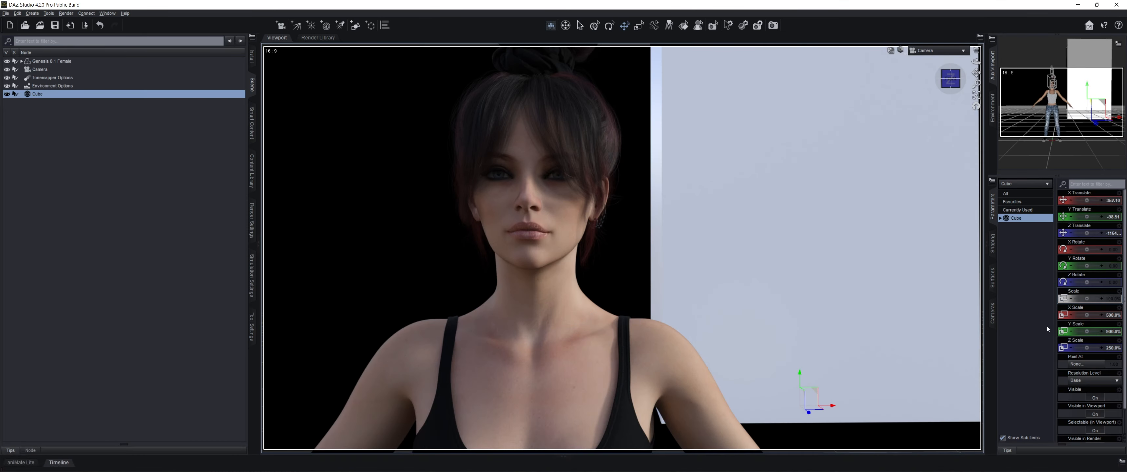
{"action": "left_click", "coordinate": [685, 27]}
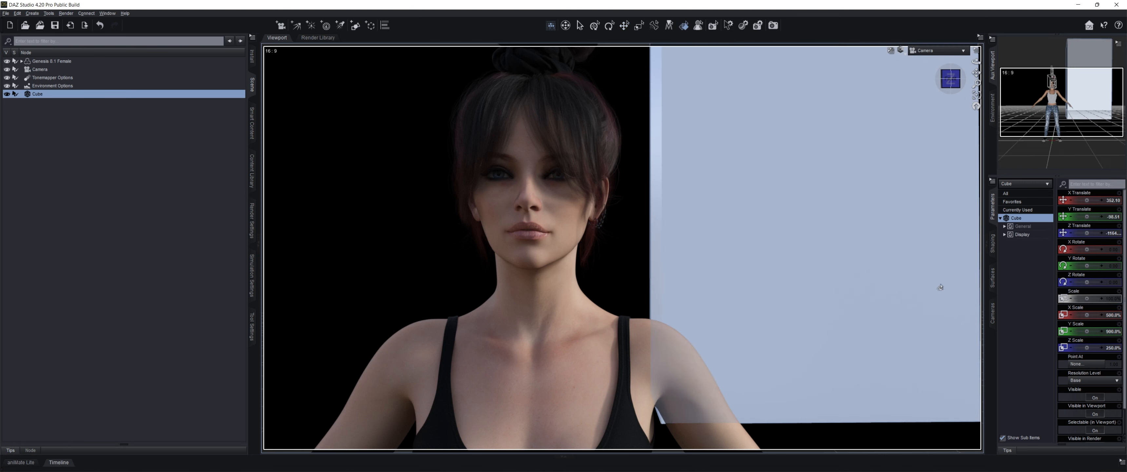
{"action": "left_click", "coordinate": [992, 285]}
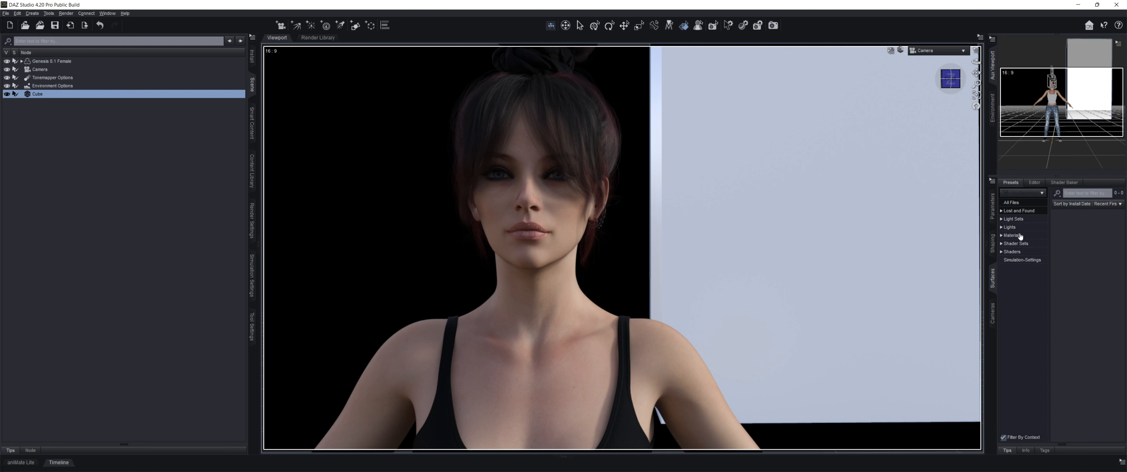
{"action": "left_click", "coordinate": [1002, 252]}
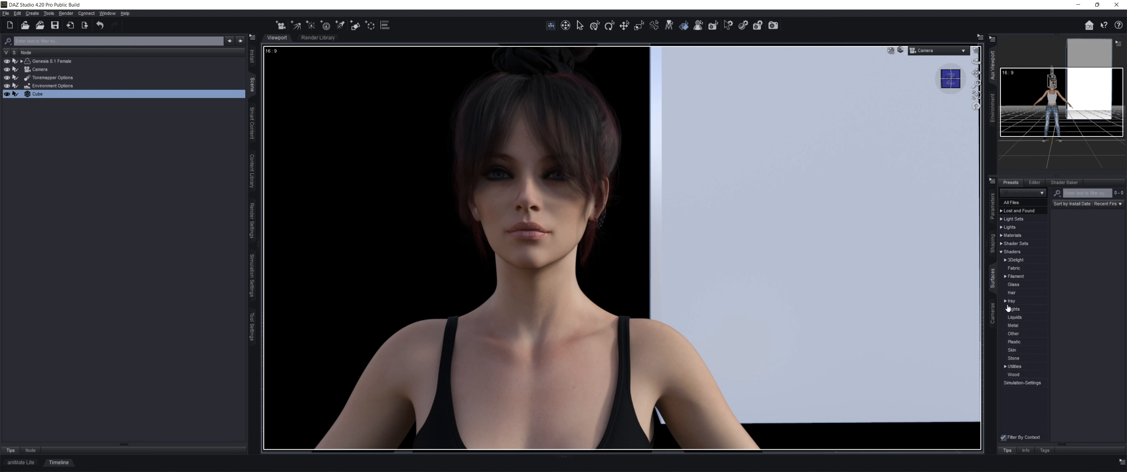
{"action": "left_click", "coordinate": [1011, 300]}
{"action": "left_click", "coordinate": [1076, 194]}
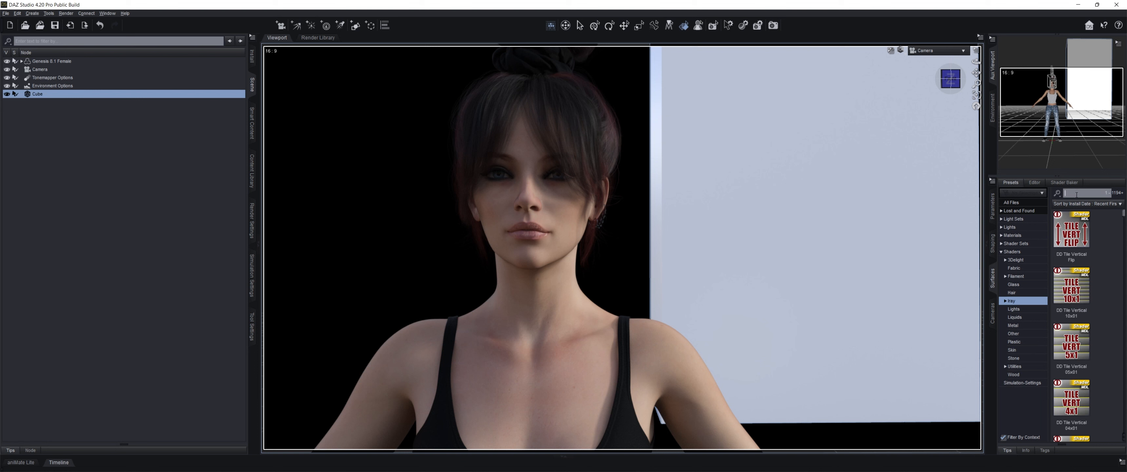
{"action": "type", "text": "cit"}
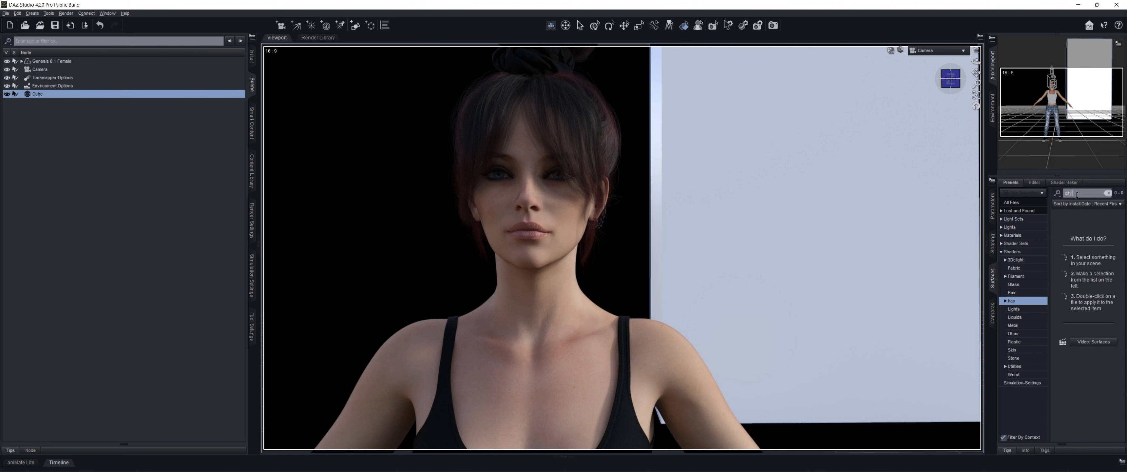
{"action": "type", "text": "y"}
- Apply the CBF Old School Highrise Emission ON 4K shader to the cube
{"action": "scroll", "coordinate": [1066, 288], "scroll_direction": "down", "scroll_amount": 3}
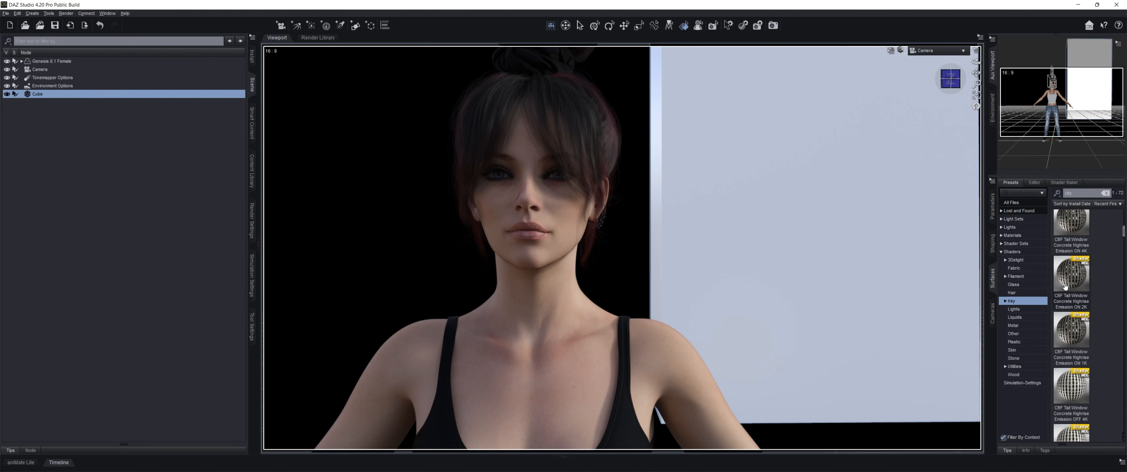
{"action": "mouse_move", "coordinate": [1066, 288]}
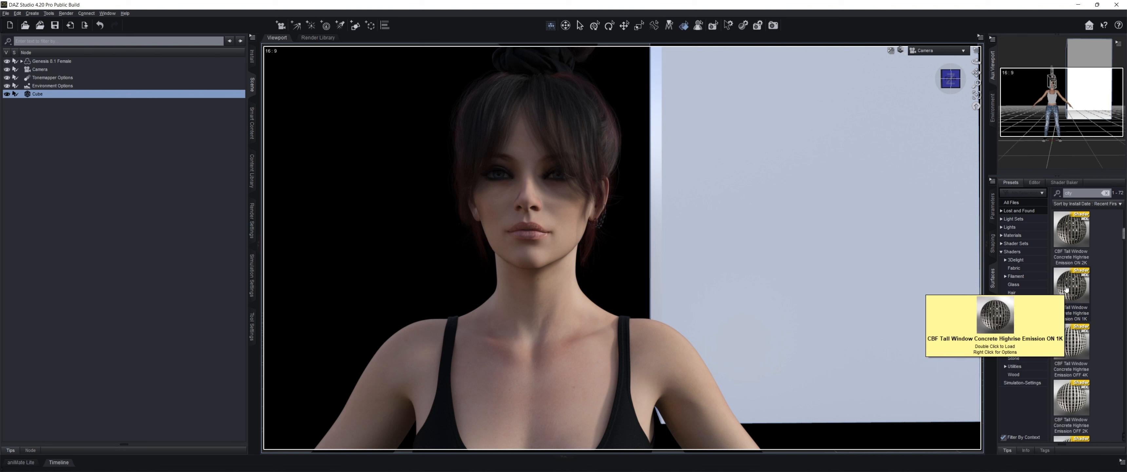
{"action": "scroll", "coordinate": [1067, 289], "scroll_direction": "down", "scroll_amount": 5}
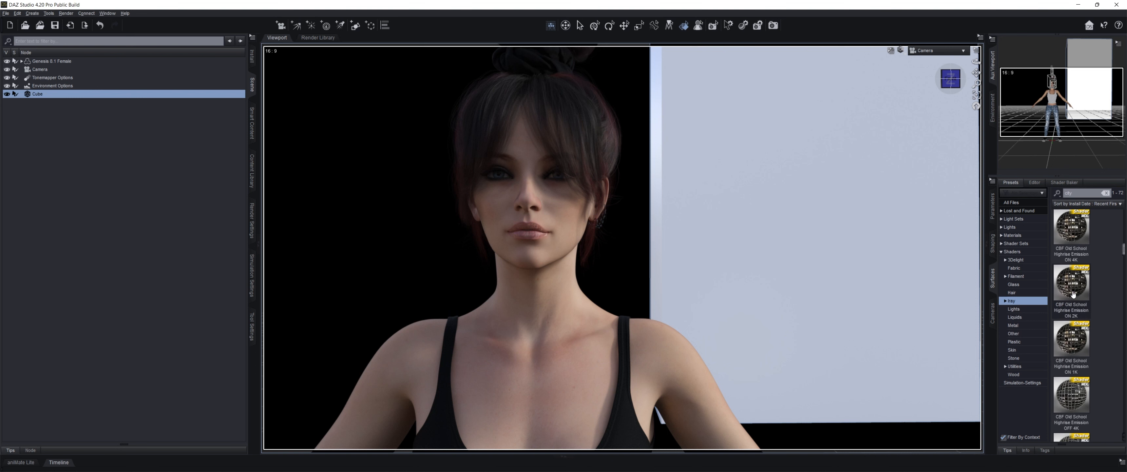
{"action": "scroll", "coordinate": [1080, 302], "scroll_direction": "up", "scroll_amount": 3}
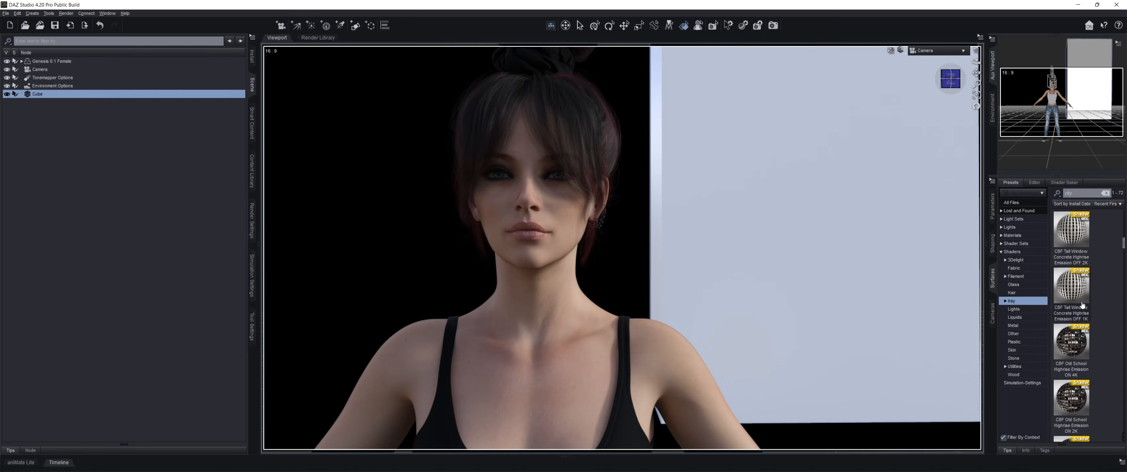
{"action": "left_click", "coordinate": [1071, 345]}
{"action": "double_click", "coordinate": [1071, 345]}
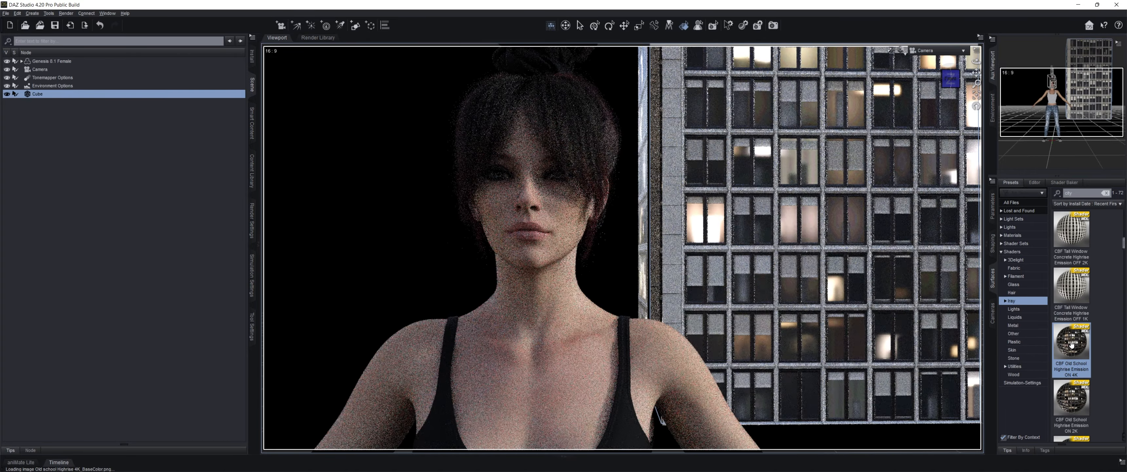
- Replace the cube's shader with CBF Old Panelled Office Building Emission ON 4K
{"action": "scroll", "coordinate": [1089, 354], "scroll_direction": "down", "scroll_amount": 3}
{"action": "scroll", "coordinate": [1089, 354], "scroll_direction": "down", "scroll_amount": 3}
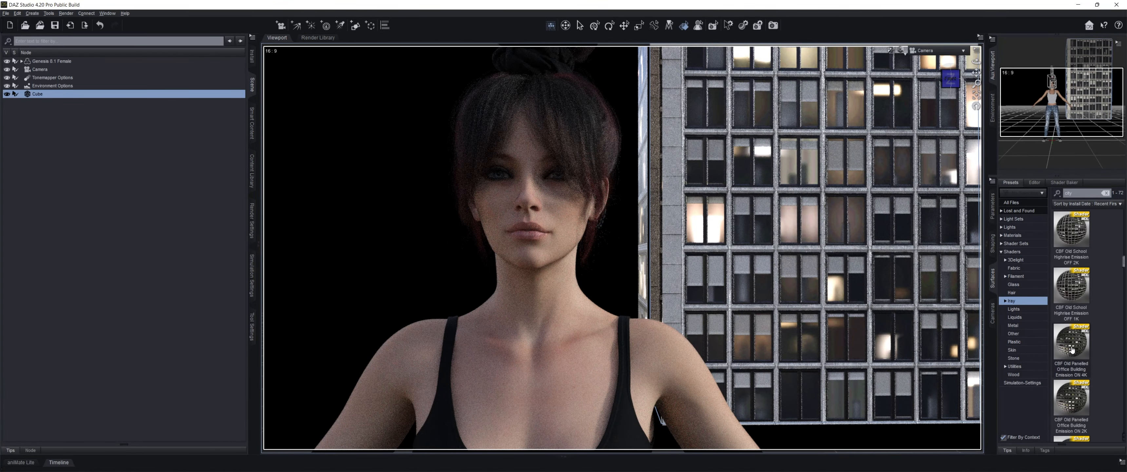
{"action": "double_click", "coordinate": [1072, 346]}
- Apply the CBF Modern Triple Panel Highrise Emission ON 4K shader to the cube
{"action": "scroll", "coordinate": [1073, 349], "scroll_direction": "down", "scroll_amount": 6}
{"action": "double_click", "coordinate": [1074, 343]}
{"action": "scroll", "coordinate": [1074, 343], "scroll_direction": "down", "scroll_amount": 3}
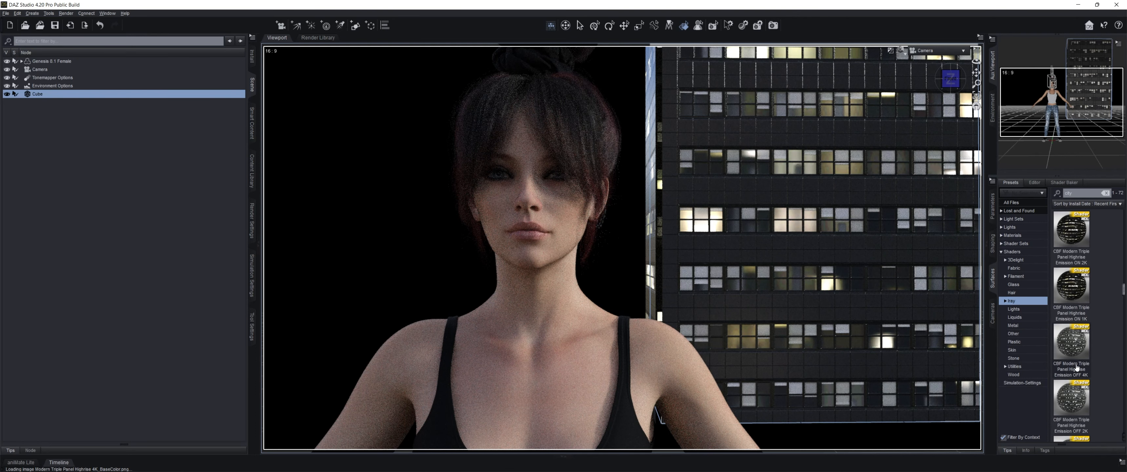
{"action": "scroll", "coordinate": [1075, 349], "scroll_direction": "up", "scroll_amount": 3}
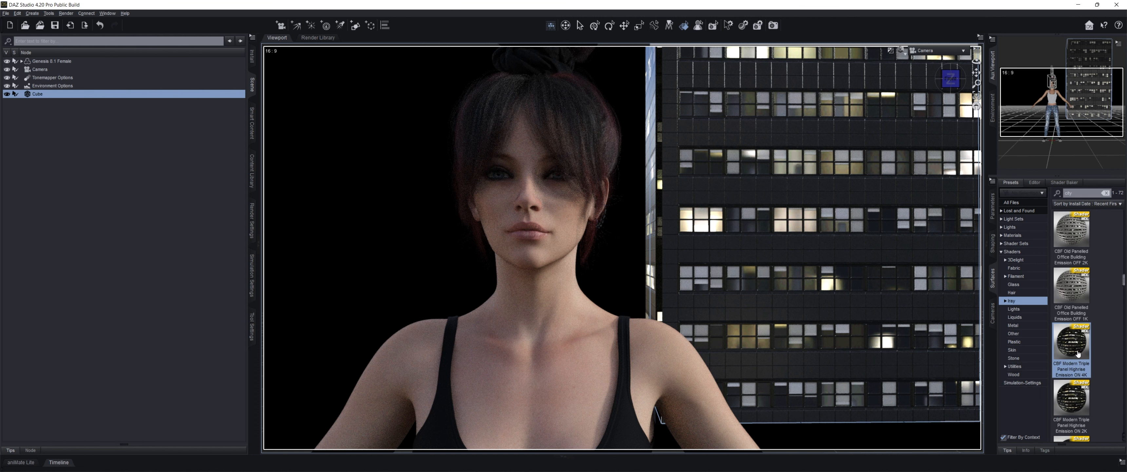
- Try the unlit Emission OFF 4K version of the Modern Triple Panel Highrise shader and reapply the Emission ON 4K version
{"action": "scroll", "coordinate": [1074, 352], "scroll_direction": "down", "scroll_amount": 3}
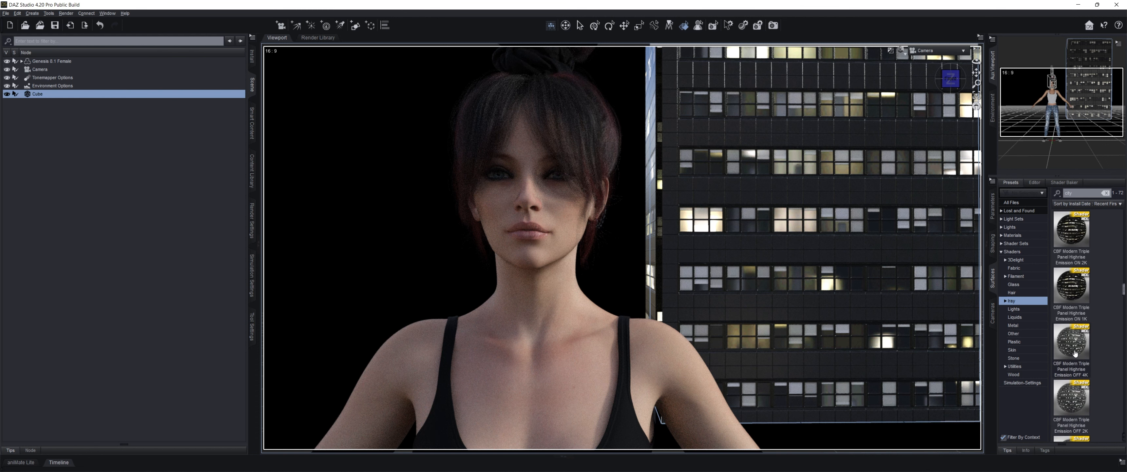
{"action": "double_click", "coordinate": [1076, 347]}
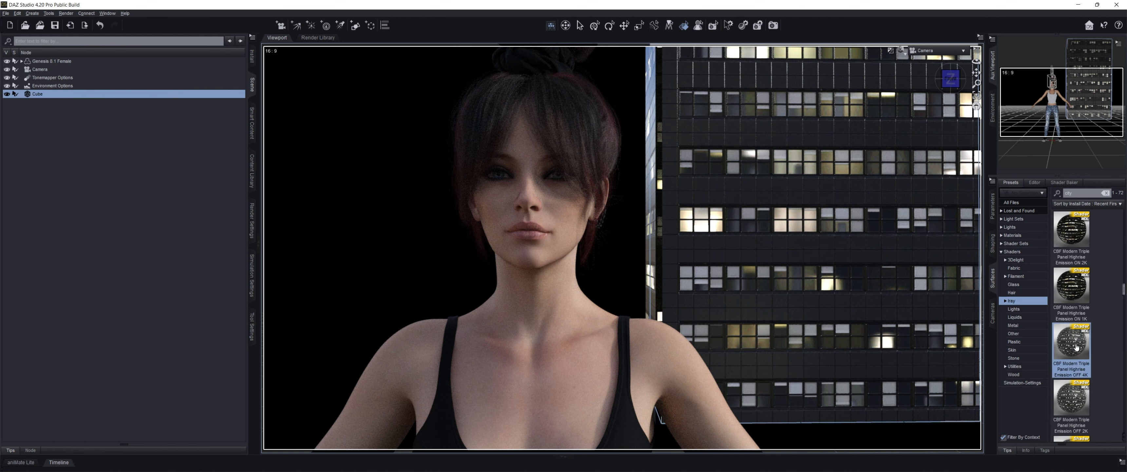
{"action": "scroll", "coordinate": [1076, 347], "scroll_direction": "up", "scroll_amount": 2}
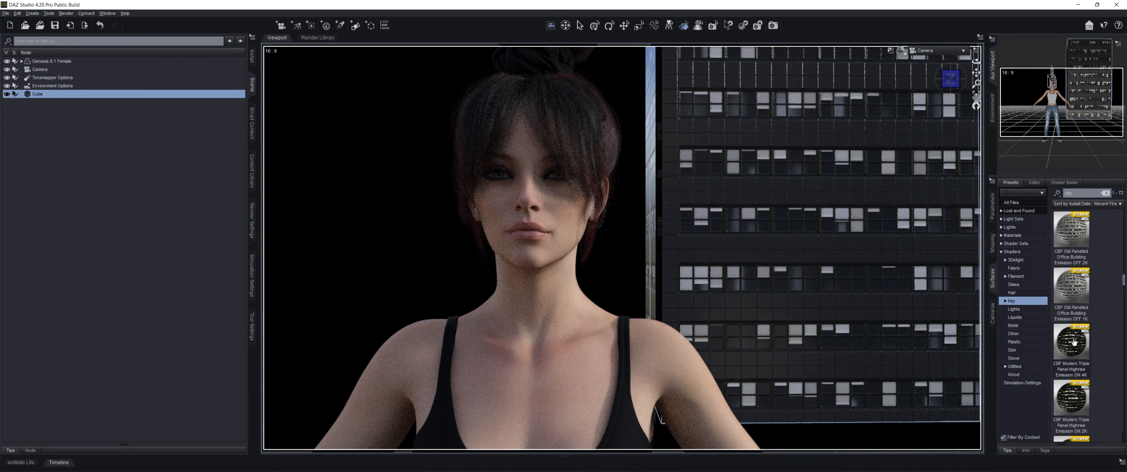
{"action": "double_click", "coordinate": [1074, 341]}
- Try the CBF Modern Apartment Vertical Panels Emission ON 4K shader on the cube and undo it
{"action": "scroll", "coordinate": [1075, 339], "scroll_direction": "down", "scroll_amount": 3}
{"action": "scroll", "coordinate": [1076, 335], "scroll_direction": "down", "scroll_amount": 8}
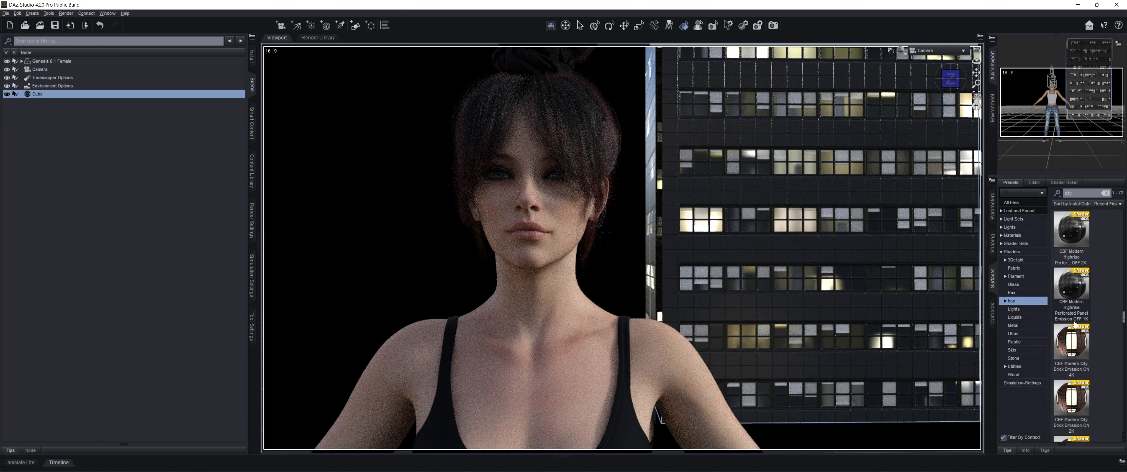
{"action": "scroll", "coordinate": [1082, 292], "scroll_direction": "down", "scroll_amount": 5}
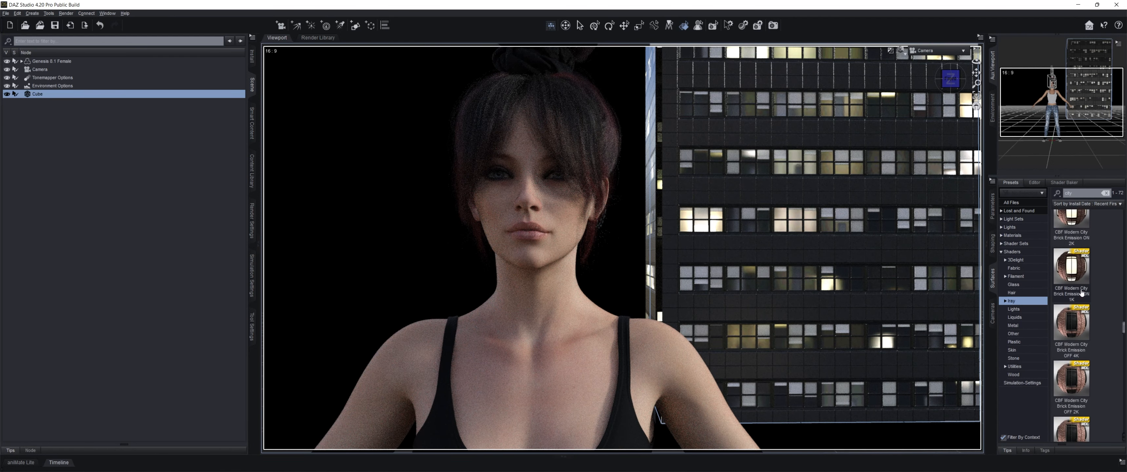
{"action": "scroll", "coordinate": [1081, 292], "scroll_direction": "down", "scroll_amount": 5}
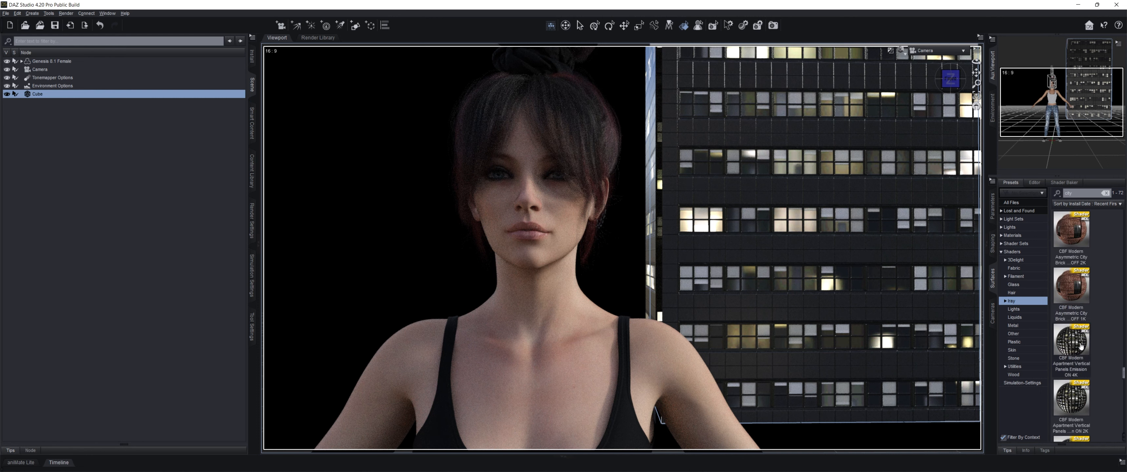
{"action": "double_click", "coordinate": [1078, 350]}
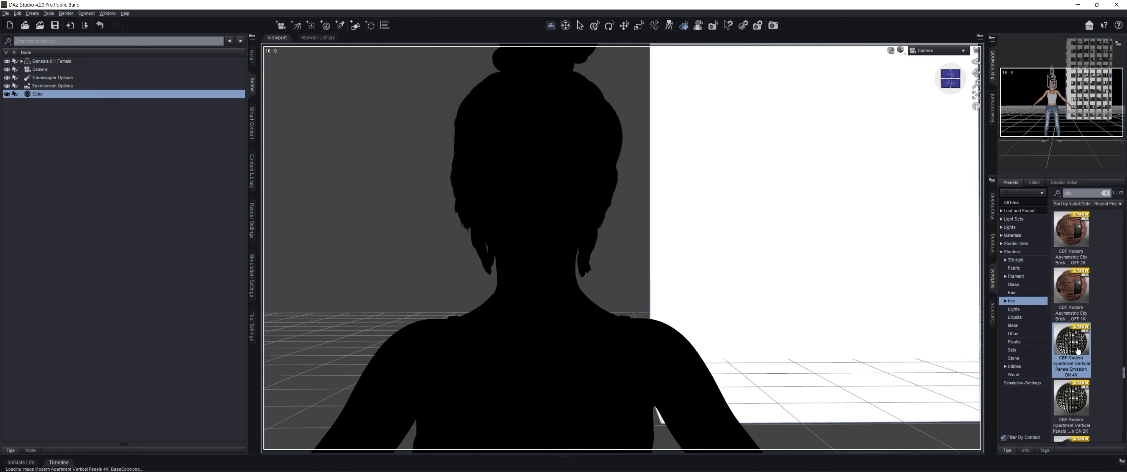
{"action": "key", "text": "ctrl+z"}
{"action": "scroll", "coordinate": [1071, 306], "scroll_direction": "up", "scroll_amount": 3}
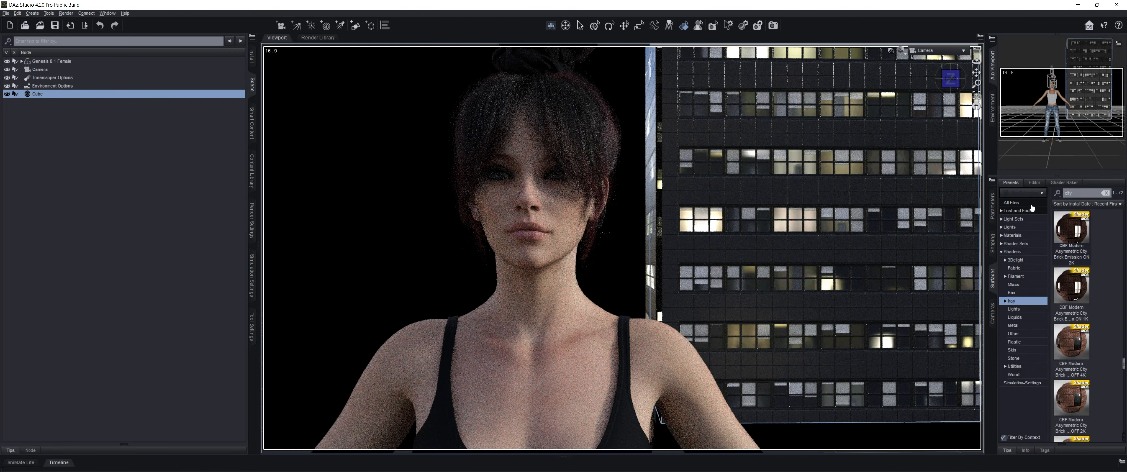
- Open the surface editor for the cube and bring up its horizontal and vertical tiling settings
{"action": "left_click", "coordinate": [1035, 183]}
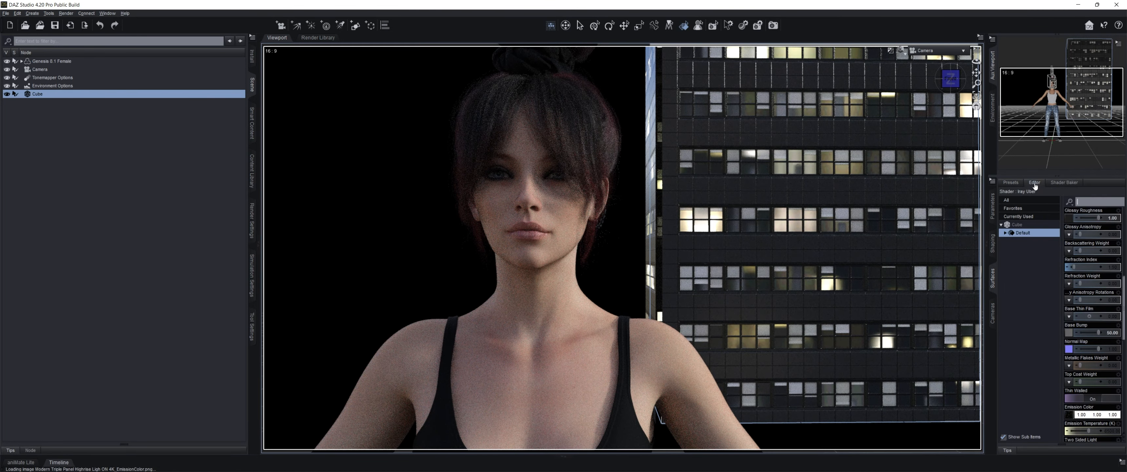
{"action": "scroll", "coordinate": [1086, 267], "scroll_direction": "down", "scroll_amount": 5}
{"action": "scroll", "coordinate": [1085, 267], "scroll_direction": "down", "scroll_amount": 5}
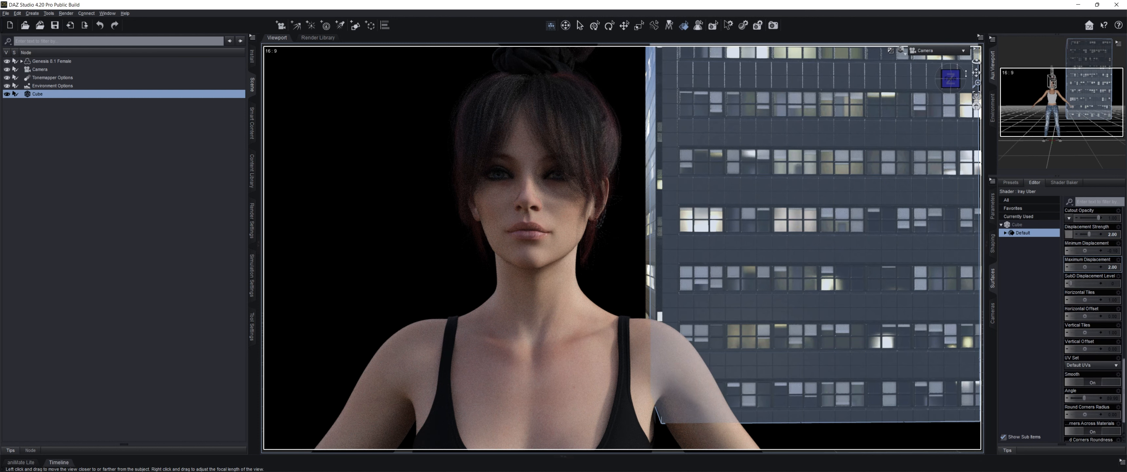
- Set the render Environment Mode to Scene Only and return to the scene's object list
{"action": "left_click", "coordinate": [253, 228]}
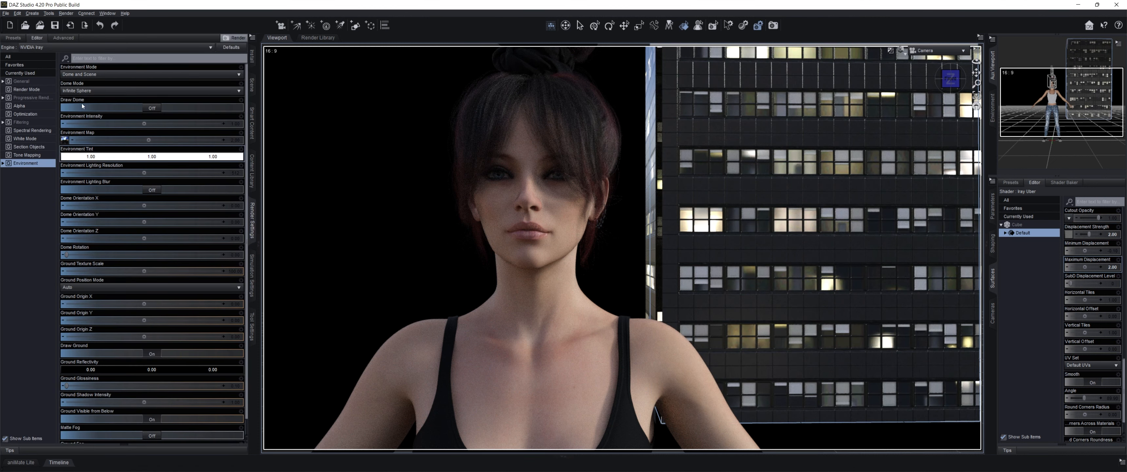
{"action": "left_click", "coordinate": [107, 75]}
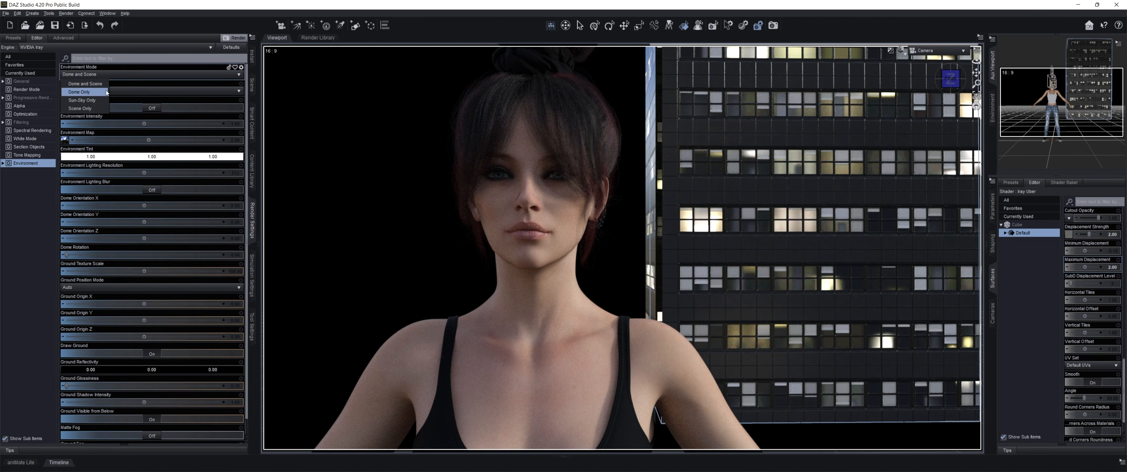
{"action": "left_click", "coordinate": [84, 108]}
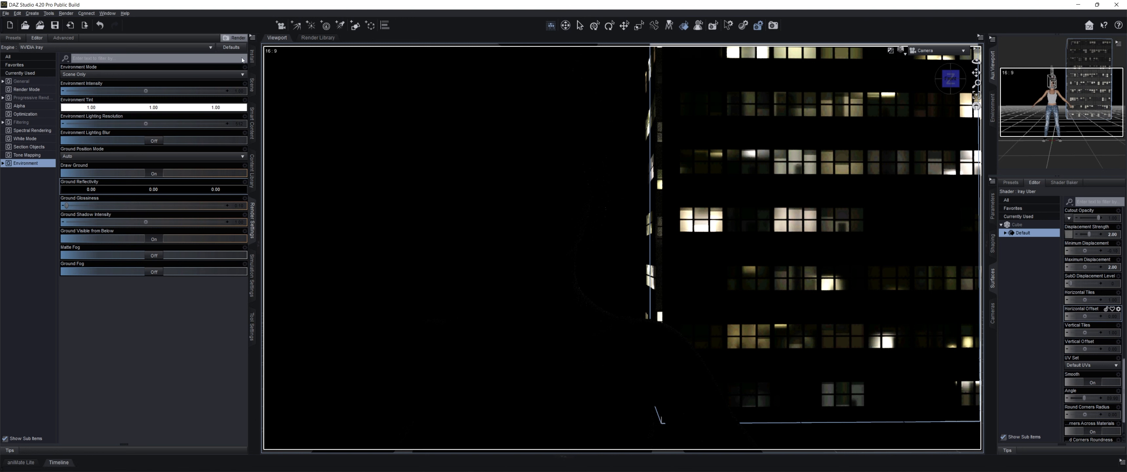
{"action": "left_click", "coordinate": [252, 83]}
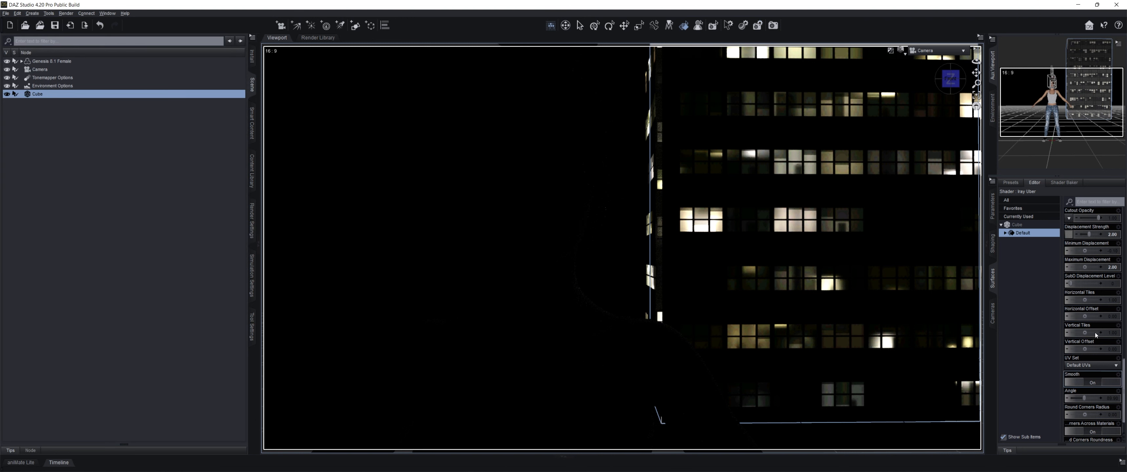
- Set both Horizontal Tiles and Vertical Tiles of the cube's building shader to 5
{"action": "left_click", "coordinate": [1114, 300]}
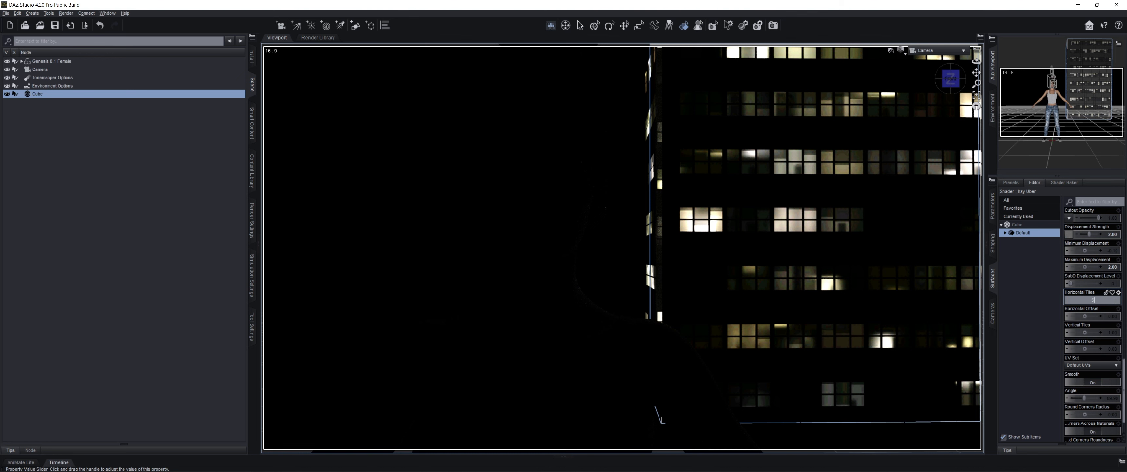
{"action": "type", "text": "5"}
{"action": "key", "text": "Return"}
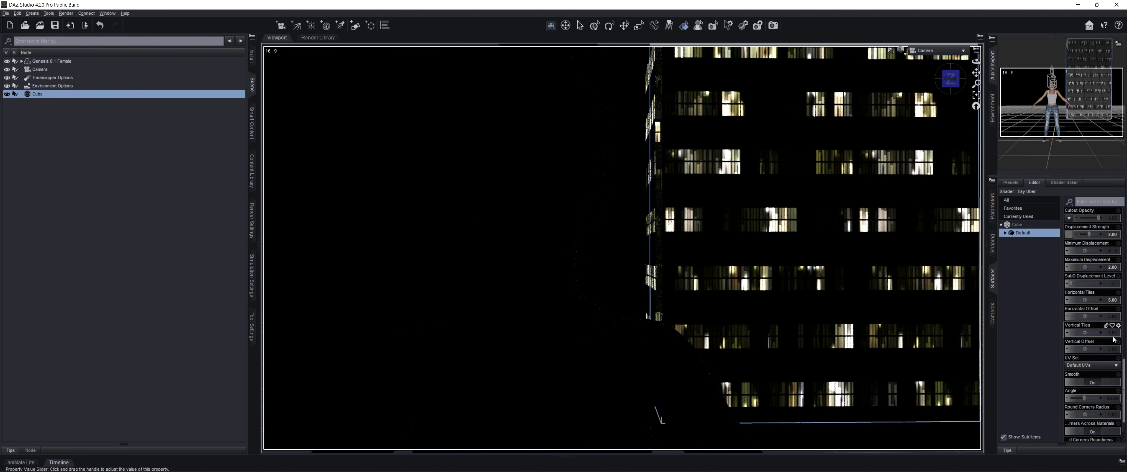
{"action": "left_click", "coordinate": [1114, 333]}
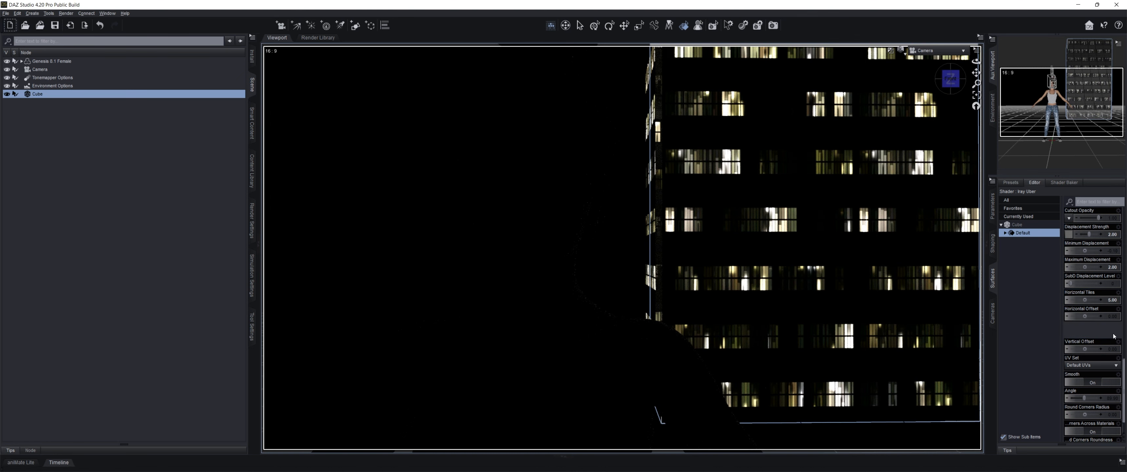
{"action": "key", "text": "Return"}
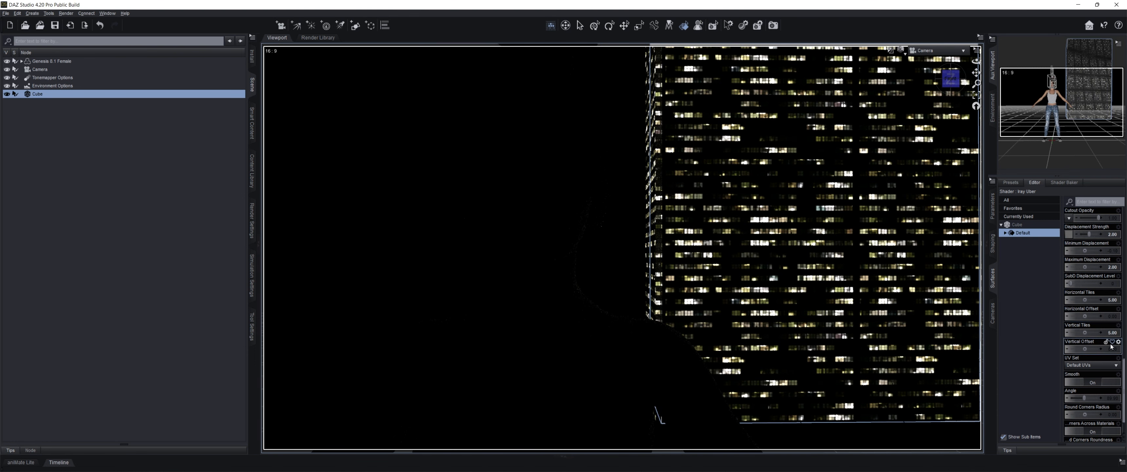
- Set both Horizontal Tiles and Vertical Tiles of the cube's building shader to 2
{"action": "left_click", "coordinate": [1114, 300]}
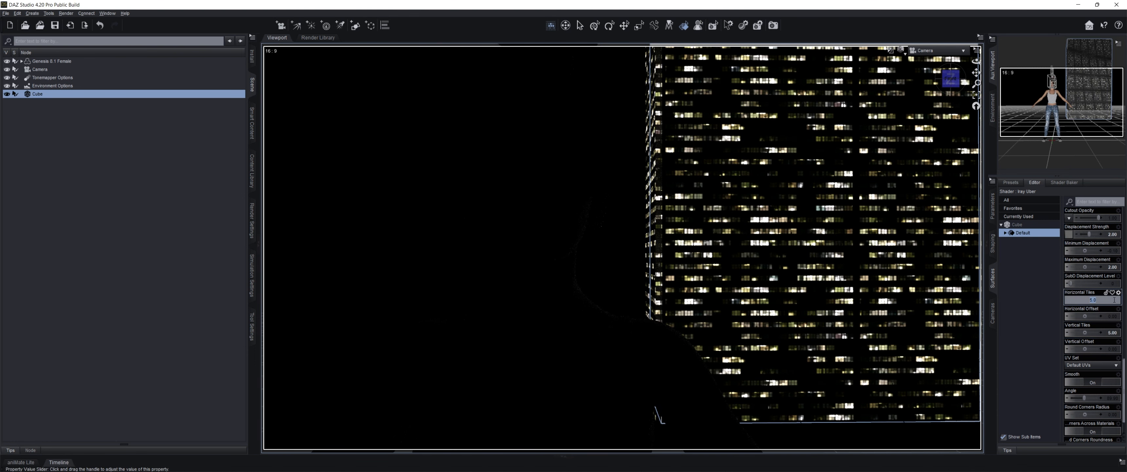
{"action": "type", "text": "2"}
{"action": "key", "text": "Return"}
{"action": "left_click", "coordinate": [1109, 332]}
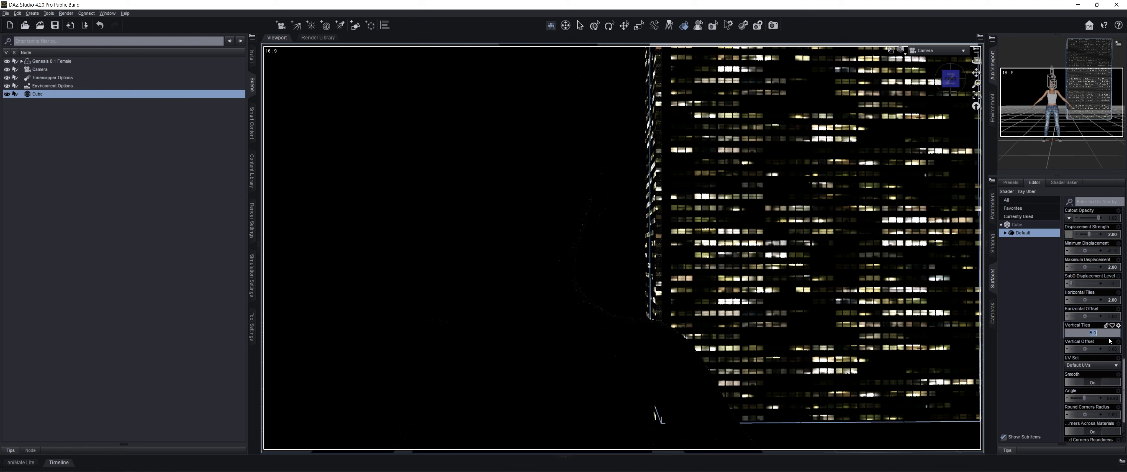
{"action": "type", "text": "2"}
{"action": "key", "text": "Return"}
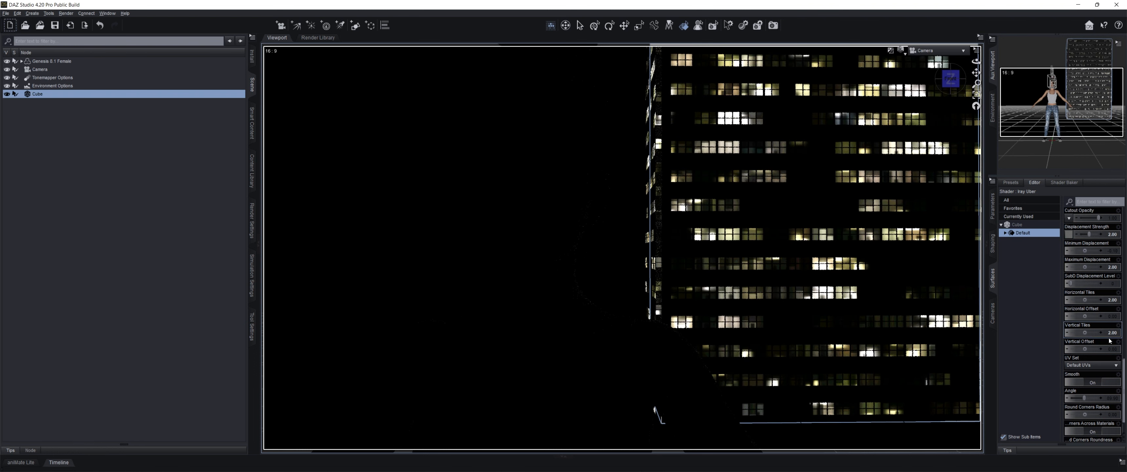
- Set both Horizontal Tiles and Vertical Tiles of the cube's building shader to 1
{"action": "left_click", "coordinate": [1112, 300]}
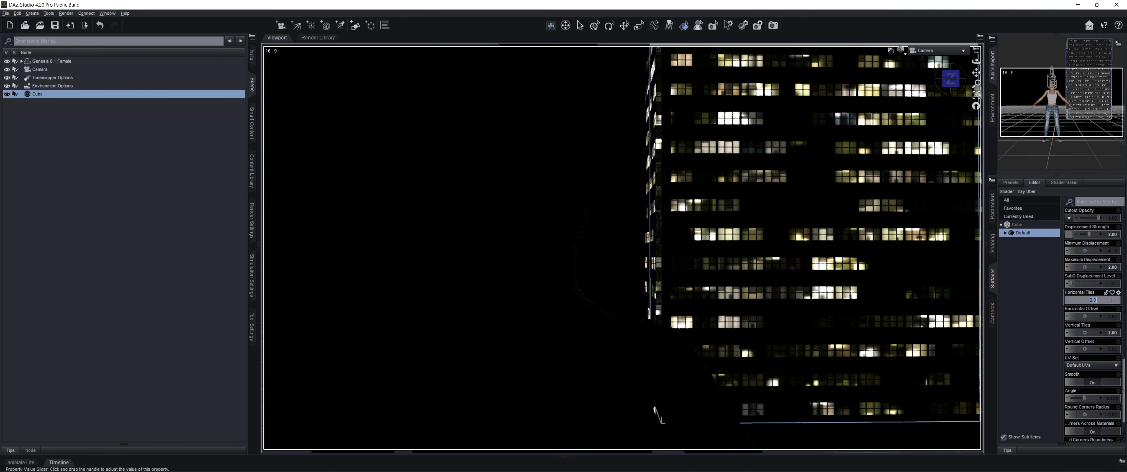
{"action": "key", "text": "Return"}
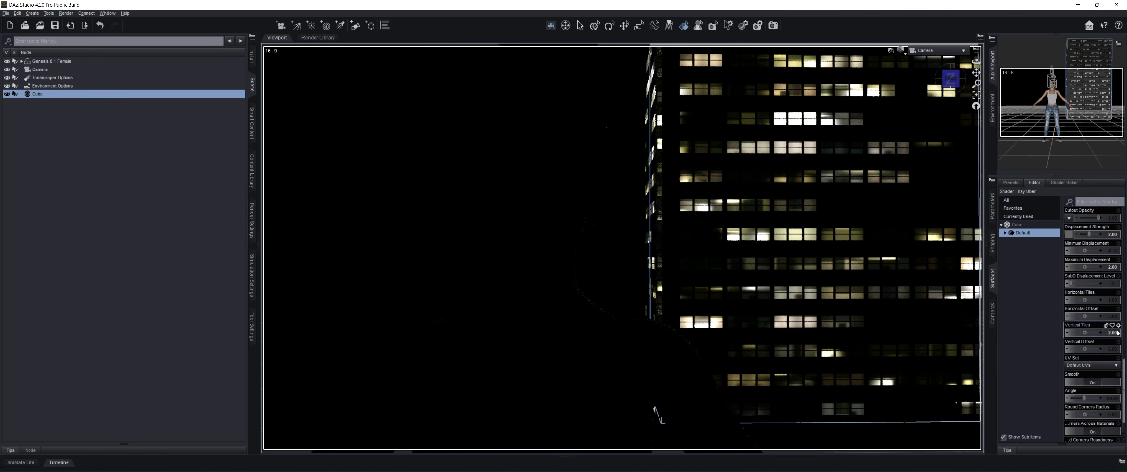
{"action": "type", "text": "1"}
{"action": "key", "text": "Return"}
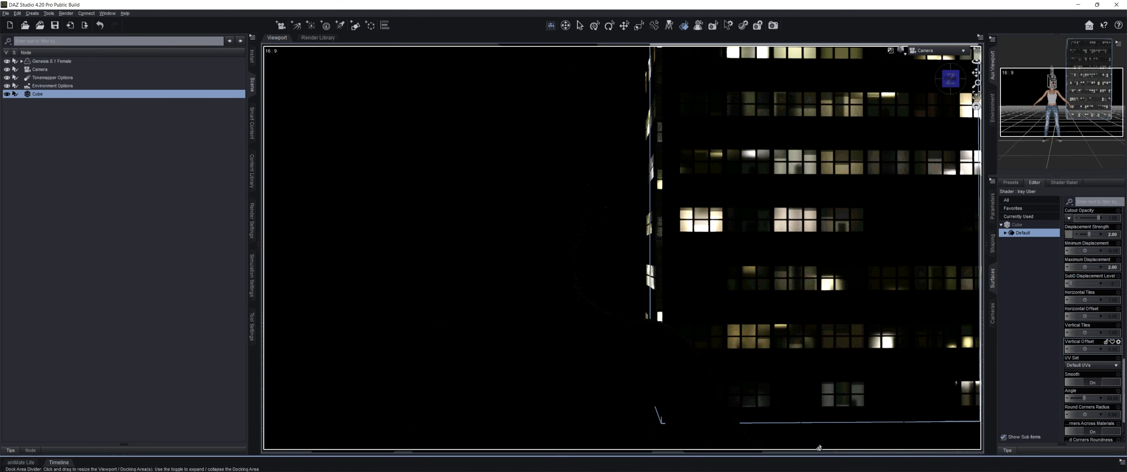
- Set the cube's overall Scale to 200% and move the cube farther back behind the character
{"action": "left_click", "coordinate": [994, 213]}
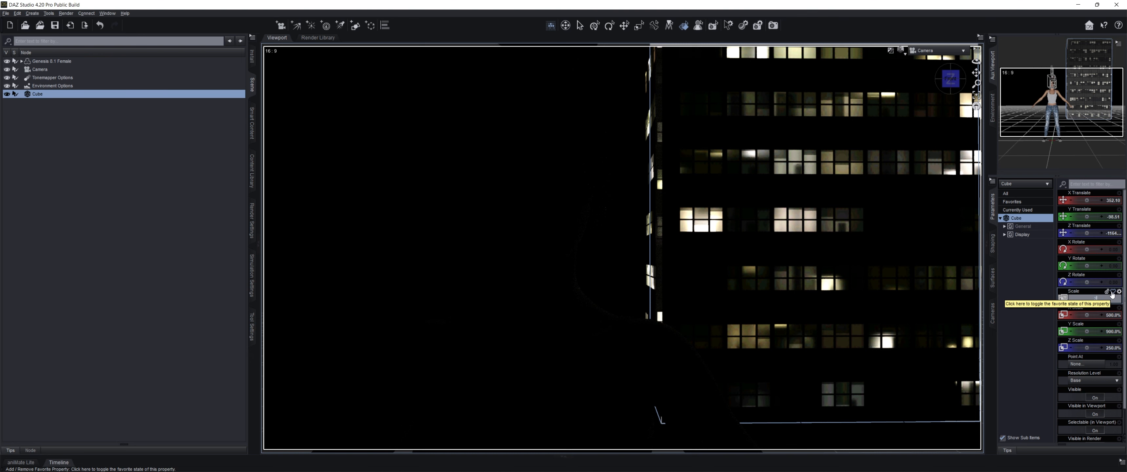
{"action": "key", "text": "Return"}
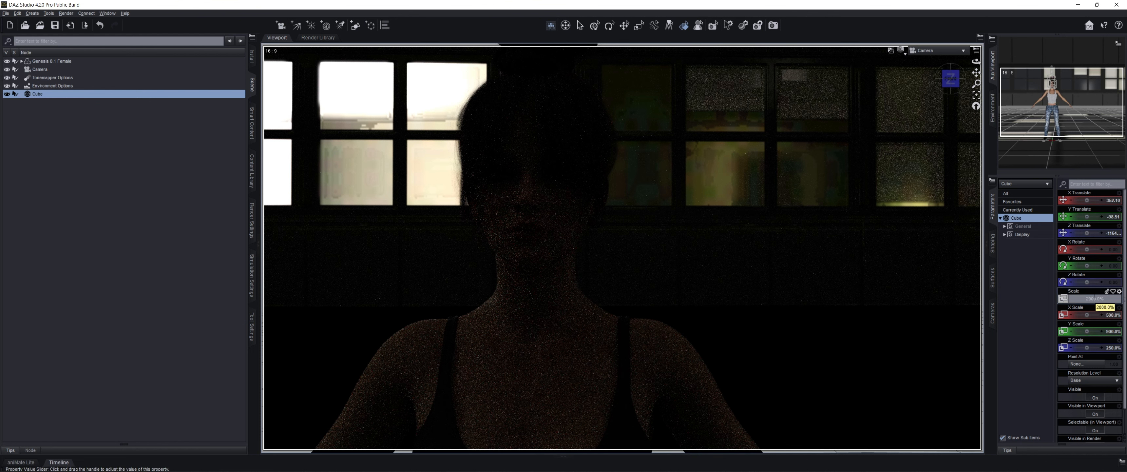
{"action": "key", "text": "Return"}
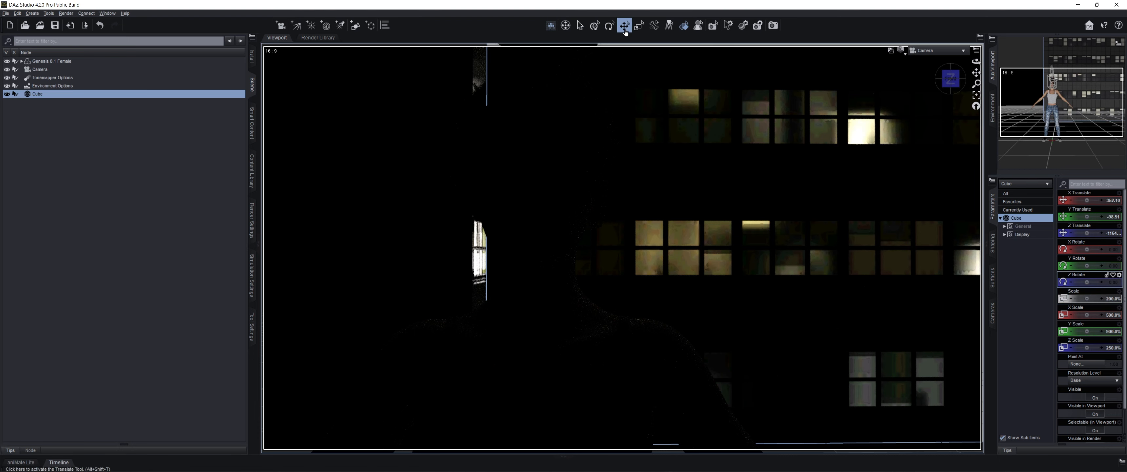
{"action": "left_click", "coordinate": [624, 28]}
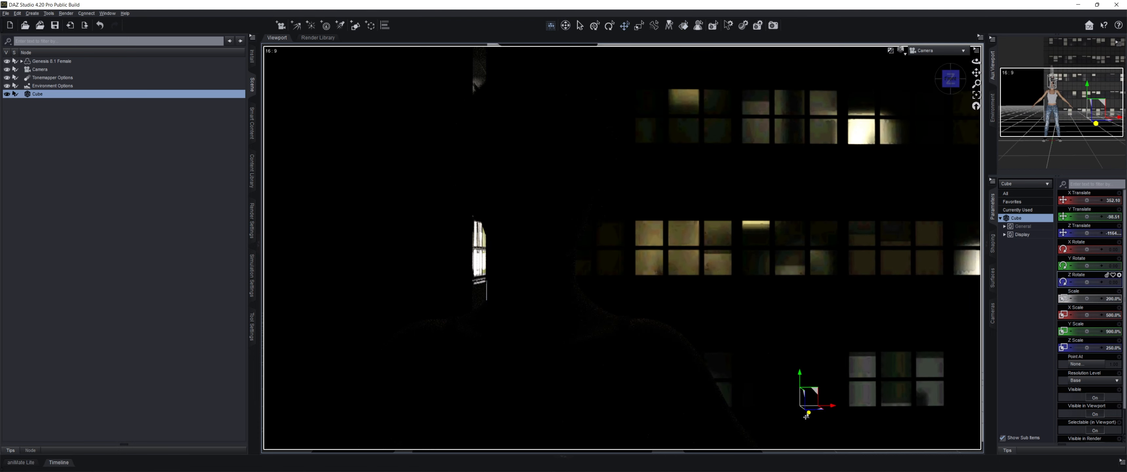
{"action": "left_click_drag", "start_coordinate": [806, 416], "coordinate": [729, 328]}
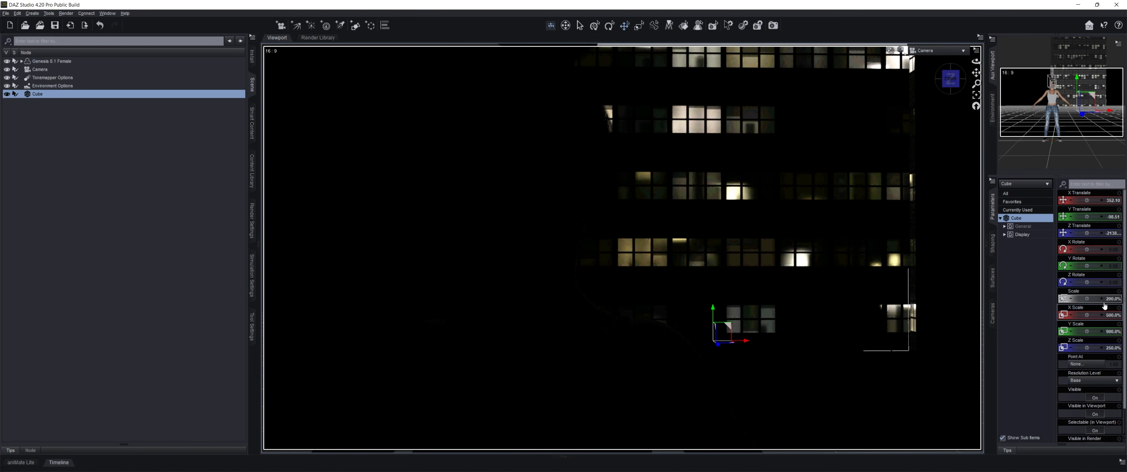
- Set the cube's overall Scale to 150% and move the building sideways, away from the character to the right
{"action": "left_click", "coordinate": [1112, 300]}
{"action": "type", "text": "150"}
{"action": "key", "text": "Return"}
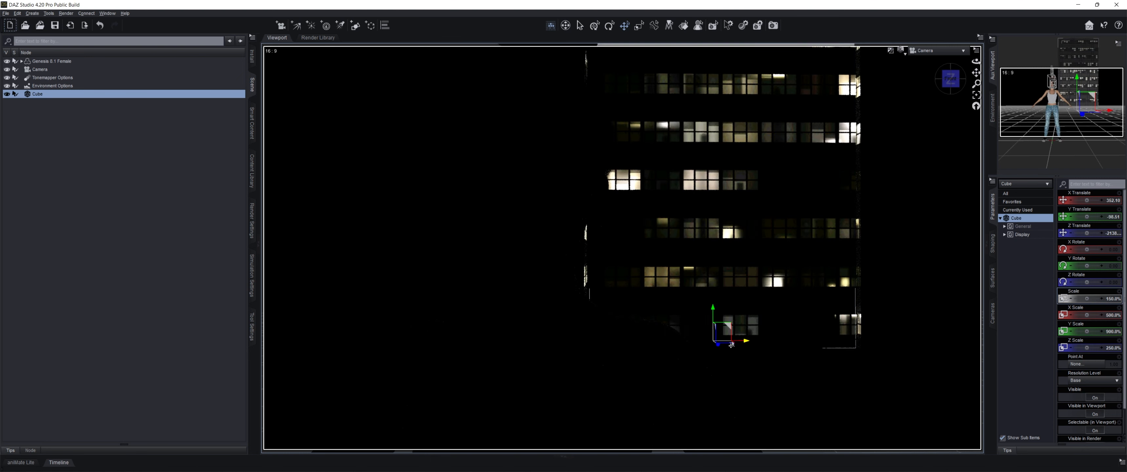
{"action": "left_click_drag", "start_coordinate": [732, 345], "coordinate": [828, 391]}
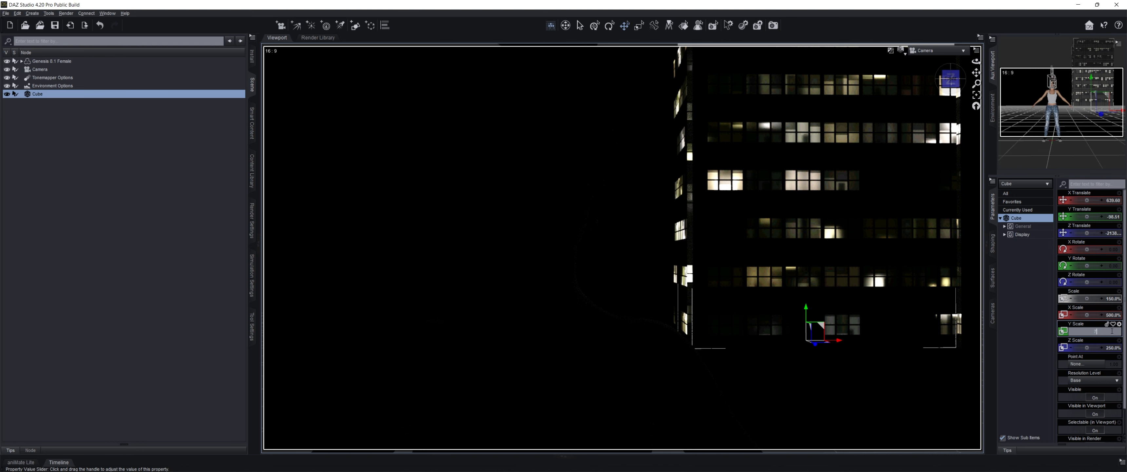
- Set the cube's Y Scale to 700%, lower the building and bring it closer to the camera
{"action": "key", "text": "Return"}
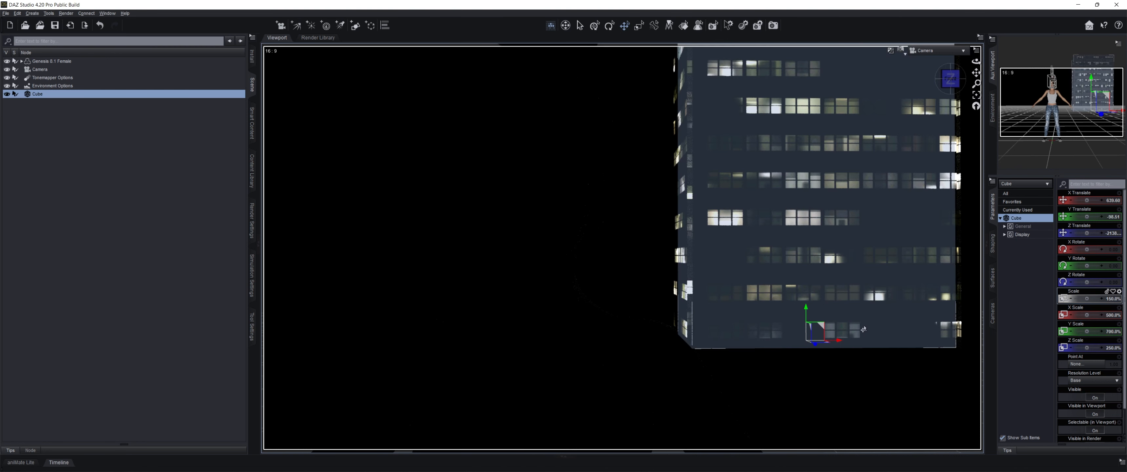
{"action": "left_click_drag", "start_coordinate": [797, 322], "coordinate": [835, 425]}
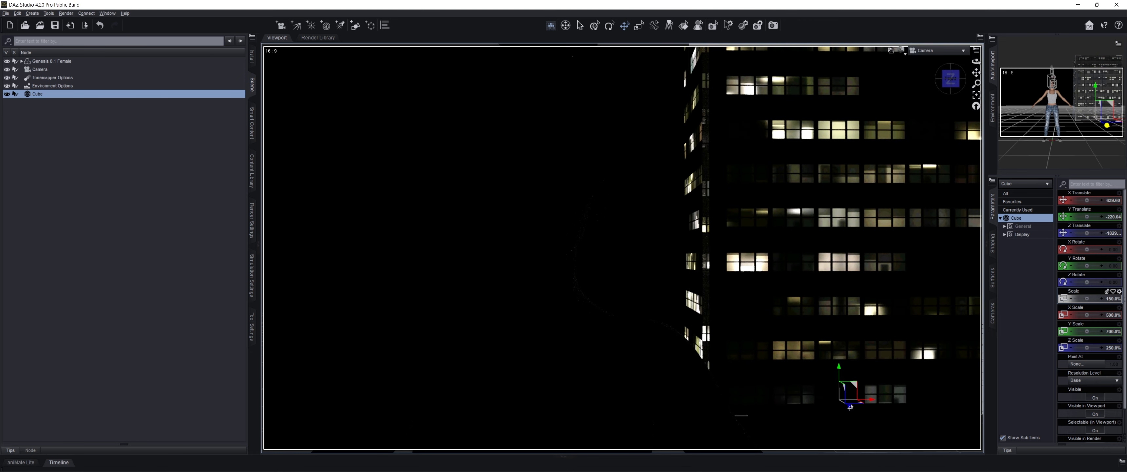
- Turn the cube about -2.4° around the Y axis and shift it left towards the character
{"action": "left_click_drag", "start_coordinate": [872, 400], "coordinate": [844, 403]}
{"action": "left_click_drag", "start_coordinate": [1084, 268], "coordinate": [1081, 268]}
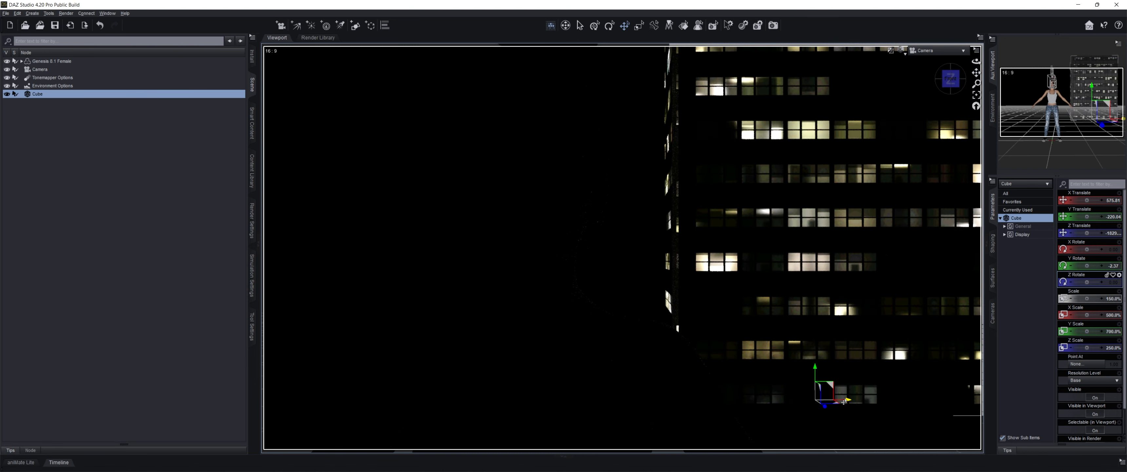
{"action": "left_click_drag", "start_coordinate": [843, 400], "coordinate": [805, 399]}
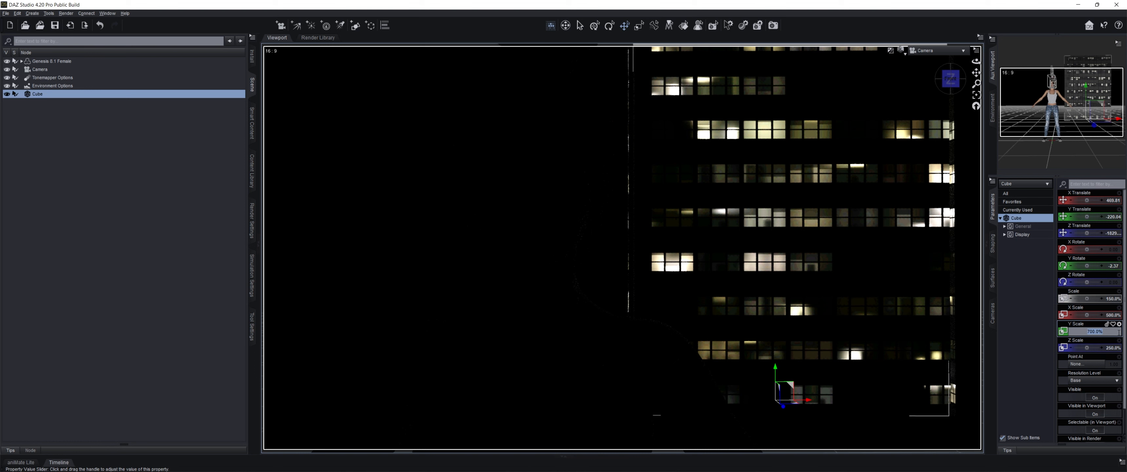
- Set the cube's X Scale to 700% and its Y Scale to 900%
{"action": "left_click", "coordinate": [1112, 315]}
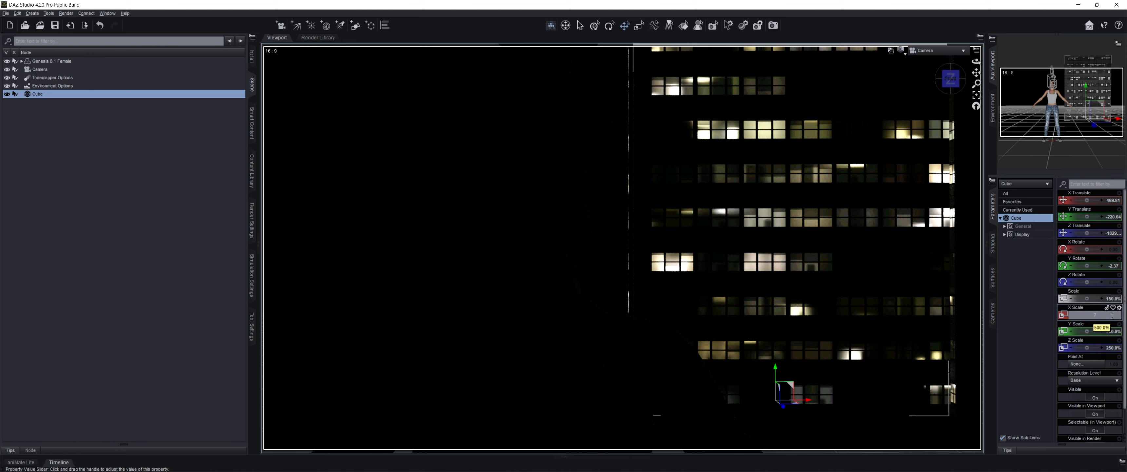
{"action": "type", "text": "700"}
{"action": "key", "text": "Return"}
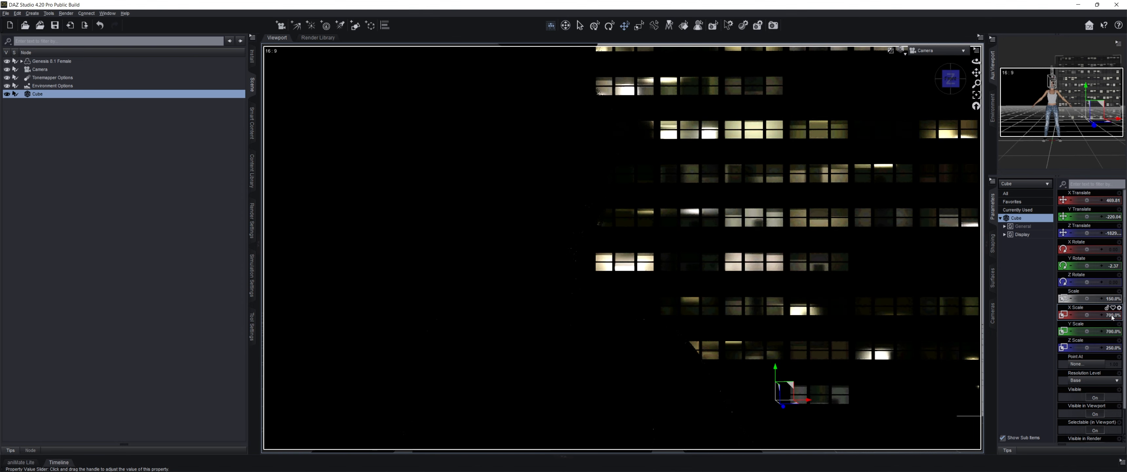
{"action": "left_click", "coordinate": [1113, 331]}
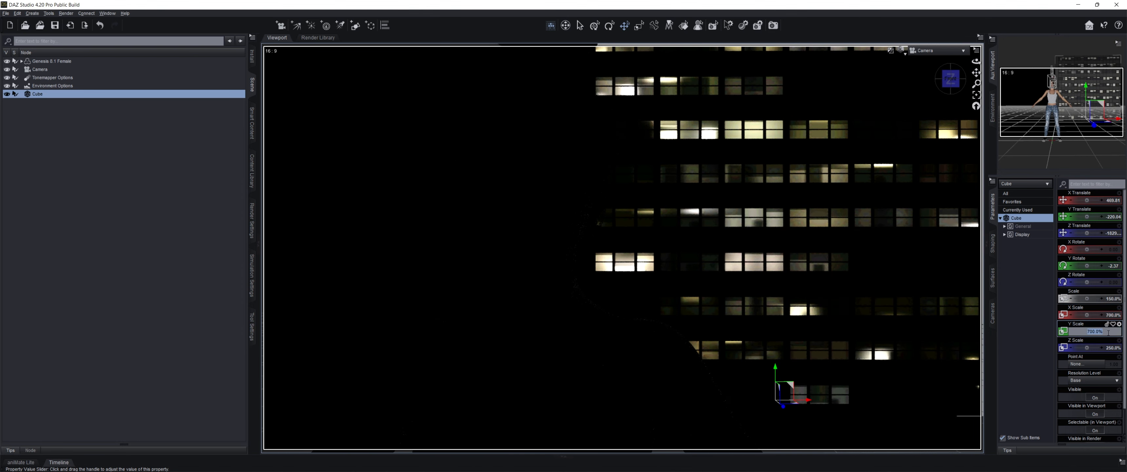
{"action": "type", "text": "900"}
{"action": "key", "text": "Return"}
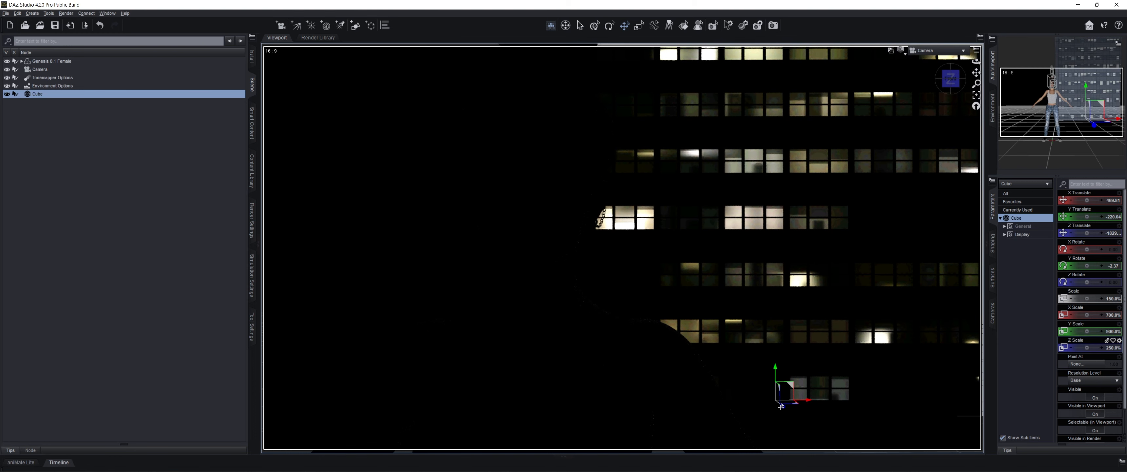
- Move the cube farther back from the camera and set its X Scale to 500%
{"action": "left_click_drag", "start_coordinate": [779, 399], "coordinate": [767, 383]}
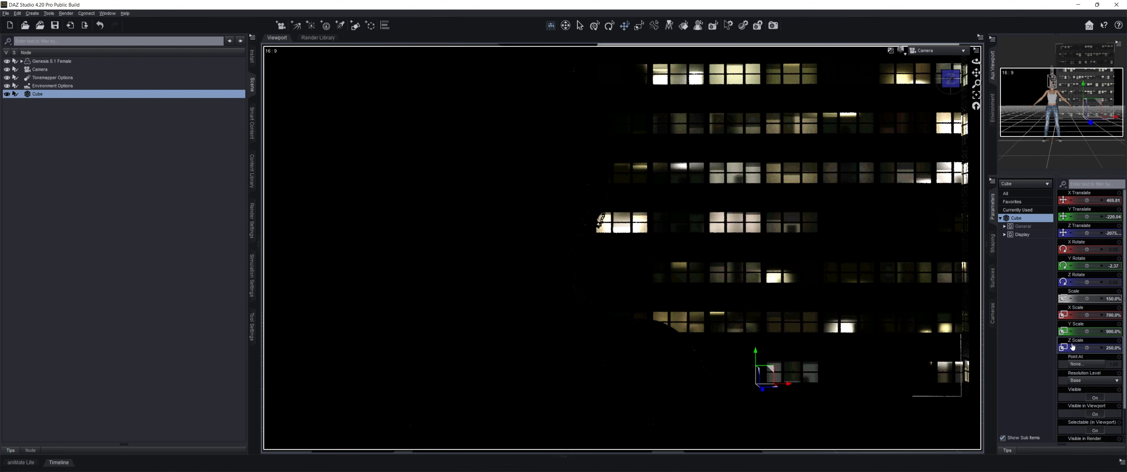
{"action": "left_click", "coordinate": [1109, 315]}
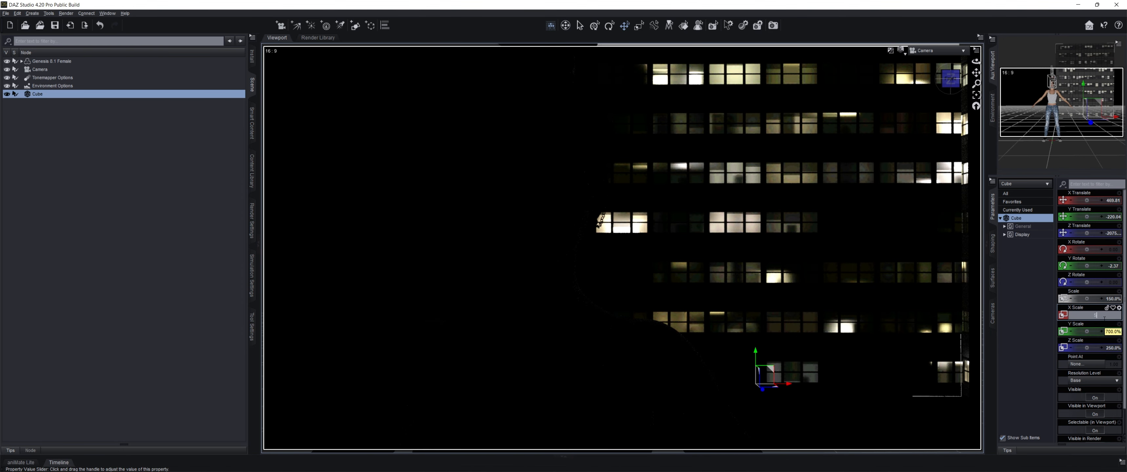
{"action": "key", "text": "Return"}
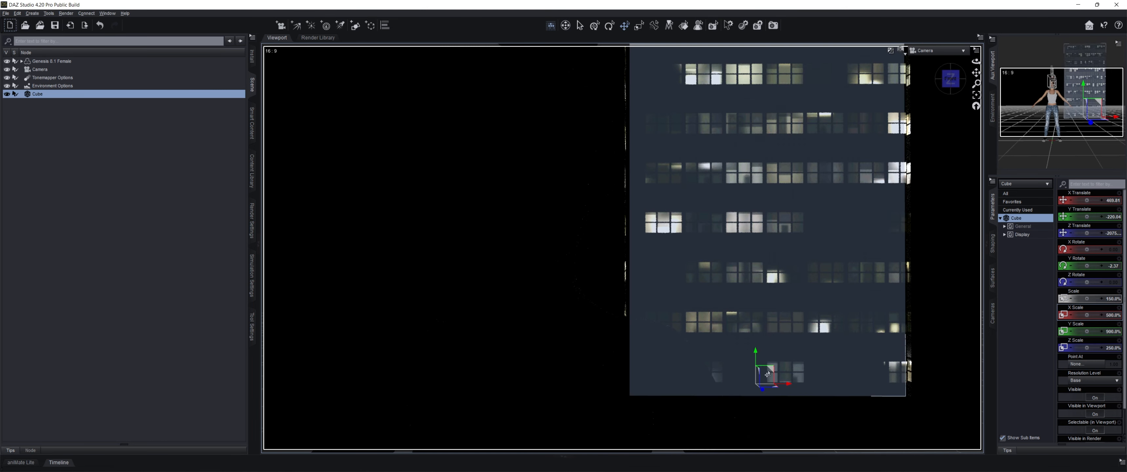
- Set the cube's overall Scale to 175% and slide the building to the right along the X axis
{"action": "left_click", "coordinate": [1110, 298]}
{"action": "type", "text": "175"}
{"action": "key", "text": "Return"}
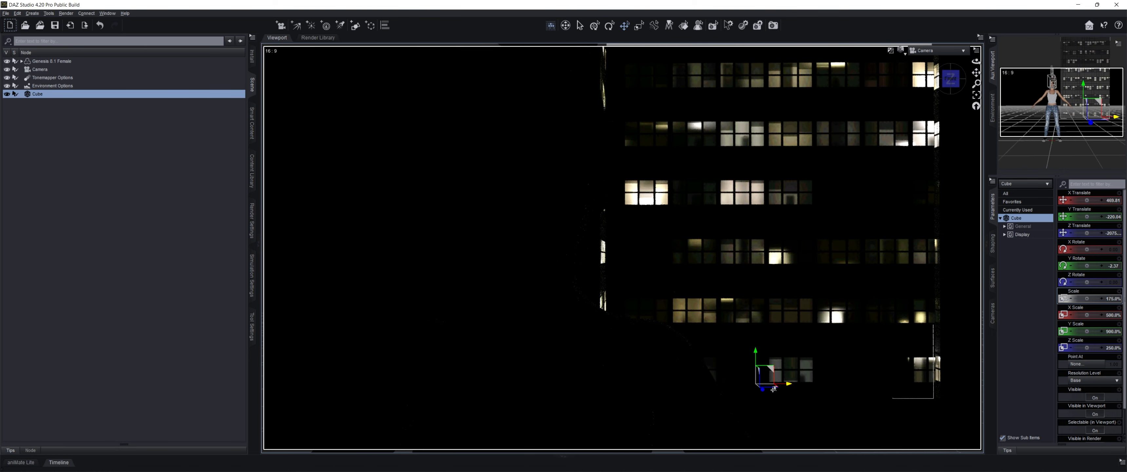
{"action": "left_click_drag", "start_coordinate": [786, 388], "coordinate": [837, 389]}
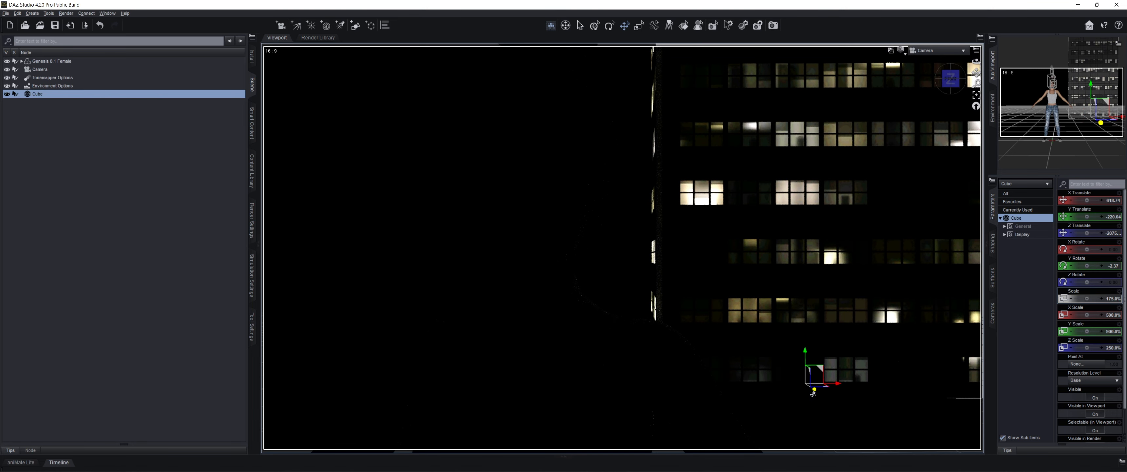
- Open the camera's settings and turn on Depth of Field
{"action": "left_click", "coordinate": [994, 320]}
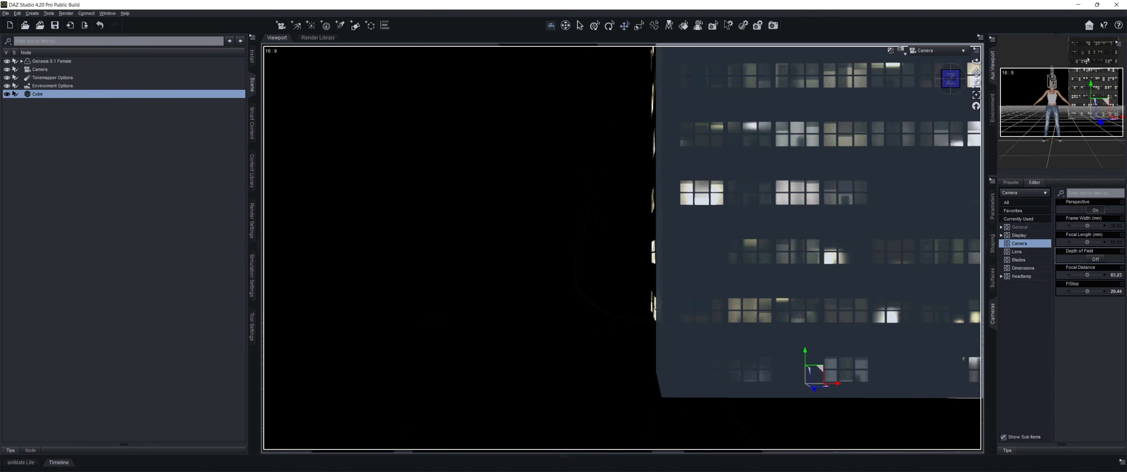
{"action": "left_click_drag", "start_coordinate": [1118, 55], "coordinate": [1125, 68]}
{"action": "scroll", "coordinate": [1102, 70], "scroll_direction": "up", "scroll_amount": 6}
{"action": "scroll", "coordinate": [1103, 70], "scroll_direction": "up", "scroll_amount": 5}
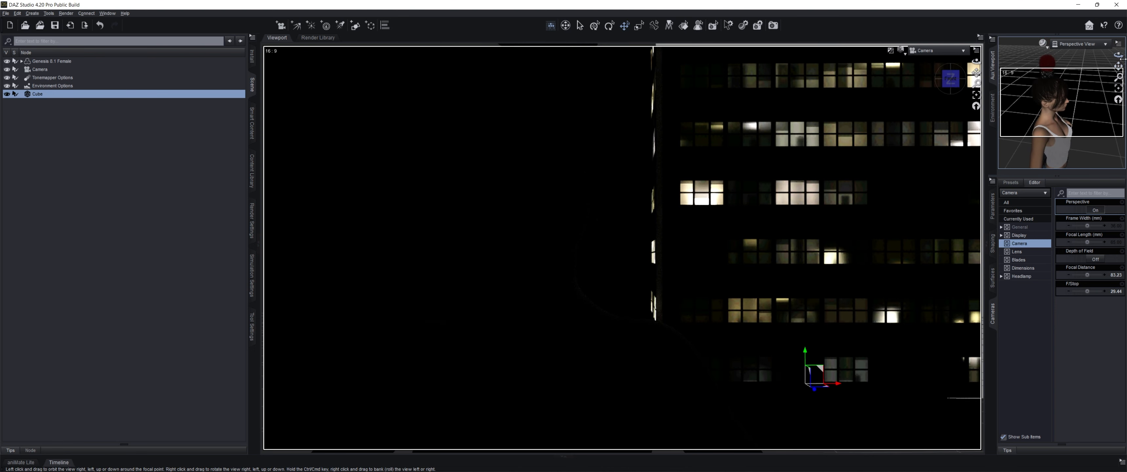
{"action": "mouse_move", "coordinate": [1118, 66]}
{"action": "left_mouse_down"}
{"action": "mouse_move", "coordinate": [1107, 82]}
{"action": "mouse_move", "coordinate": [1115, 55]}
{"action": "left_mouse_up"}
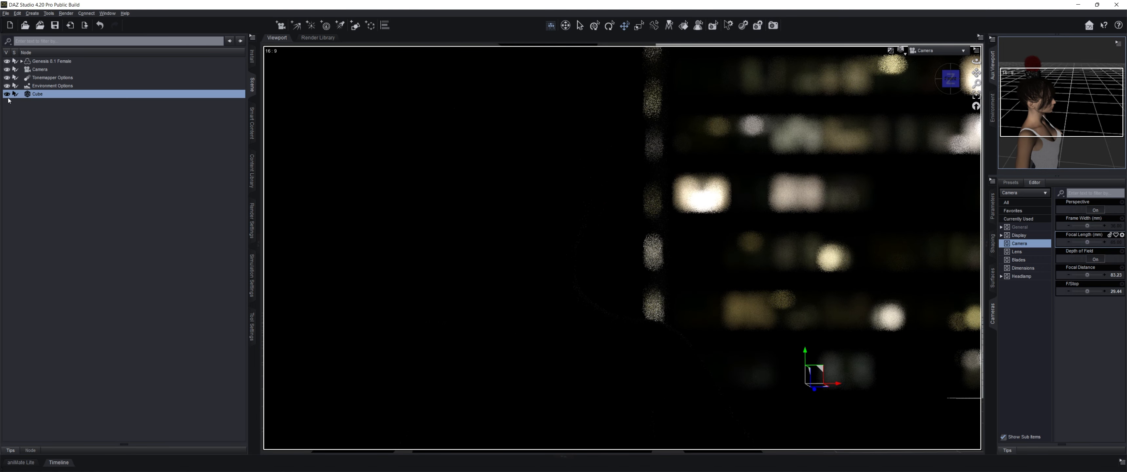
- Select the camera and set its Focal Distance to about 77 and its F/Stop to about 49.75
{"action": "left_click", "coordinate": [55, 70]}
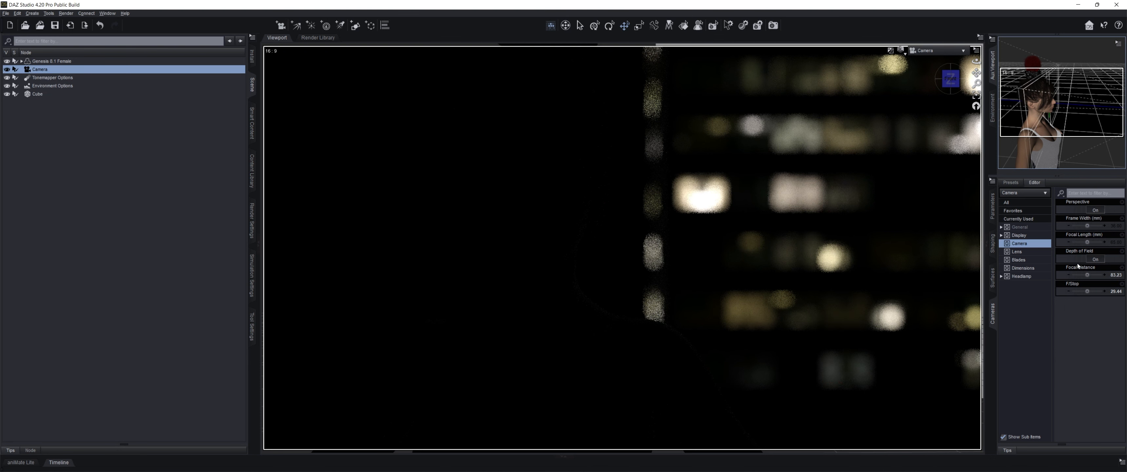
{"action": "left_click_drag", "start_coordinate": [1087, 275], "coordinate": [1084, 274]}
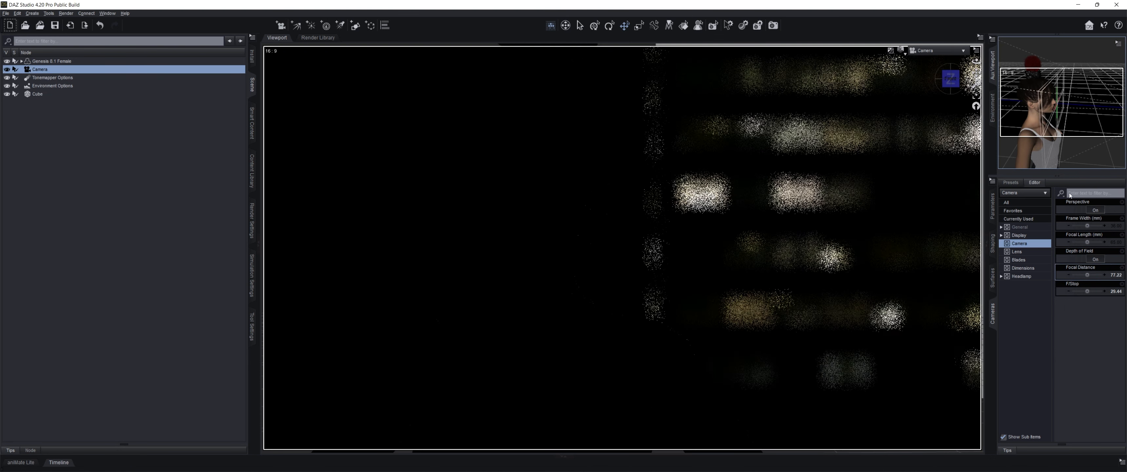
{"action": "left_click_drag", "start_coordinate": [1116, 55], "coordinate": [1102, 53]}
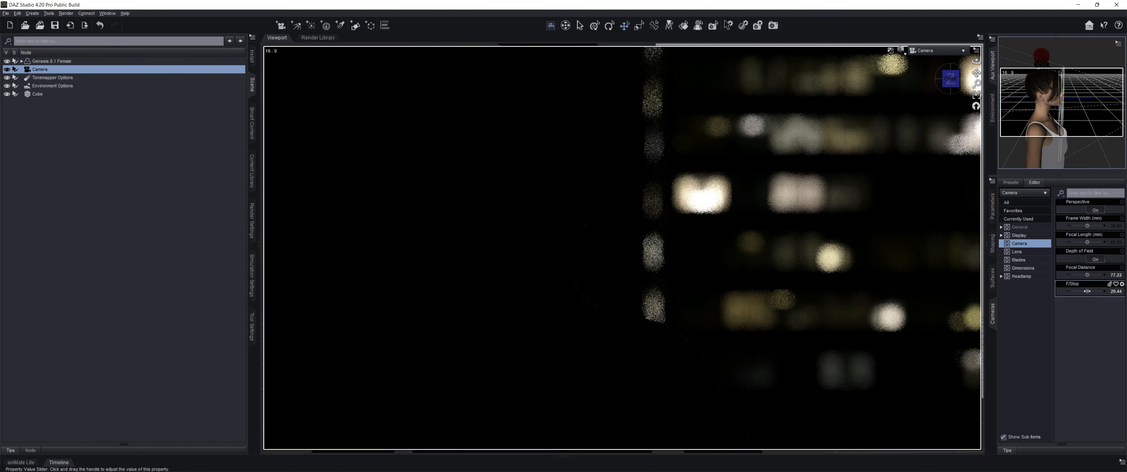
{"action": "left_click_drag", "start_coordinate": [1086, 290], "coordinate": [1090, 291]}
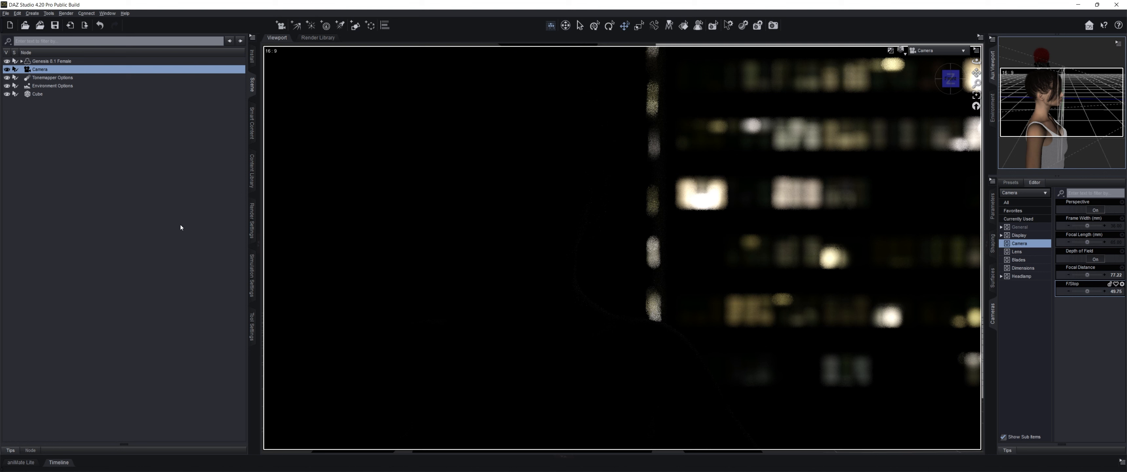
- Duplicate the cube with Duplicate Node Hierarchies and bring up the copy's transform parameters
{"action": "left_click", "coordinate": [146, 95]}
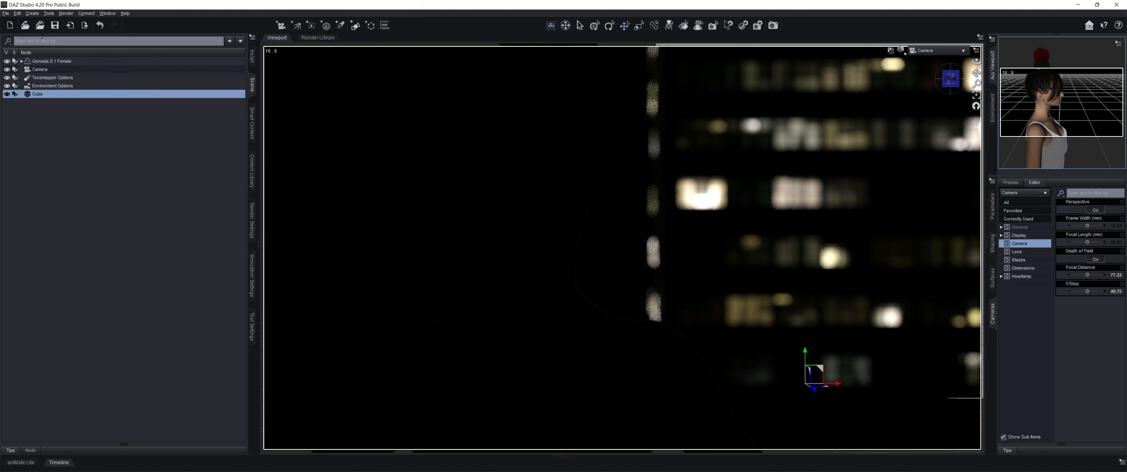
{"action": "left_click", "coordinate": [17, 13]}
{"action": "mouse_move", "coordinate": [33, 61]}
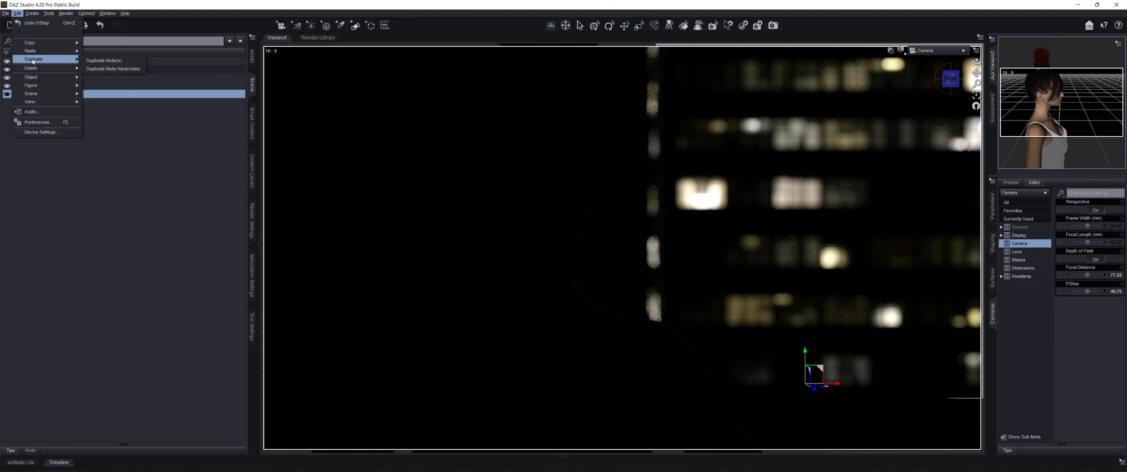
{"action": "left_click", "coordinate": [135, 69]}
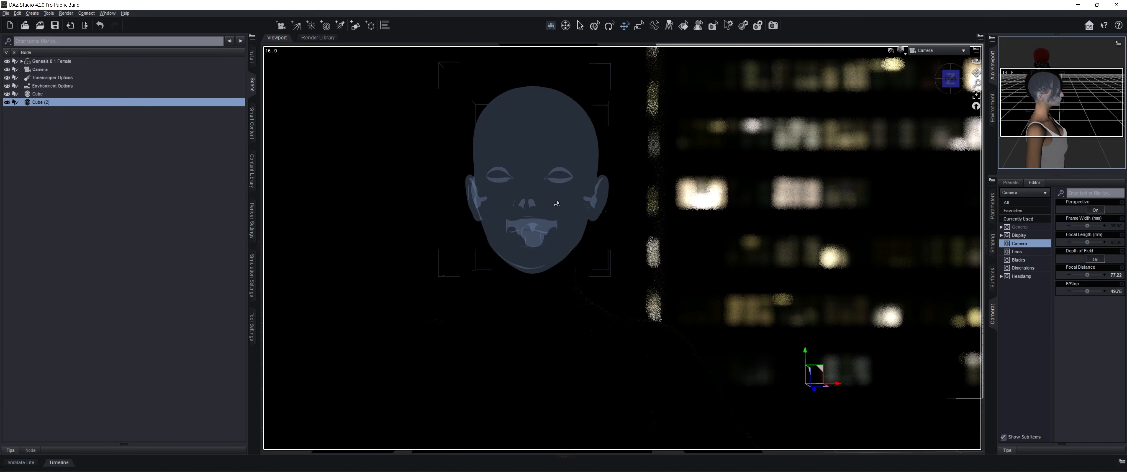
{"action": "left_click", "coordinate": [993, 219]}
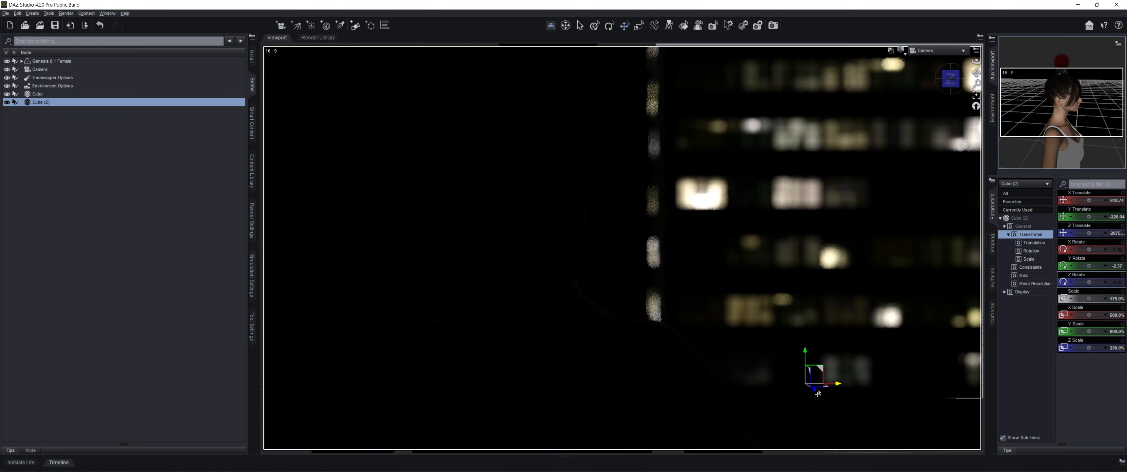
{"action": "left_click_drag", "start_coordinate": [1119, 55], "coordinate": [1092, 62]}
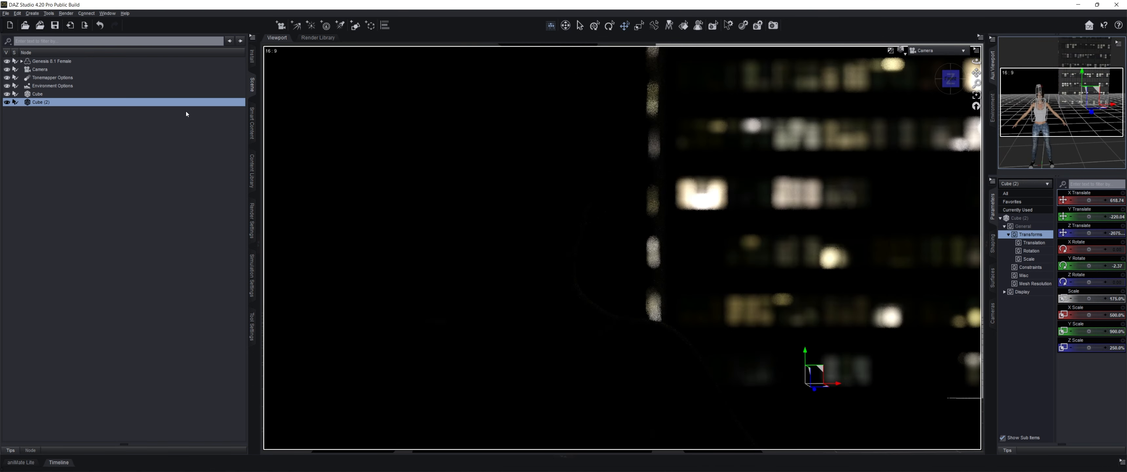
- Move the duplicate cube across the X axis so it stands behind the character, beside the original building
{"action": "left_click_drag", "start_coordinate": [1100, 111], "coordinate": [1054, 100]}
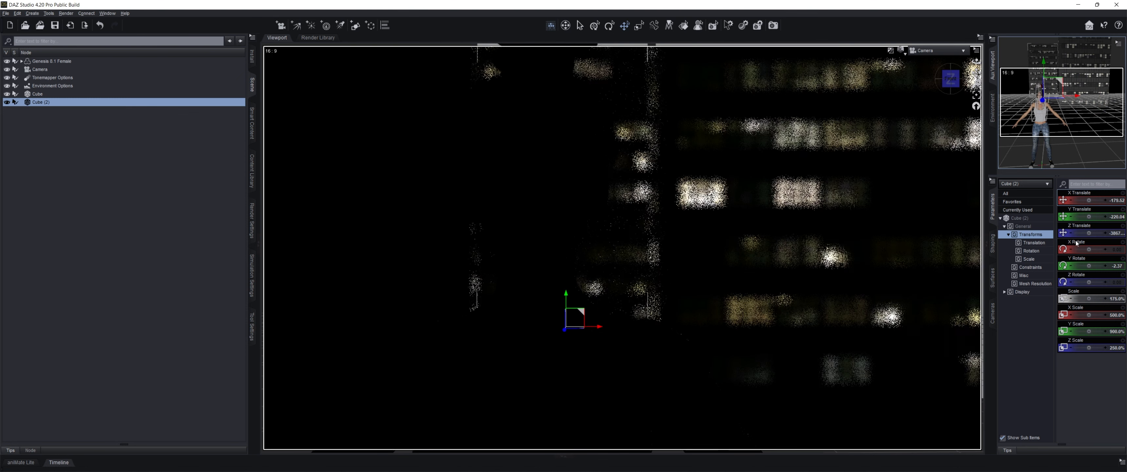
- Try lowering the duplicate cube and setting its overall Scale to 100%, and undo both changes
{"action": "left_click_drag", "start_coordinate": [1088, 217], "coordinate": [1069, 217]}
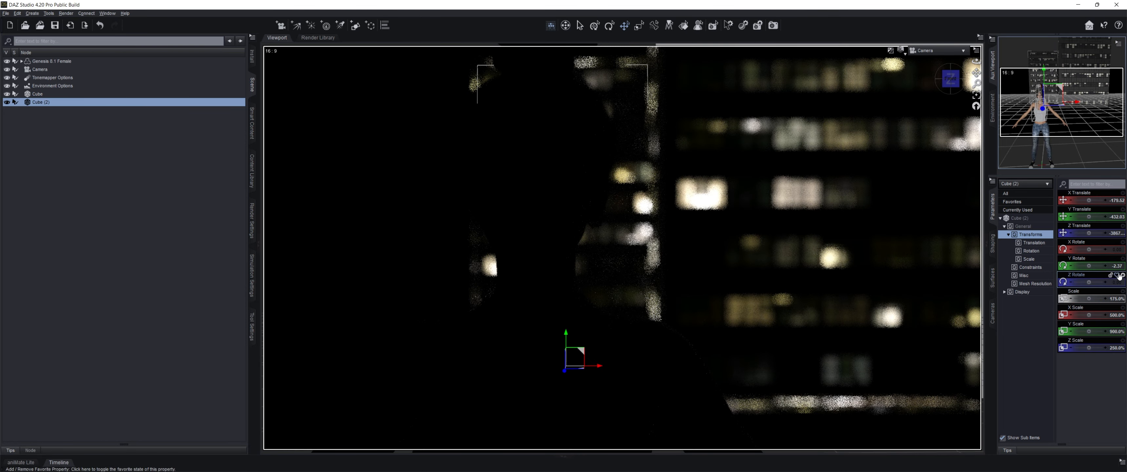
{"action": "key", "text": "ctrl+z"}
{"action": "left_click", "coordinate": [1113, 299]}
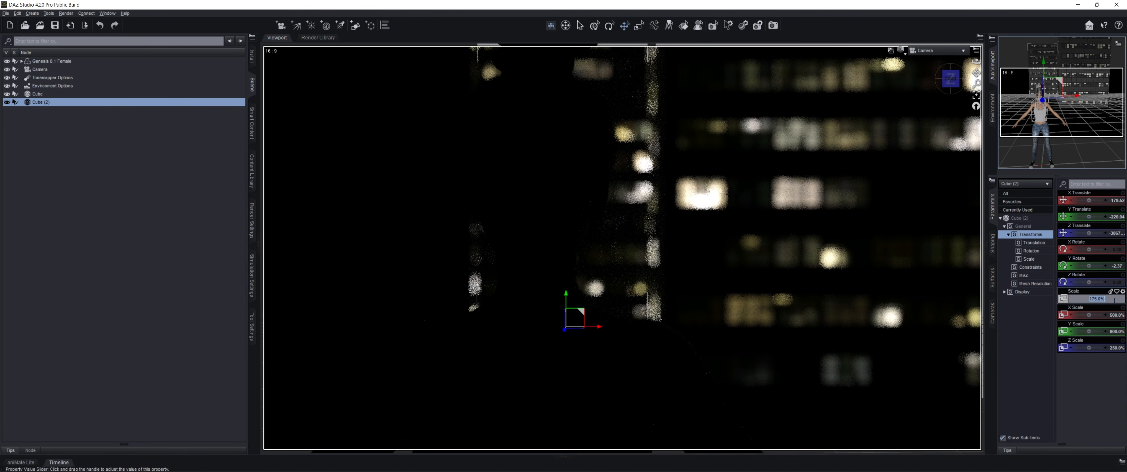
{"action": "type", "text": "100"}
{"action": "key", "text": "Return"}
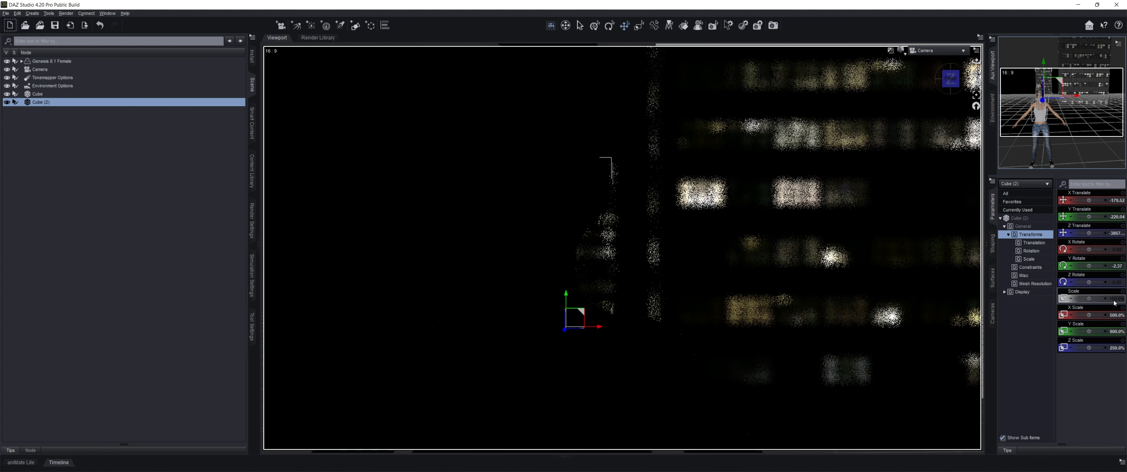
{"action": "key", "text": "ctrl+z"}
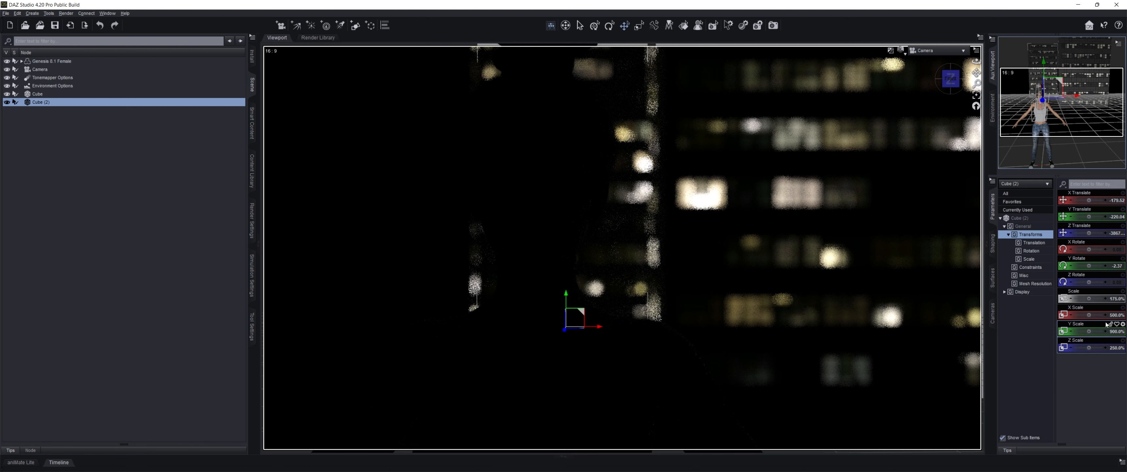
- Set the duplicate cube's X Scale to about 546%, reduce its Y Scale, and shift it further left behind the character
{"action": "left_click_drag", "start_coordinate": [1088, 314], "coordinate": [1078, 331]}
{"action": "left_click_drag", "start_coordinate": [595, 327], "coordinate": [576, 327]}
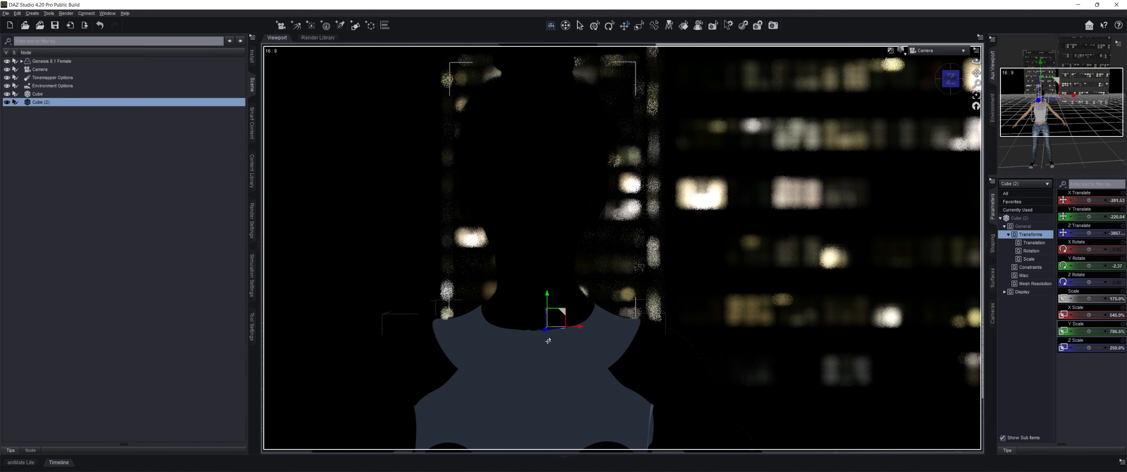
{"action": "left_click_drag", "start_coordinate": [545, 330], "coordinate": [584, 324]}
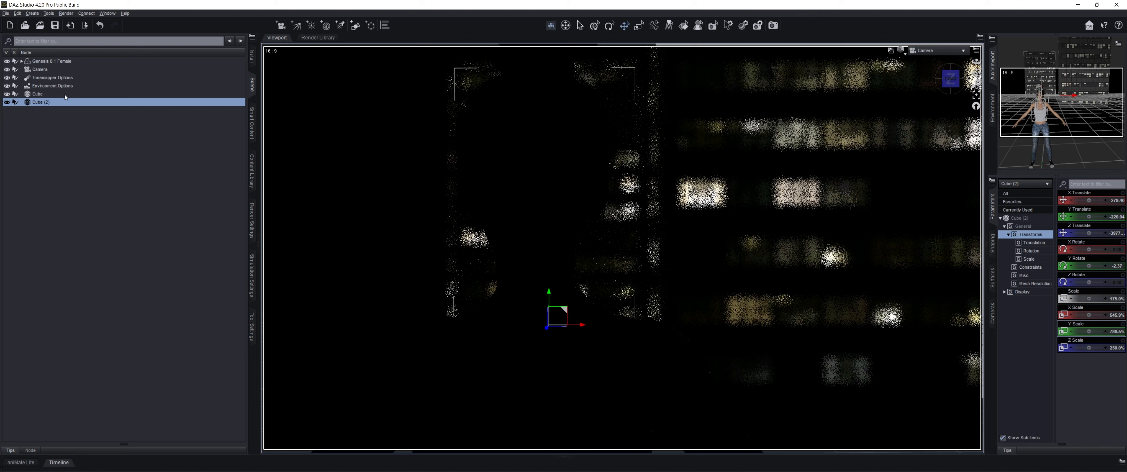
- Select the original cube and pull it closer to the camera along the Z axis
{"action": "left_click", "coordinate": [65, 95]}
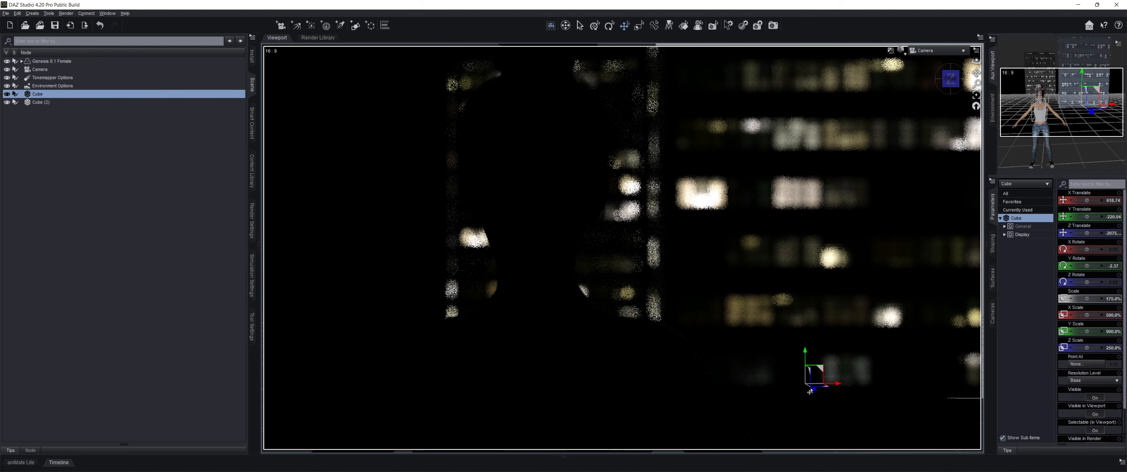
{"action": "left_click_drag", "start_coordinate": [813, 387], "coordinate": [820, 418]}
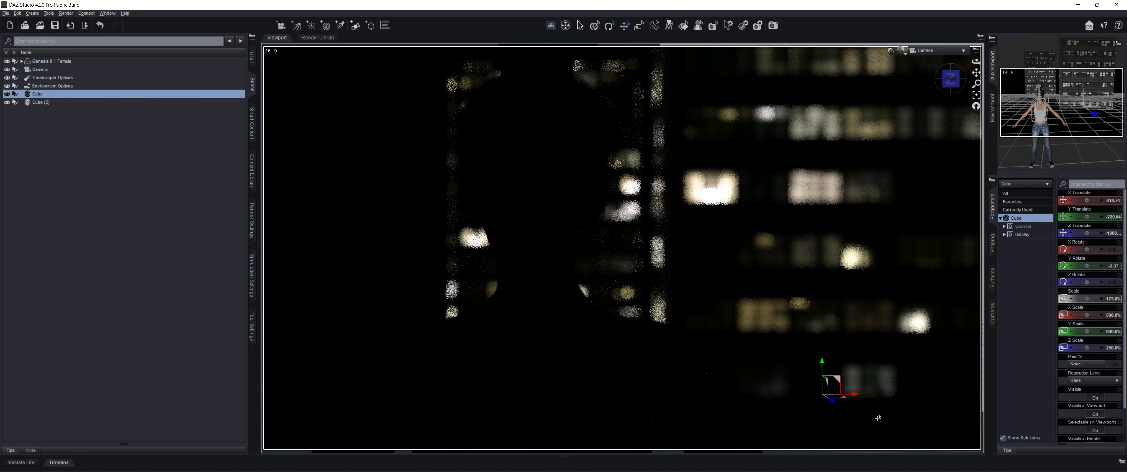
- Try different Y Rotate angles on the original cube and undo the last rotation
{"action": "left_click_drag", "start_coordinate": [1087, 266], "coordinate": [1101, 266]}
{"action": "left_click", "coordinate": [1107, 265]}
{"action": "type", "text": "-1"}
{"action": "key", "text": "Return"}
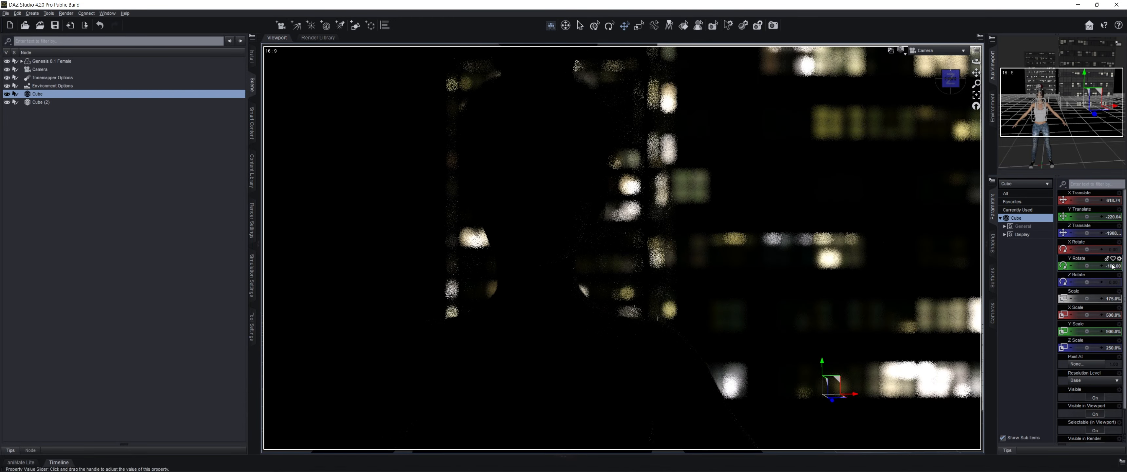
{"action": "key", "text": "ctrl+z"}
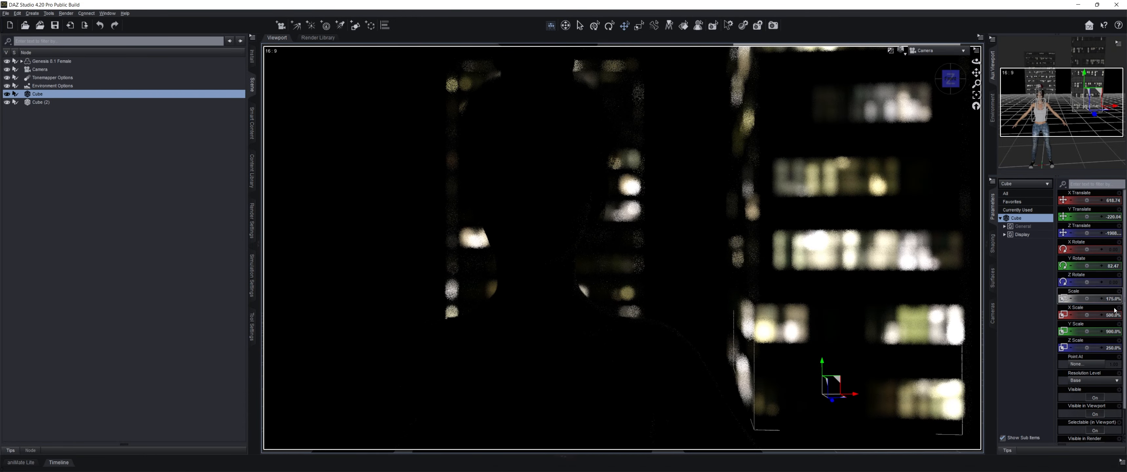
- Reduce the original cube's X Scale to about 467%, adjust its Z Scale, and set its Y Rotate to 90
{"action": "left_click_drag", "start_coordinate": [1120, 315], "coordinate": [1076, 314]}
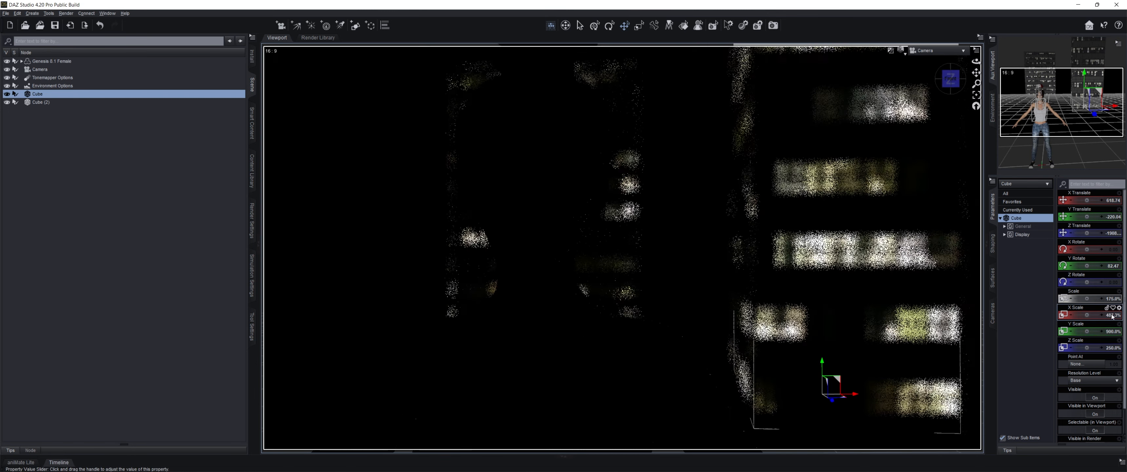
{"action": "left_click_drag", "start_coordinate": [1087, 348], "coordinate": [1083, 316]}
{"action": "left_click", "coordinate": [1113, 265]}
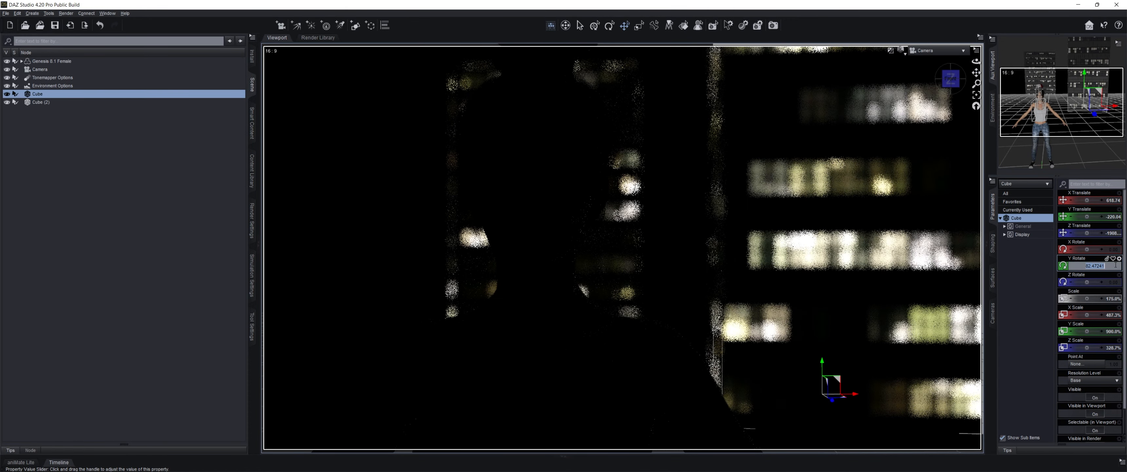
{"action": "type", "text": "90"}
{"action": "key", "text": "Return"}
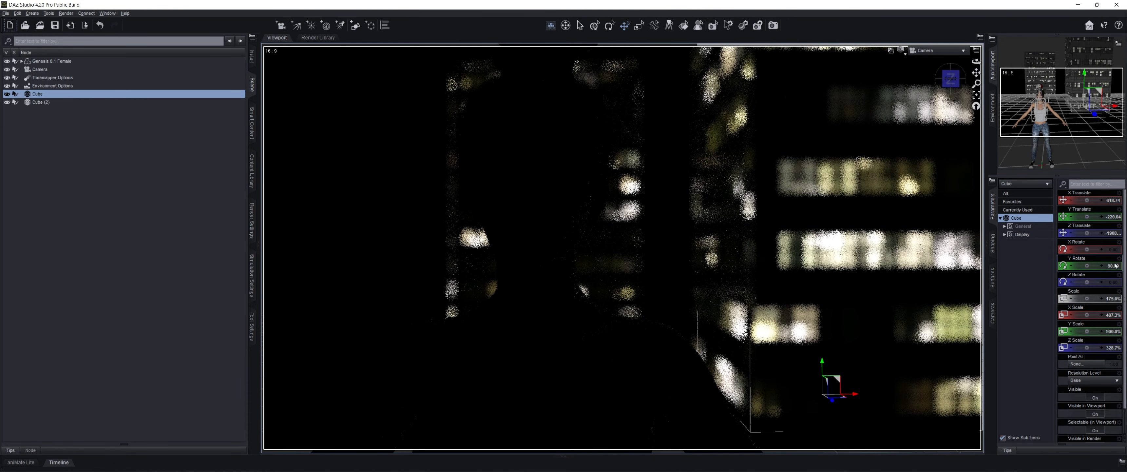
- Slide the original cube left toward the character and slightly down, narrowing its X Scale and enlarging its Z Scale
{"action": "left_click_drag", "start_coordinate": [853, 399], "coordinate": [843, 396]}
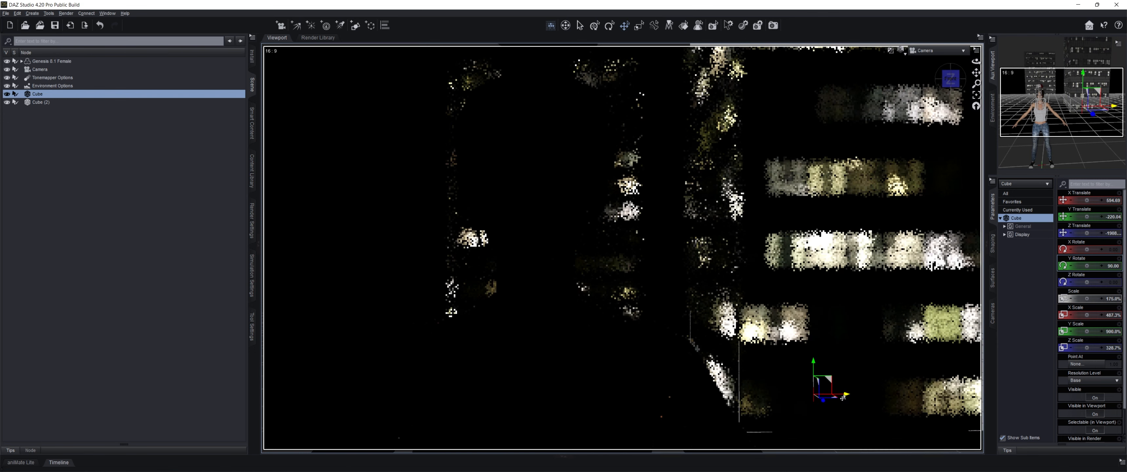
{"action": "left_click_drag", "start_coordinate": [844, 396], "coordinate": [794, 394]}
{"action": "left_click_drag", "start_coordinate": [1087, 315], "coordinate": [1082, 315]}
{"action": "left_click_drag", "start_coordinate": [1087, 347], "coordinate": [1093, 348]}
{"action": "left_click_drag", "start_coordinate": [1087, 217], "coordinate": [1078, 216]}
- Set the original cube's X Scale to 400% and Z Scale to about 435%, and nudge it right along the X axis
{"action": "left_click", "coordinate": [1113, 315]}
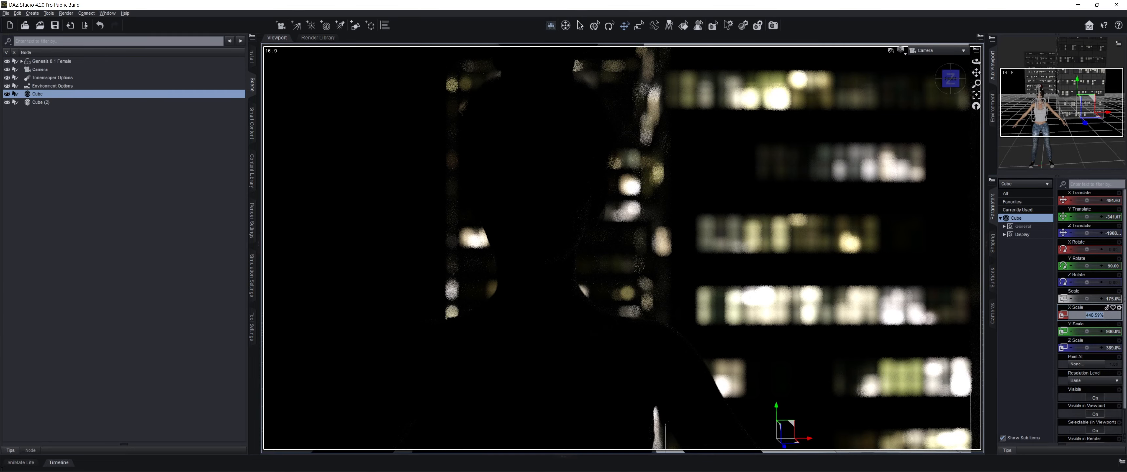
{"action": "type", "text": "400"}
{"action": "key", "text": "Return"}
{"action": "left_click_drag", "start_coordinate": [1087, 348], "coordinate": [1092, 348]}
{"action": "left_click_drag", "start_coordinate": [1087, 200], "coordinate": [1089, 199]}
- Set the Y Rotate of Cube (2) to 180 and bring that building closer to the camera
{"action": "left_click", "coordinate": [42, 102]}
{"action": "left_click", "coordinate": [1117, 265]}
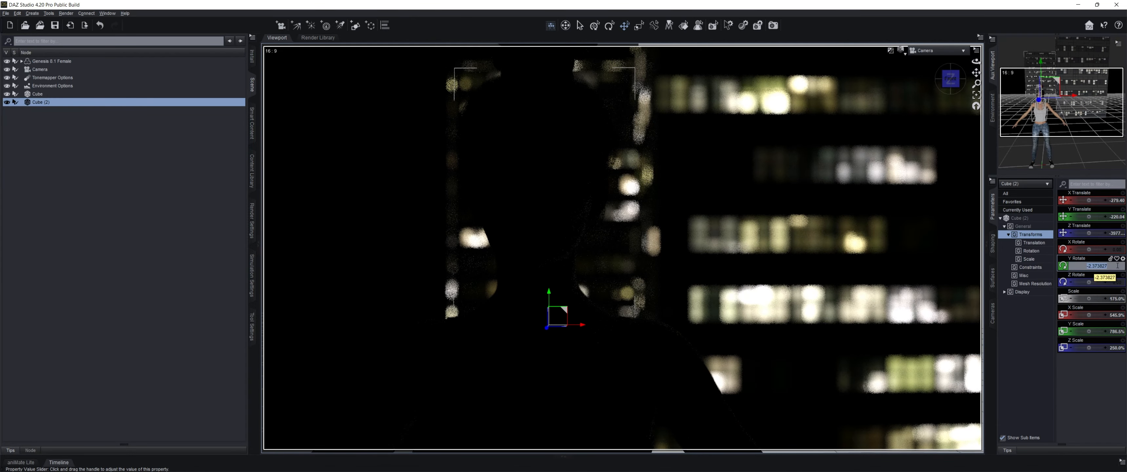
{"action": "type", "text": "180"}
{"action": "key", "text": "Return"}
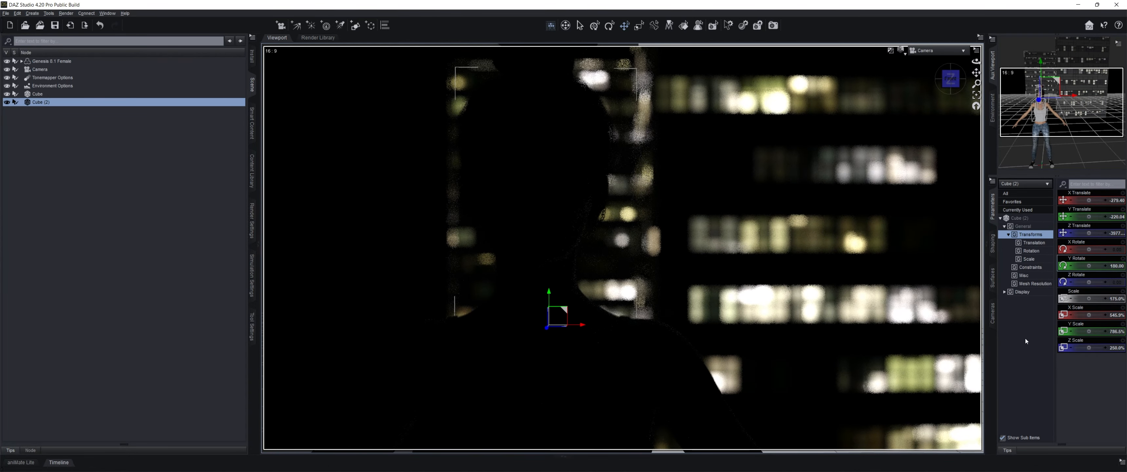
{"action": "left_click_drag", "start_coordinate": [545, 334], "coordinate": [547, 347]}
- Duplicate the original cube with Duplicate Node Hierarchies and move the copy back and to the left side of the character
{"action": "left_click", "coordinate": [38, 93]}
{"action": "left_click", "coordinate": [17, 13]}
{"action": "left_click", "coordinate": [99, 70]}
{"action": "left_click", "coordinate": [50, 112]}
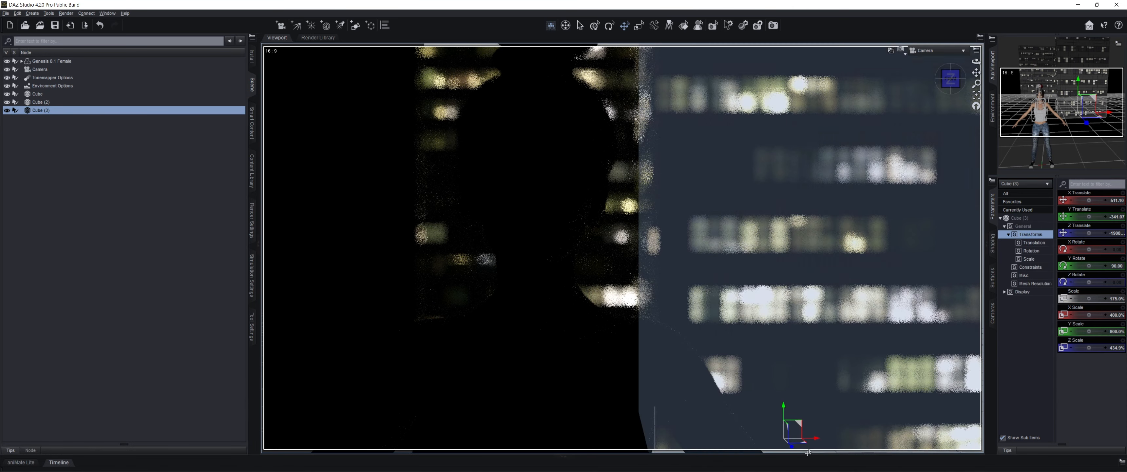
{"action": "mouse_move", "coordinate": [808, 452]}
{"action": "left_mouse_down"}
{"action": "mouse_move", "coordinate": [752, 433]}
{"action": "mouse_move", "coordinate": [591, 419]}
{"action": "mouse_move", "coordinate": [481, 443]}
{"action": "mouse_move", "coordinate": [351, 451]}
{"action": "mouse_move", "coordinate": [395, 402]}
{"action": "mouse_move", "coordinate": [394, 388]}
{"action": "mouse_move", "coordinate": [327, 377]}
{"action": "left_mouse_up"}
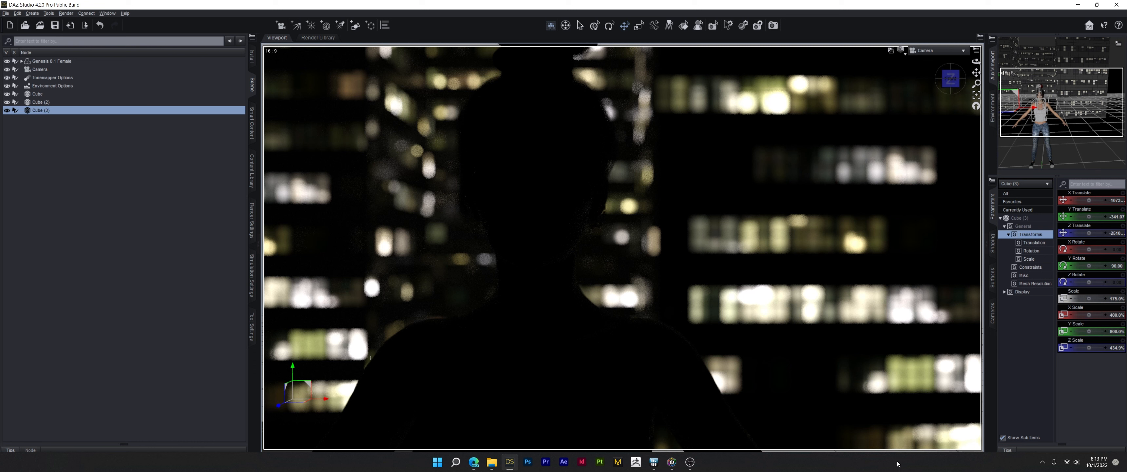
- Create a new spotlight with Apply Active Viewport Transforms from the Camera, starting with nothing selected
{"action": "left_click", "coordinate": [197, 334]}
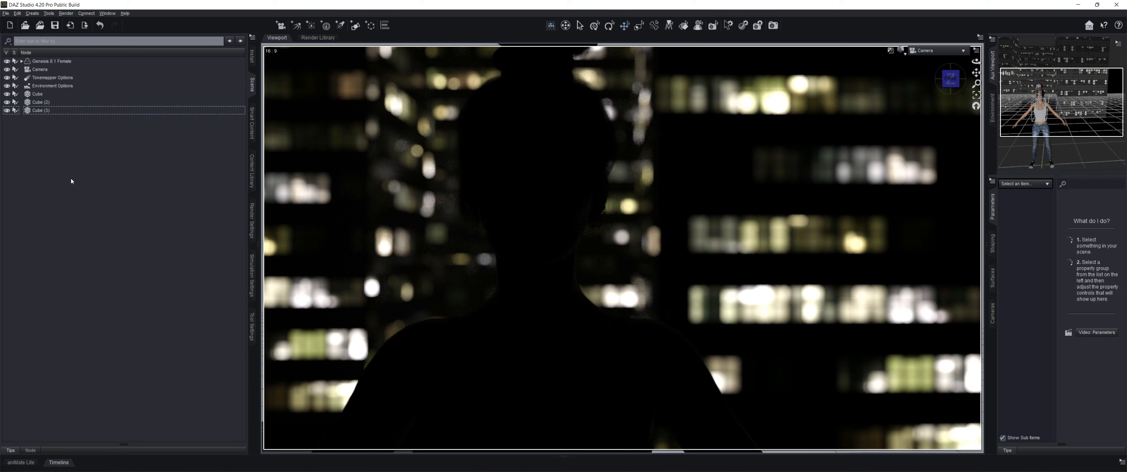
{"action": "left_click", "coordinate": [340, 25]}
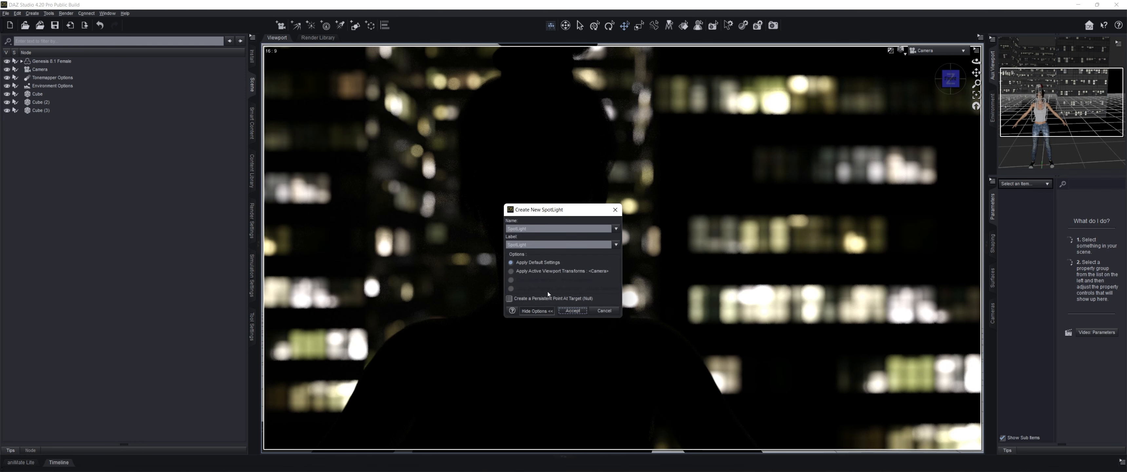
{"action": "left_click", "coordinate": [564, 272]}
{"action": "left_click", "coordinate": [572, 310]}
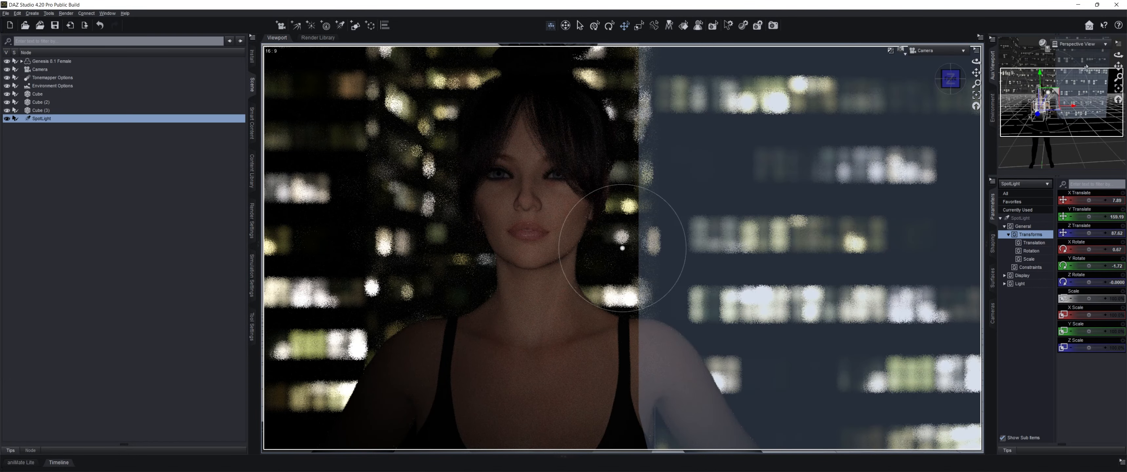
- Look through the spotlight in the auxiliary viewport and reposition it to light the character from the side
{"action": "left_click", "coordinate": [1078, 44]}
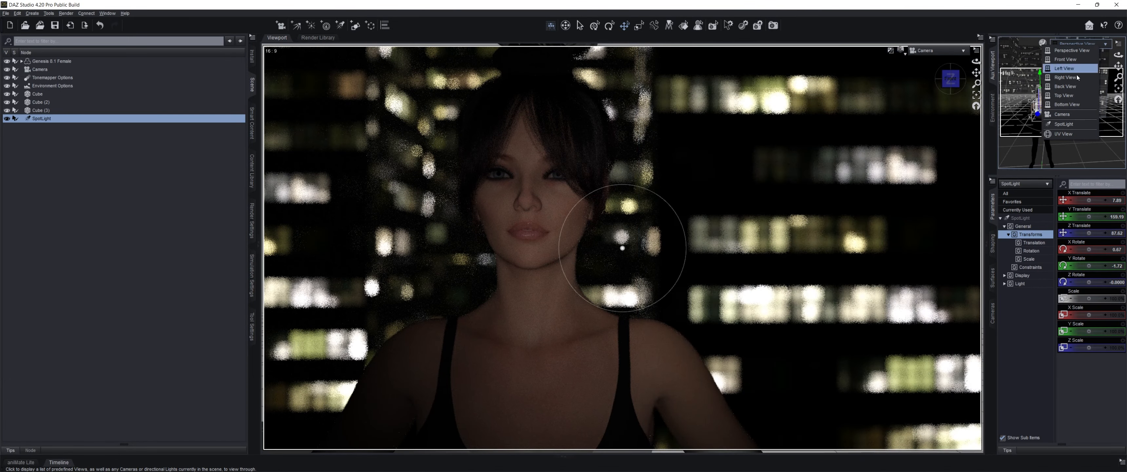
{"action": "left_click", "coordinate": [1067, 125]}
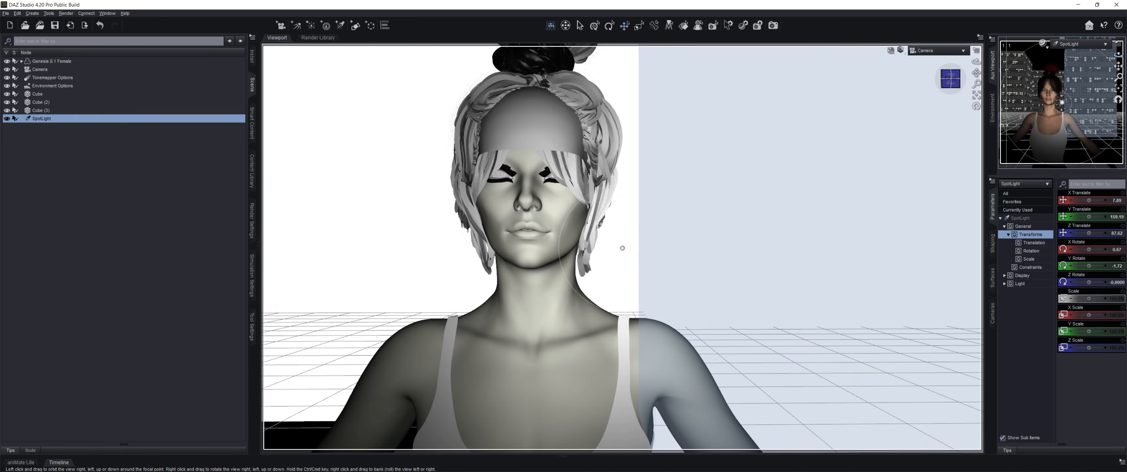
{"action": "right_click_drag", "start_coordinate": [1118, 55], "coordinate": [1112, 91]}
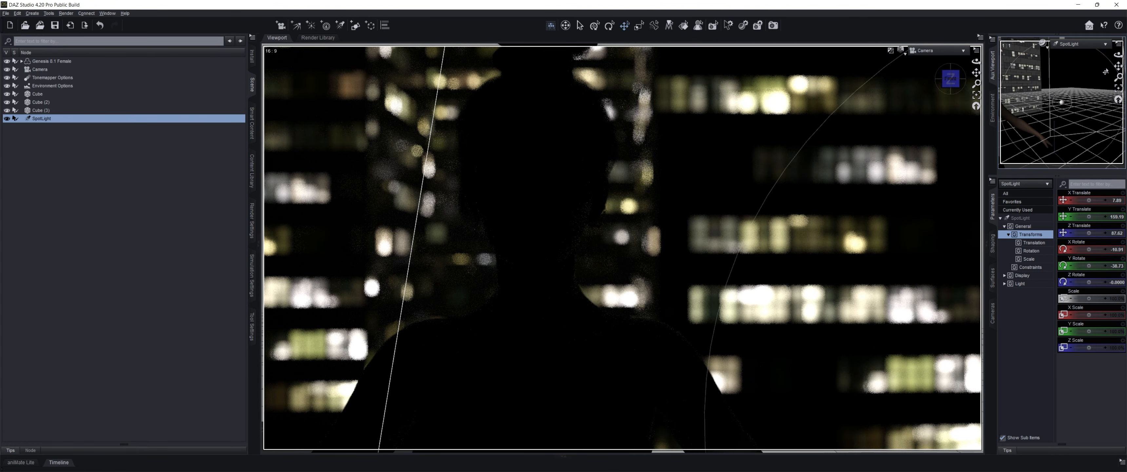
{"action": "left_click_drag", "start_coordinate": [1119, 66], "coordinate": [1091, 64]}
{"action": "scroll", "coordinate": [1091, 87], "scroll_direction": "down", "scroll_amount": 3}
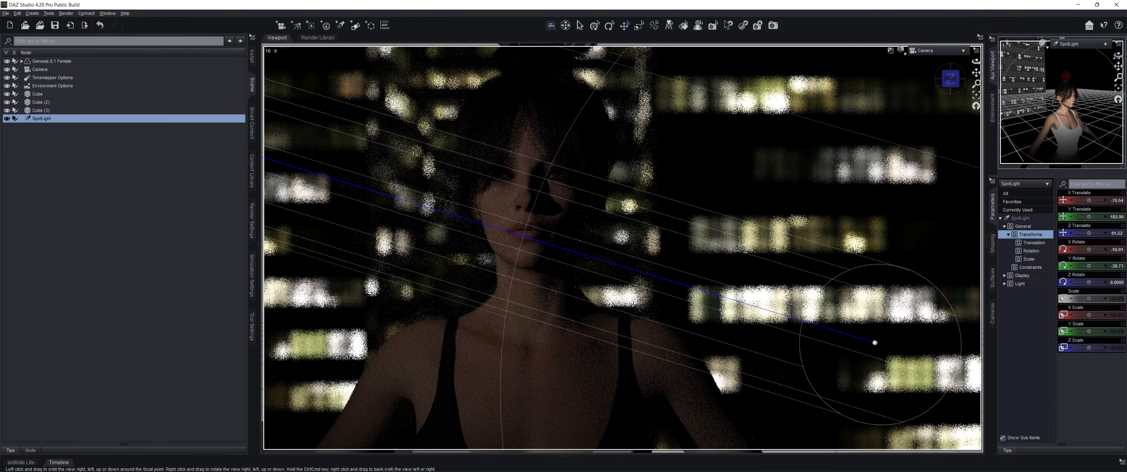
{"action": "left_click_drag", "start_coordinate": [1119, 54], "coordinate": [1123, 65]}
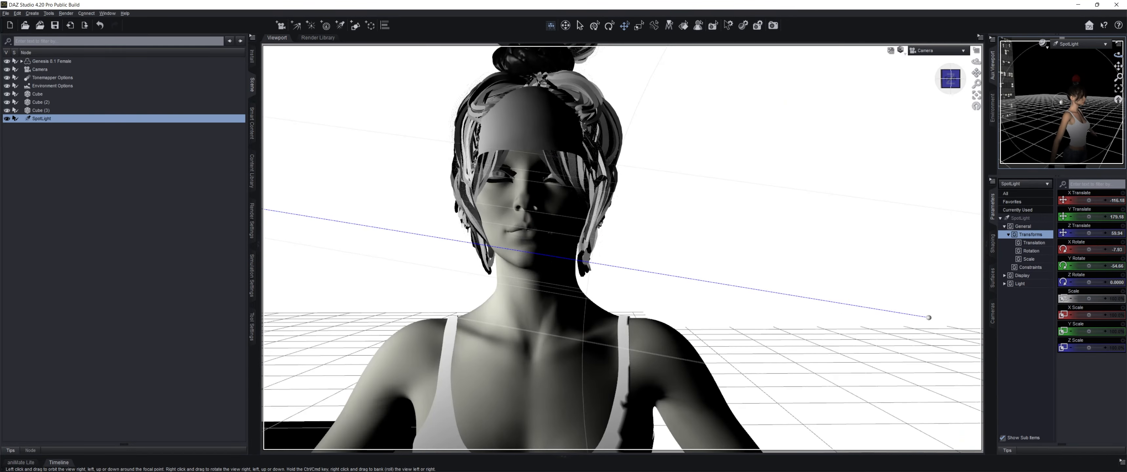
- Set the spotlight's light Height and Width to 40 and its Temperature to about 4400 K
{"action": "left_click", "coordinate": [1019, 283]}
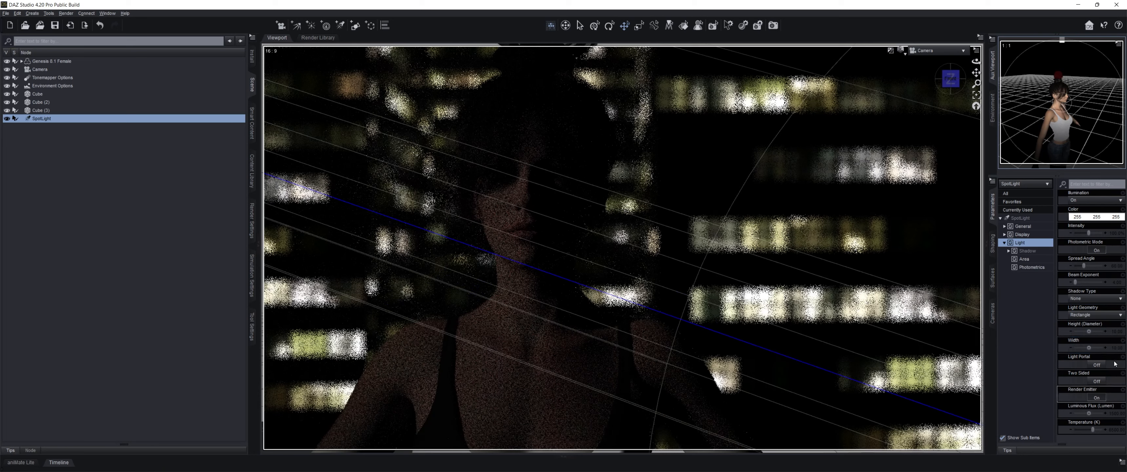
{"action": "left_click", "coordinate": [1115, 334]}
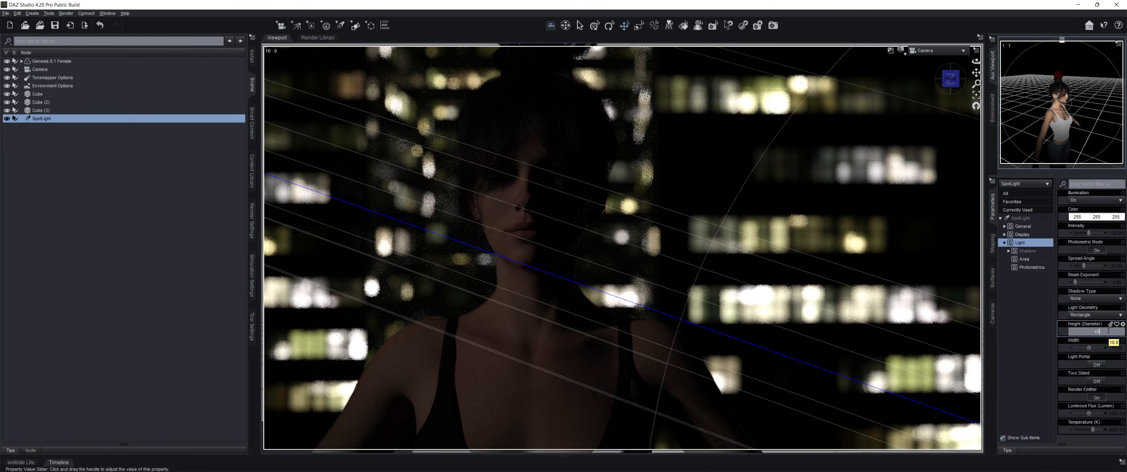
{"action": "key", "text": "Tab"}
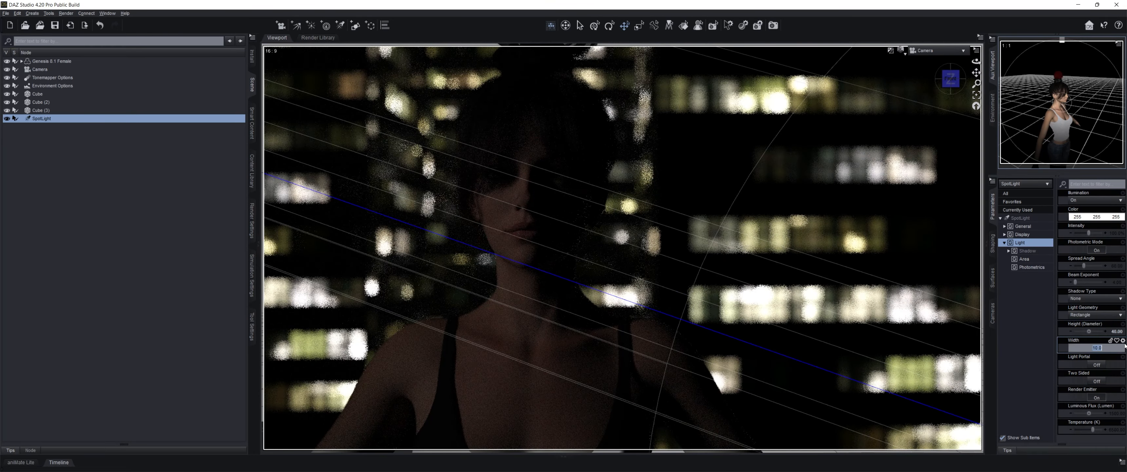
{"action": "type", "text": "40"}
{"action": "key", "text": "Return"}
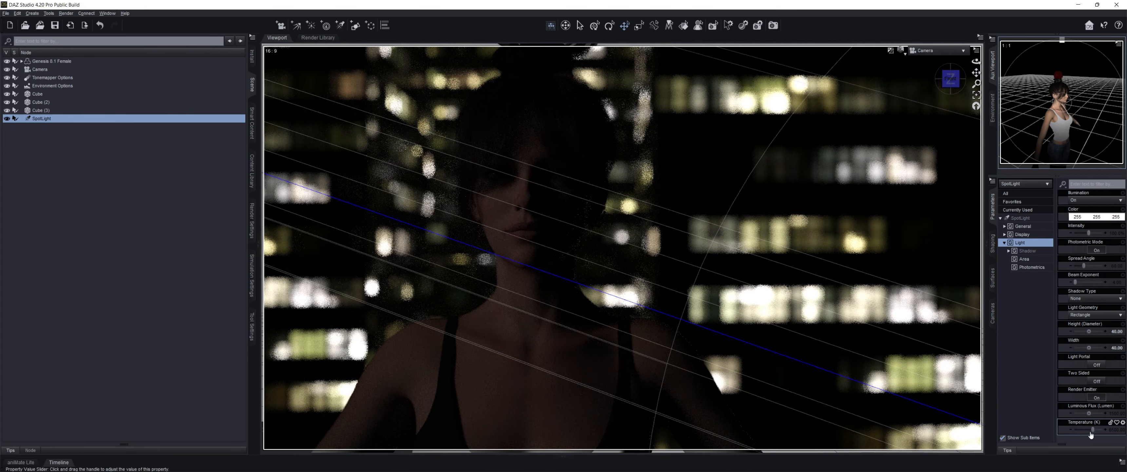
{"action": "left_click_drag", "start_coordinate": [1088, 430], "coordinate": [1086, 430]}
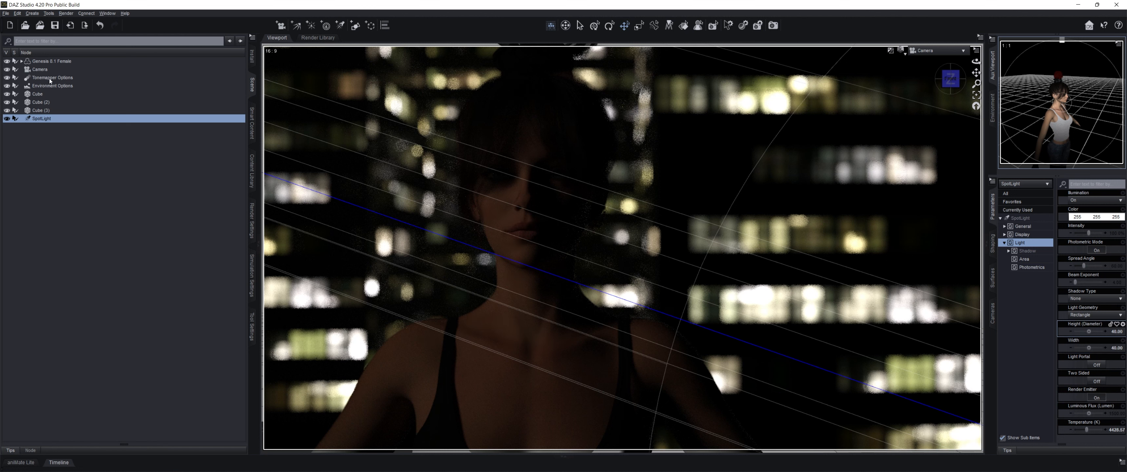
- Apply the Z USTC Full 23 standing pose to the Genesis 8.1 Female figure and reframe the Camera view on her
{"action": "left_click", "coordinate": [59, 62]}
{"action": "left_click", "coordinate": [252, 123]}
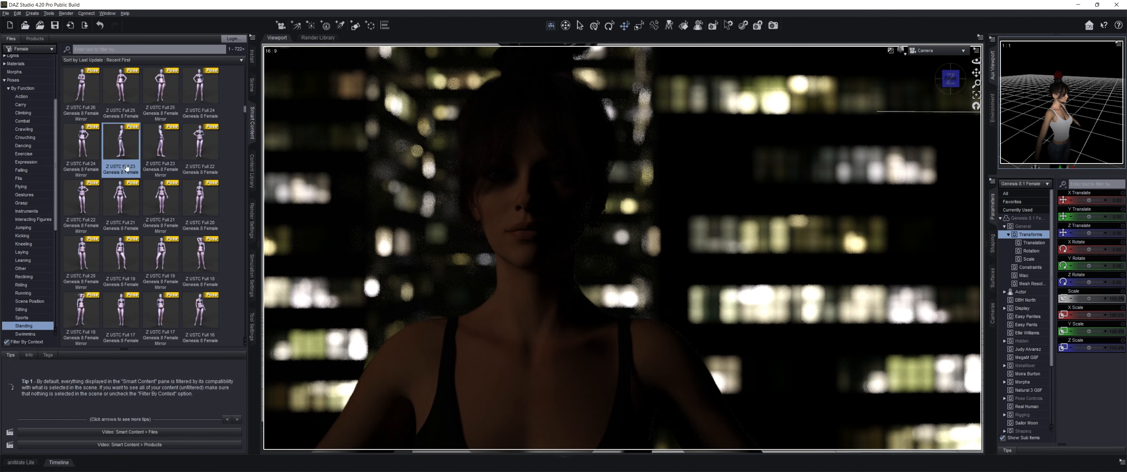
{"action": "scroll", "coordinate": [116, 167], "scroll_direction": "up", "scroll_amount": 6}
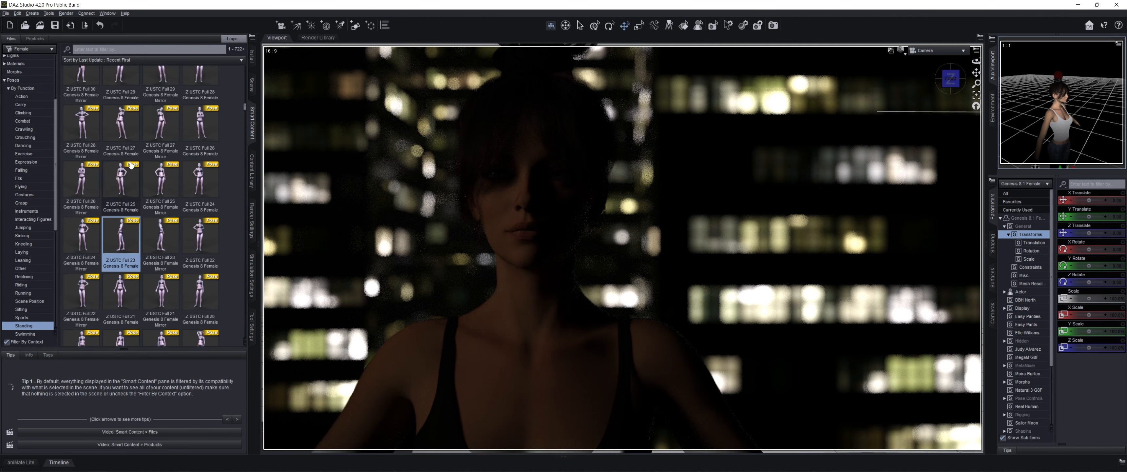
{"action": "scroll", "coordinate": [123, 168], "scroll_direction": "down", "scroll_amount": 6}
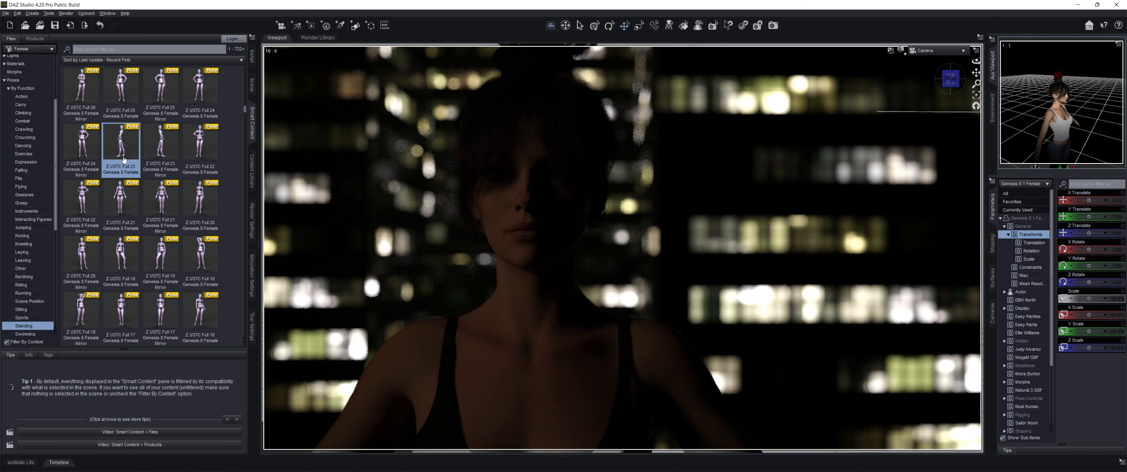
{"action": "mouse_move", "coordinate": [119, 157]}
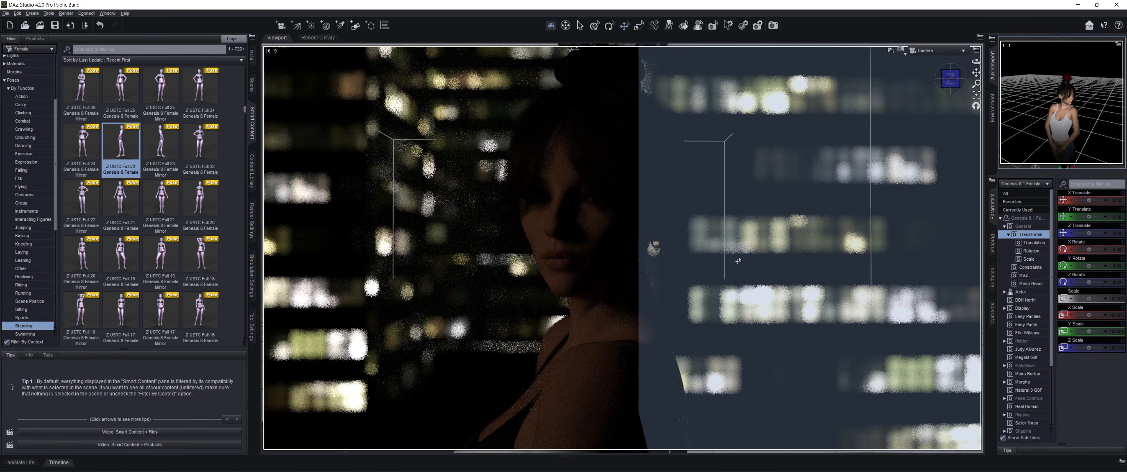
{"action": "scroll", "coordinate": [739, 261], "scroll_direction": "down", "scroll_amount": 2}
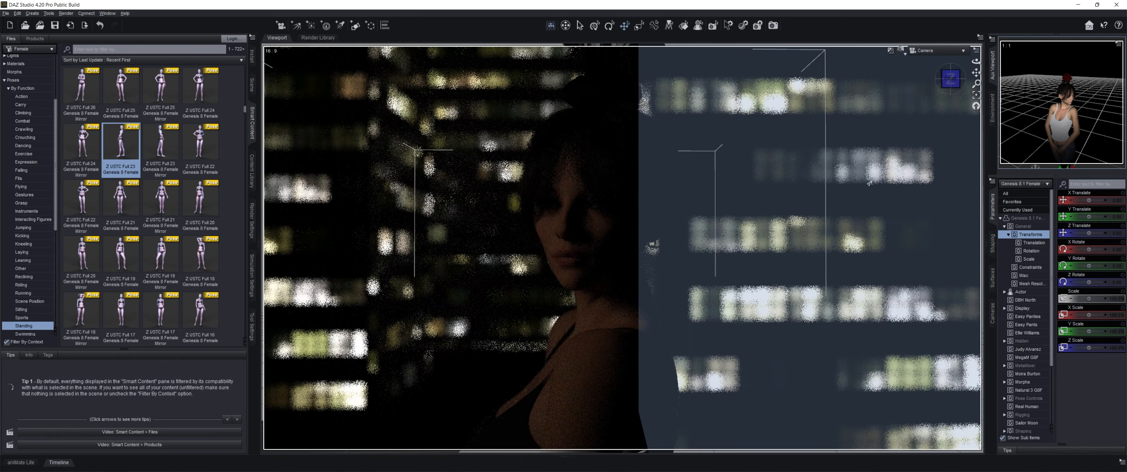
{"action": "left_click_drag", "start_coordinate": [976, 73], "coordinate": [963, 56]}
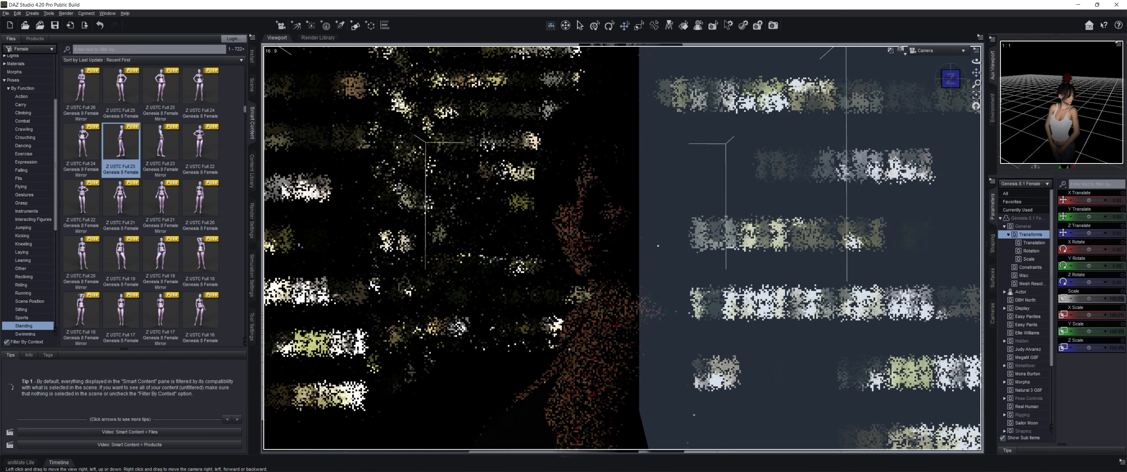
- Show the scene from Perspective View in the auxiliary viewport and shift the posed figure slightly along the negative X axis
{"action": "left_click", "coordinate": [252, 84]}
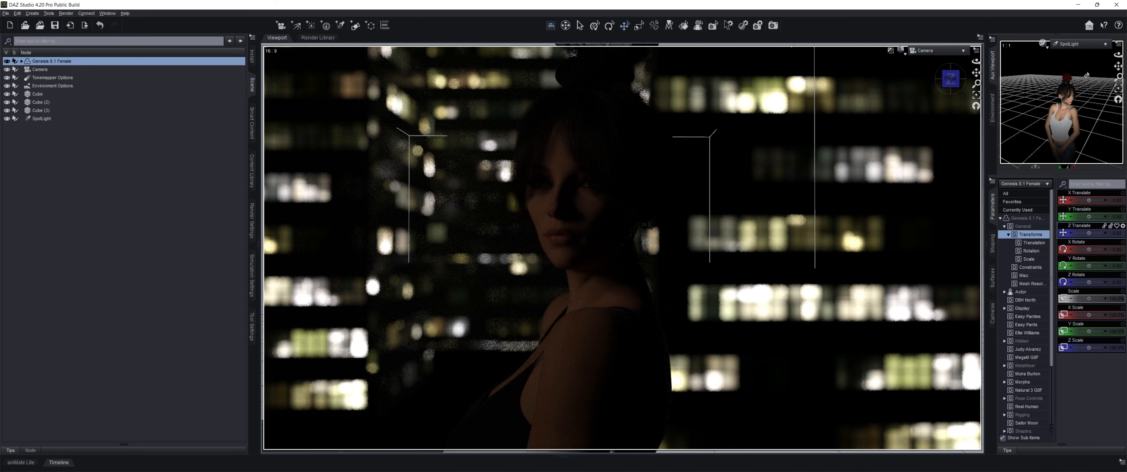
{"action": "right_click", "coordinate": [1110, 57]}
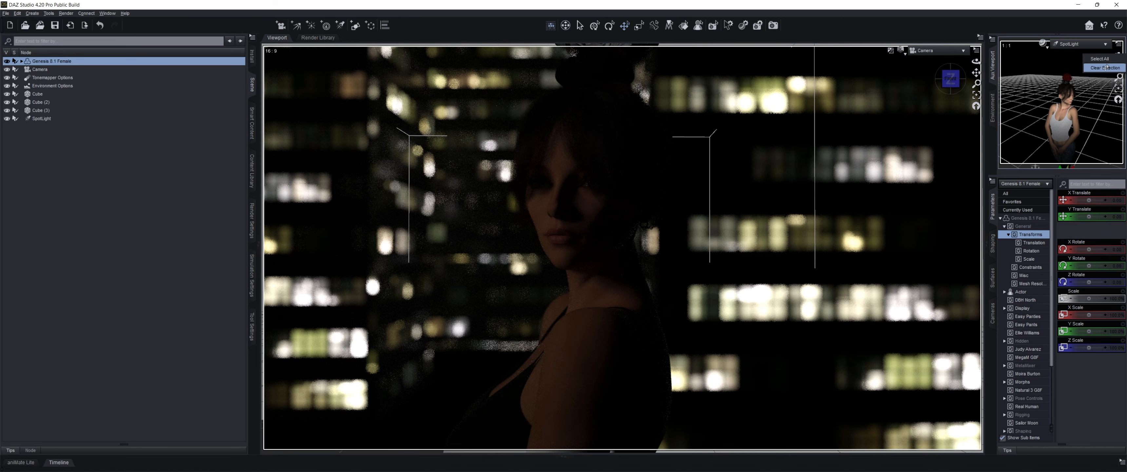
{"action": "left_click", "coordinate": [1047, 18]}
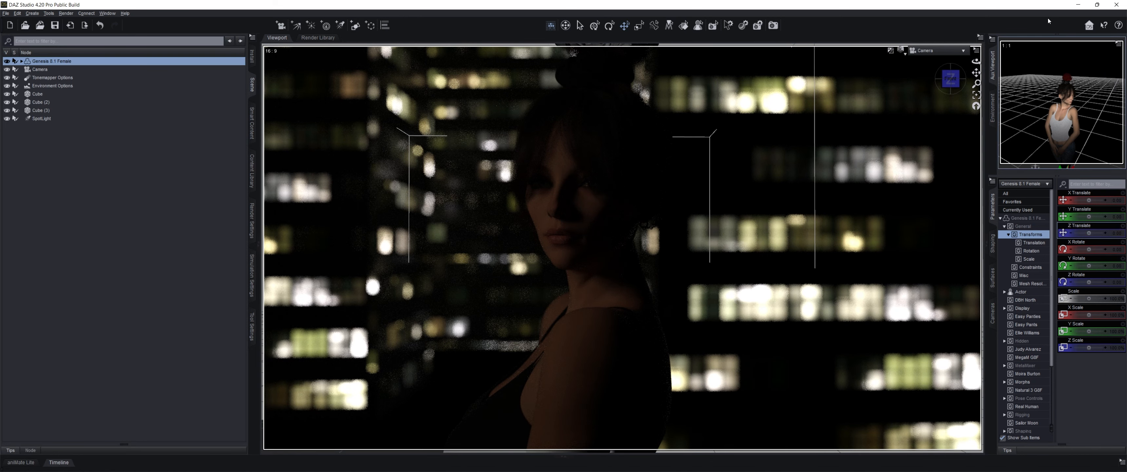
{"action": "right_click_drag", "start_coordinate": [1118, 55], "coordinate": [1113, 54]}
{"action": "left_click", "coordinate": [1072, 46]}
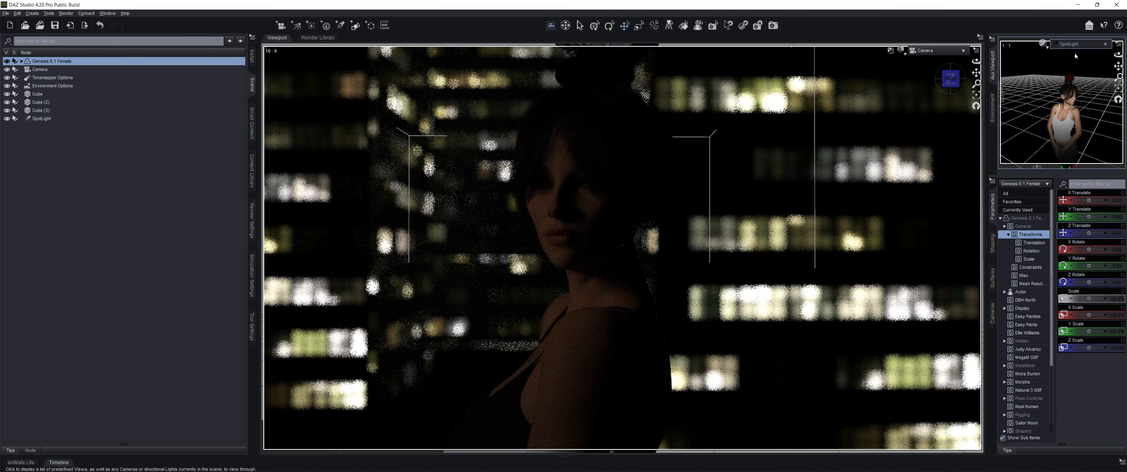
{"action": "left_click", "coordinate": [1073, 52]}
{"action": "left_click_drag", "start_coordinate": [1118, 55], "coordinate": [1116, 66]}
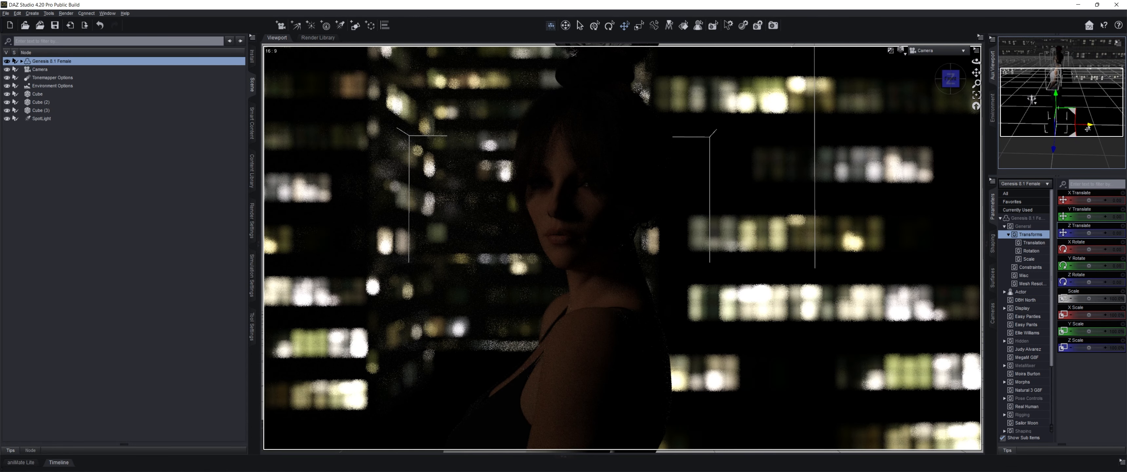
{"action": "left_click_drag", "start_coordinate": [1088, 128], "coordinate": [1085, 128]}
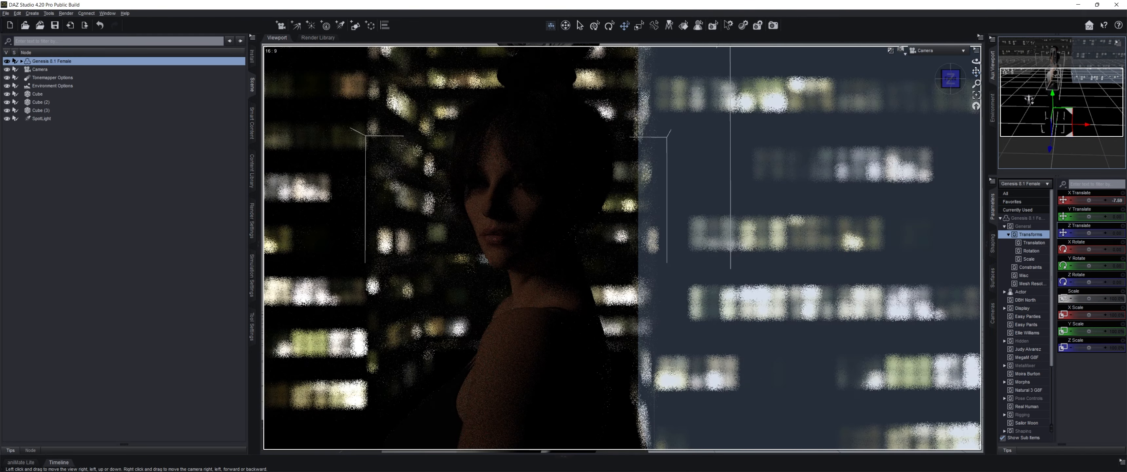
{"action": "left_click_drag", "start_coordinate": [975, 72], "coordinate": [986, 72]}
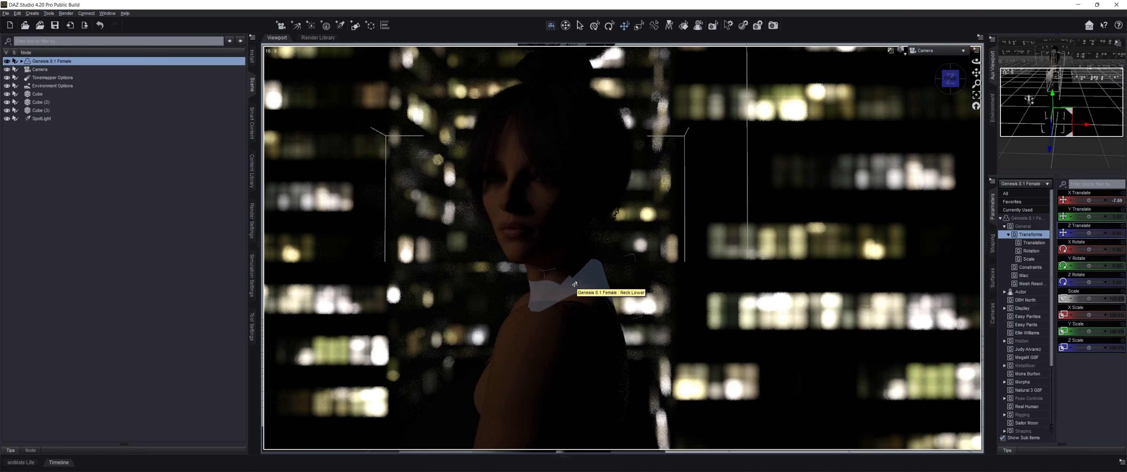
- Select the figure's Neck Lower bone and adjust its Bend to about 3
{"action": "left_click", "coordinate": [578, 293]}
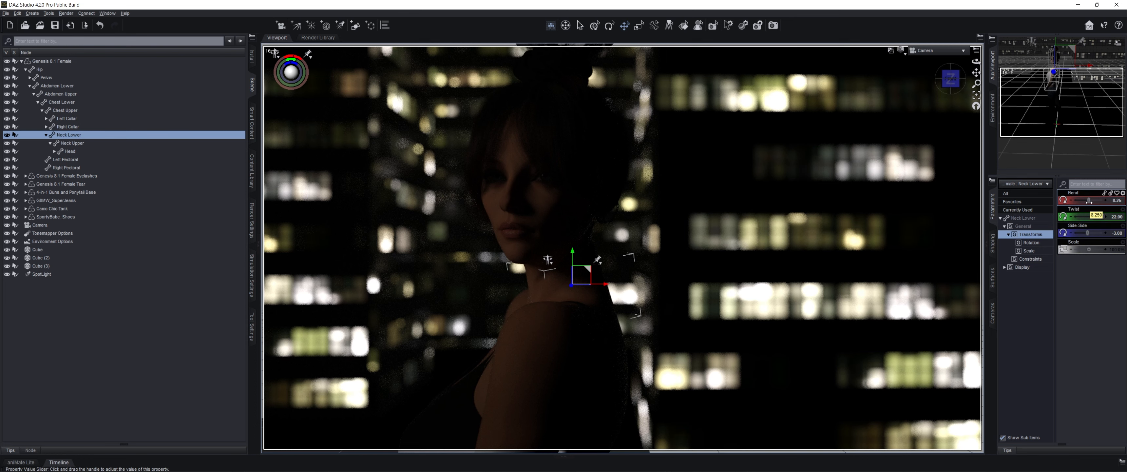
{"action": "left_click_drag", "start_coordinate": [1089, 201], "coordinate": [1088, 201]}
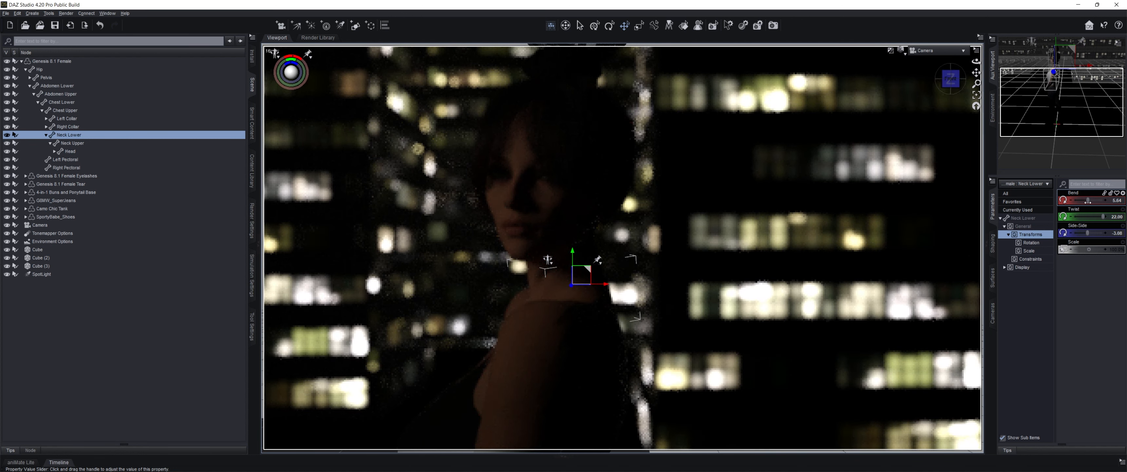
{"action": "left_click_drag", "start_coordinate": [1086, 201], "coordinate": [1086, 201]}
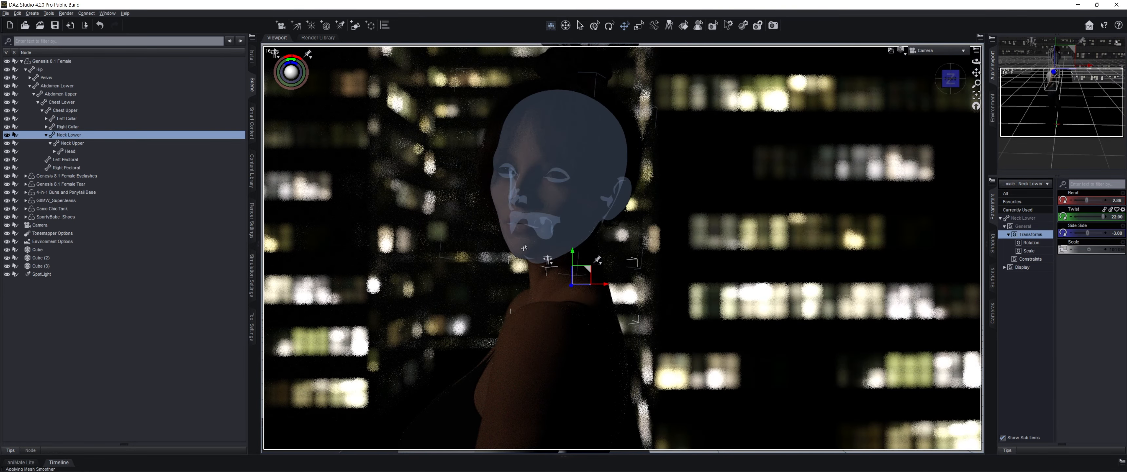
- Select the figure's Head and adjust its Bend to about -7 and its Side-Side to about -8
{"action": "left_click", "coordinate": [536, 206]}
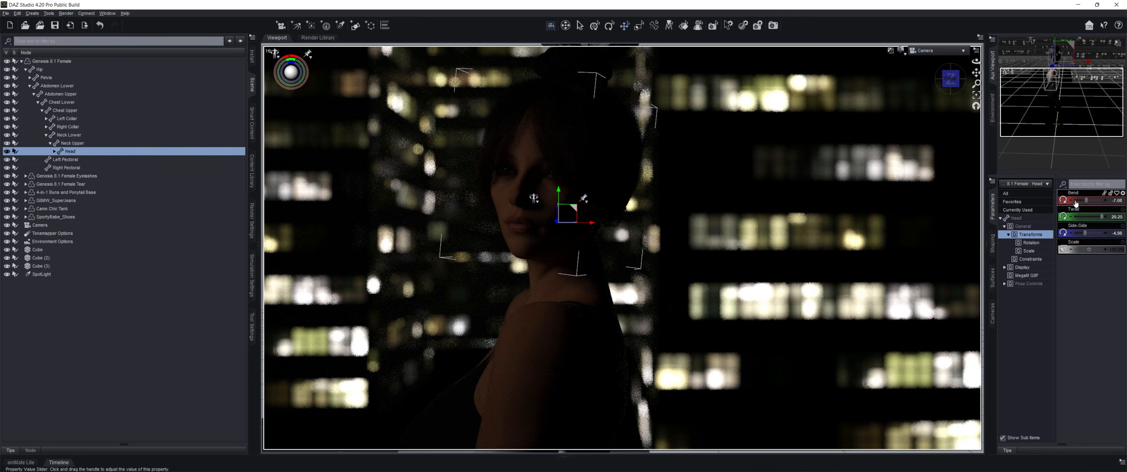
{"action": "left_click", "coordinate": [1073, 203]}
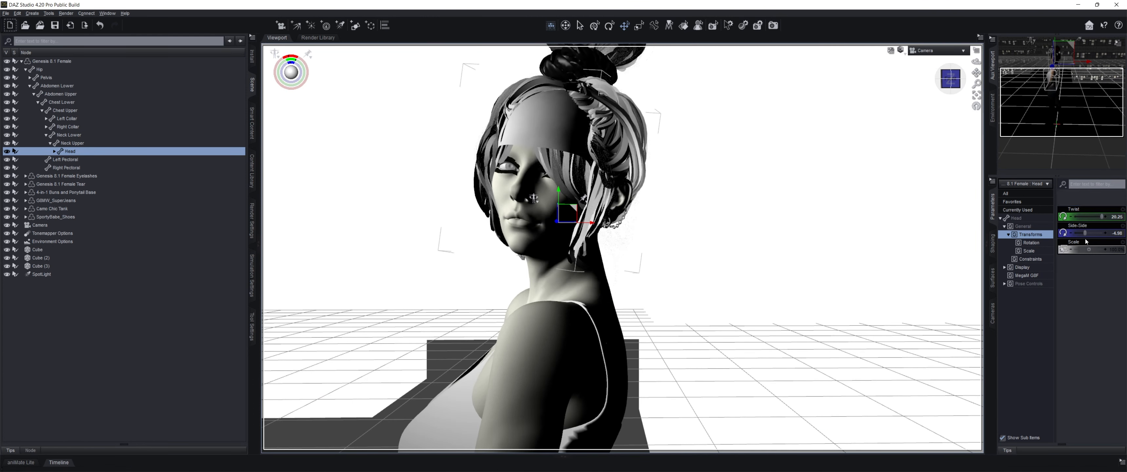
{"action": "left_click", "coordinate": [1104, 236]}
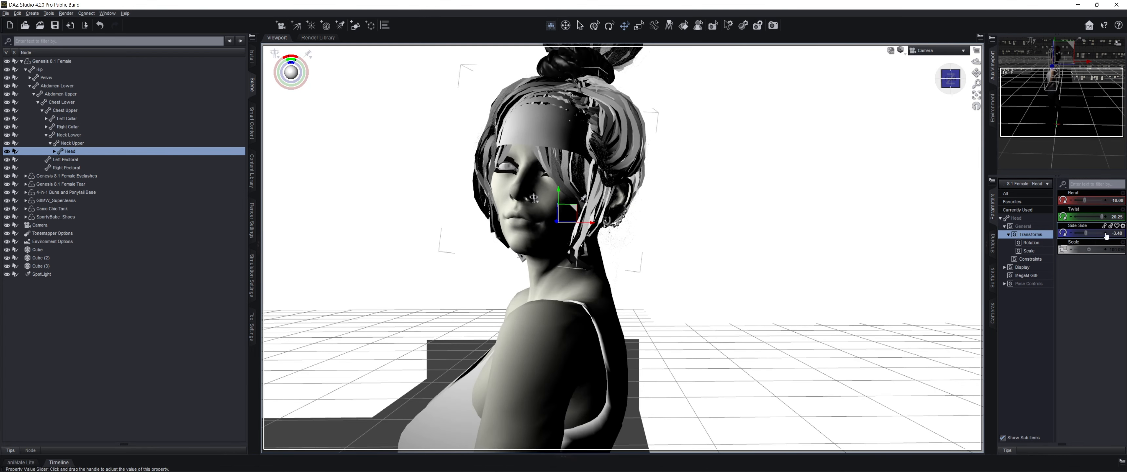
{"action": "left_click", "coordinate": [1073, 237]}
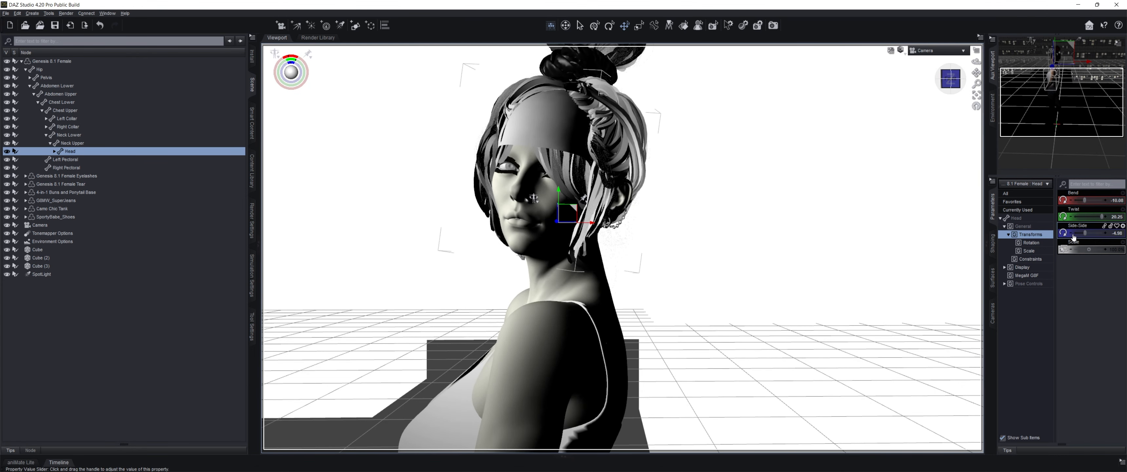
{"action": "left_click", "coordinate": [1073, 236]}
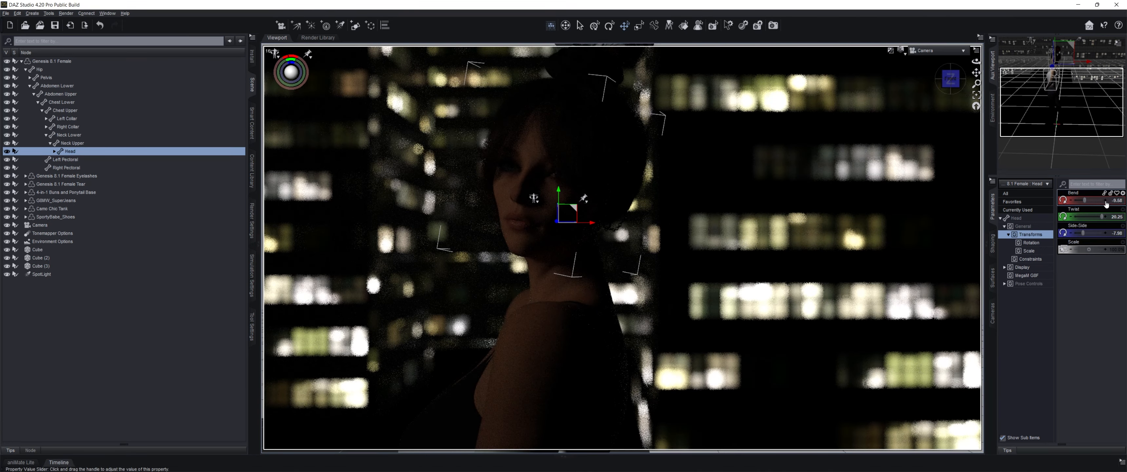
{"action": "left_click", "coordinate": [1106, 202]}
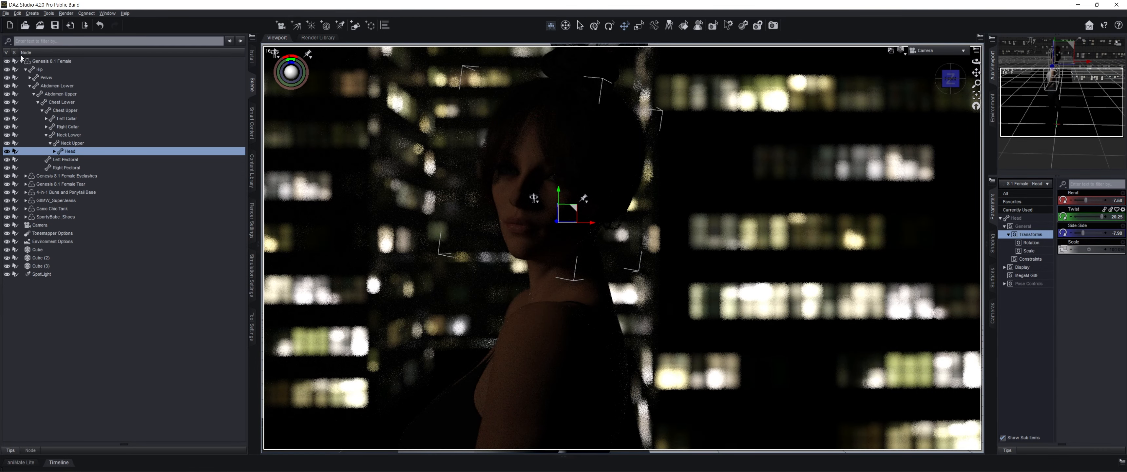
- Group all three cubes into a new group named Buildings
{"action": "left_click", "coordinate": [22, 62]}
{"action": "left_click", "coordinate": [61, 272]}
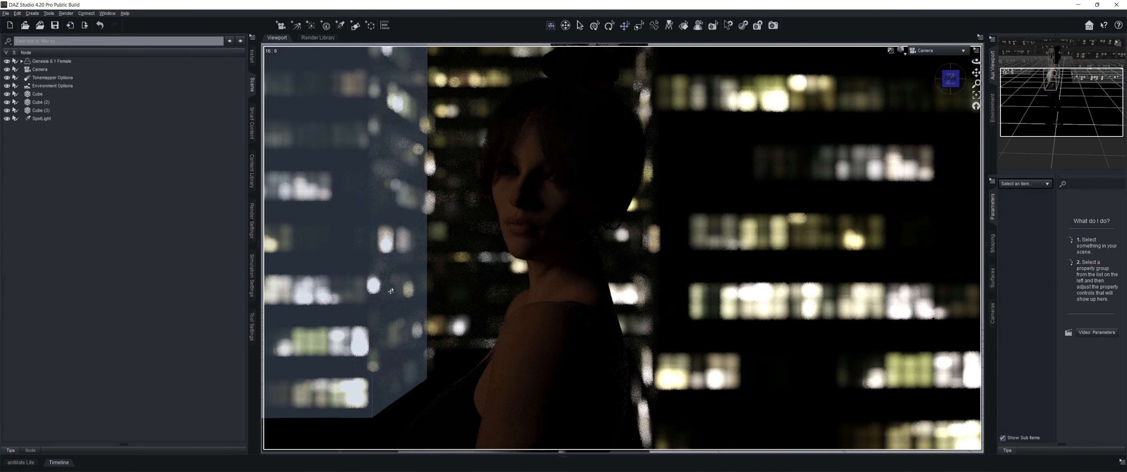
{"action": "left_click", "coordinate": [53, 112]}
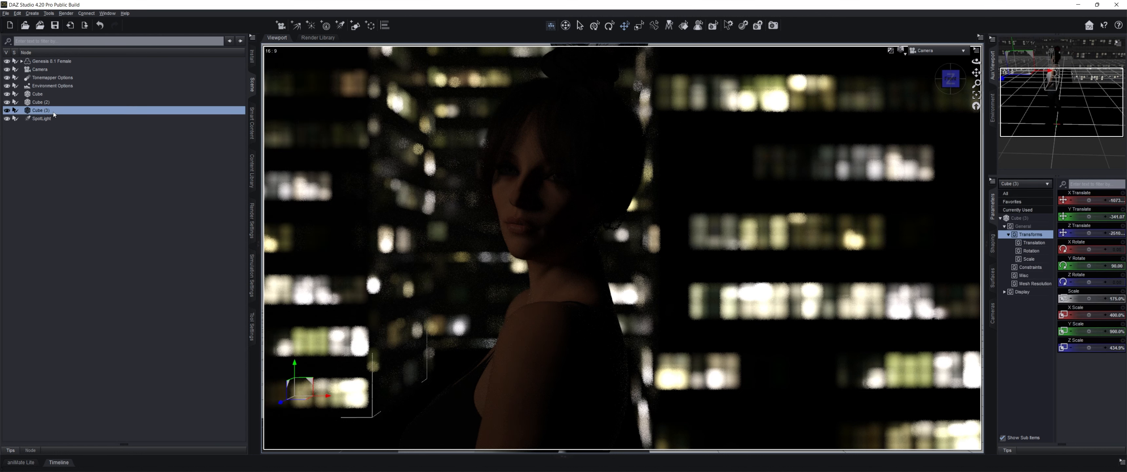
{"action": "left_click", "coordinate": [43, 95], "text": "shift"}
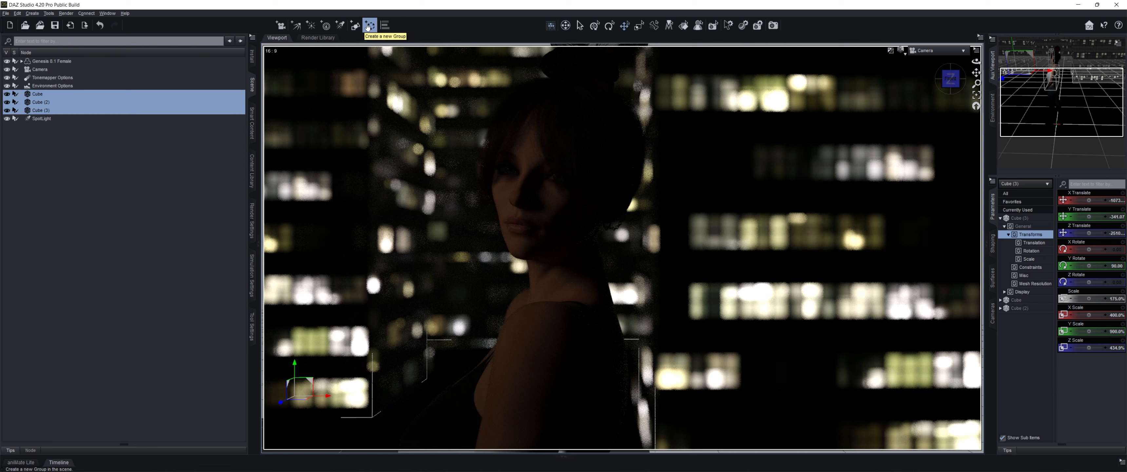
{"action": "left_click", "coordinate": [371, 28]}
{"action": "double_click", "coordinate": [544, 228]}
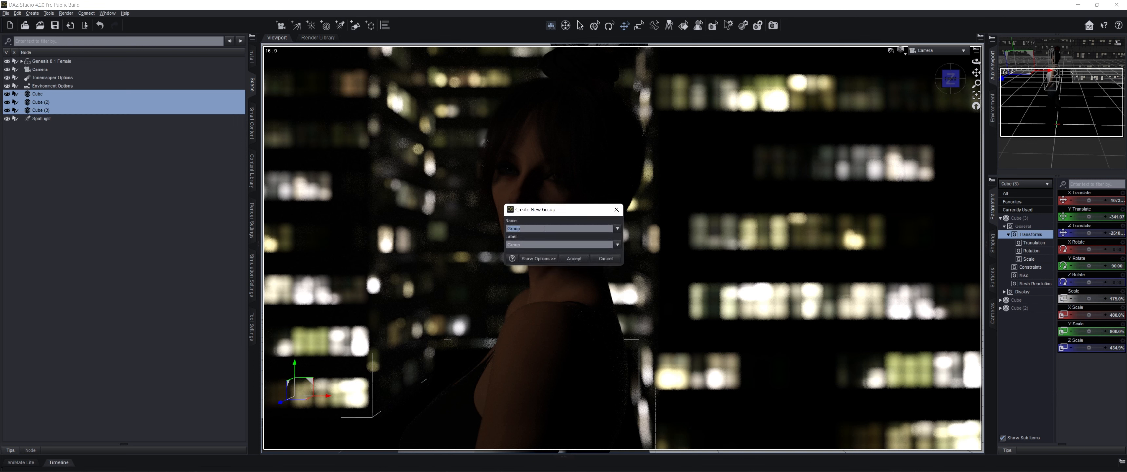
{"action": "key", "text": "Tab"}
{"action": "type", "text": "Bu"}
{"action": "key", "text": "Return"}
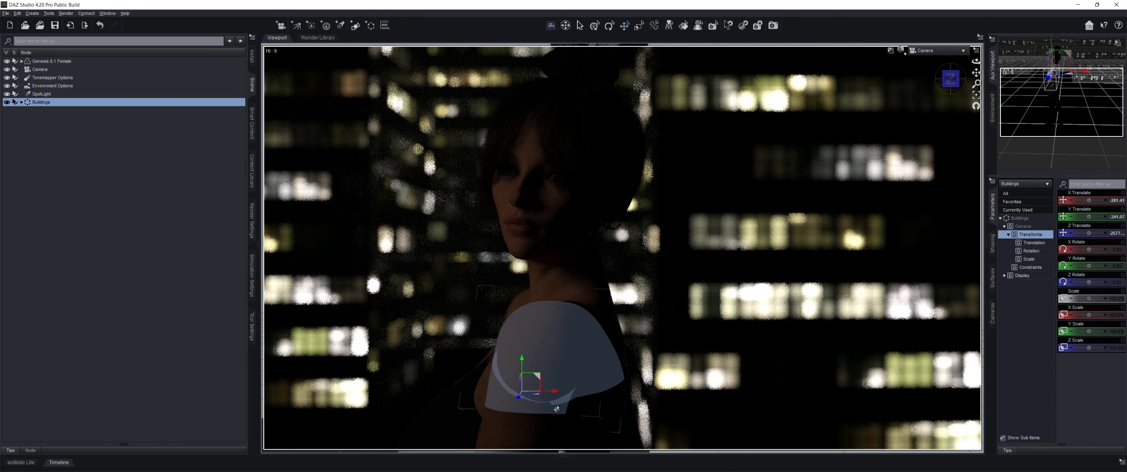
- Shift the Buildings group slightly along the positive X axis and save the scene to a file
{"action": "left_click_drag", "start_coordinate": [555, 396], "coordinate": [558, 393]}
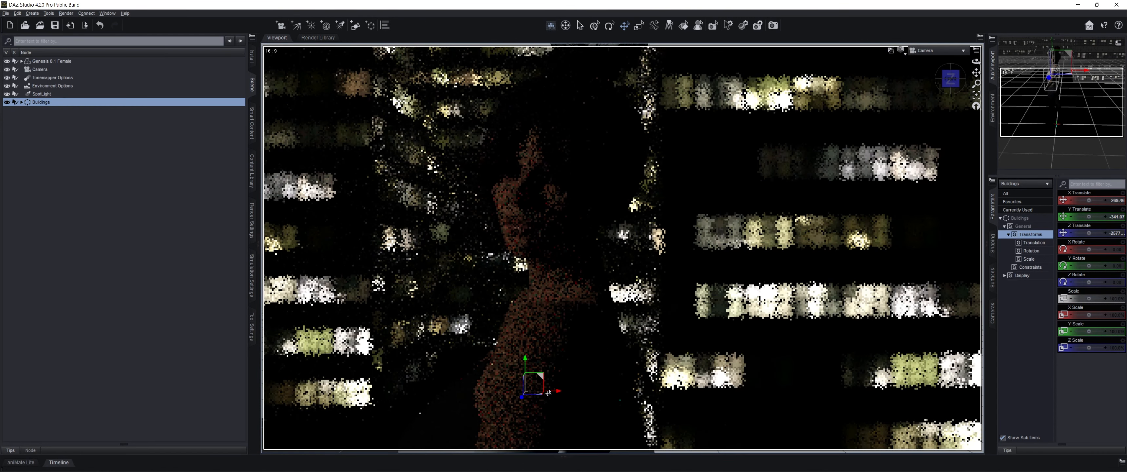
{"action": "left_click_drag", "start_coordinate": [547, 393], "coordinate": [548, 393]}
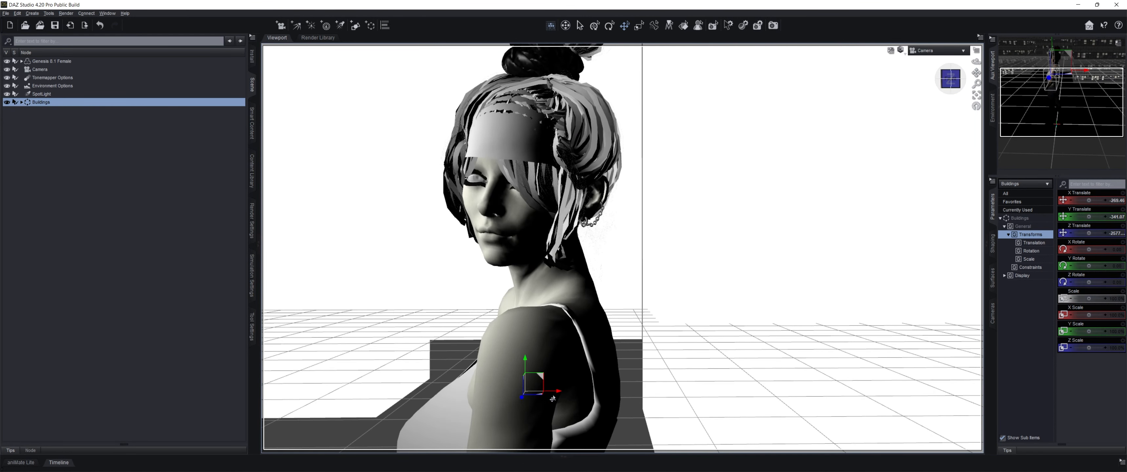
{"action": "left_click", "coordinate": [154, 335]}
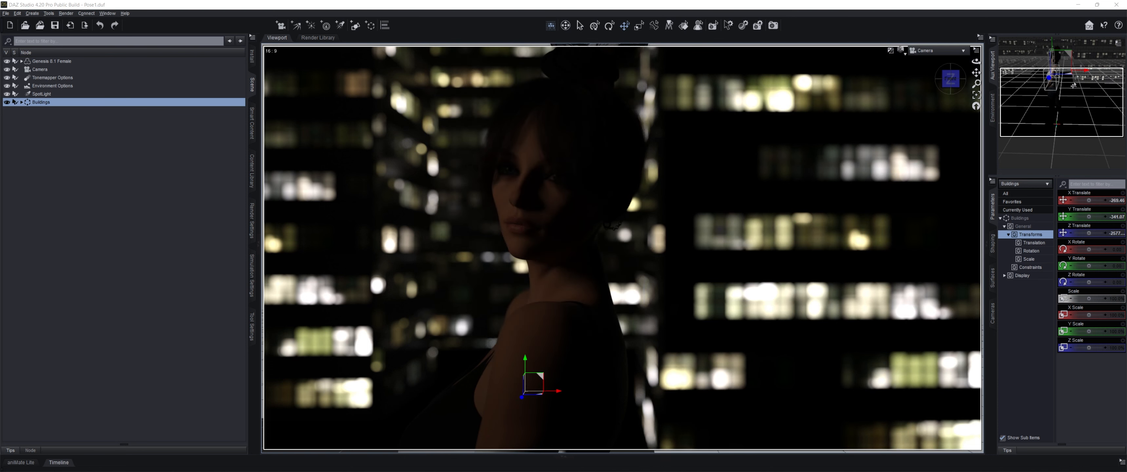
- Select the Camera and fine-tune its depth of field by slightly reducing the Focal Distance and setting F/Stop to about 71.34
{"action": "left_click_drag", "start_coordinate": [1118, 56], "coordinate": [1118, 55]}
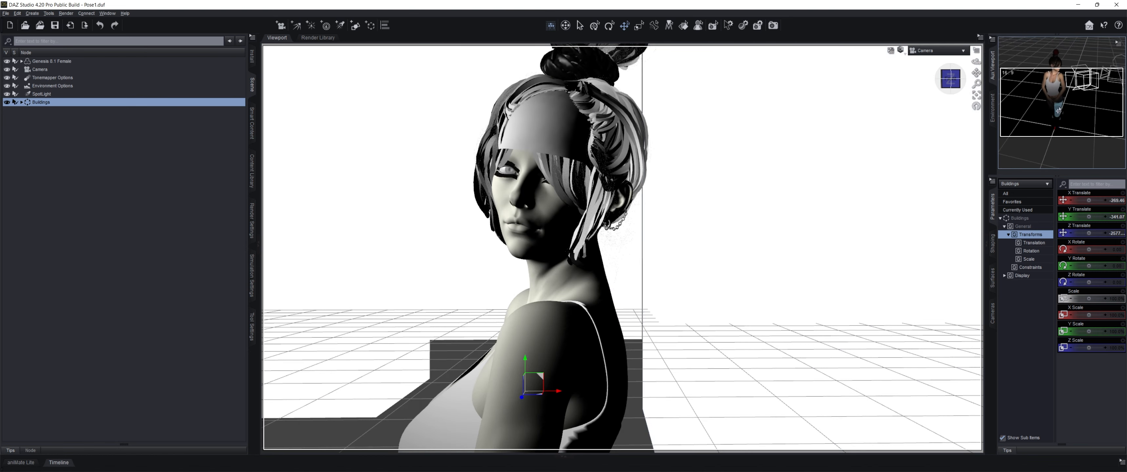
{"action": "scroll", "coordinate": [1066, 102], "scroll_direction": "up", "scroll_amount": 5}
{"action": "scroll", "coordinate": [1066, 102], "scroll_direction": "up", "scroll_amount": 5}
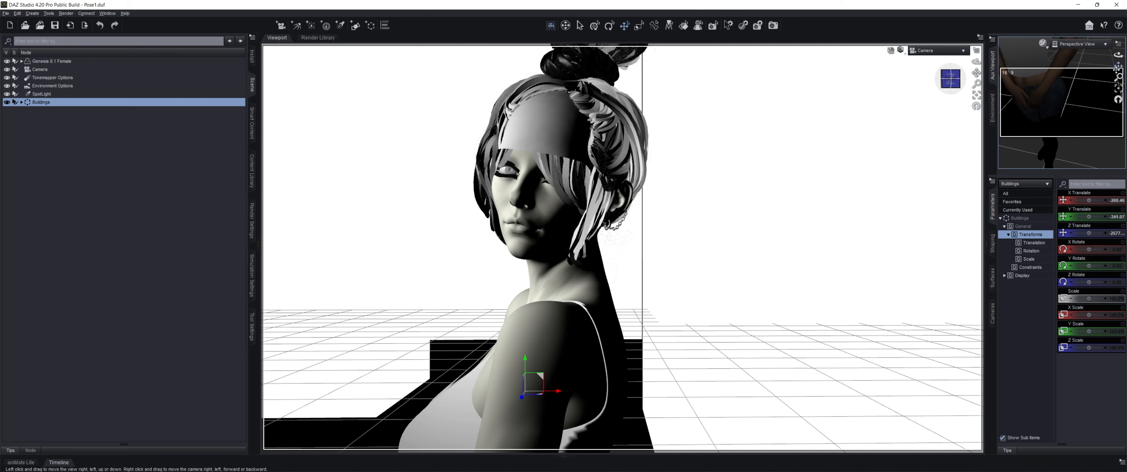
{"action": "left_click_drag", "start_coordinate": [1118, 66], "coordinate": [1109, 79]}
{"action": "left_click", "coordinate": [992, 312]}
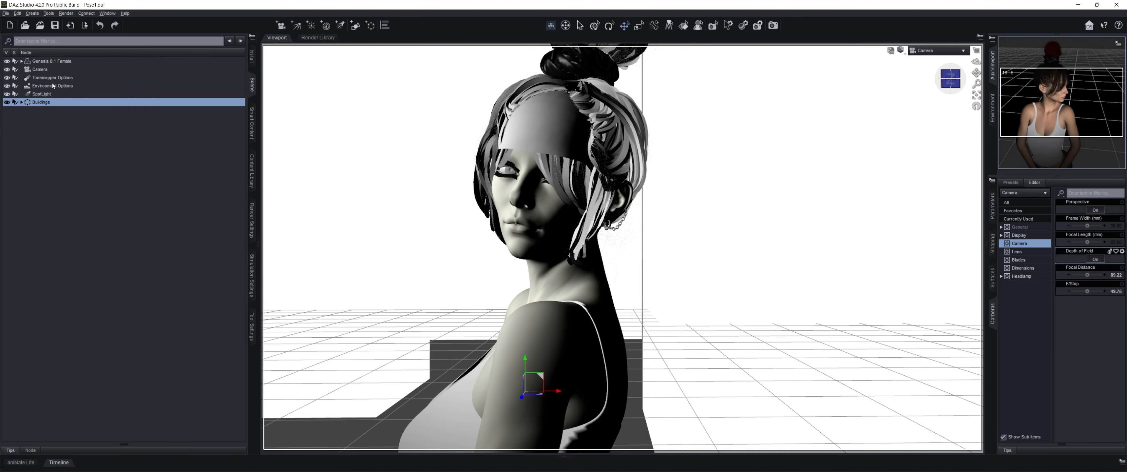
{"action": "left_click", "coordinate": [110, 69]}
{"action": "left_click_drag", "start_coordinate": [1087, 275], "coordinate": [1083, 274]}
{"action": "left_click_drag", "start_coordinate": [1118, 55], "coordinate": [1121, 58]}
{"action": "left_click_drag", "start_coordinate": [1087, 274], "coordinate": [1095, 291]}
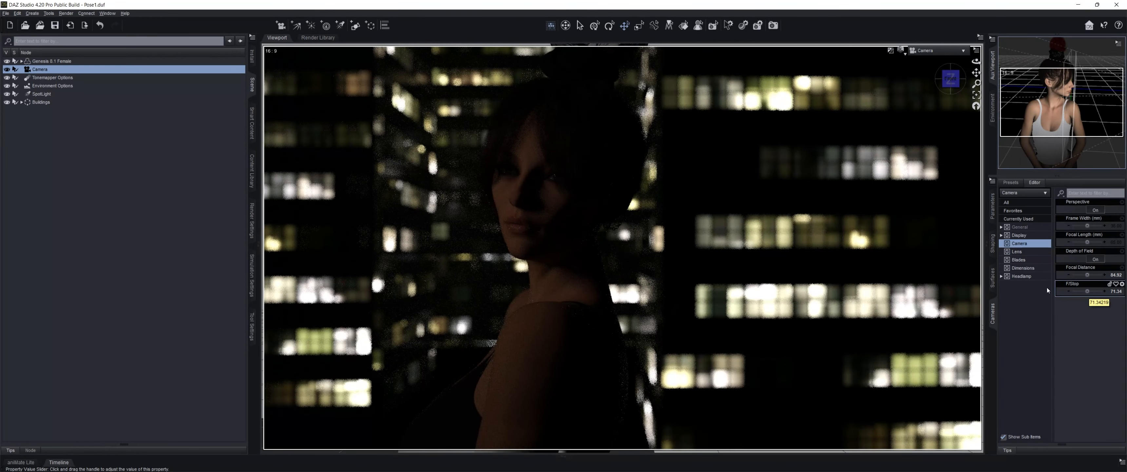
- View the scene through the SpotLight in the auxiliary viewport and reposition the light around the figure
{"action": "left_click", "coordinate": [45, 94]}
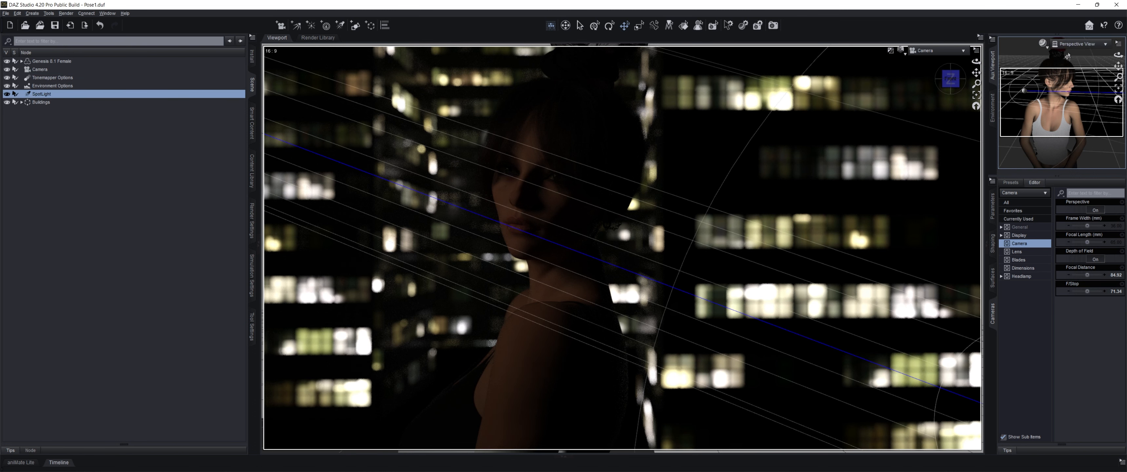
{"action": "left_click", "coordinate": [1077, 44]}
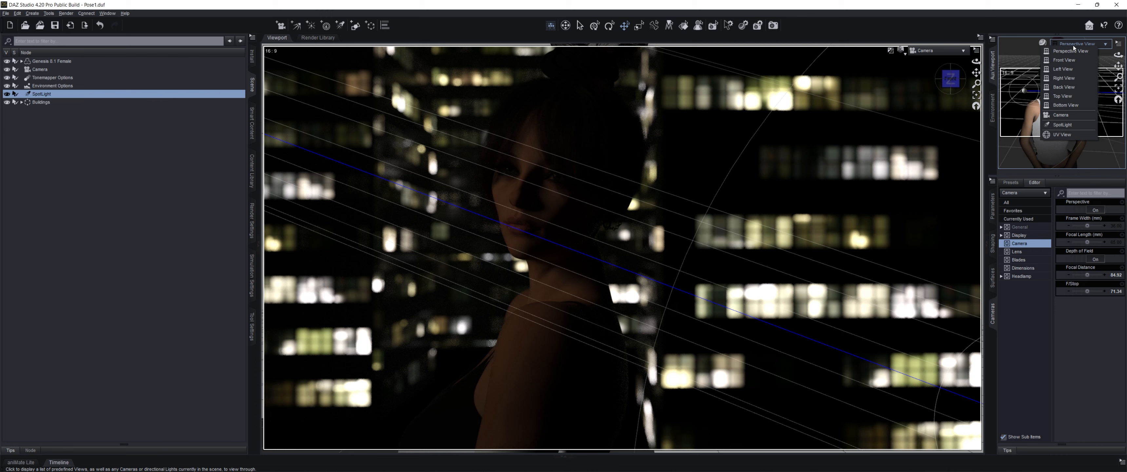
{"action": "left_click", "coordinate": [1073, 127]}
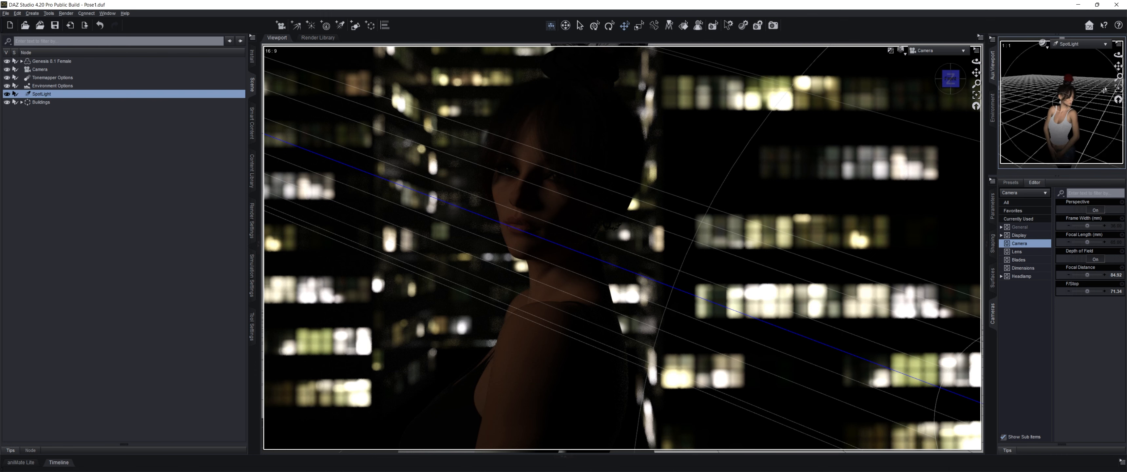
{"action": "left_click_drag", "start_coordinate": [1118, 67], "coordinate": [1118, 66]}
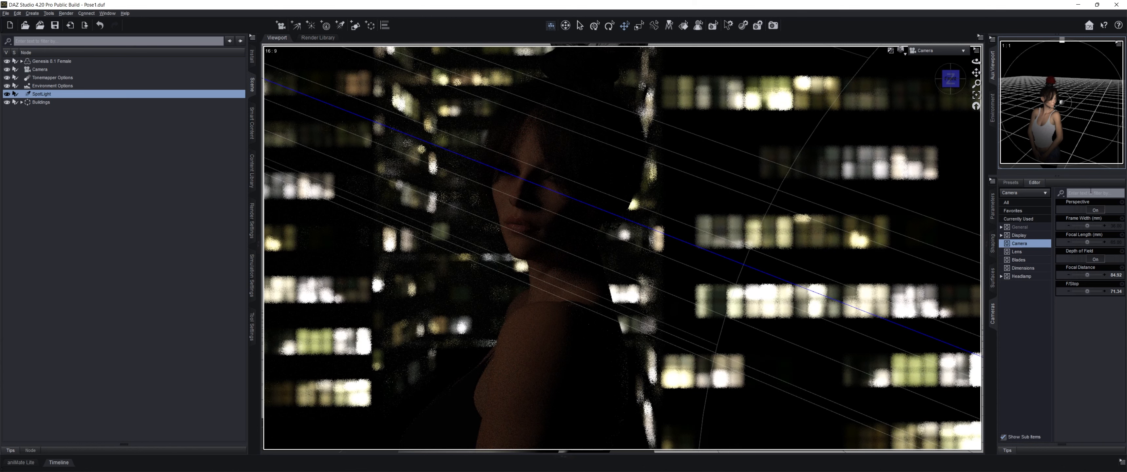
{"action": "left_click_drag", "start_coordinate": [1118, 54], "coordinate": [1118, 54]}
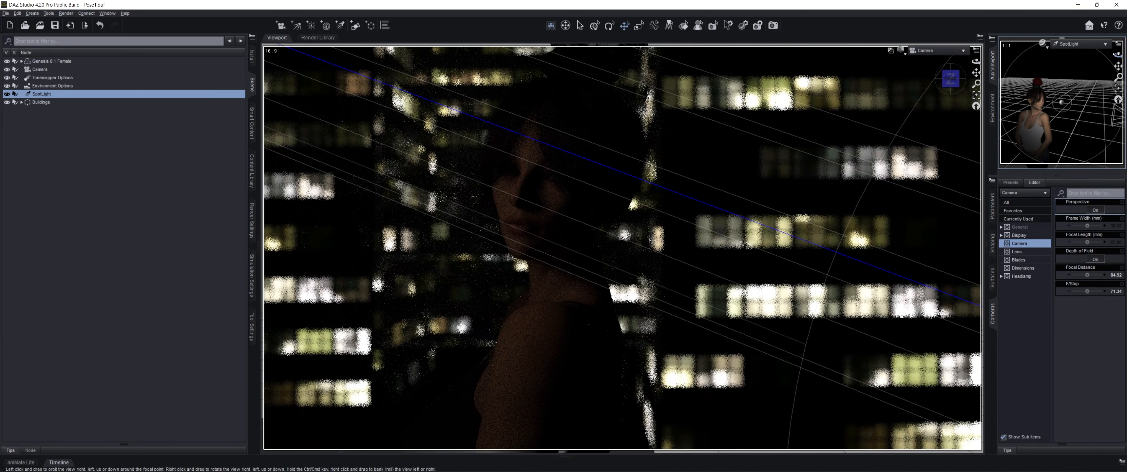
{"action": "left_click_drag", "start_coordinate": [1118, 54], "coordinate": [1118, 55]}
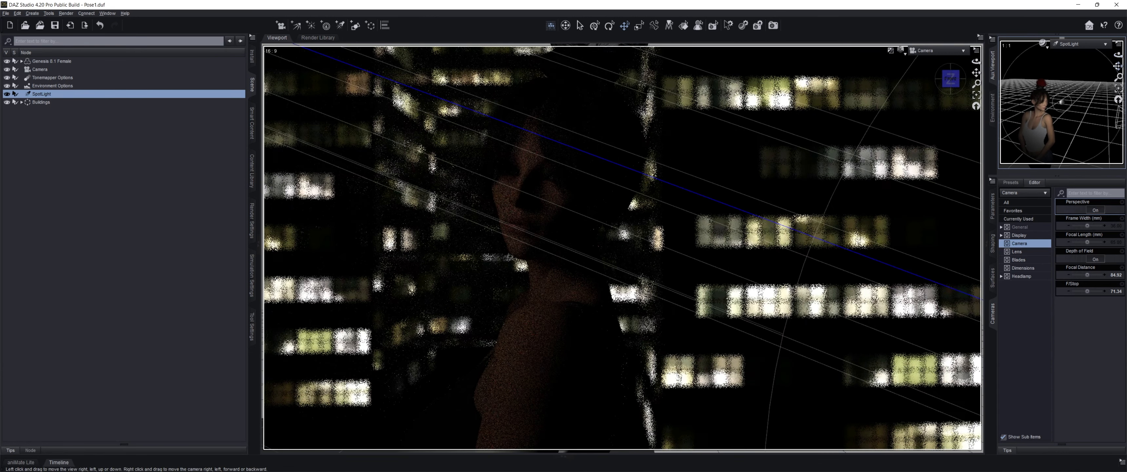
{"action": "left_click_drag", "start_coordinate": [1118, 66], "coordinate": [1113, 66]}
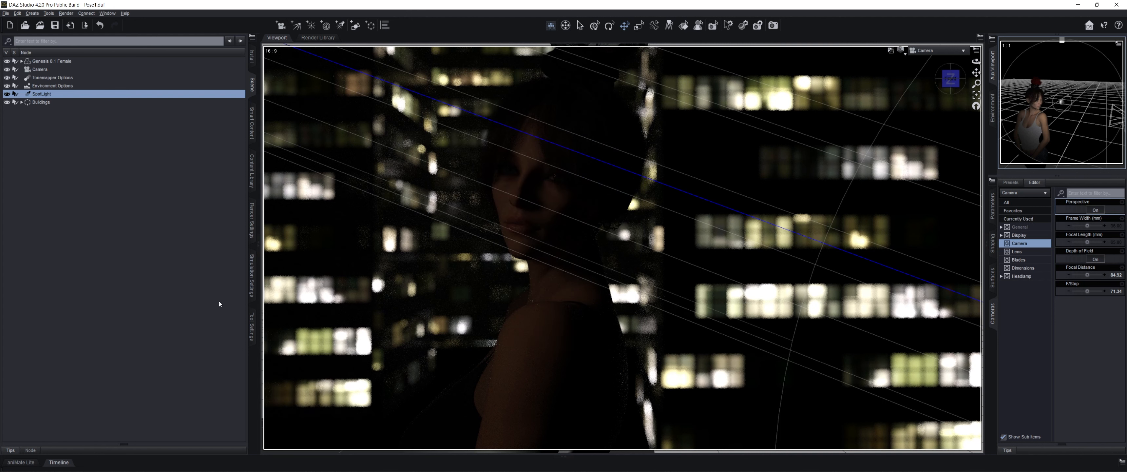
{"action": "left_click", "coordinate": [192, 254]}
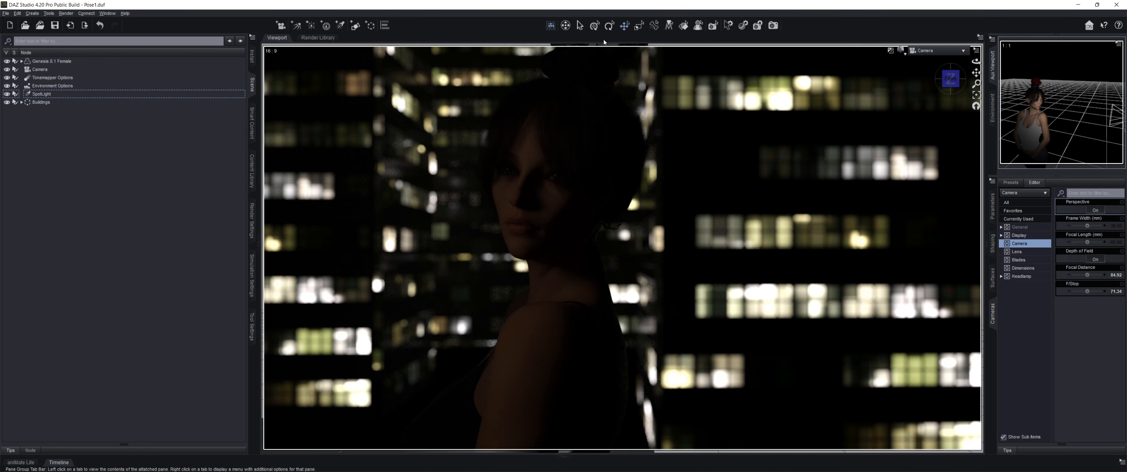
- Rename the SpotLight to 1 and create a new spotlight as a copy of it
{"action": "double_click", "coordinate": [41, 94]}
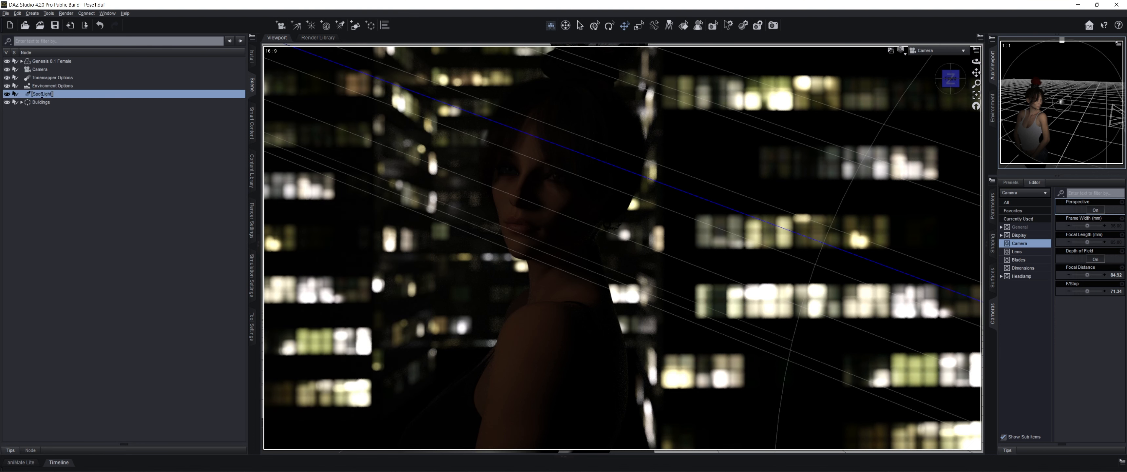
{"action": "left_click", "coordinate": [88, 160]}
{"action": "left_click", "coordinate": [340, 26]}
{"action": "left_click", "coordinate": [604, 311]}
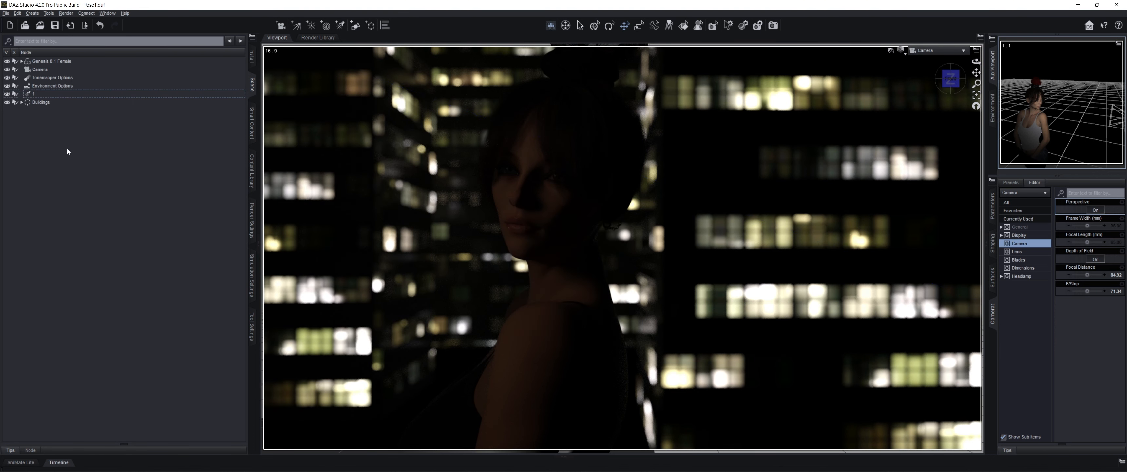
{"action": "left_click", "coordinate": [61, 94]}
{"action": "left_click", "coordinate": [340, 25]}
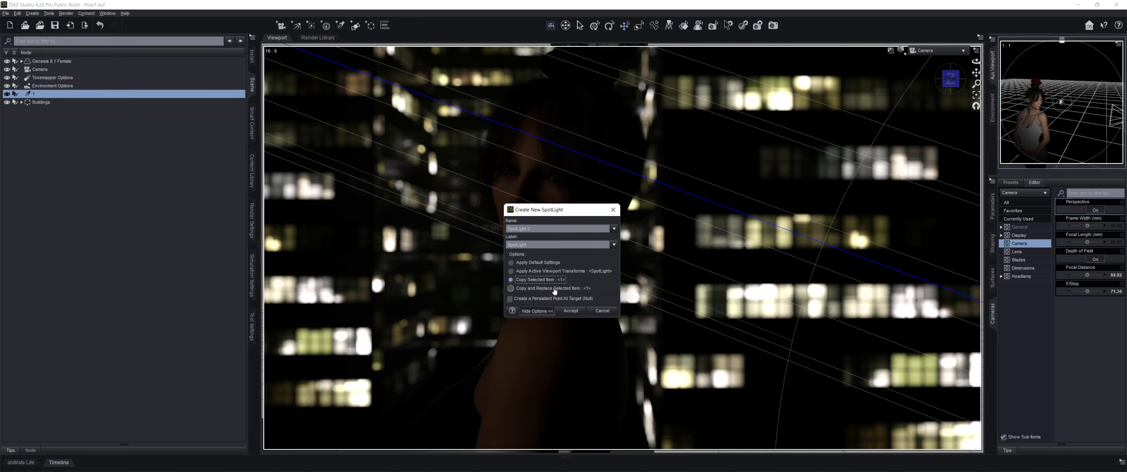
{"action": "left_click", "coordinate": [572, 312]}
- View through the copied SpotLight in the auxiliary viewport and orbit it toward the figure's front
{"action": "left_click", "coordinate": [1083, 44]}
{"action": "left_click", "coordinate": [1075, 133]}
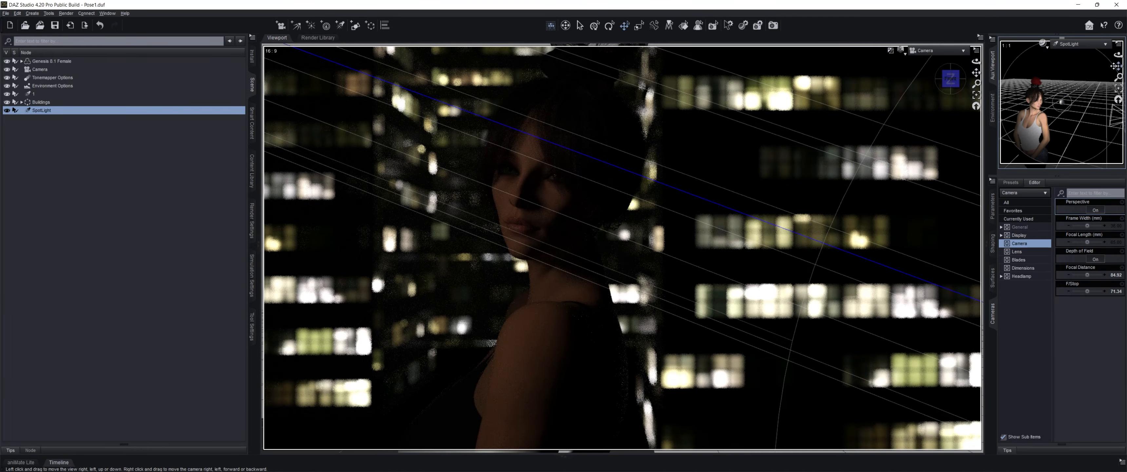
{"action": "left_click_drag", "start_coordinate": [1118, 66], "coordinate": [1118, 71]}
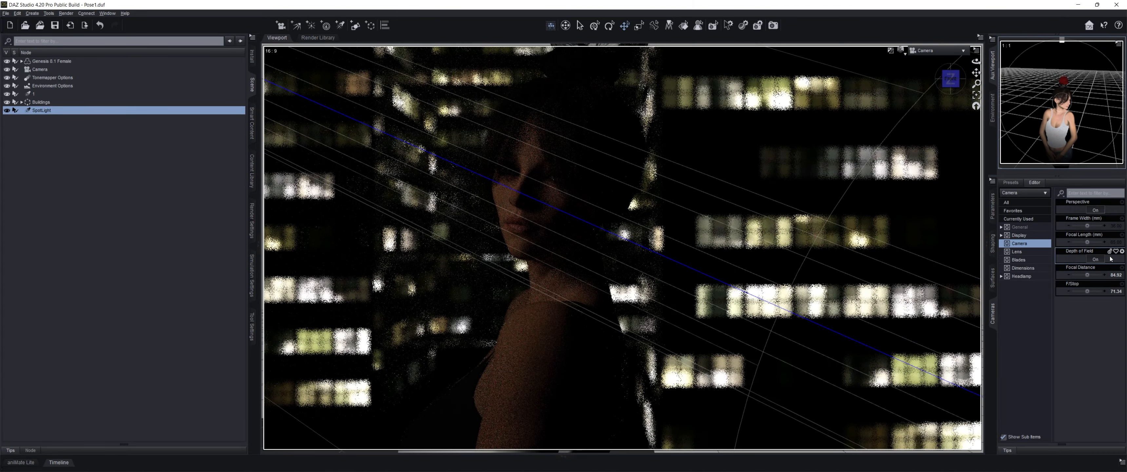
{"action": "left_click", "coordinate": [161, 287]}
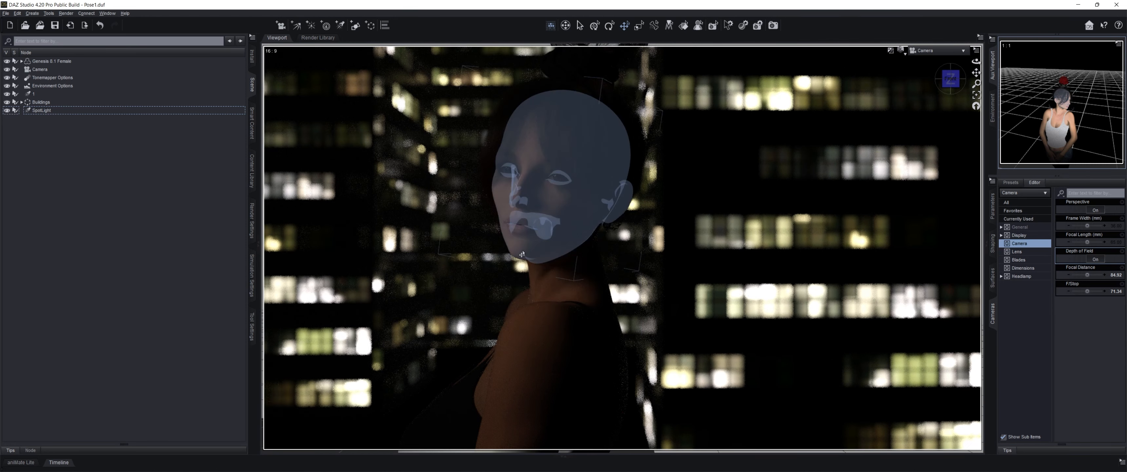
- Lower the Side-Side rotation of the figure's Head slightly, and collapse the figure's hierarchy
{"action": "left_click", "coordinate": [543, 197]}
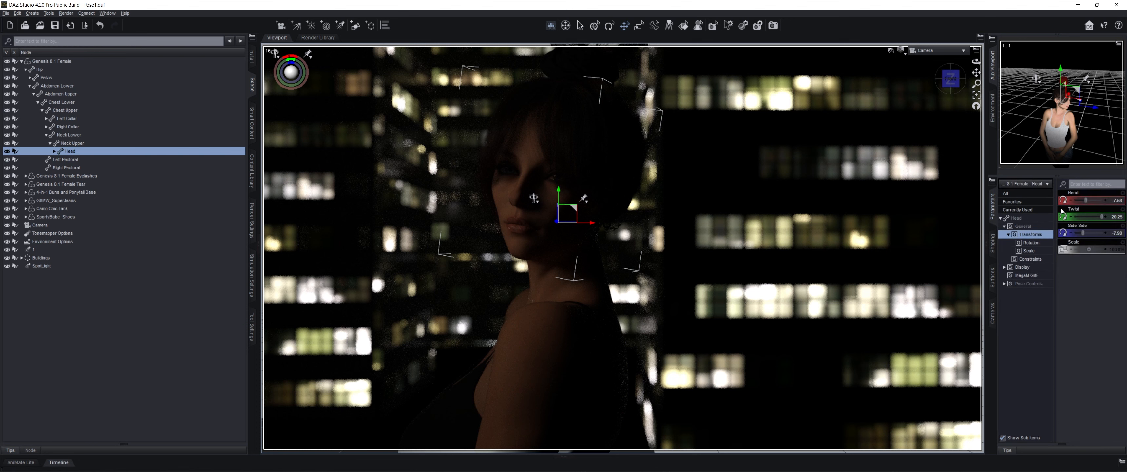
{"action": "left_click", "coordinate": [1071, 235]}
{"action": "left_click", "coordinate": [1071, 236]}
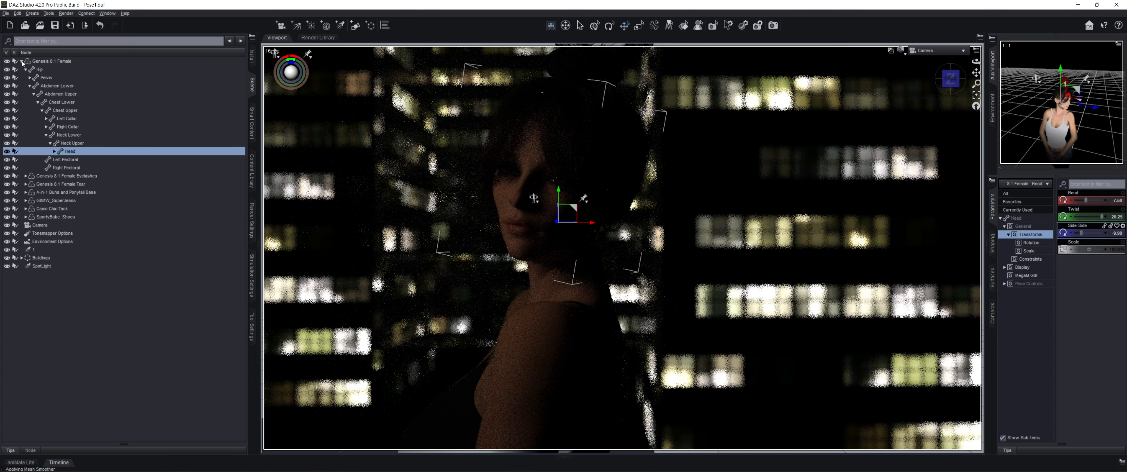
{"action": "left_click", "coordinate": [22, 61]}
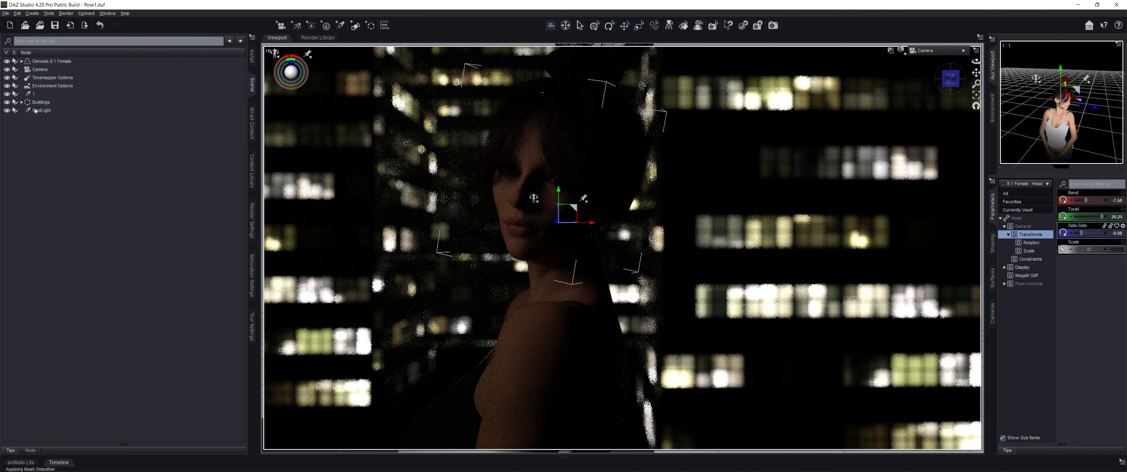
{"action": "left_click", "coordinate": [81, 205]}
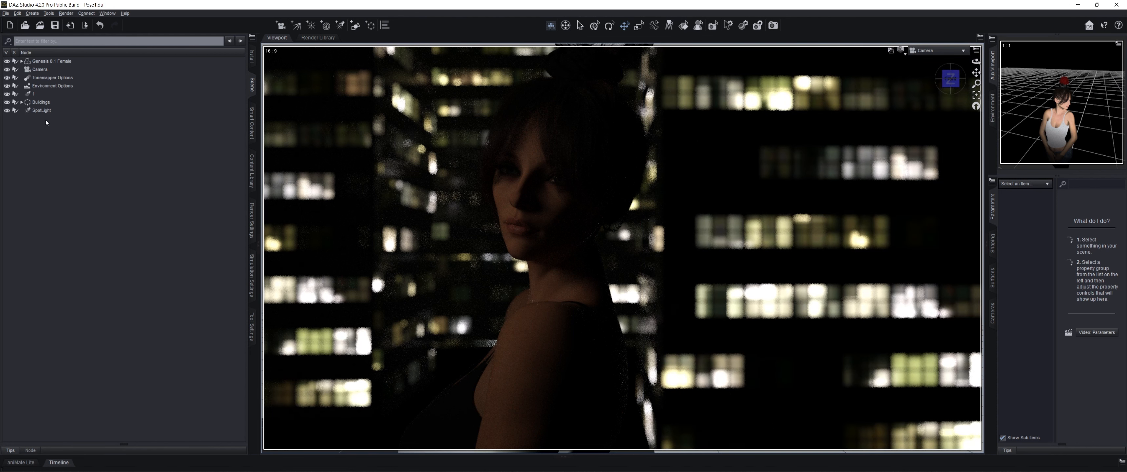
- Set the Luminous Flux of the copied SpotLight to 3000 lumens
{"action": "left_click", "coordinate": [46, 111]}
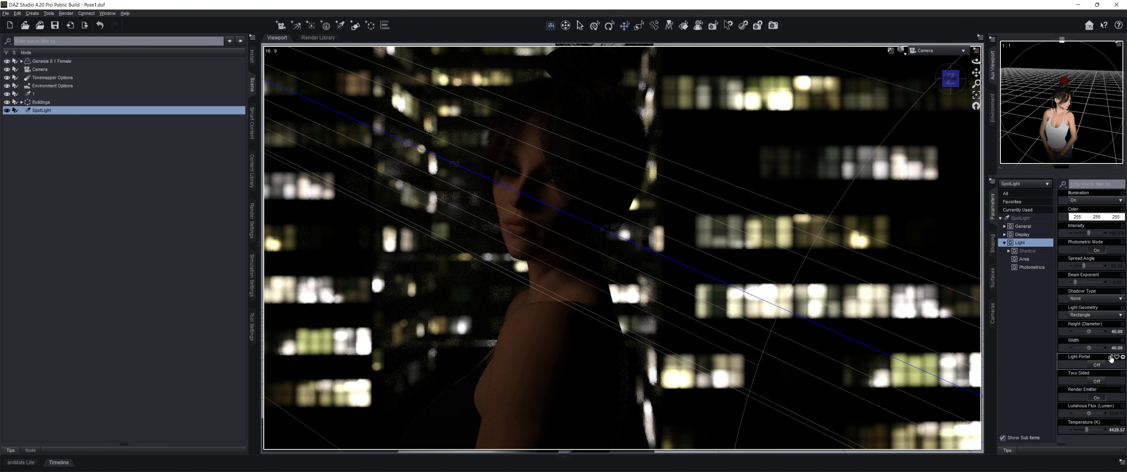
{"action": "left_click", "coordinate": [1114, 414]}
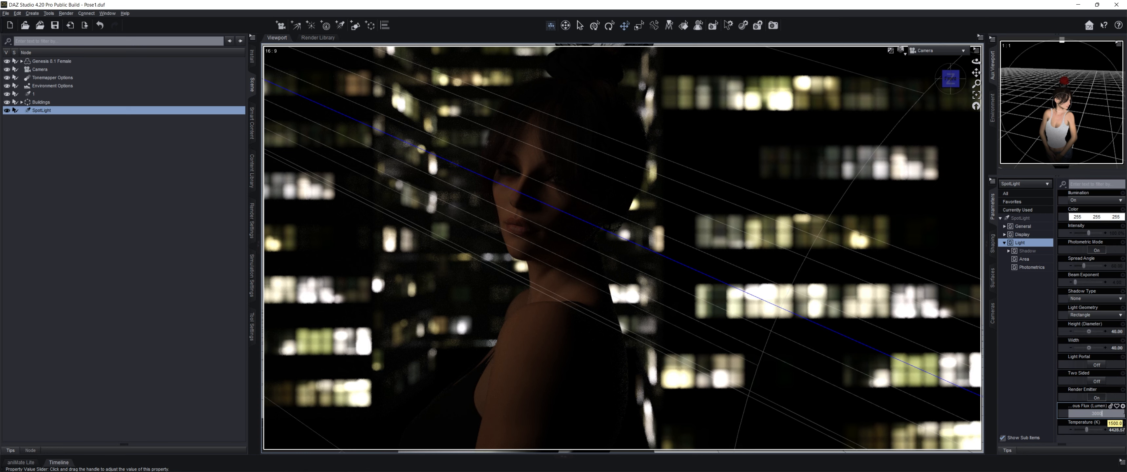
{"action": "type", "text": "3000"}
{"action": "key", "text": "Return"}
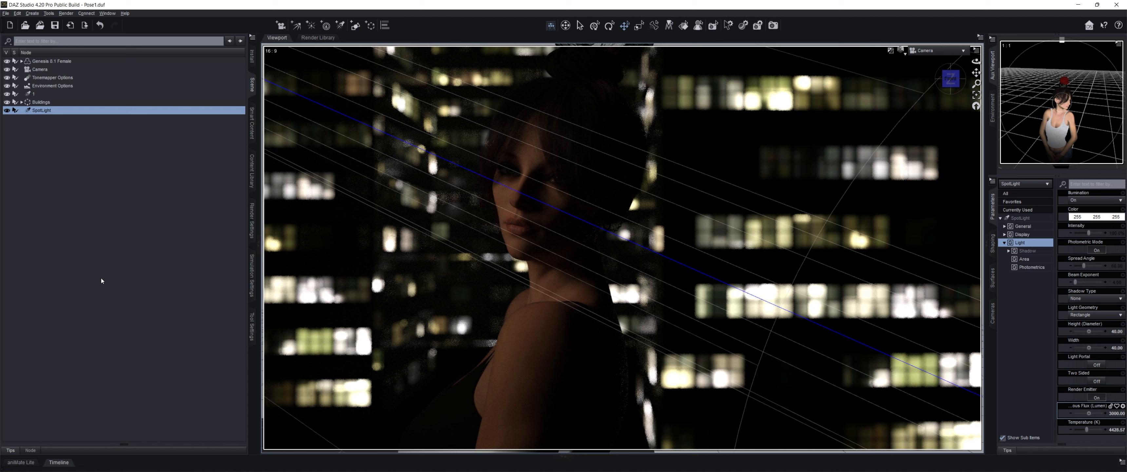
{"action": "left_click", "coordinate": [101, 278]}
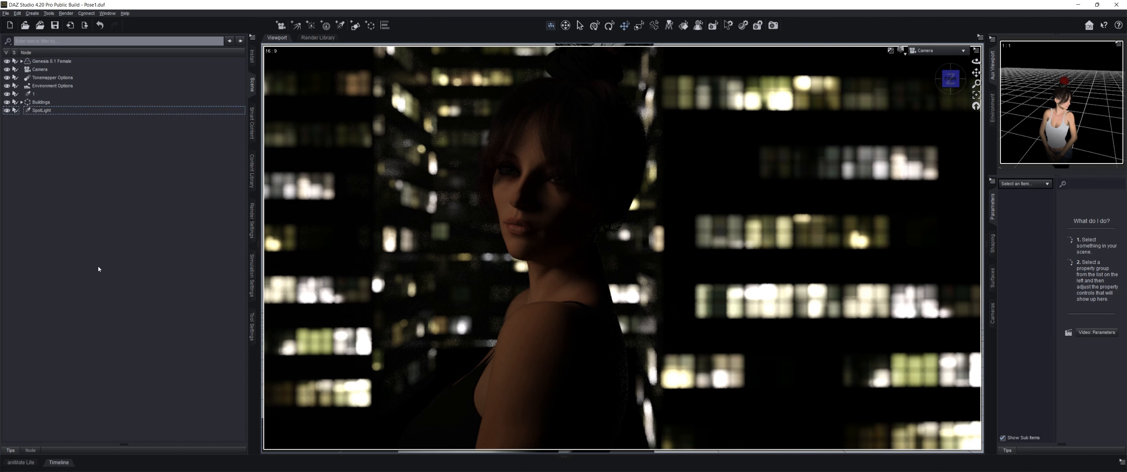
- Rename the copied SpotLight to 2 and create another spotlight as a copy of it
{"action": "left_click", "coordinate": [41, 112]}
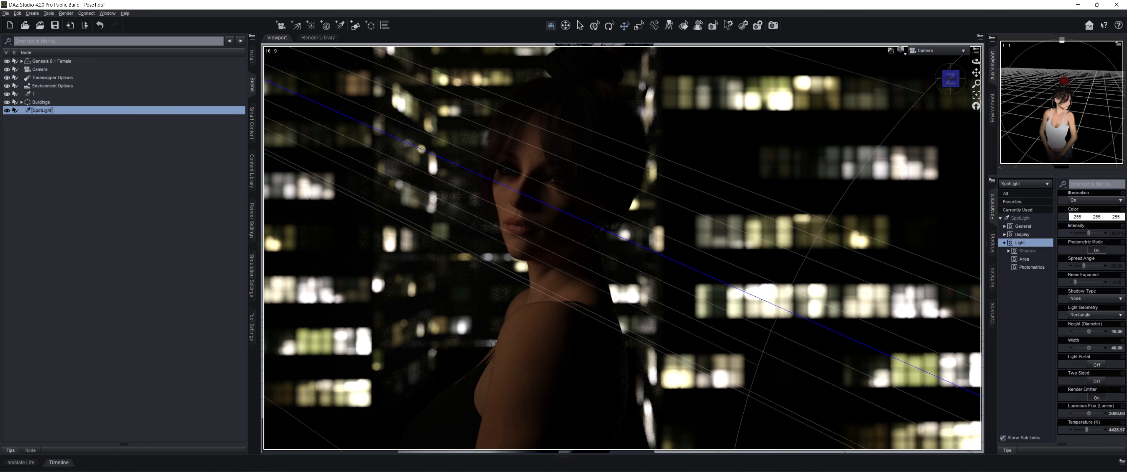
{"action": "key", "text": "Return"}
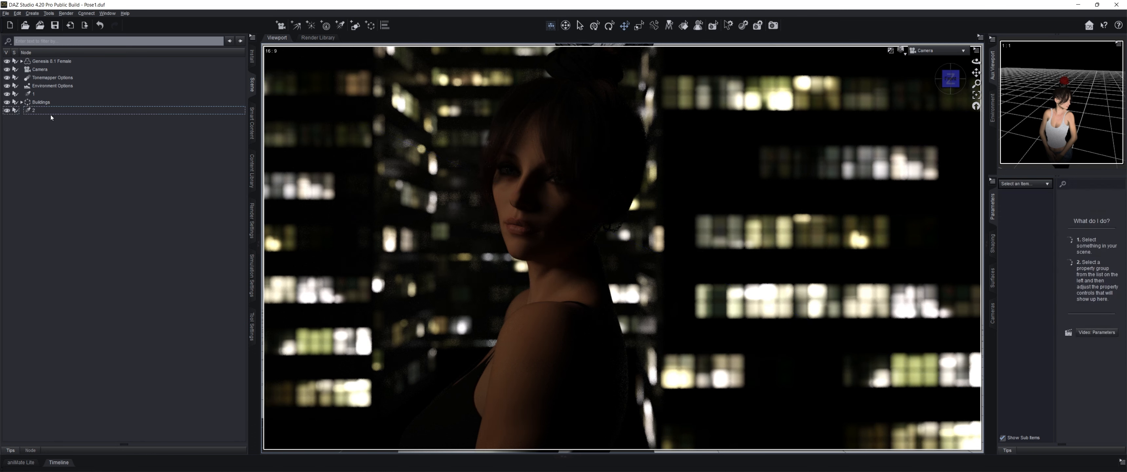
{"action": "left_click", "coordinate": [340, 25]}
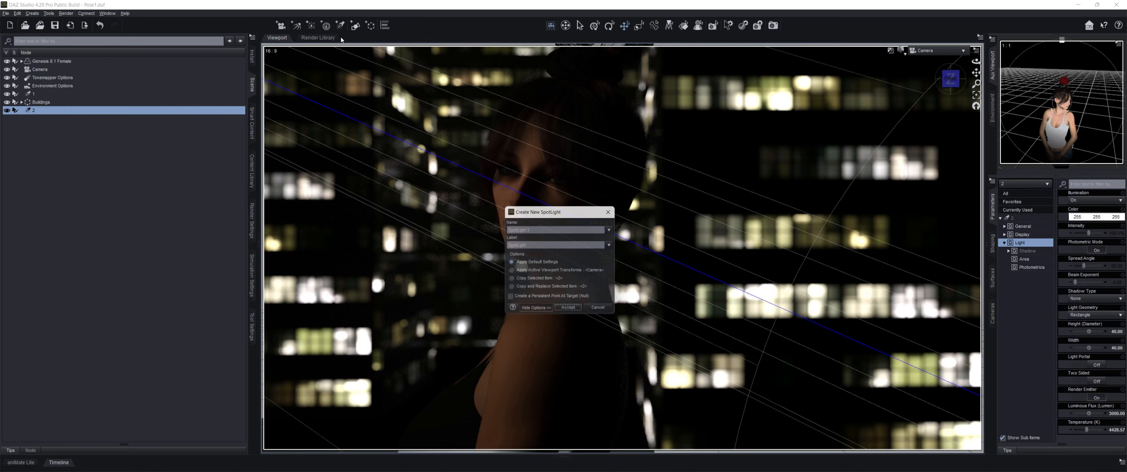
{"action": "left_click", "coordinate": [535, 280]}
{"action": "left_click", "coordinate": [570, 310]}
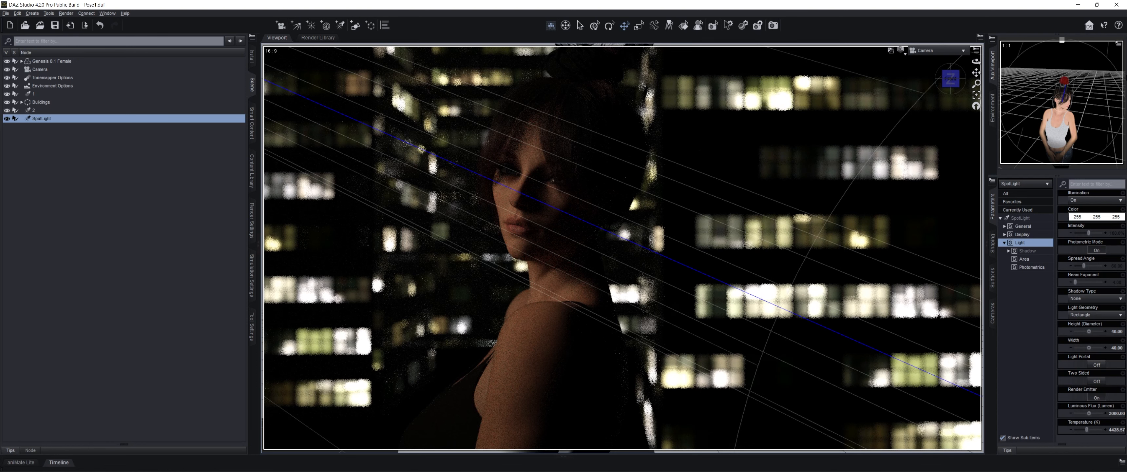
{"action": "left_click", "coordinate": [120, 199]}
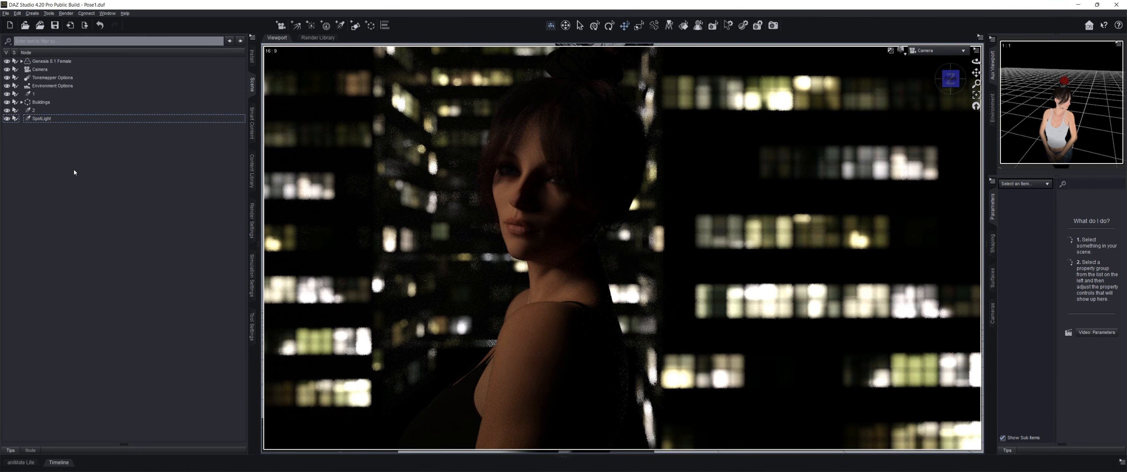
- View through the newest SpotLight in the auxiliary viewport and reposition it to aim down at the figure from a higher angle
{"action": "left_click", "coordinate": [51, 119]}
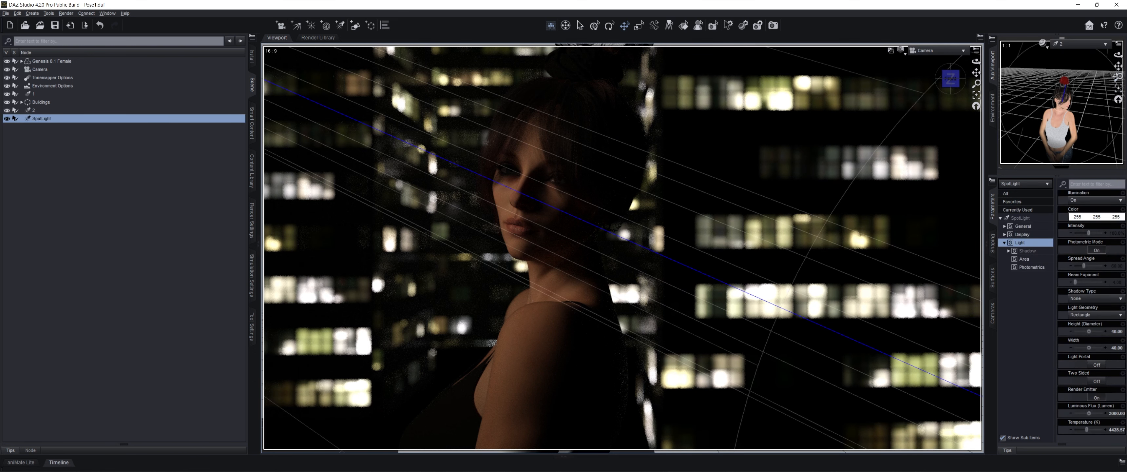
{"action": "left_click", "coordinate": [1080, 44]}
{"action": "left_click", "coordinate": [1080, 141]}
{"action": "left_click_drag", "start_coordinate": [1118, 56], "coordinate": [1124, 69]}
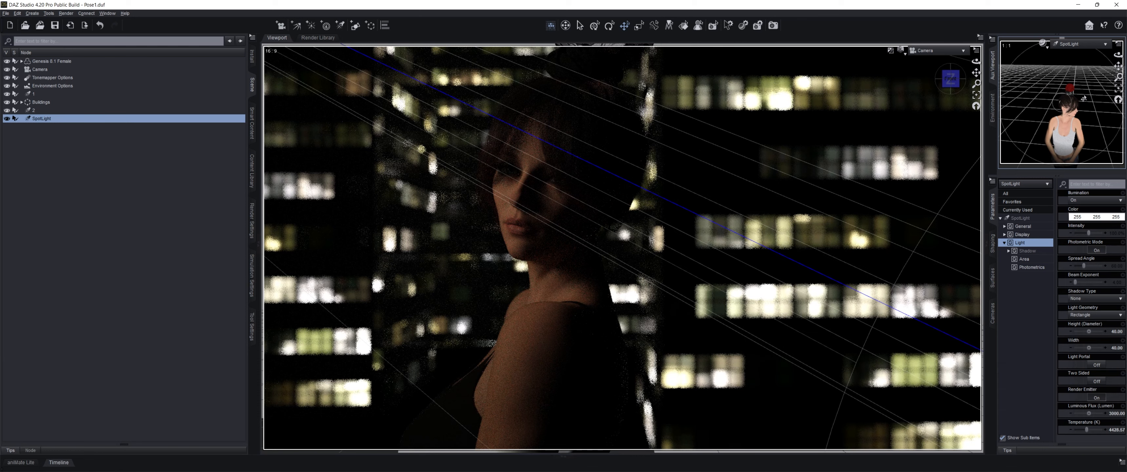
{"action": "left_click_drag", "start_coordinate": [1084, 98], "coordinate": [1084, 92]}
{"action": "left_click_drag", "start_coordinate": [1118, 55], "coordinate": [1122, 63]}
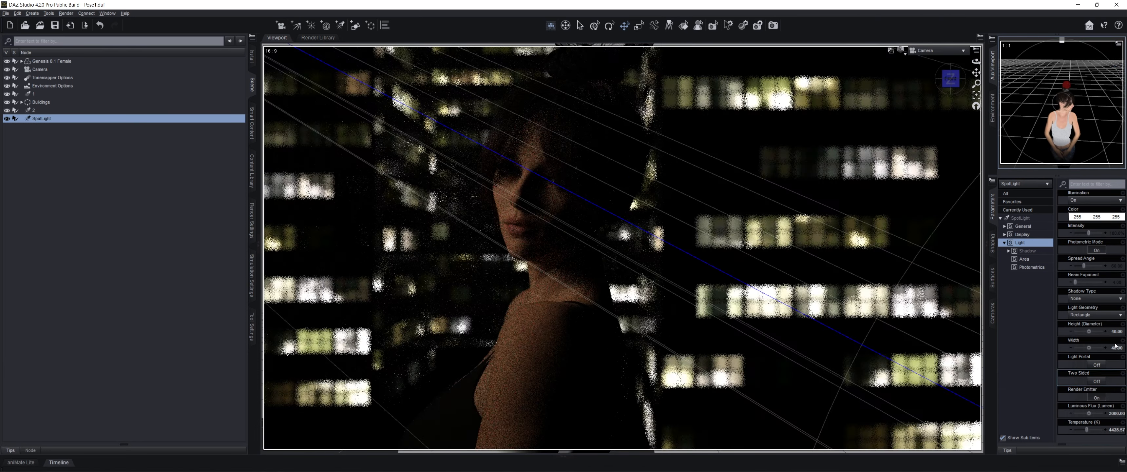
- Set the Height (Diameter) of the newest SpotLight to 10
{"action": "left_click", "coordinate": [1115, 333]}
{"action": "type", "text": "10"}
{"action": "key", "text": "Return"}
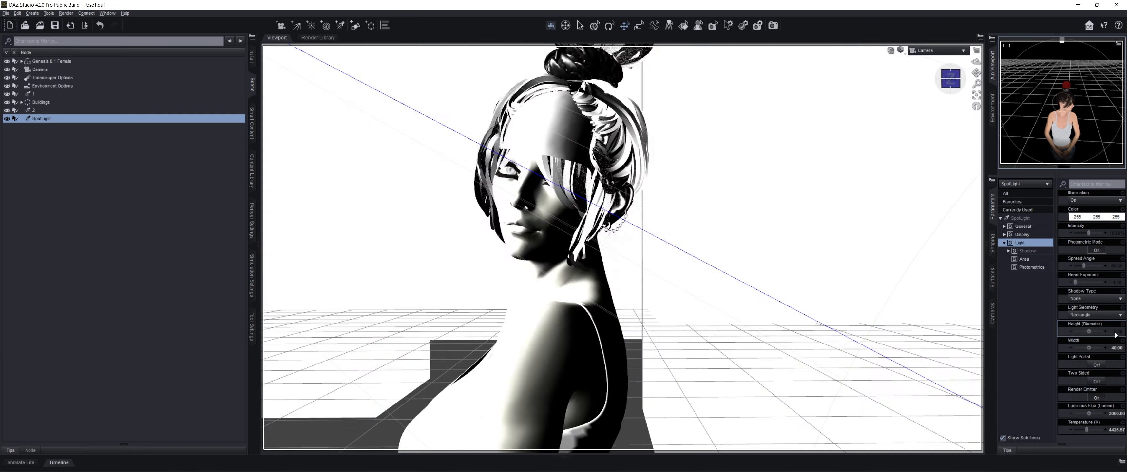
- Set the SpotLight's width to 10 and orbit the light slightly around the figure
{"action": "left_click", "coordinate": [1116, 347]}
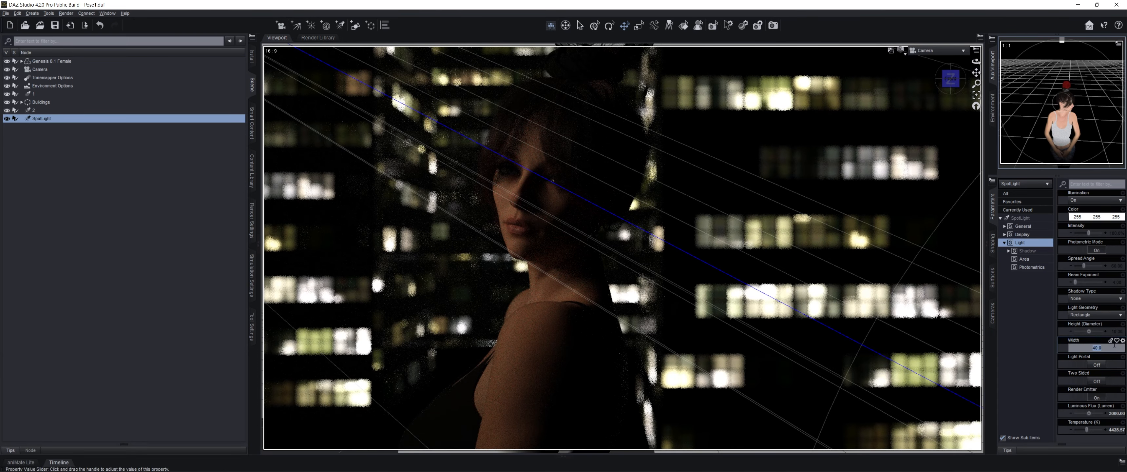
{"action": "type", "text": "10"}
{"action": "key", "text": "Return"}
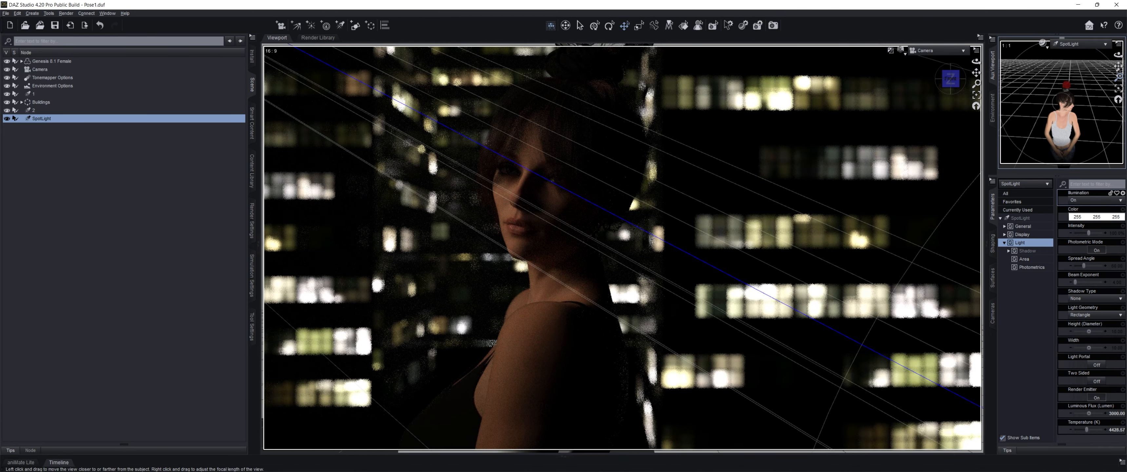
{"action": "left_click_drag", "start_coordinate": [1118, 55], "coordinate": [1112, 57]}
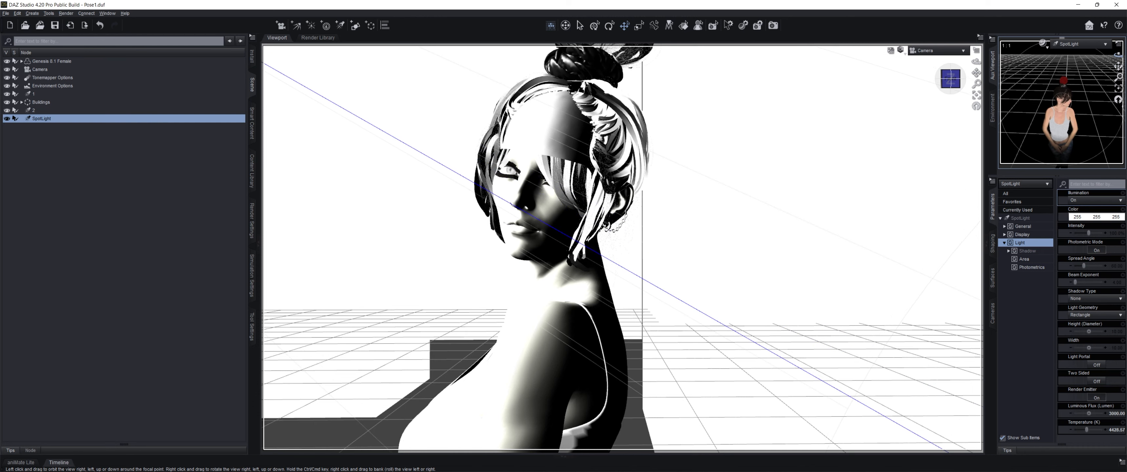
- Raise the SpotLight's luminous flux to 10000 lumen and orbit the light to a new angle on the figure
{"action": "left_click", "coordinate": [1117, 413]}
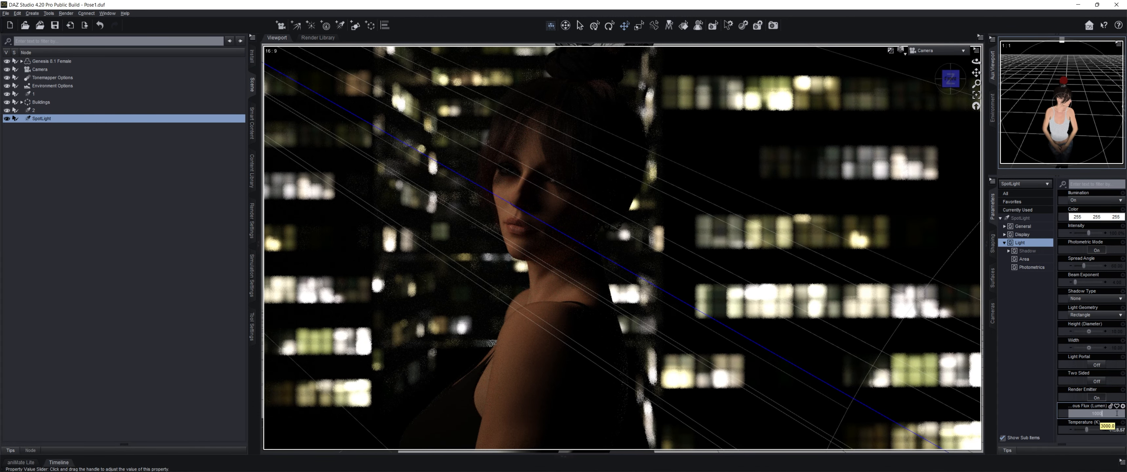
{"action": "type", "text": "10000"}
{"action": "key", "text": "Return"}
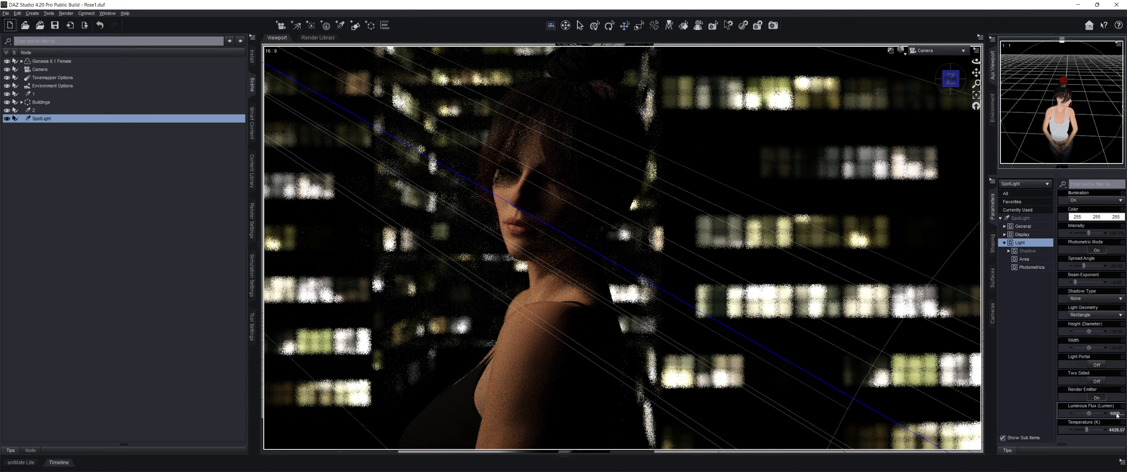
{"action": "left_click_drag", "start_coordinate": [1118, 55], "coordinate": [1115, 67]}
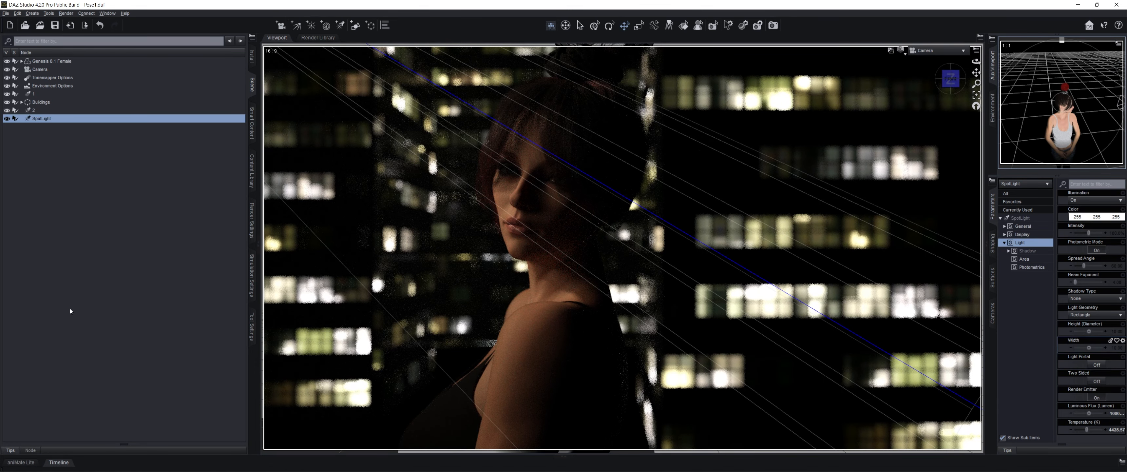
- Check the render with the SpotLight deselected, reselect it, and reposition and orbit it to light the figure from another angle
{"action": "left_click", "coordinate": [39, 301]}
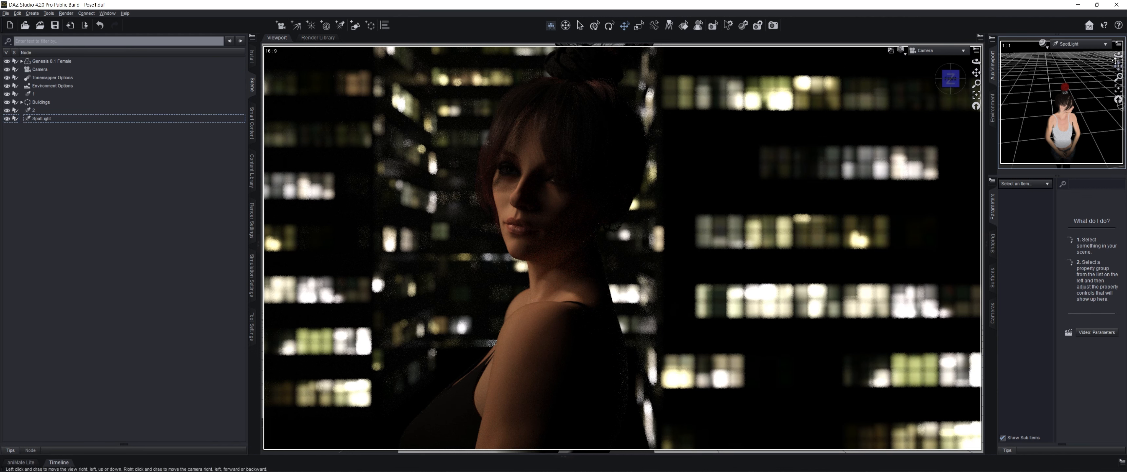
{"action": "left_click", "coordinate": [94, 118]}
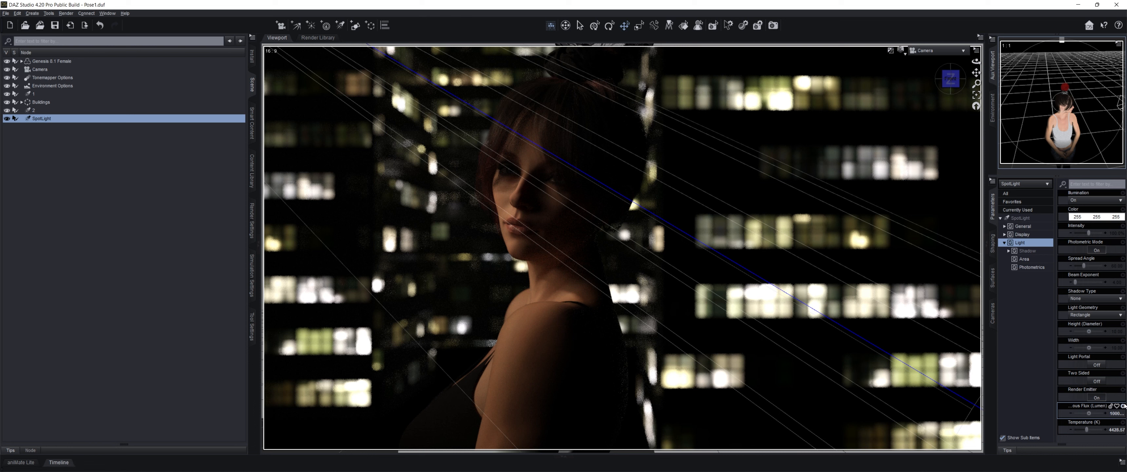
{"action": "mouse_move", "coordinate": [1116, 56]}
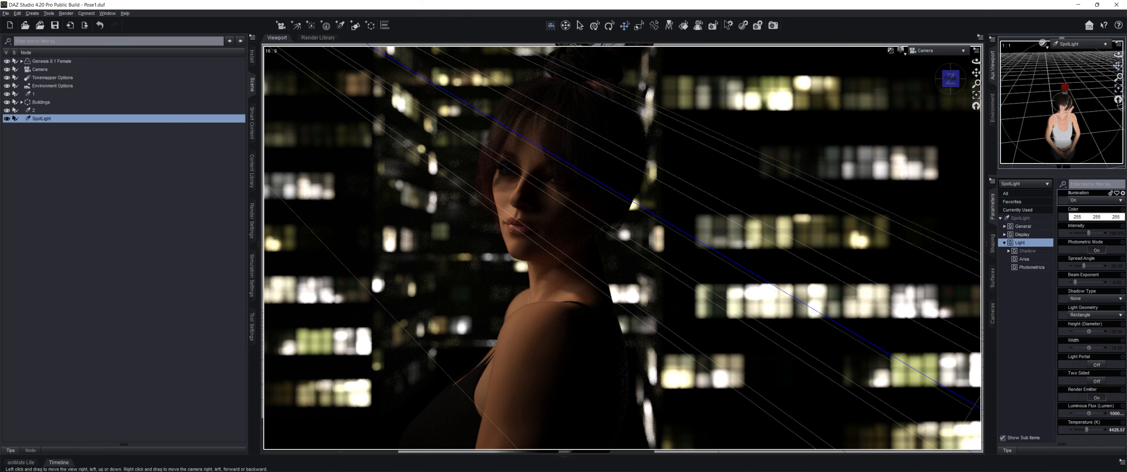
{"action": "mouse_move", "coordinate": [1118, 56]}
{"action": "left_mouse_down"}
{"action": "mouse_move", "coordinate": [1117, 66]}
{"action": "mouse_move", "coordinate": [1118, 56]}
{"action": "left_mouse_up"}
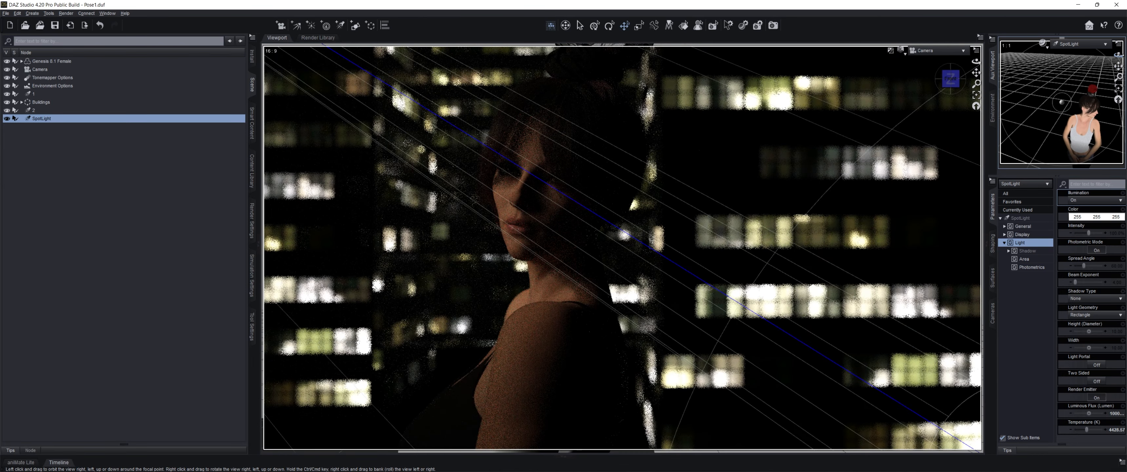
{"action": "mouse_move", "coordinate": [1117, 55]}
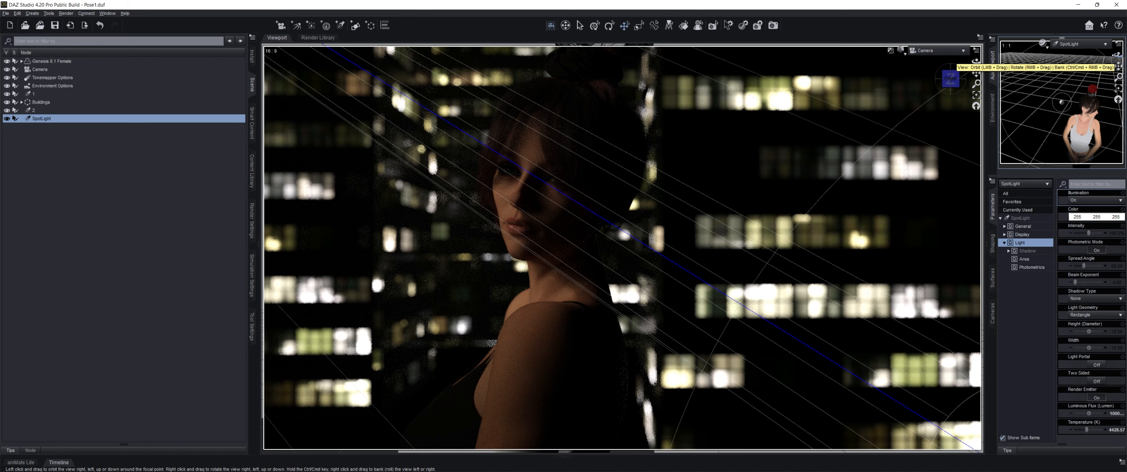
- Delete the SpotLight from the scene
{"action": "left_click", "coordinate": [63, 127]}
{"action": "left_click", "coordinate": [70, 119]}
{"action": "key", "text": "Delete"}
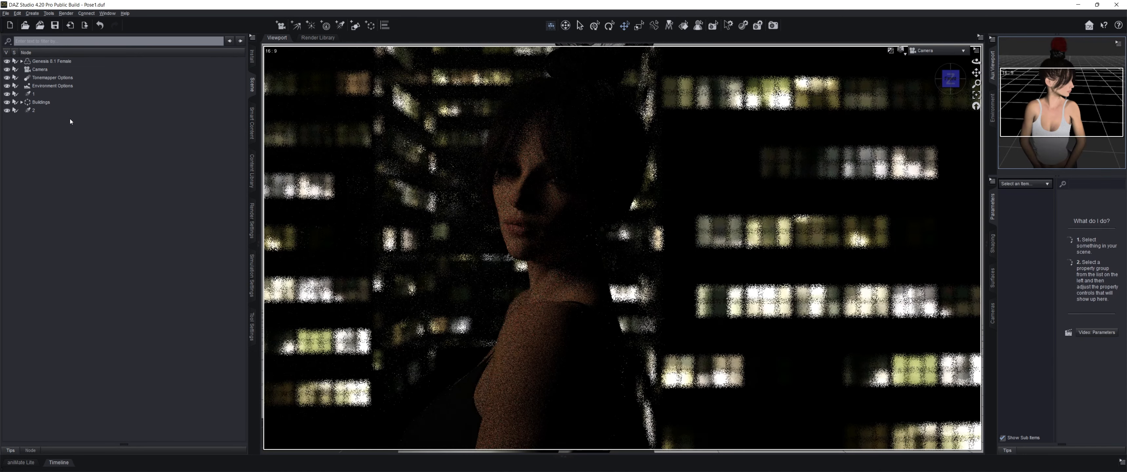
{"action": "left_click", "coordinate": [112, 102]}
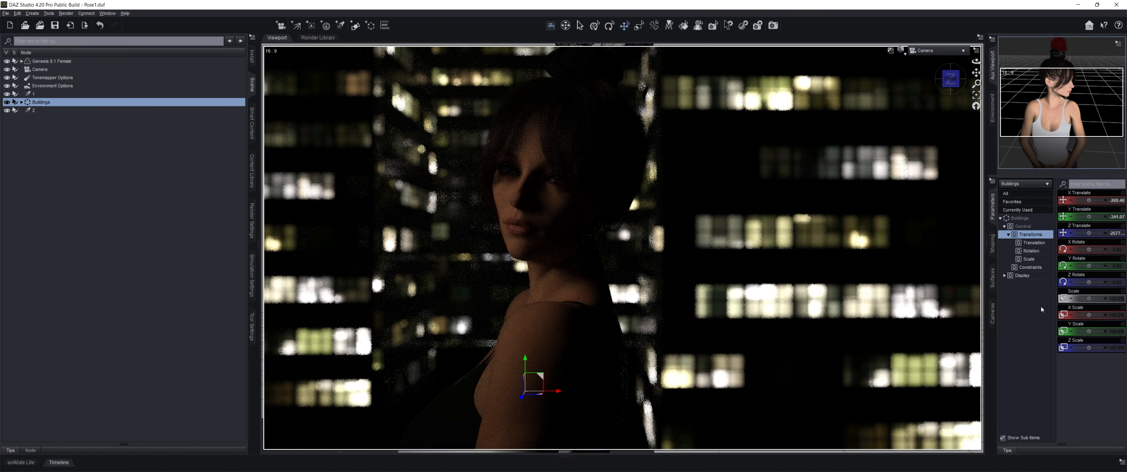
- Set light 2's luminous flux to 6000 lumen
{"action": "left_click", "coordinate": [59, 111]}
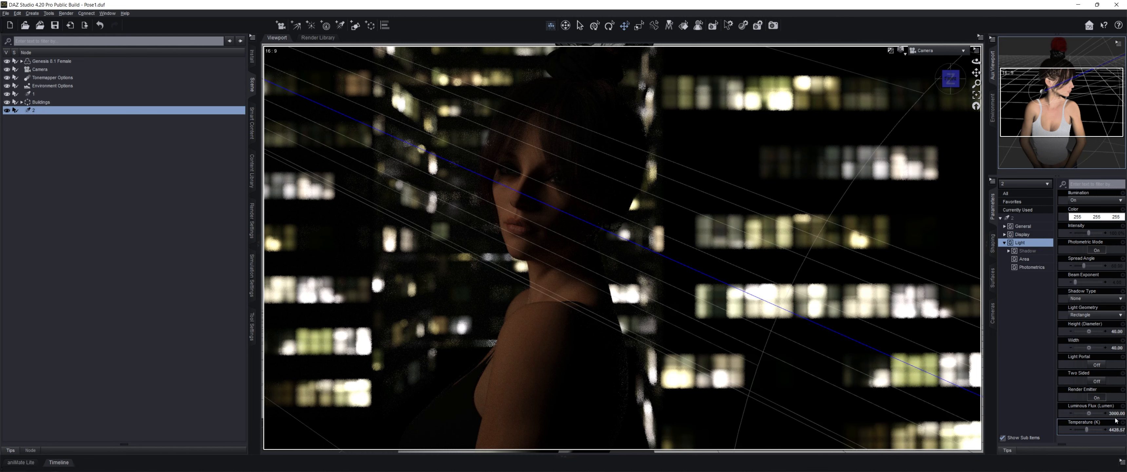
{"action": "left_click", "coordinate": [1115, 413]}
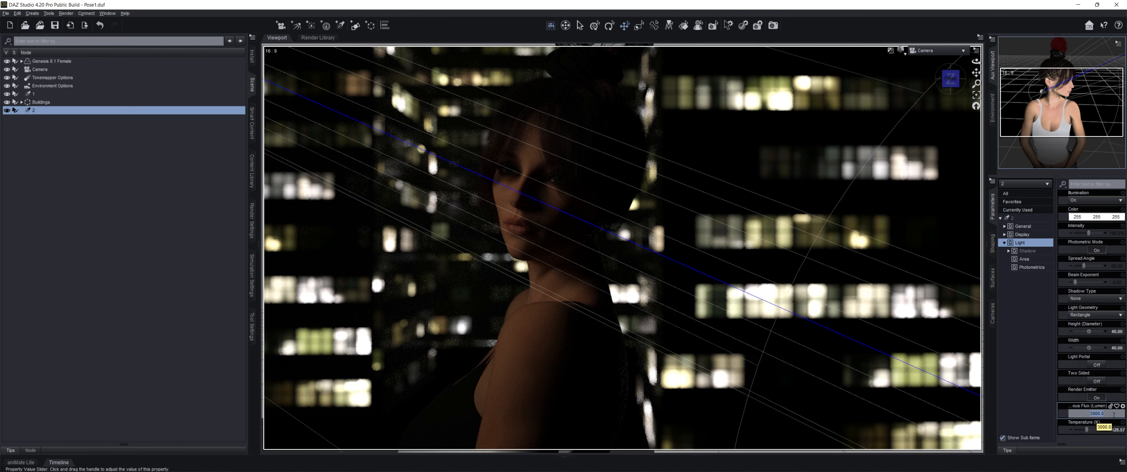
{"action": "type", "text": "6000"}
{"action": "key", "text": "Return"}
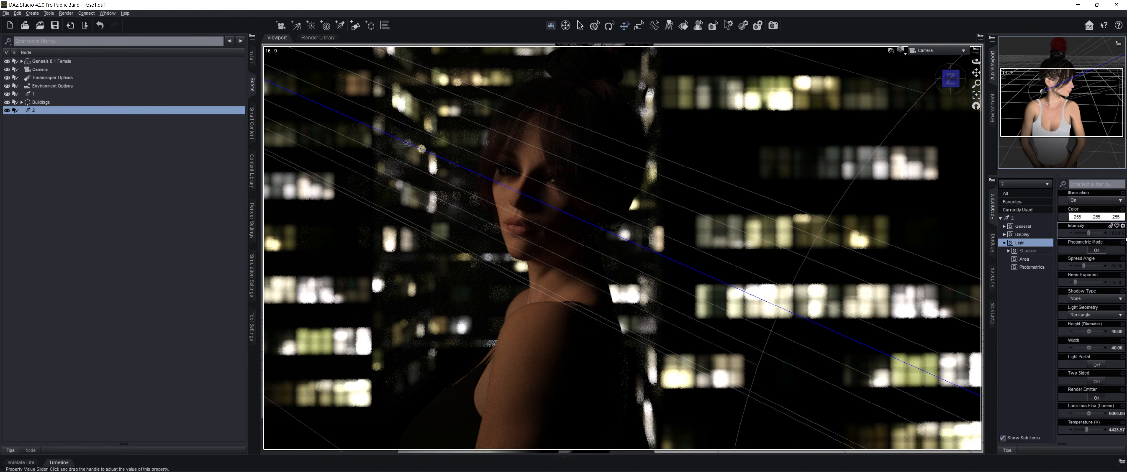
- Set light 2's luminous flux to 5500 lumen and deselect the light to check the render
{"action": "left_click", "coordinate": [1116, 414]}
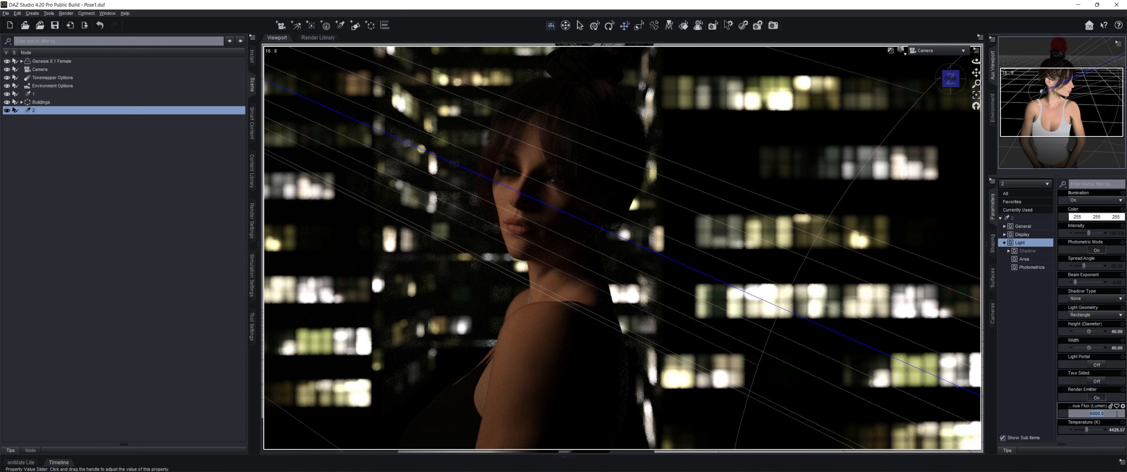
{"action": "type", "text": "5500"}
{"action": "key", "text": "Return"}
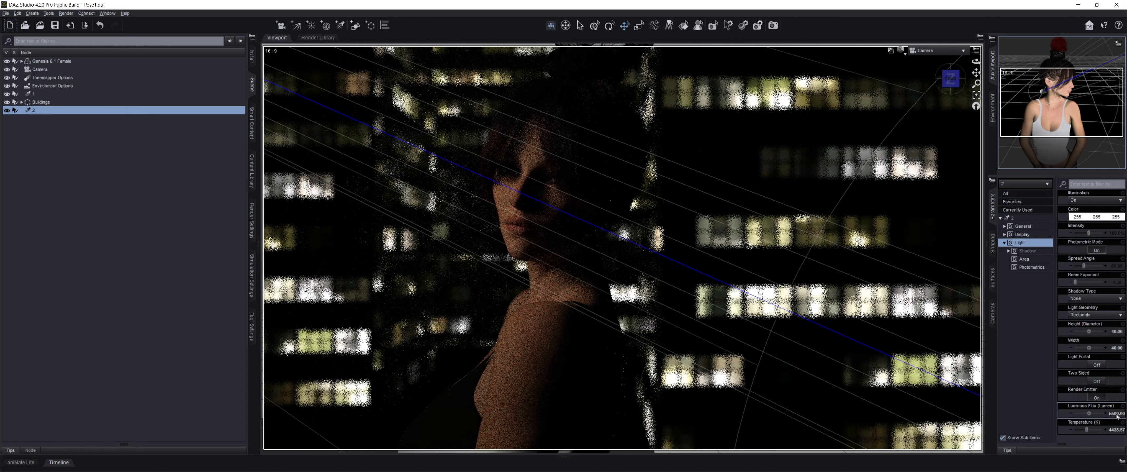
{"action": "left_click", "coordinate": [33, 265]}
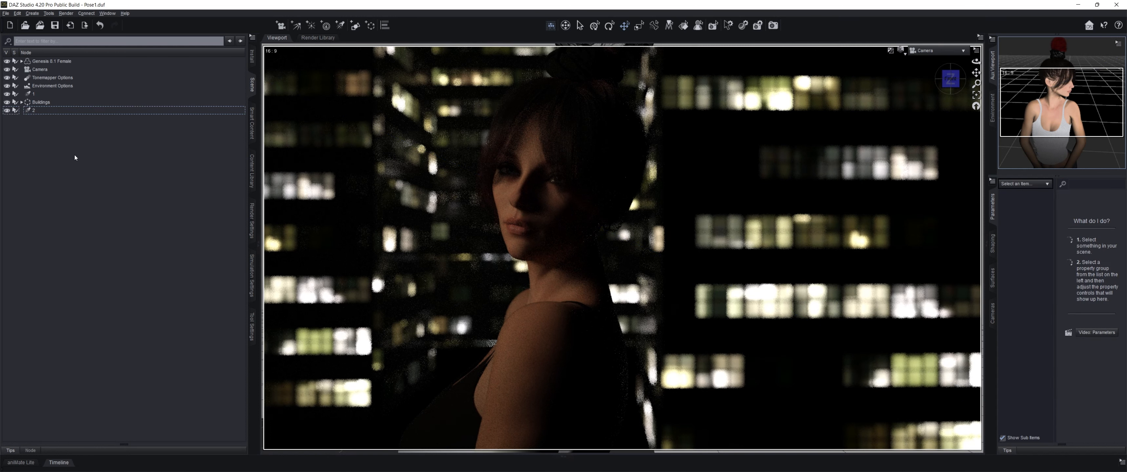
- Set light 2's luminous flux to 6200 lumen and deselect the light to check the render
{"action": "left_click", "coordinate": [78, 111]}
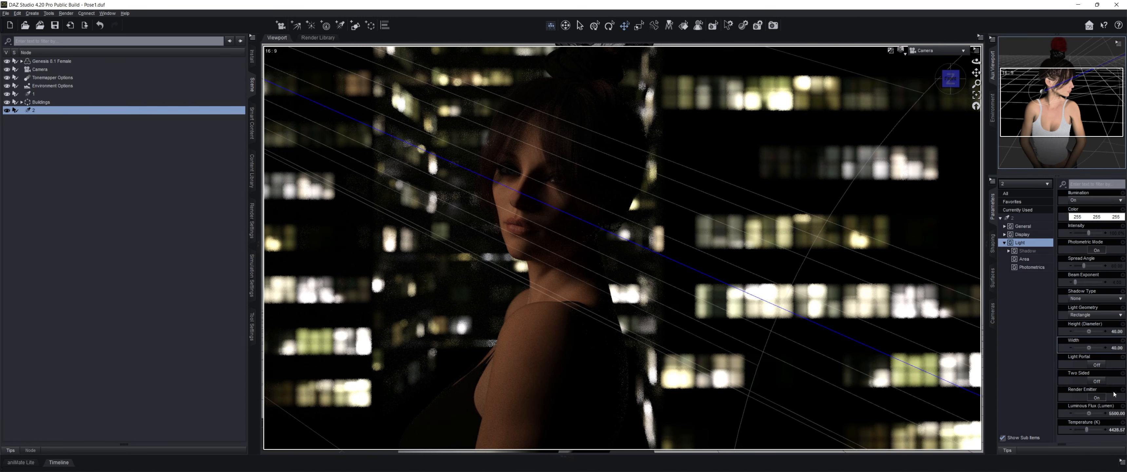
{"action": "left_click", "coordinate": [1117, 413]}
{"action": "type", "text": "62"}
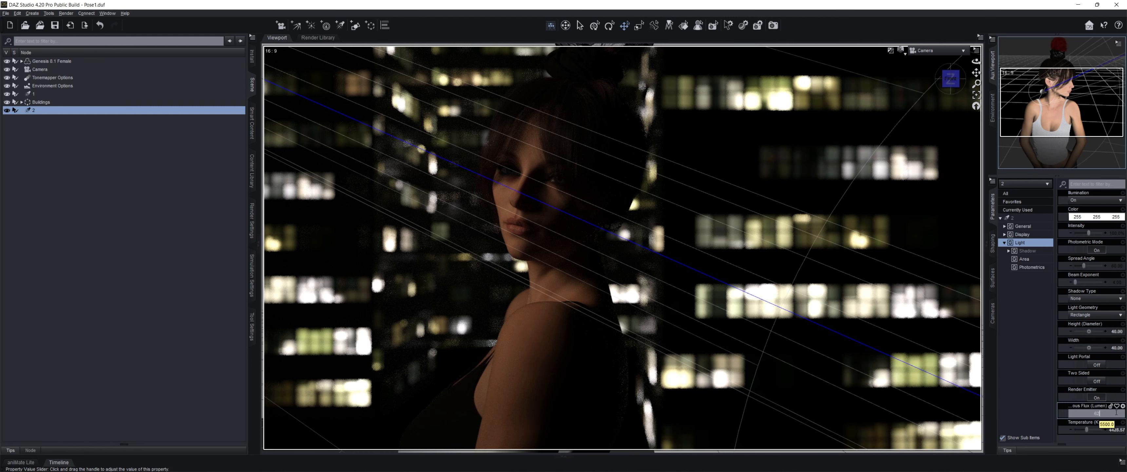
{"action": "type", "text": "00"}
{"action": "key", "text": "Return"}
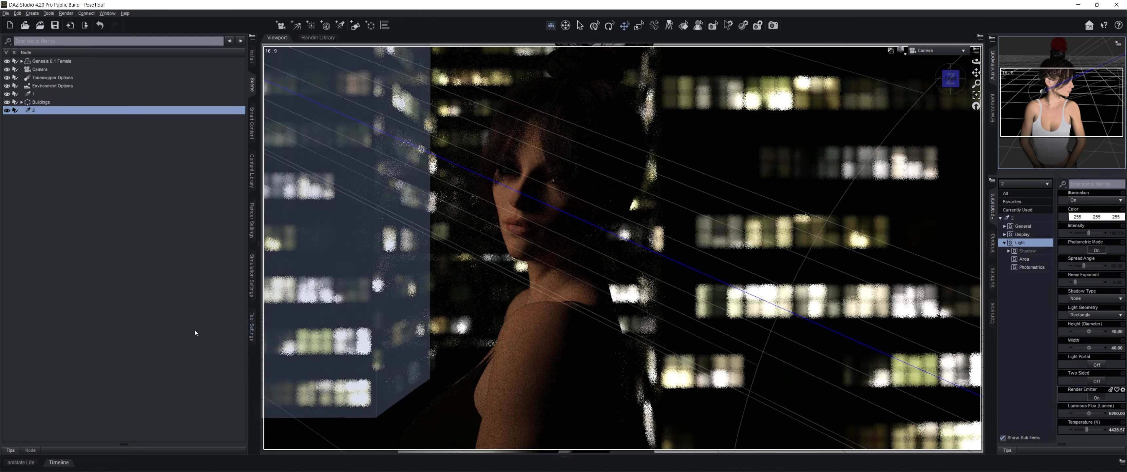
{"action": "left_click", "coordinate": [110, 281]}
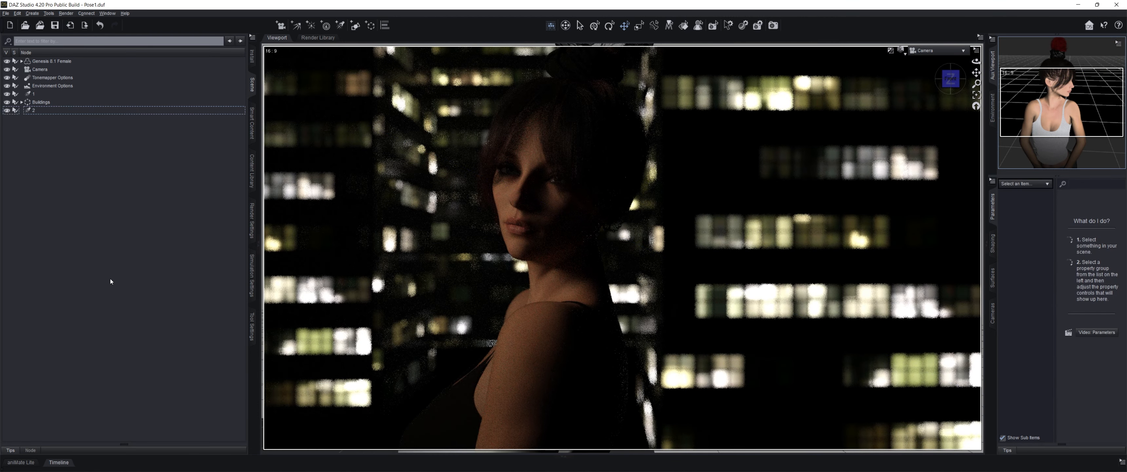
{"action": "left_click", "coordinate": [41, 111]}
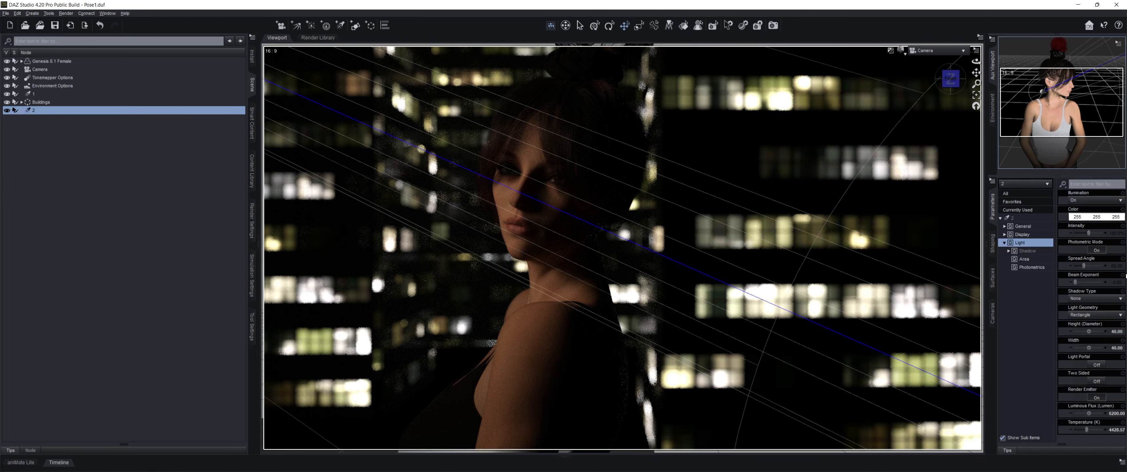
{"action": "left_click", "coordinate": [1106, 268]}
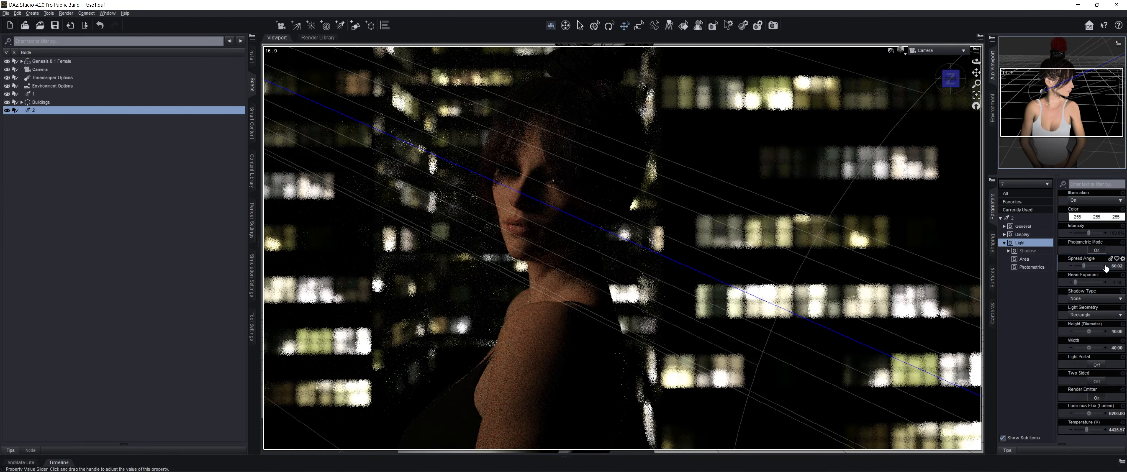
{"action": "left_click", "coordinate": [1106, 268]}
{"action": "left_click", "coordinate": [176, 268]}
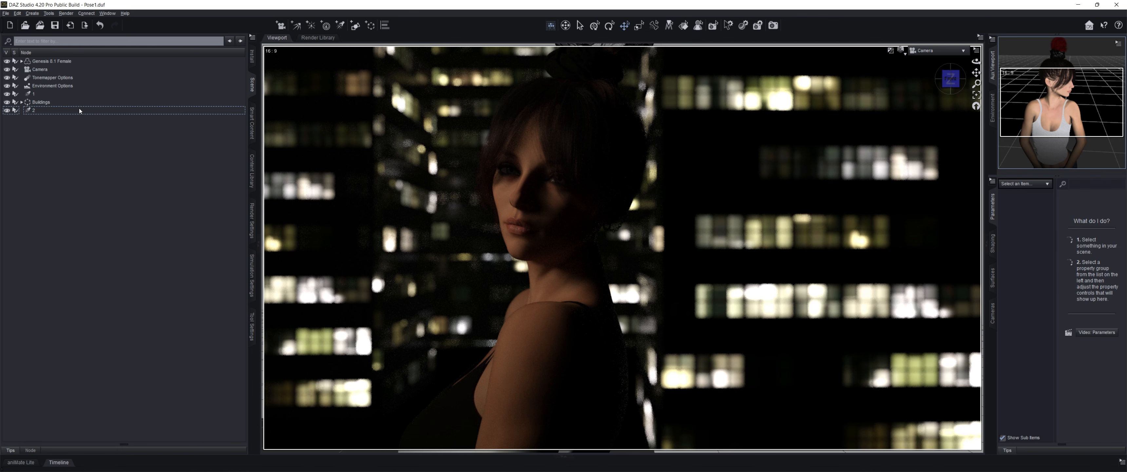
- Look through light 2 in the auxiliary viewport, shift the light slightly sideways, and deselect it to check the render
{"action": "left_click", "coordinate": [71, 112]}
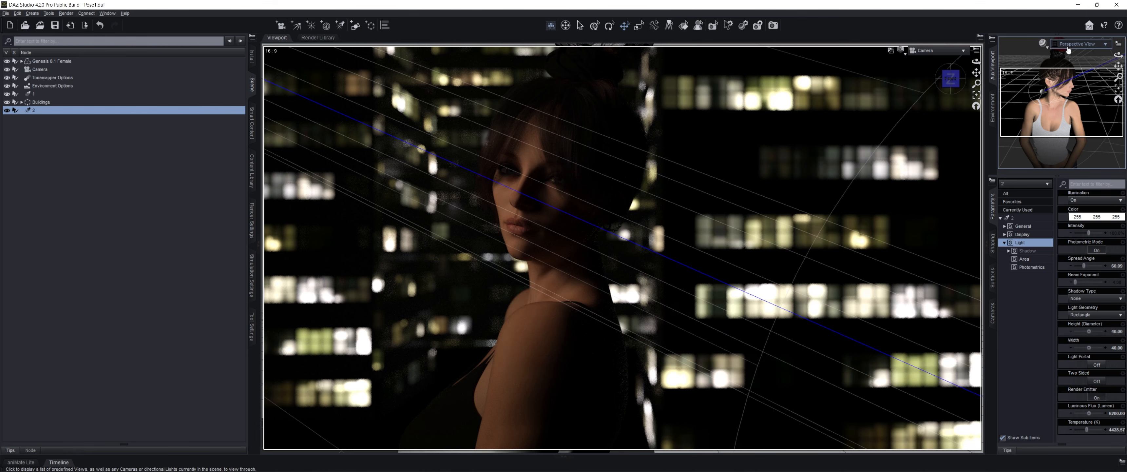
{"action": "left_click", "coordinate": [1068, 50]}
{"action": "left_click", "coordinate": [1067, 147]}
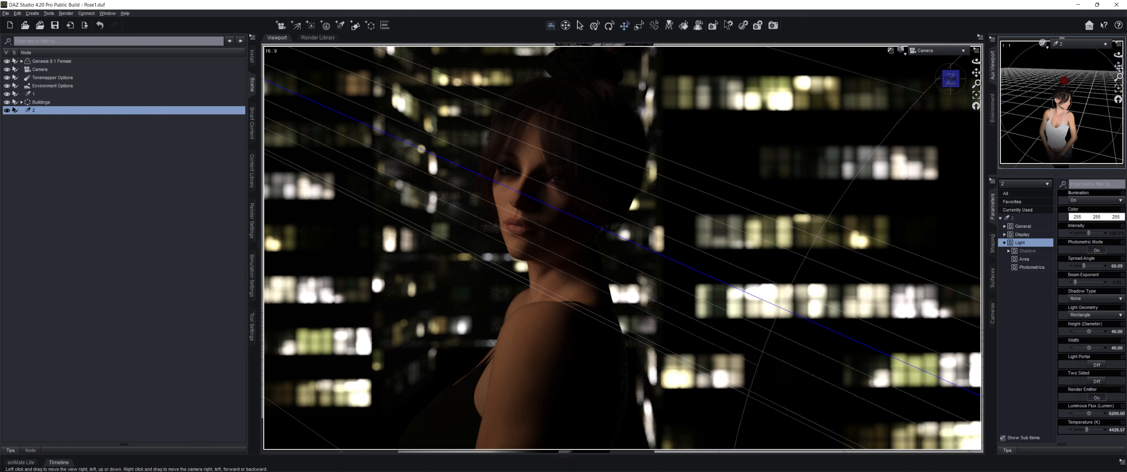
{"action": "left_click_drag", "start_coordinate": [1119, 68], "coordinate": [1116, 67]}
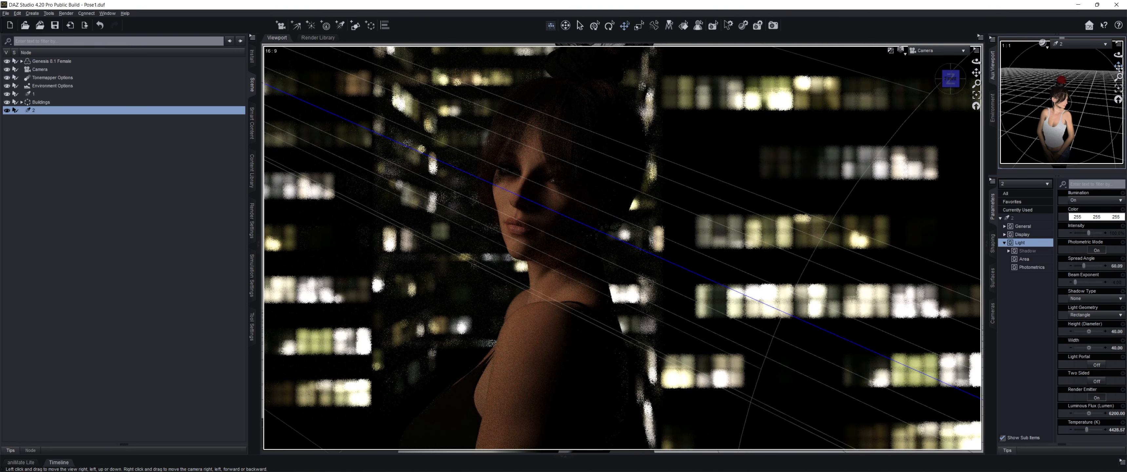
{"action": "left_click", "coordinate": [149, 203]}
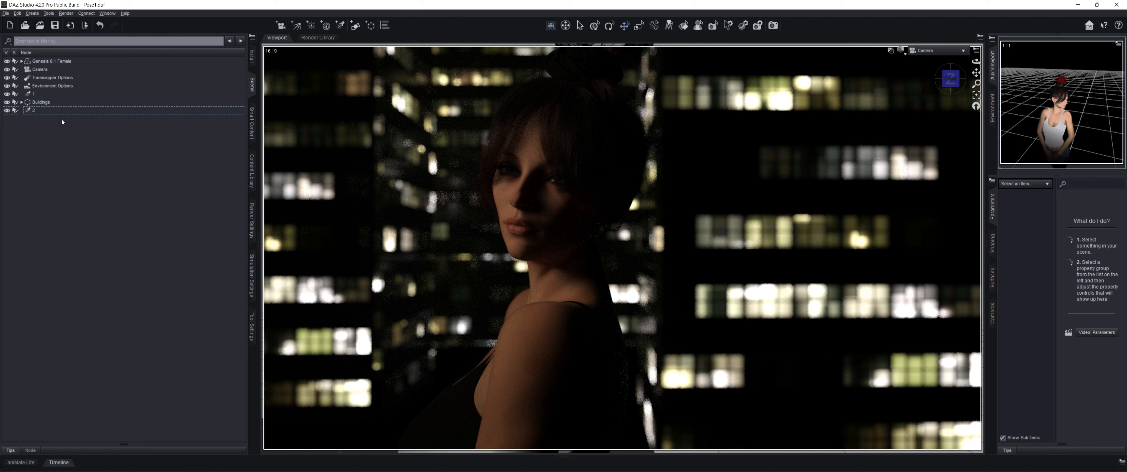
- Create a new spotlight based on the settings of light 2
{"action": "left_click", "coordinate": [46, 110]}
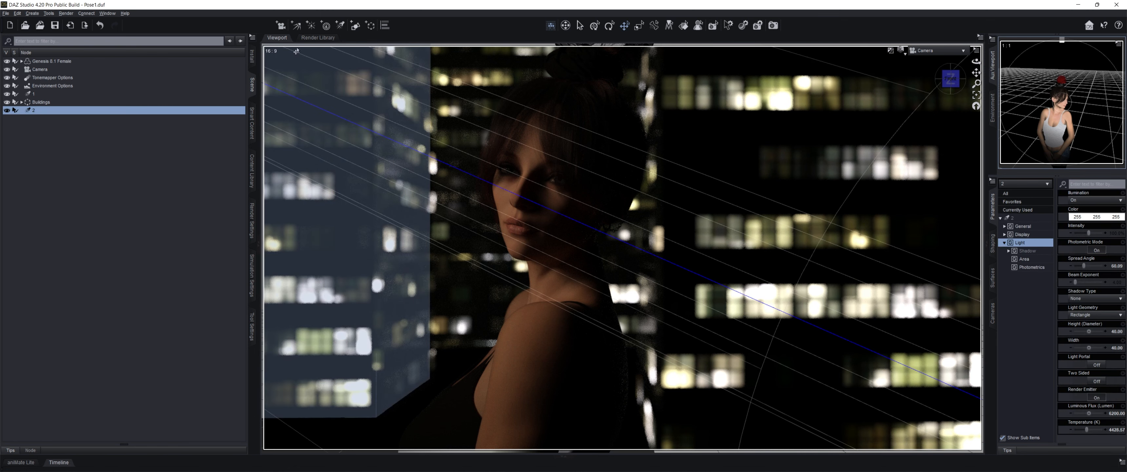
{"action": "left_click", "coordinate": [341, 34]}
{"action": "left_click", "coordinate": [536, 279]}
{"action": "left_click", "coordinate": [571, 310]}
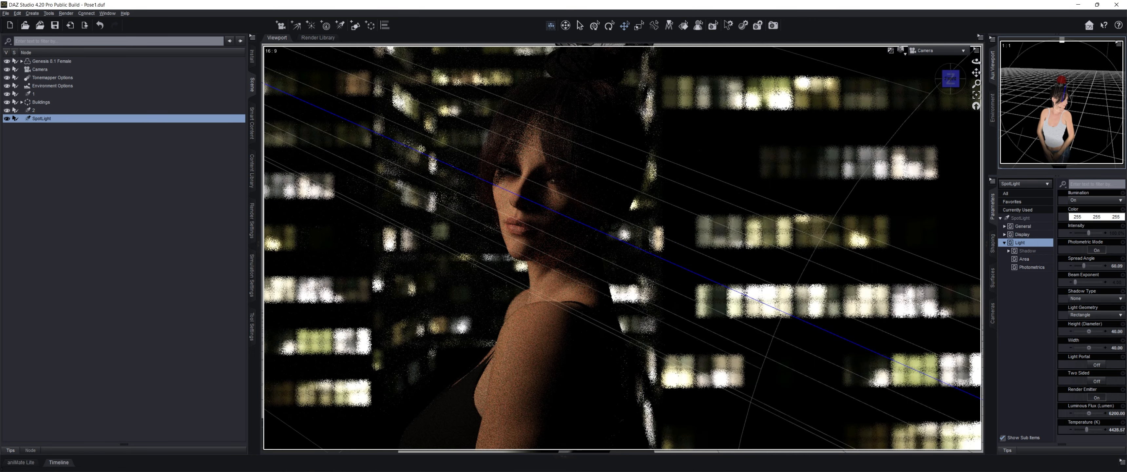
- Look through the new SpotLight in the auxiliary viewport and pan and orbit it behind the figure
{"action": "mouse_move", "coordinate": [1093, 54]}
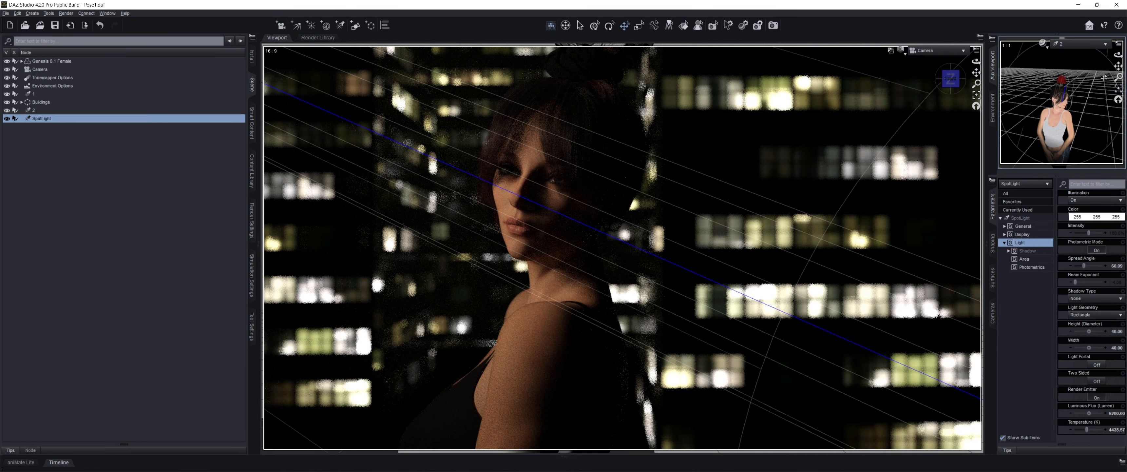
{"action": "left_click", "coordinate": [1084, 44]}
{"action": "left_click", "coordinate": [1081, 154]}
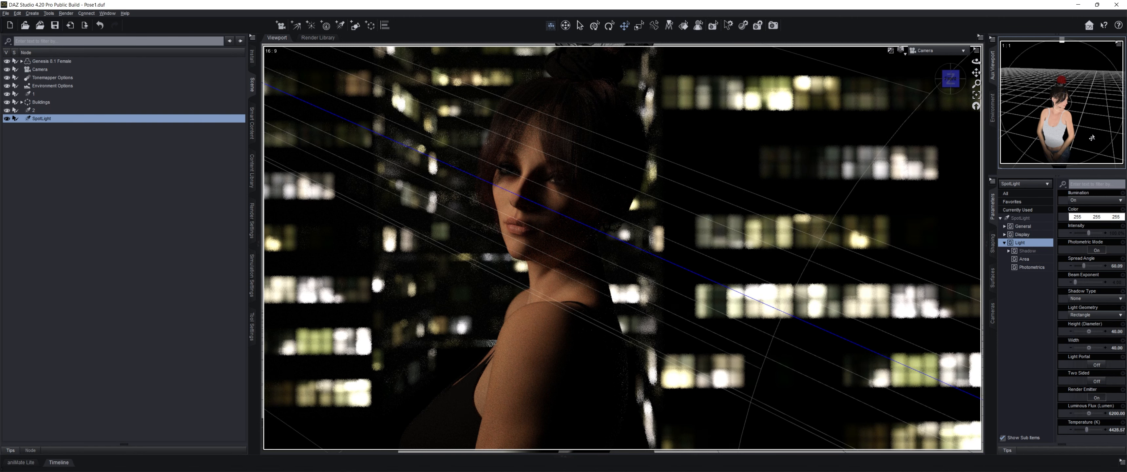
{"action": "left_click_drag", "start_coordinate": [1114, 68], "coordinate": [1071, 92]}
{"action": "left_click_drag", "start_coordinate": [1118, 55], "coordinate": [1104, 83]}
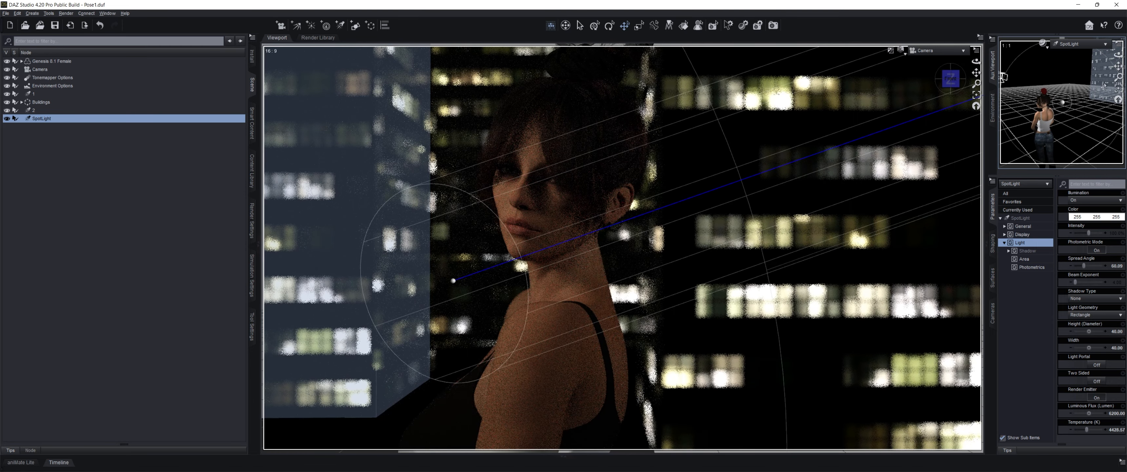
- Orbit the new SpotLight behind the figure, lower its intensity to 82.9%, and deselect it to check the render
{"action": "left_click_drag", "start_coordinate": [1118, 55], "coordinate": [1118, 42]}
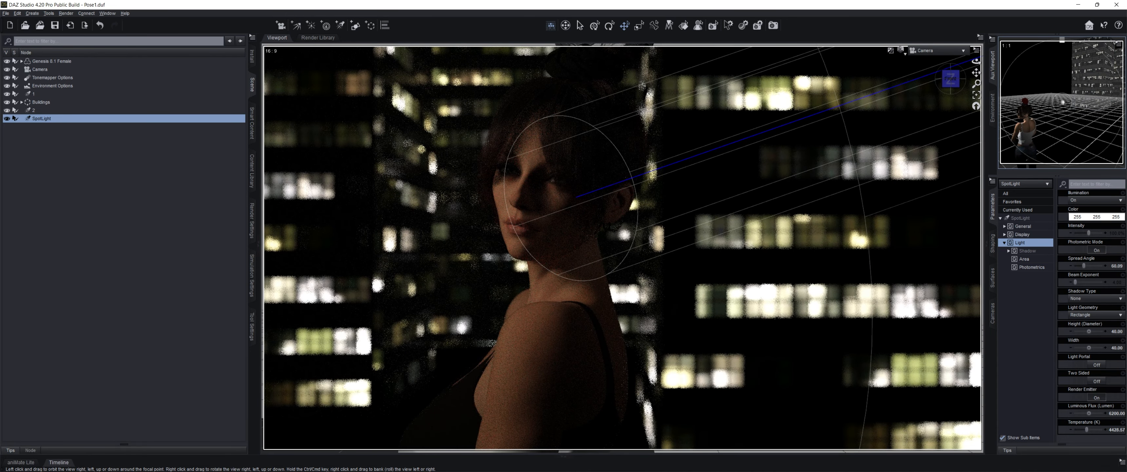
{"action": "left_click_drag", "start_coordinate": [1089, 233], "coordinate": [1085, 233]}
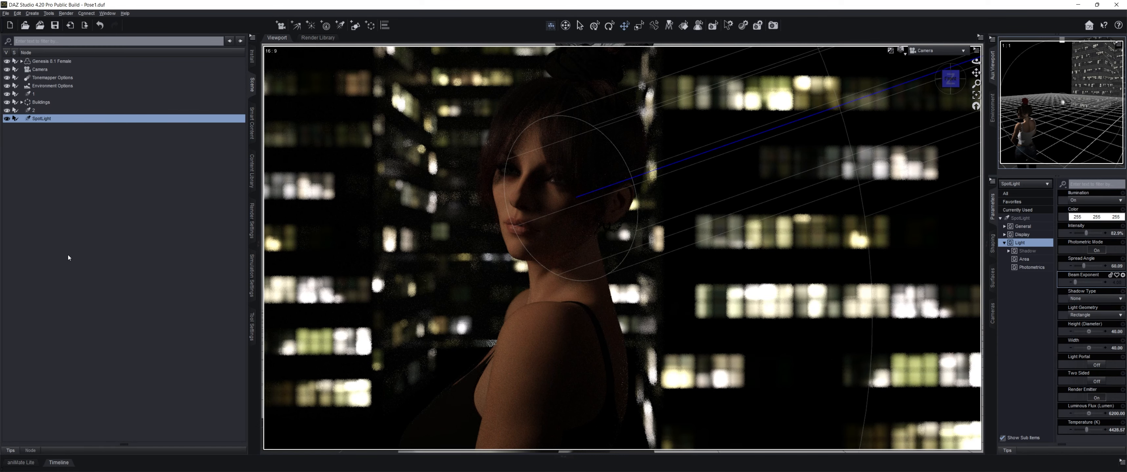
{"action": "left_click", "coordinate": [78, 252]}
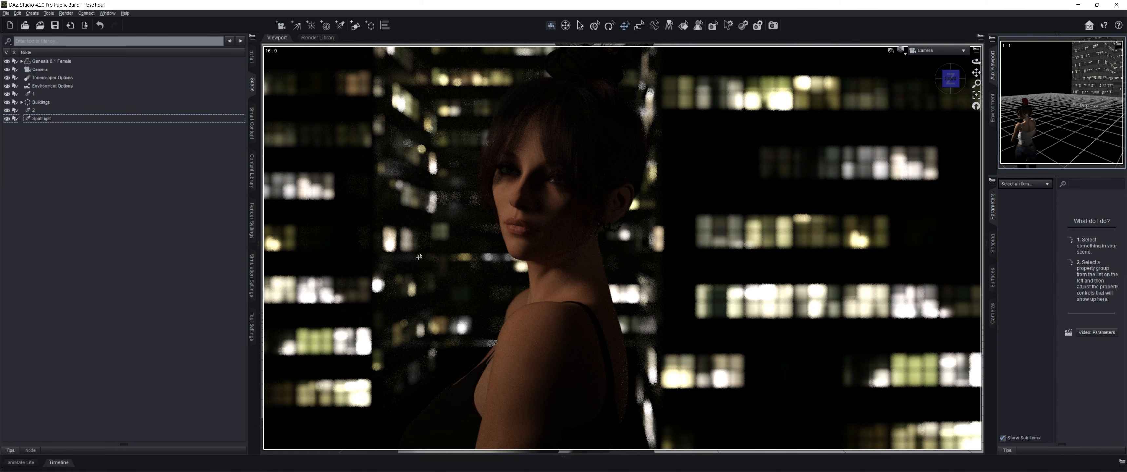
- Reposition the SpotLight behind the figure, reduce its intensity to 25.7%, and deselect it to check the render
{"action": "left_click_drag", "start_coordinate": [1118, 56], "coordinate": [1118, 62]}
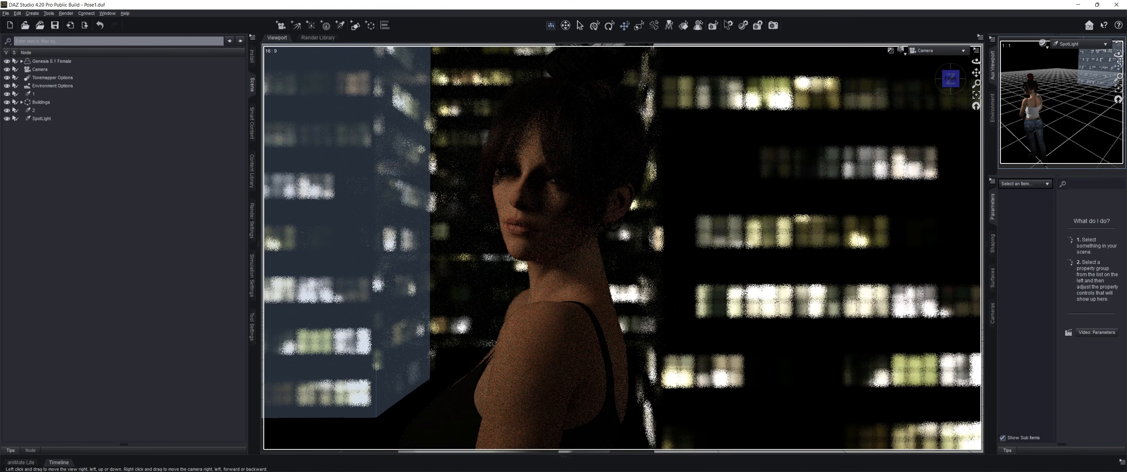
{"action": "left_click", "coordinate": [58, 119]}
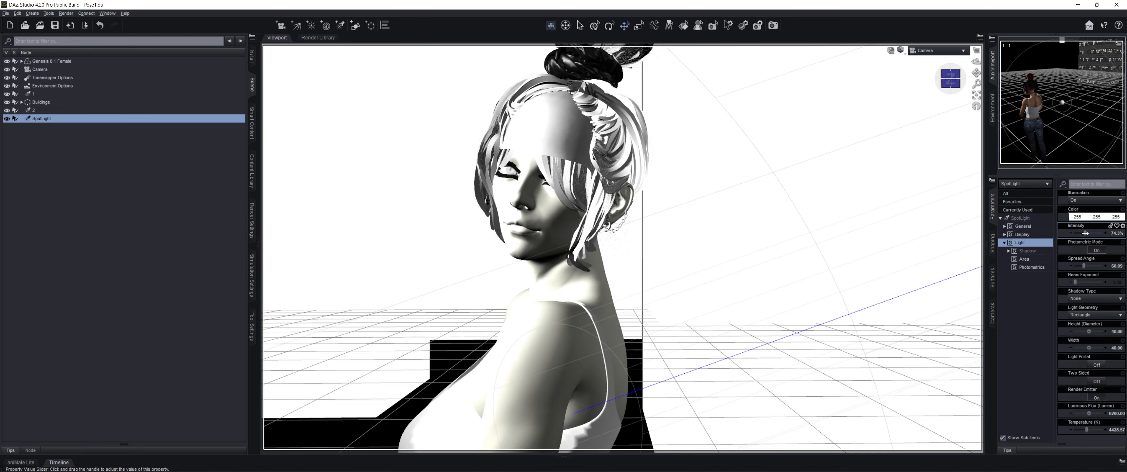
{"action": "left_click_drag", "start_coordinate": [1086, 233], "coordinate": [1082, 233]}
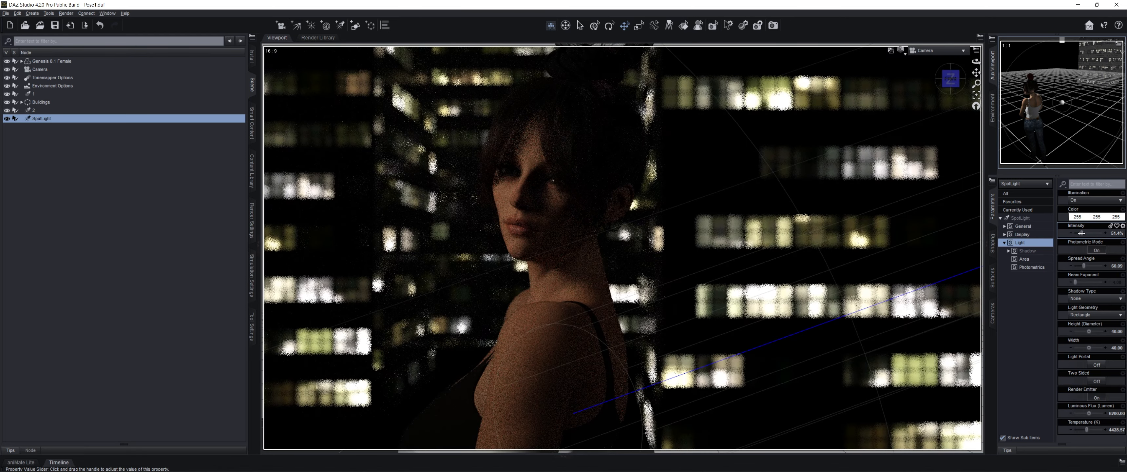
{"action": "left_click_drag", "start_coordinate": [1086, 235], "coordinate": [1077, 232]}
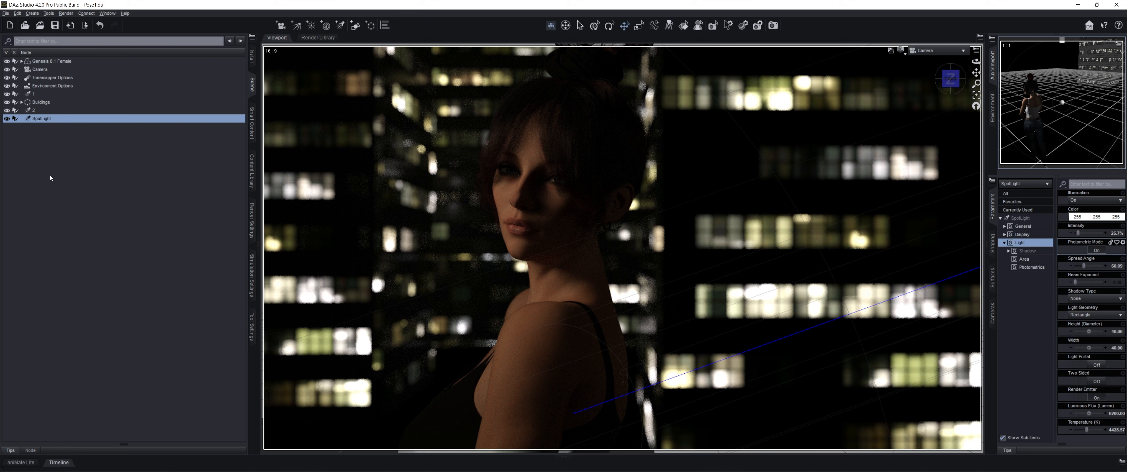
{"action": "left_click", "coordinate": [64, 225]}
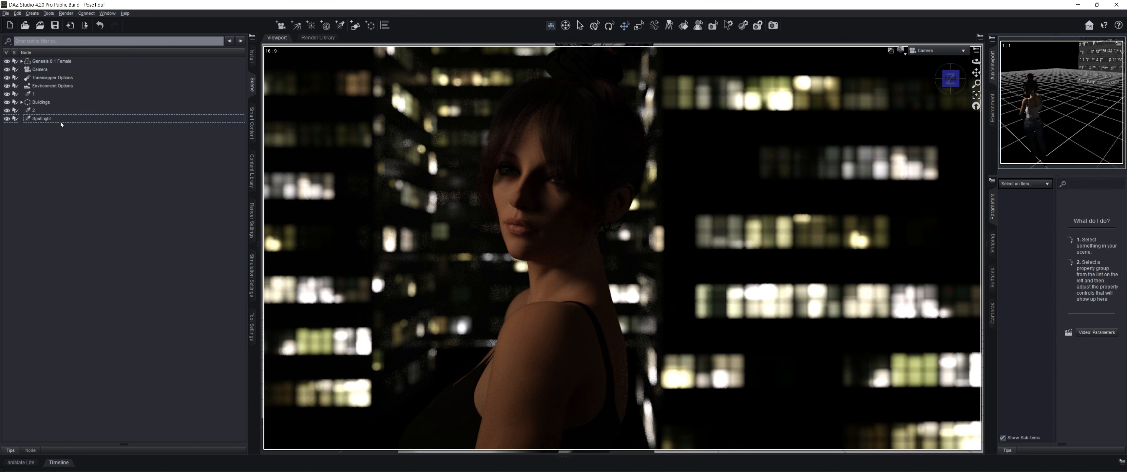
- Hide and show the SpotLight to compare its effect on the figure, then leave it visible and deselected
{"action": "left_click", "coordinate": [50, 121]}
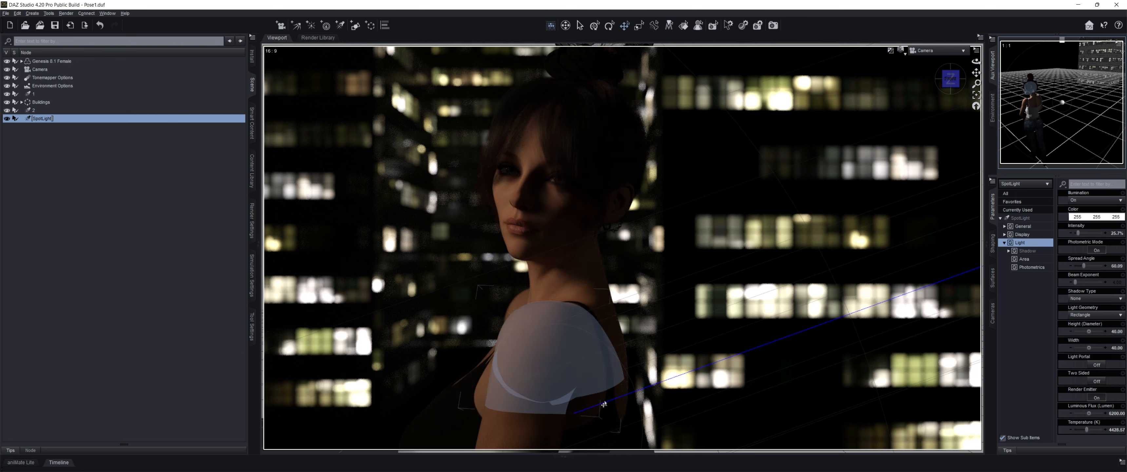
{"action": "left_click", "coordinate": [6, 118]}
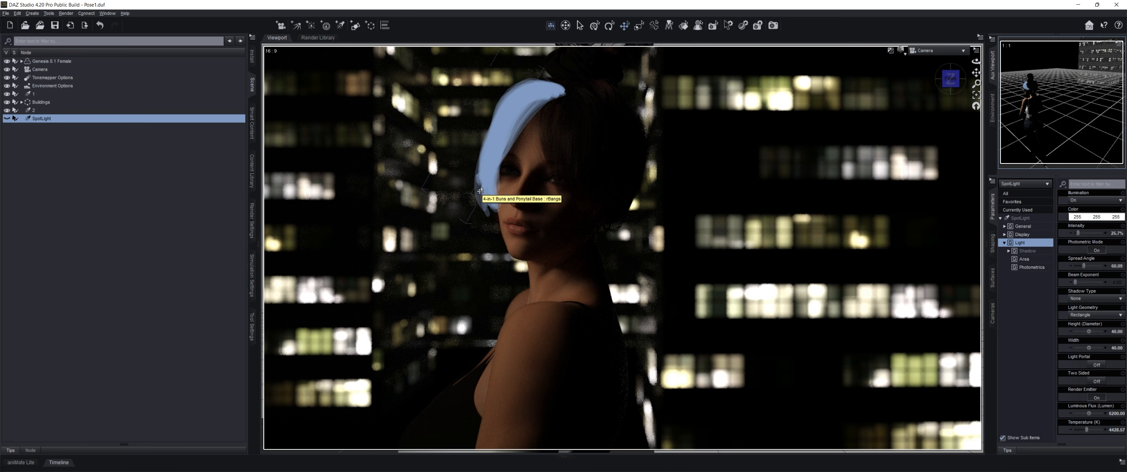
{"action": "left_click", "coordinate": [6, 118]}
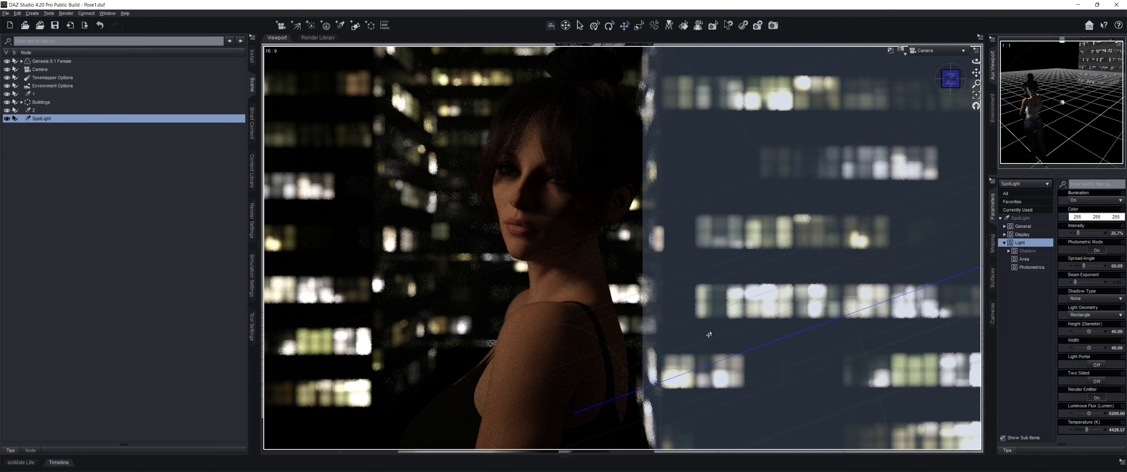
{"action": "left_click", "coordinate": [102, 262]}
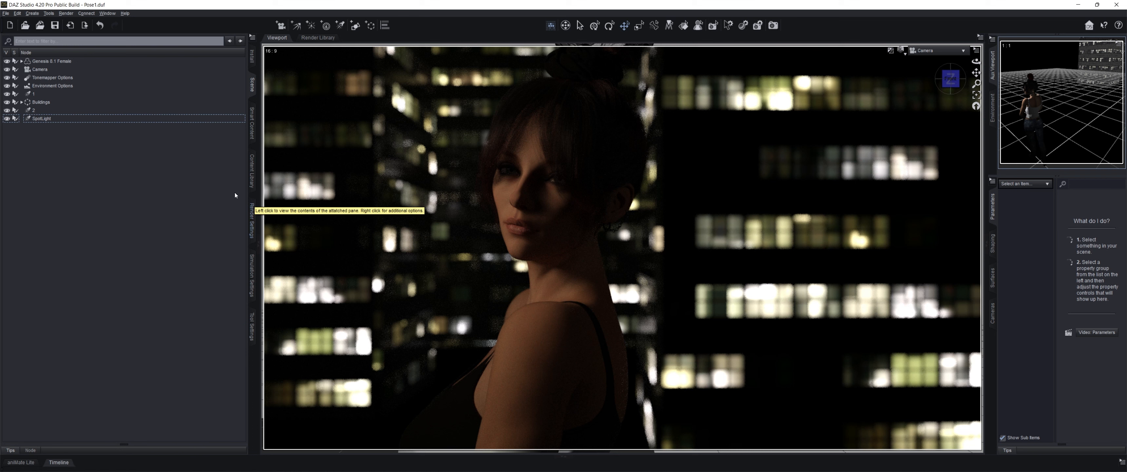
- Rename the SpotLight as 3 and deselect it
{"action": "left_click", "coordinate": [42, 118]}
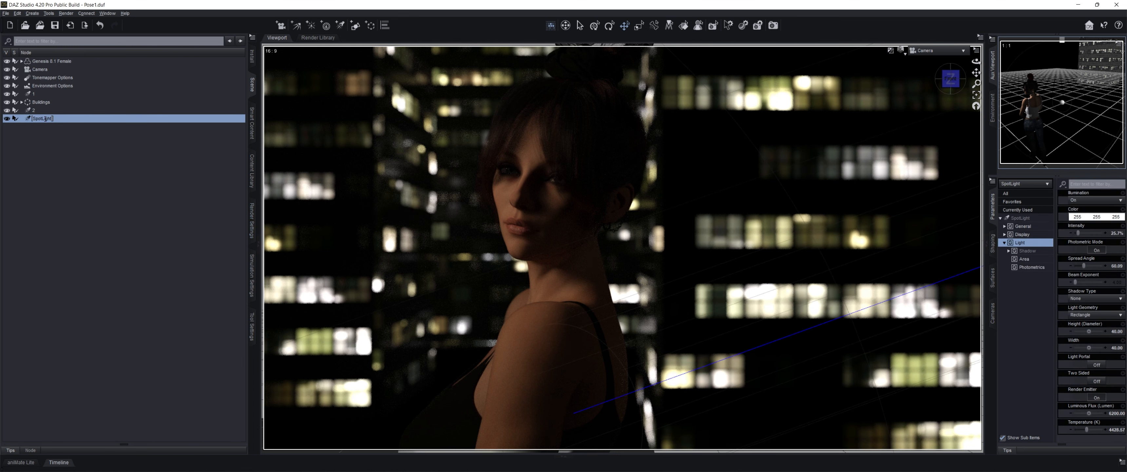
{"action": "type", "text": "3"}
{"action": "key", "text": "Return"}
{"action": "left_click", "coordinate": [94, 234]}
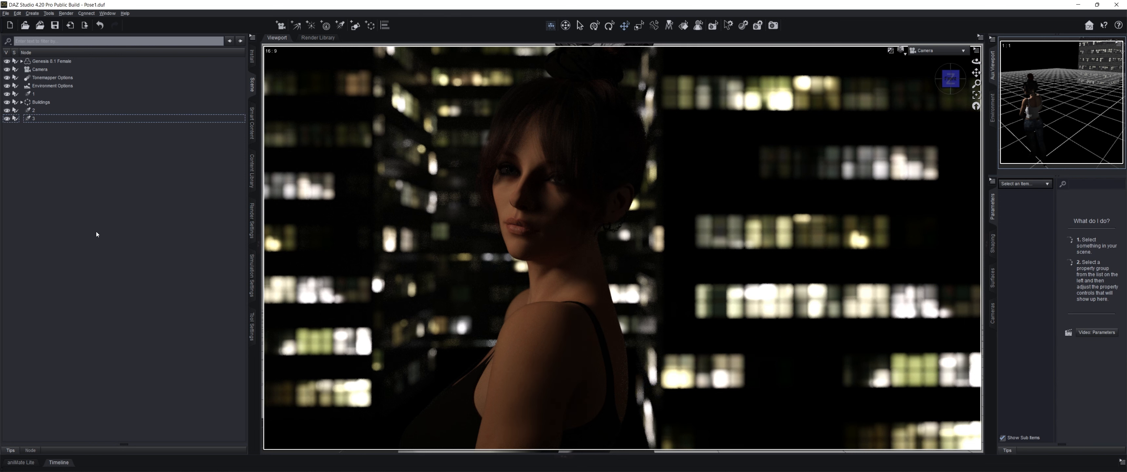
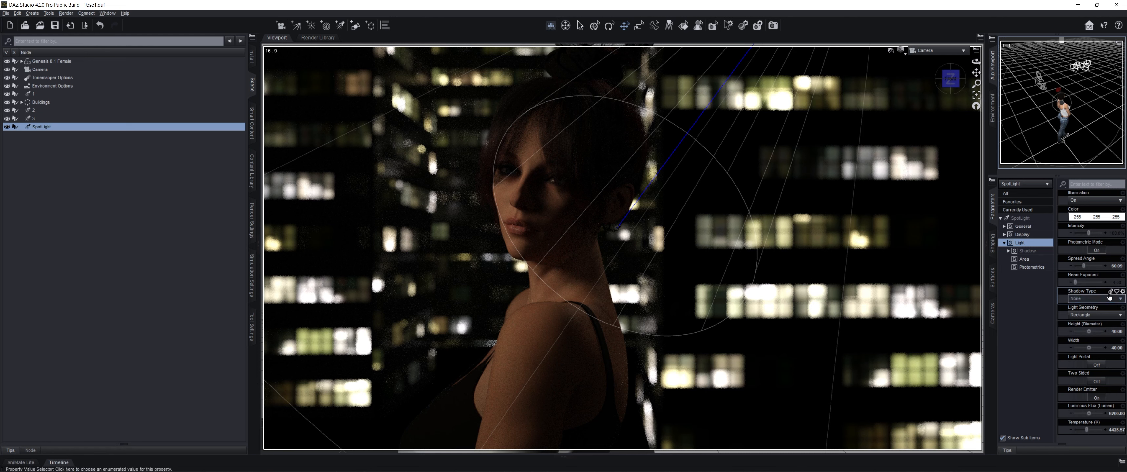
- Set the newest SpotLight's spread angle to 60 and reduce its emitter size, with a width of 10
{"action": "left_click", "coordinate": [1115, 266]}
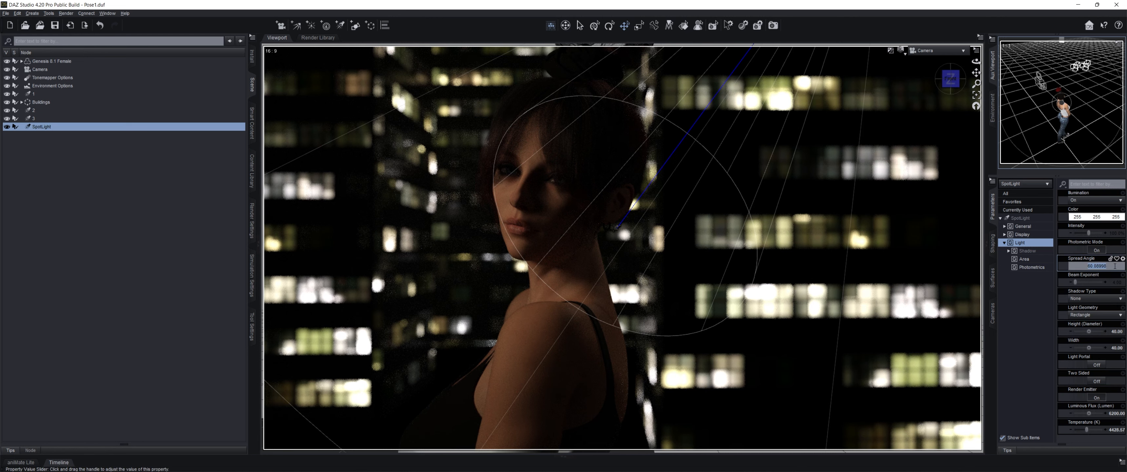
{"action": "type", "text": "60"}
{"action": "key", "text": "Return"}
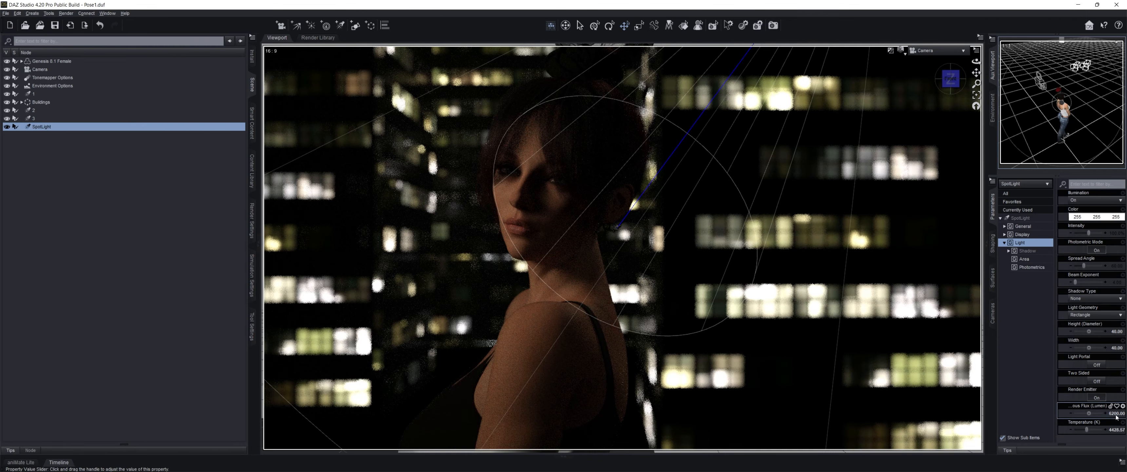
{"action": "left_click", "coordinate": [1120, 332]}
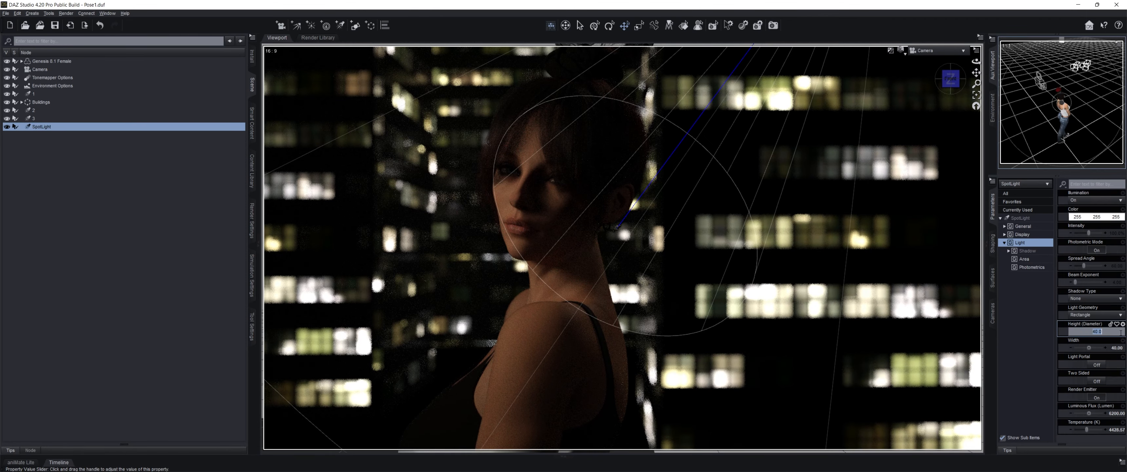
{"action": "key", "text": "Return"}
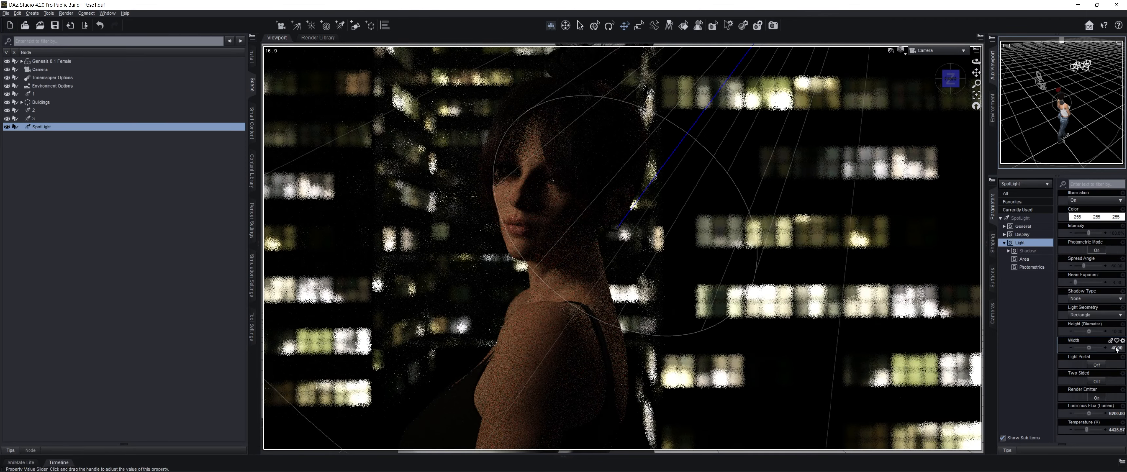
{"action": "left_click", "coordinate": [1116, 347]}
{"action": "type", "text": "10"}
{"action": "key", "text": "Return"}
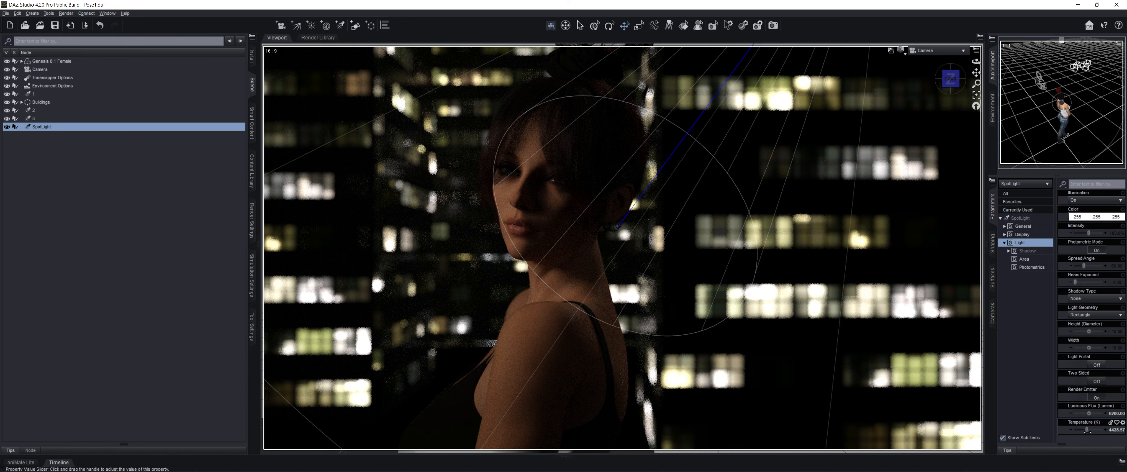
- Raise the newest SpotLight's luminous flux and set its temperature to about 5286 K, tilting the light slightly
{"action": "left_click_drag", "start_coordinate": [1088, 433], "coordinate": [1089, 430]}
{"action": "left_click_drag", "start_coordinate": [1091, 429], "coordinate": [1090, 430]}
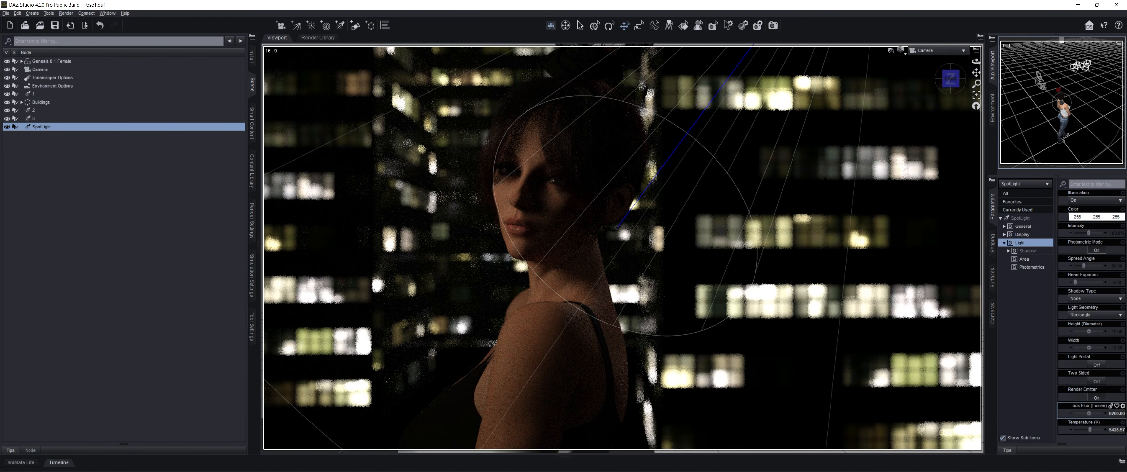
{"action": "double_click", "coordinate": [1116, 416]}
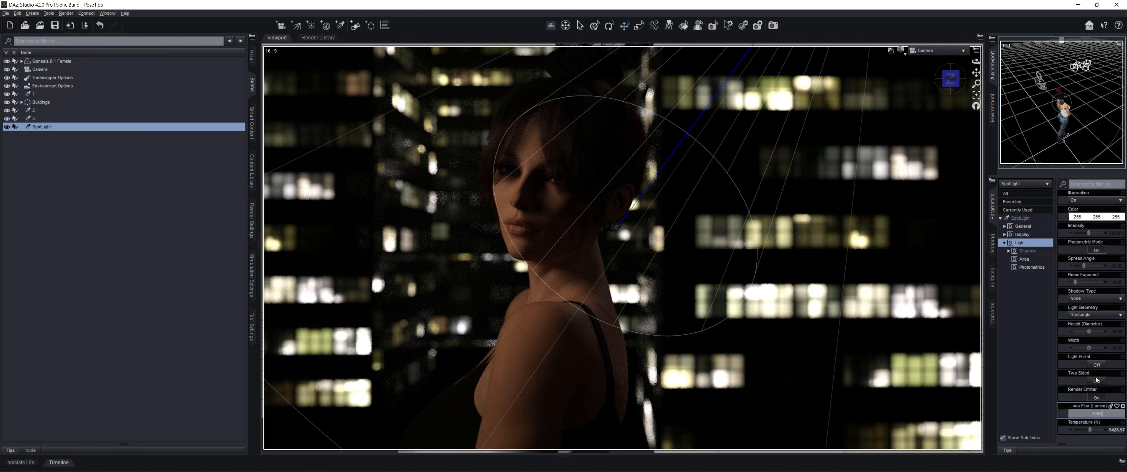
{"action": "key", "text": "Return"}
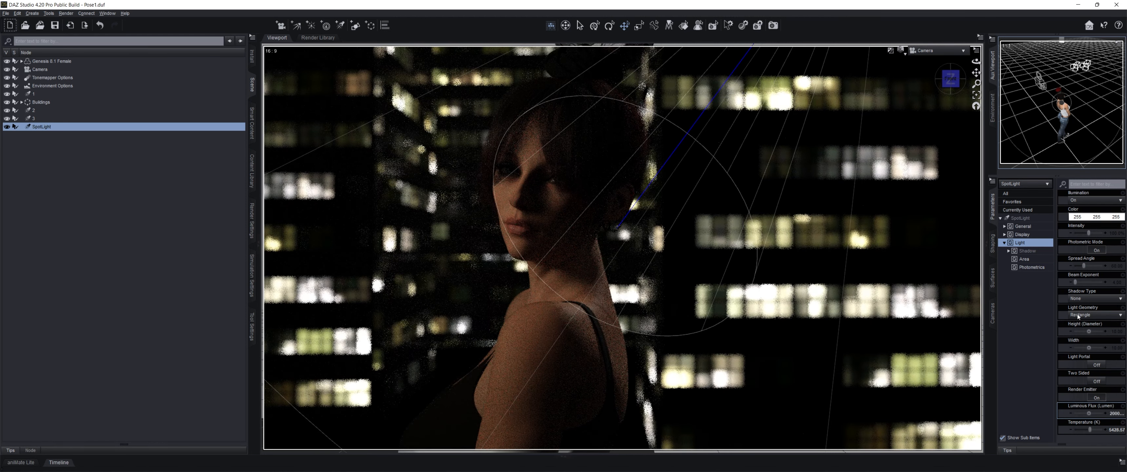
{"action": "left_click_drag", "start_coordinate": [1118, 67], "coordinate": [1118, 55]}
{"action": "left_click_drag", "start_coordinate": [1089, 429], "coordinate": [1089, 429]}
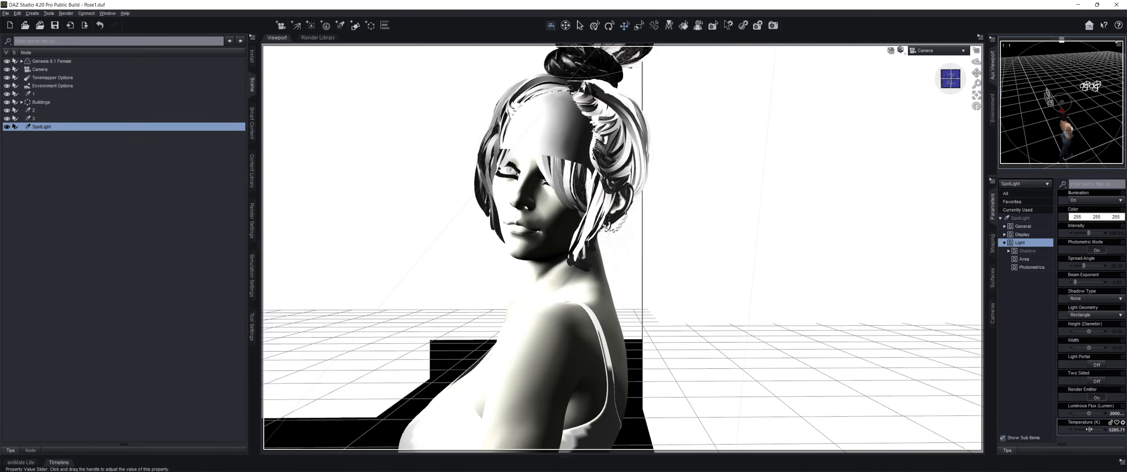
- Dolly and orbit the SpotLight through the auxiliary viewport to aim it at the figure from behind
{"action": "scroll", "coordinate": [1101, 125], "scroll_direction": "up", "scroll_amount": 4}
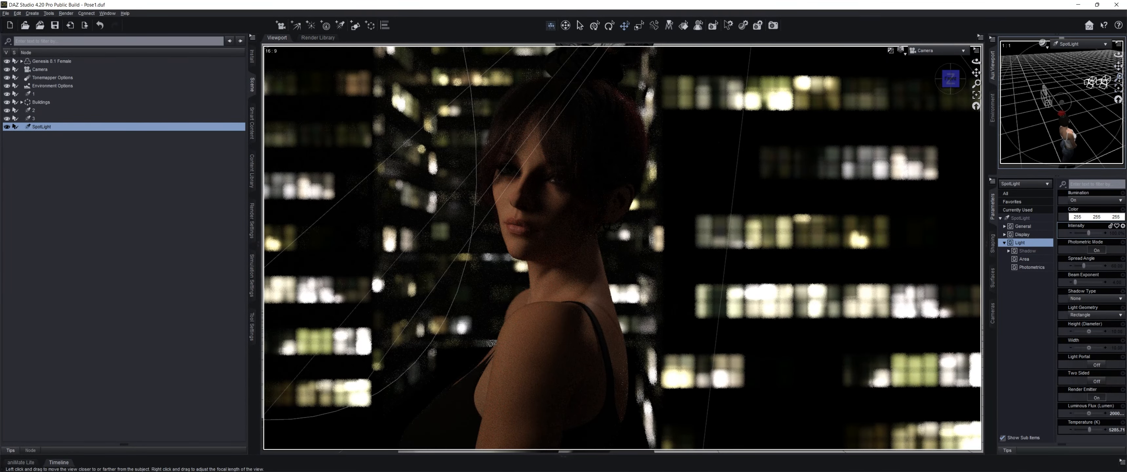
{"action": "left_click_drag", "start_coordinate": [1118, 99], "coordinate": [1117, 100]}
{"action": "left_click_drag", "start_coordinate": [1118, 55], "coordinate": [1117, 57]}
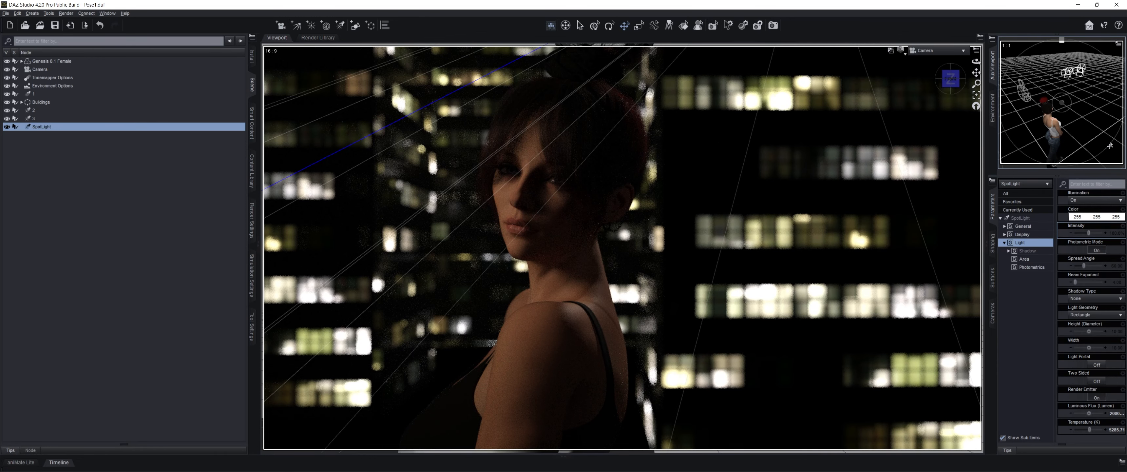
{"action": "mouse_move", "coordinate": [1118, 55]}
{"action": "left_mouse_down"}
{"action": "mouse_move", "coordinate": [1117, 63]}
{"action": "mouse_move", "coordinate": [1118, 47]}
{"action": "left_mouse_up"}
{"action": "scroll", "coordinate": [1077, 100], "scroll_direction": "down", "scroll_amount": 4}
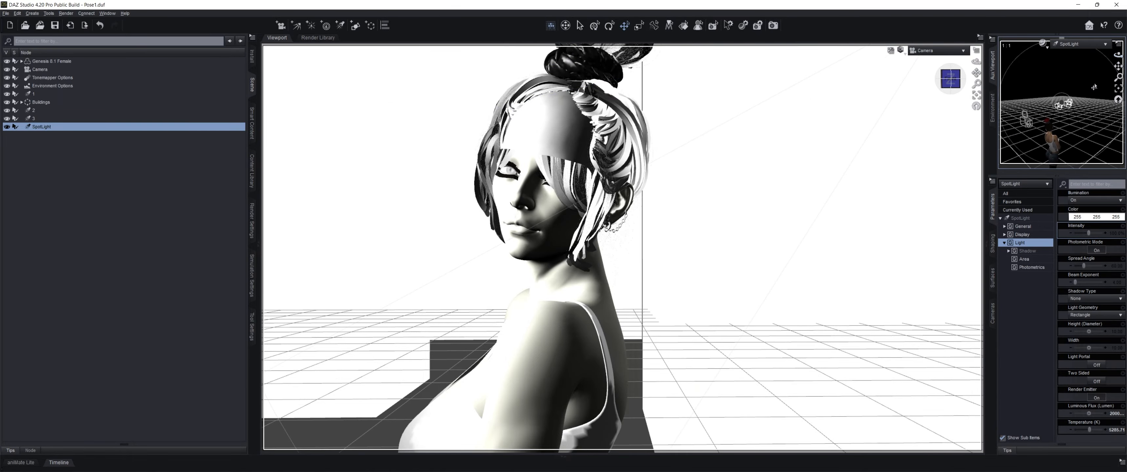
- Narrow the SpotLight's spread angle to about 25.7 while orbiting and moving the light closer to the figure's head
{"action": "left_click_drag", "start_coordinate": [1083, 266], "coordinate": [1080, 265]}
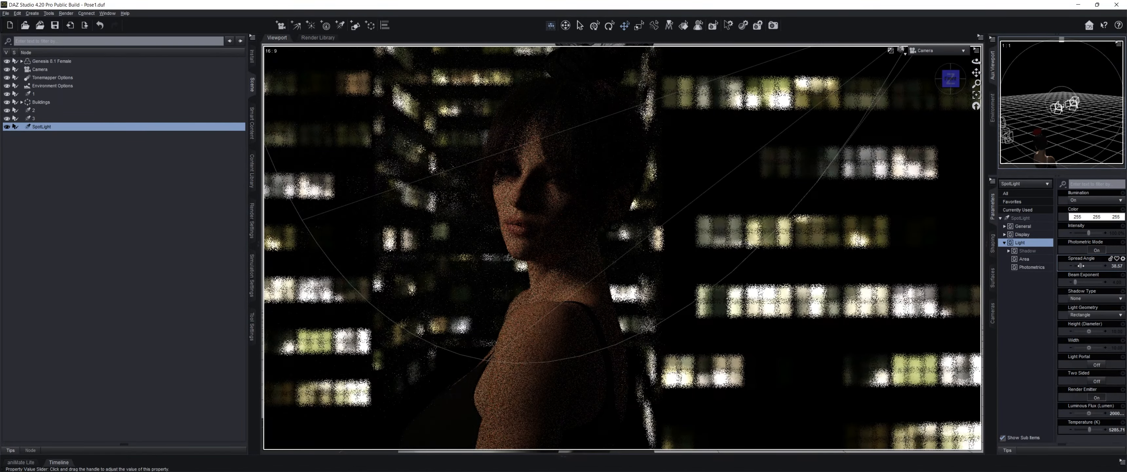
{"action": "left_click_drag", "start_coordinate": [1104, 138], "coordinate": [1076, 119]}
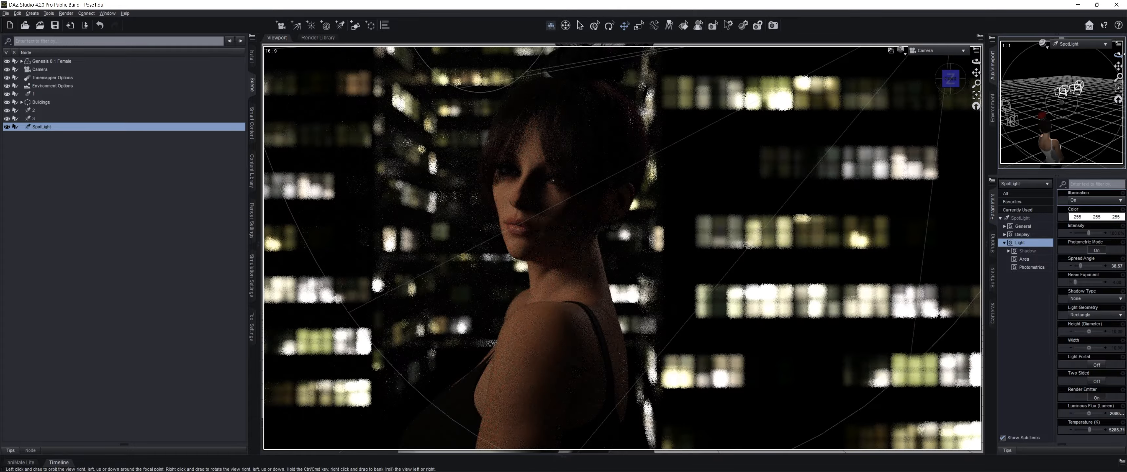
{"action": "scroll", "coordinate": [1075, 119], "scroll_direction": "up", "scroll_amount": 4}
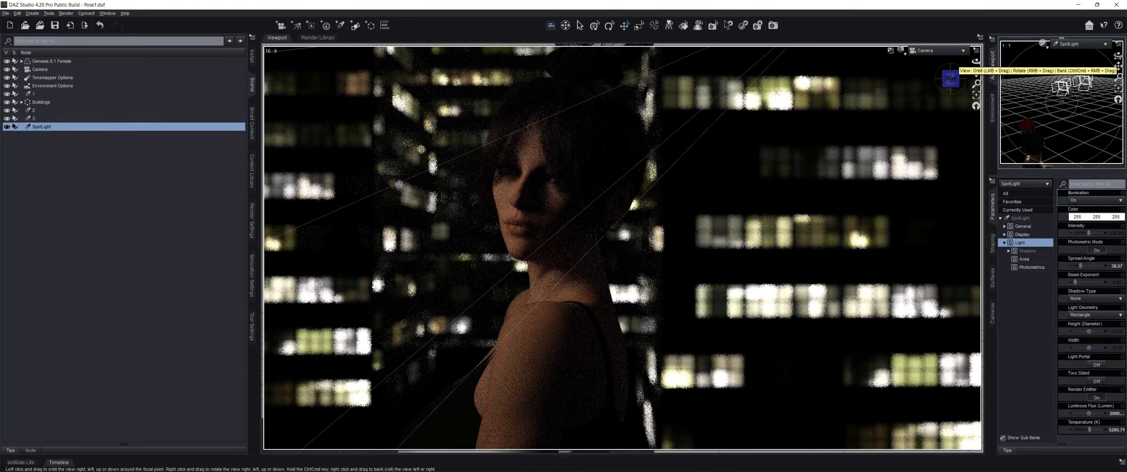
{"action": "left_click_drag", "start_coordinate": [1118, 55], "coordinate": [1118, 58]}
{"action": "left_click_drag", "start_coordinate": [1080, 265], "coordinate": [1079, 265]}
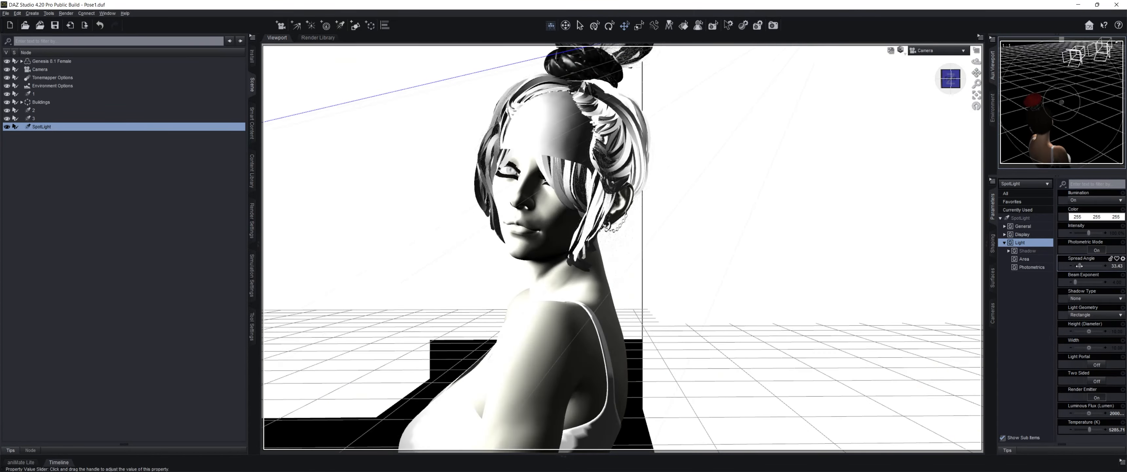
- Orbit the SpotLight to a low angle behind the figure and pull it back so it covers her hair and shoulders
{"action": "left_click_drag", "start_coordinate": [1117, 77], "coordinate": [1118, 52]}
{"action": "scroll", "coordinate": [1076, 143], "scroll_direction": "down", "scroll_amount": 4}
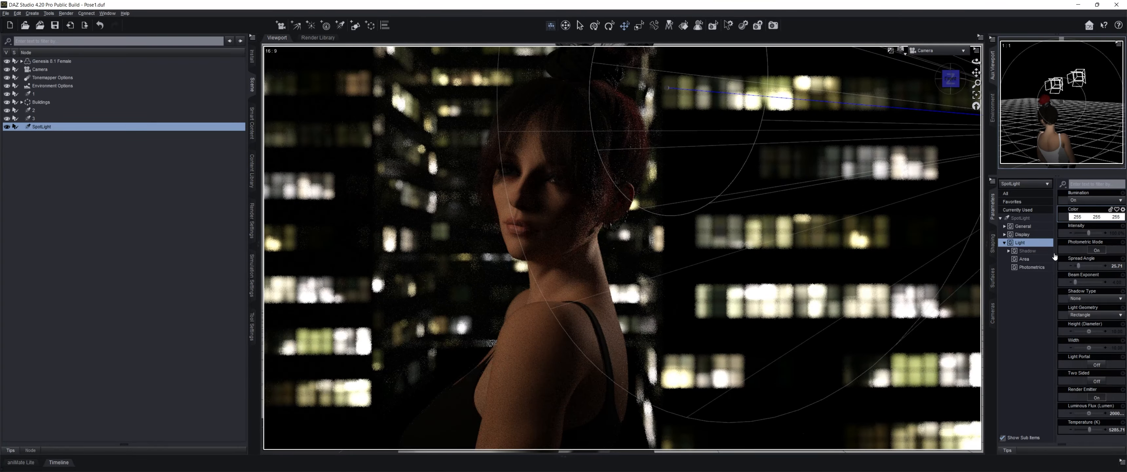
{"action": "left_click_drag", "start_coordinate": [1119, 62], "coordinate": [1088, 66]}
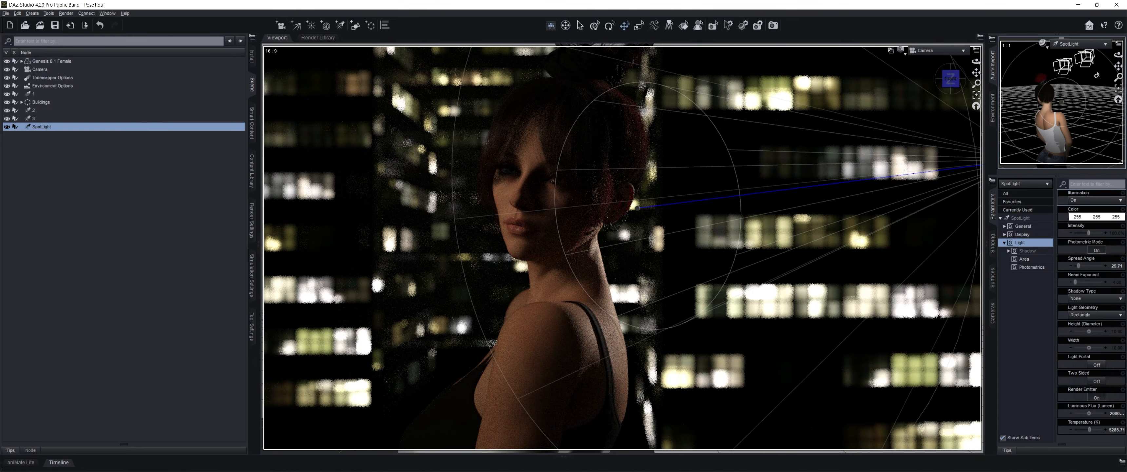
{"action": "left_click_drag", "start_coordinate": [1118, 65], "coordinate": [1109, 65]}
{"action": "scroll", "coordinate": [1090, 88], "scroll_direction": "down", "scroll_amount": 1}
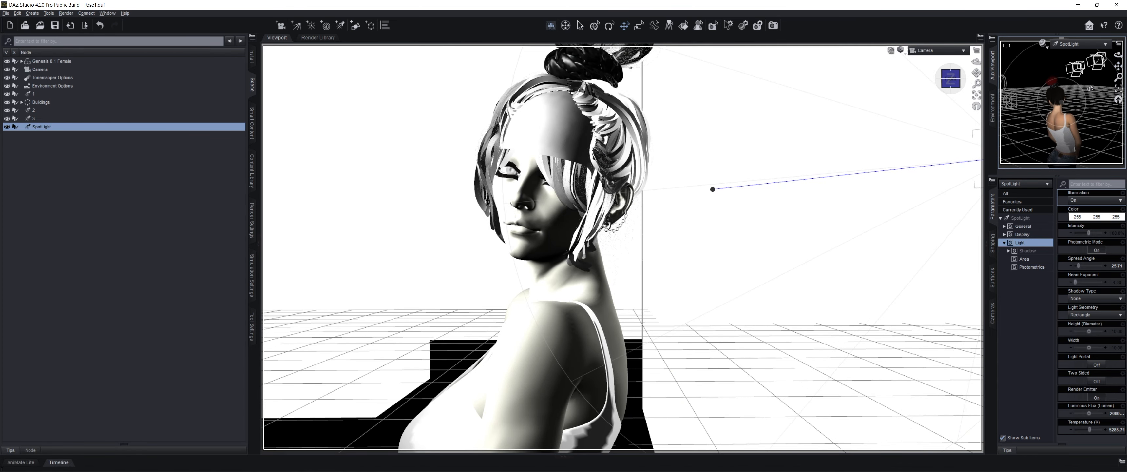
{"action": "scroll", "coordinate": [1090, 89], "scroll_direction": "down", "scroll_amount": 2}
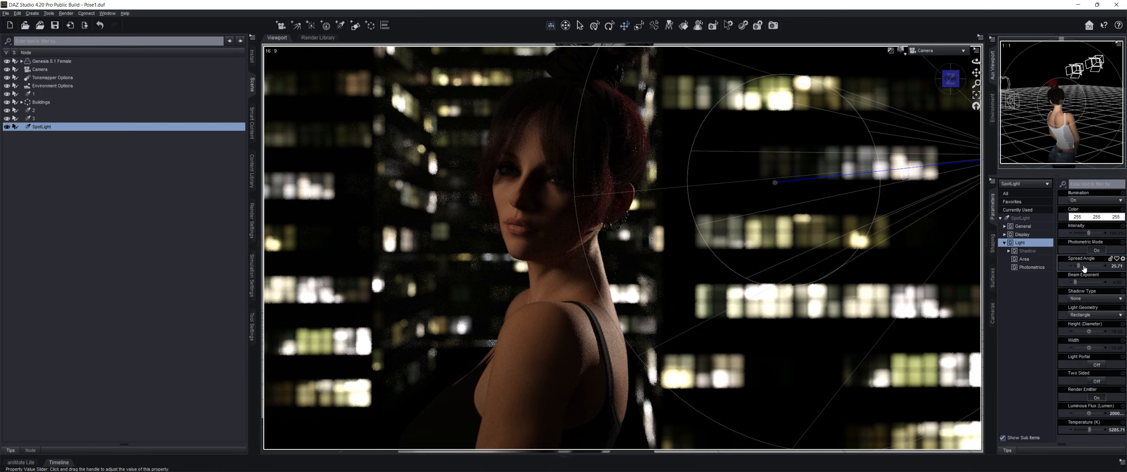
- Widen the SpotLight's spread angle to about 40 and orbit the light farther back behind the figure
{"action": "left_click_drag", "start_coordinate": [1084, 266], "coordinate": [1098, 266]}
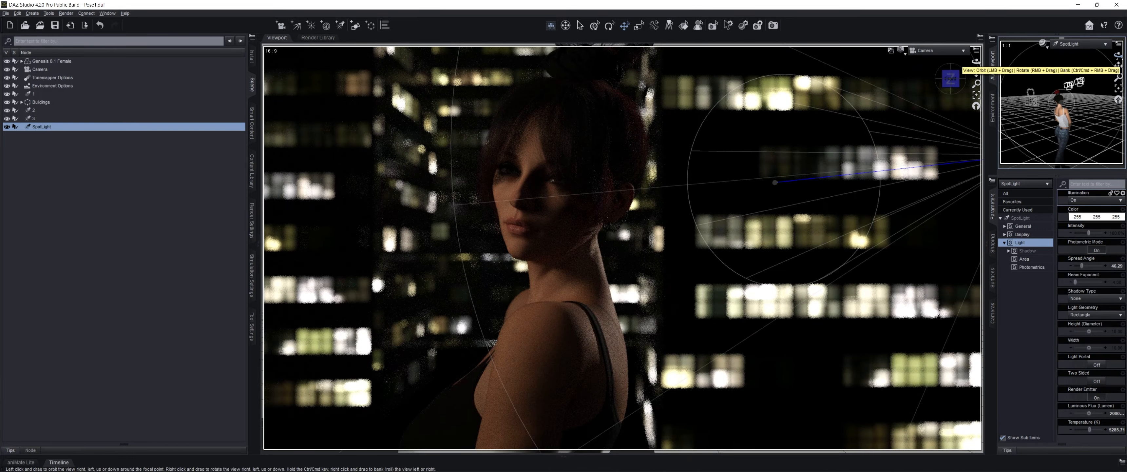
{"action": "mouse_move", "coordinate": [1119, 58]}
{"action": "left_mouse_down"}
{"action": "mouse_move", "coordinate": [1110, 67]}
{"action": "mouse_move", "coordinate": [1123, 80]}
{"action": "mouse_move", "coordinate": [1117, 56]}
{"action": "left_mouse_up"}
{"action": "scroll", "coordinate": [1097, 112], "scroll_direction": "down", "scroll_amount": 2}
{"action": "scroll", "coordinate": [1097, 112], "scroll_direction": "down", "scroll_amount": 2}
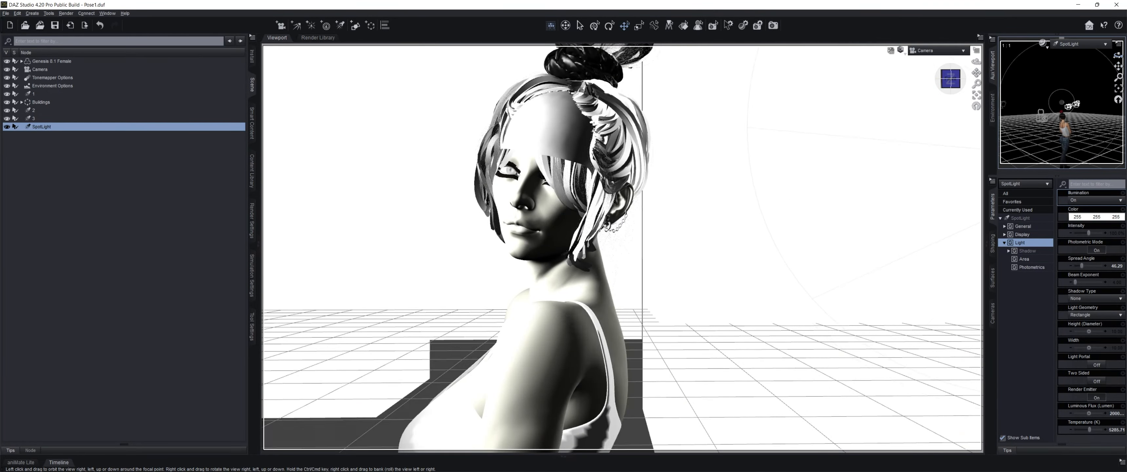
- Narrow the SpotLight's spread angle to about 7.7 and orbit the light behind the figure's head
{"action": "left_click_drag", "start_coordinate": [1081, 266], "coordinate": [1075, 266]}
{"action": "left_click_drag", "start_coordinate": [1119, 55], "coordinate": [1117, 59]}
- Set the SpotLight's luminous flux to 9000 and lower its intensity to about 20%
{"action": "left_click_drag", "start_coordinate": [1088, 233], "coordinate": [1078, 233]}
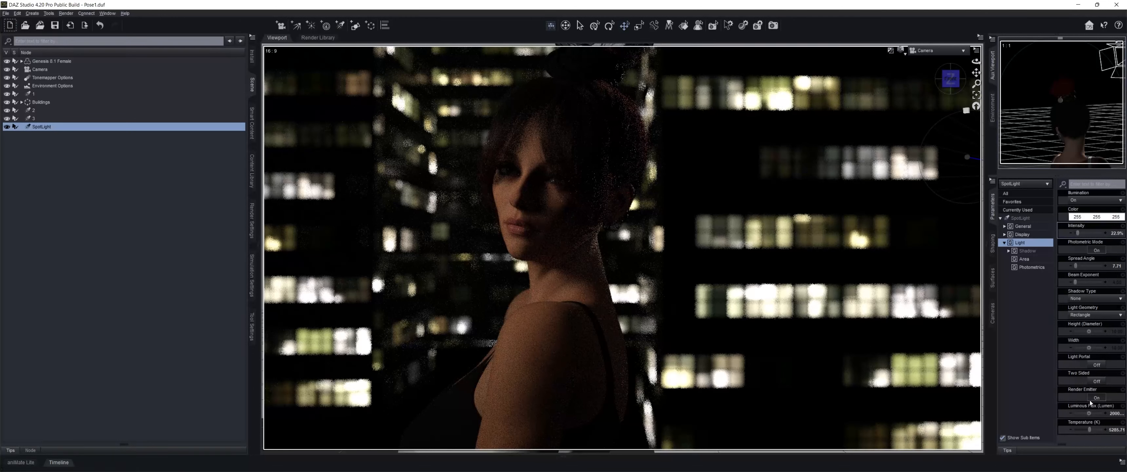
{"action": "left_click", "coordinate": [1117, 413]}
{"action": "type", "text": "9000"}
{"action": "key", "text": "Return"}
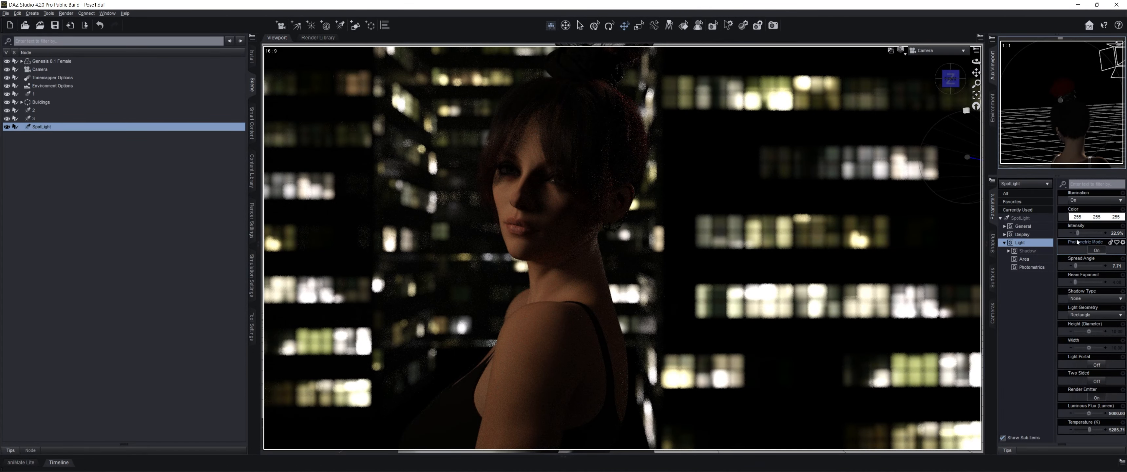
{"action": "left_click_drag", "start_coordinate": [1079, 233], "coordinate": [1077, 233]}
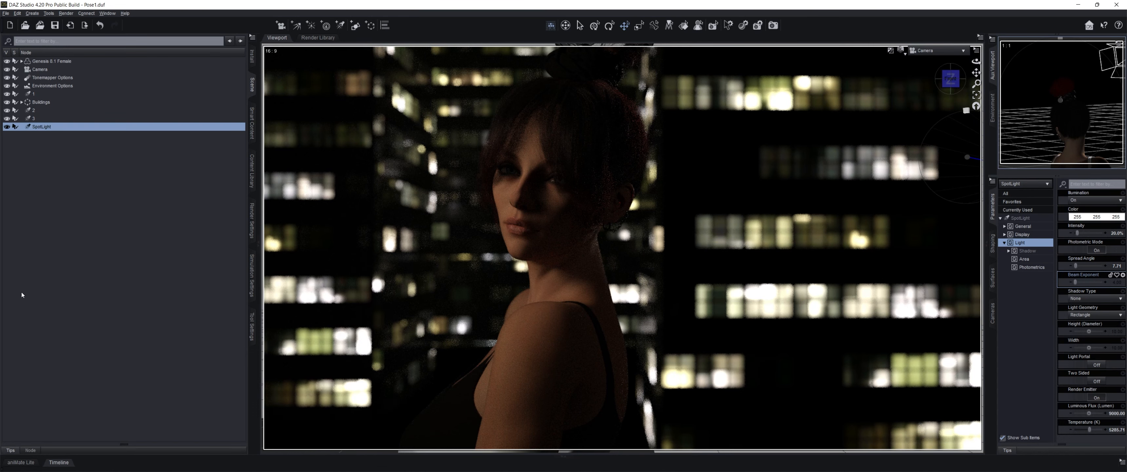
- Rename the SpotLight as 4 in the scene list and clear the selection
{"action": "left_click", "coordinate": [93, 179]}
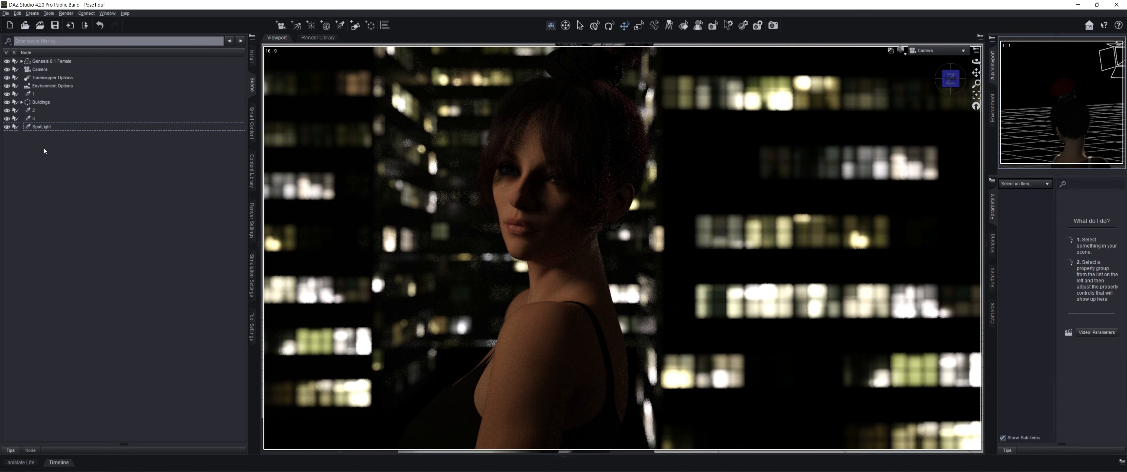
{"action": "left_click", "coordinate": [43, 129]}
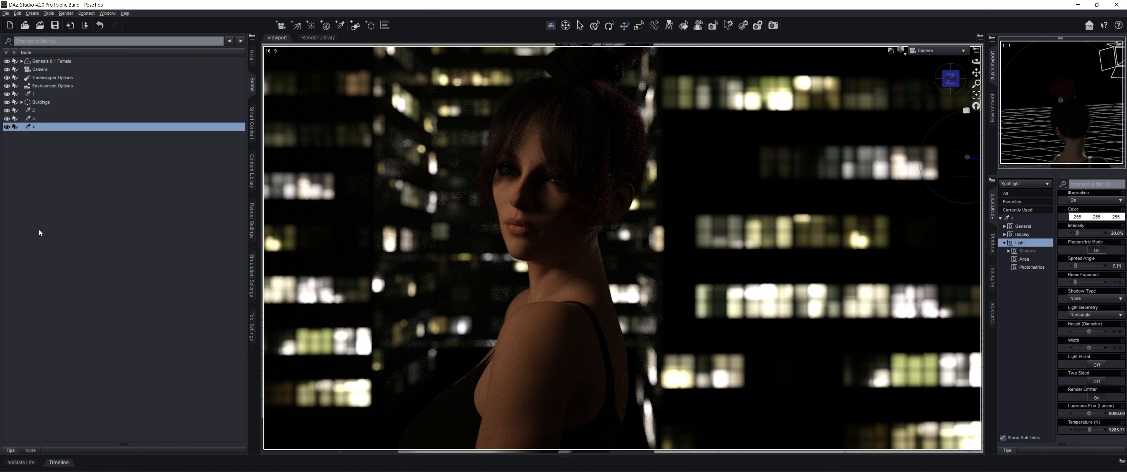
{"action": "left_click", "coordinate": [54, 234]}
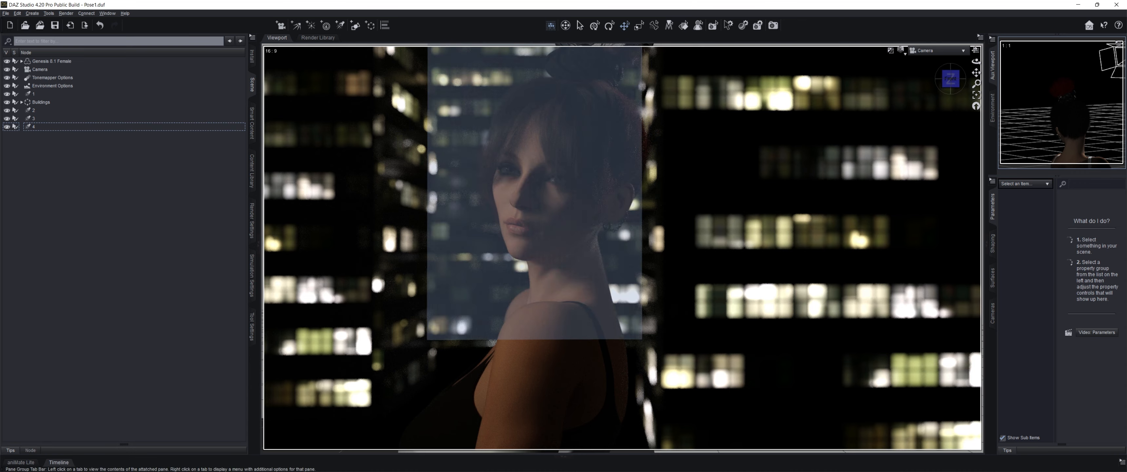
{"action": "left_click_drag", "start_coordinate": [1118, 55], "coordinate": [1111, 69]}
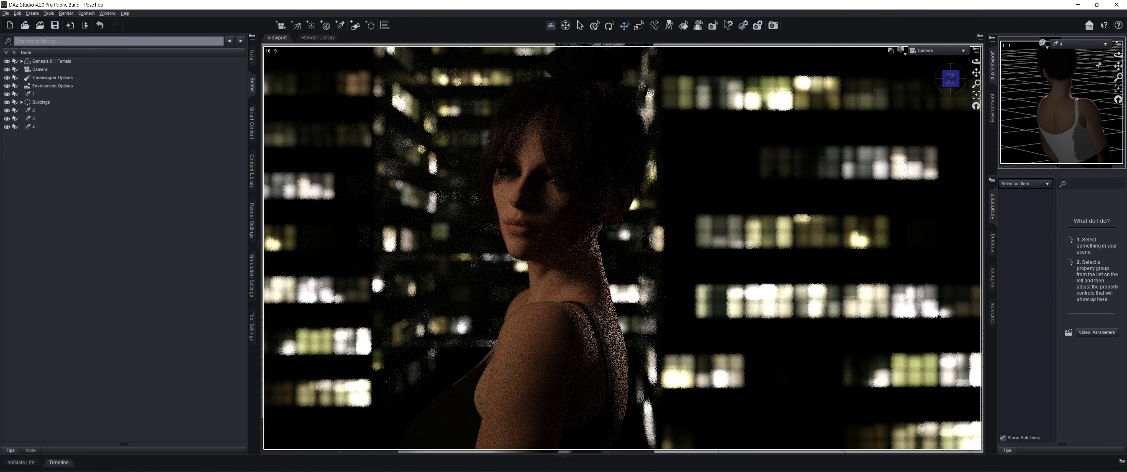
{"action": "key", "text": "ctrl+z"}
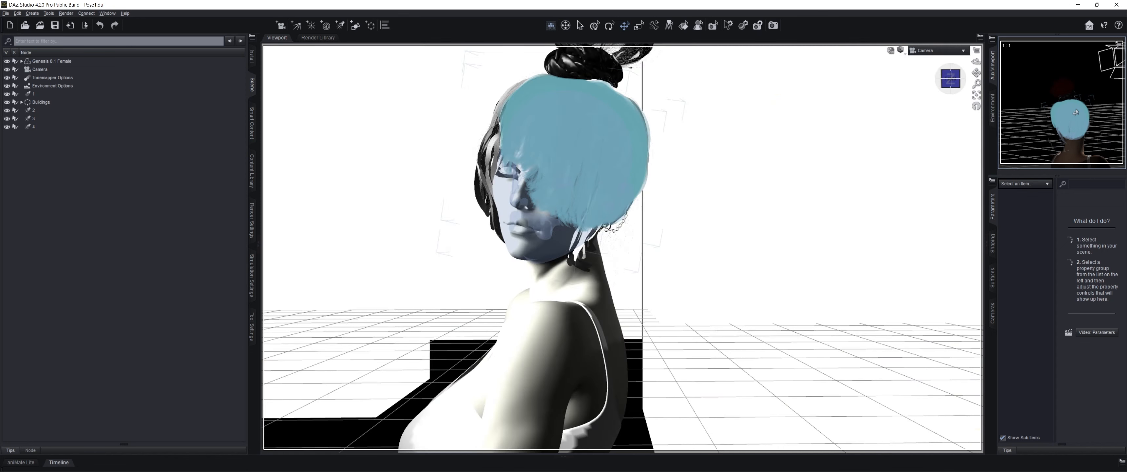
{"action": "left_click", "coordinate": [1112, 65]}
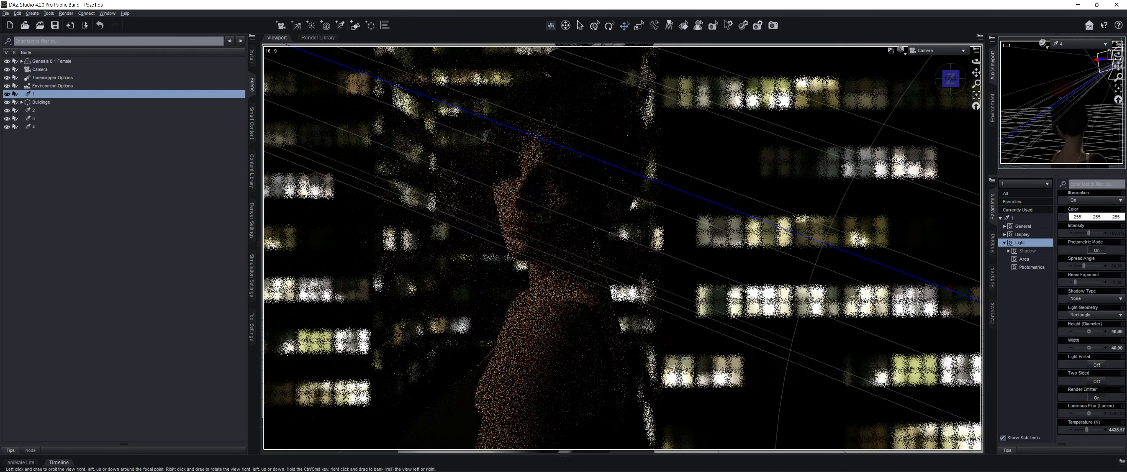
- Shift light 4 slightly through its auxiliary view and lower its intensity to about 12%
{"action": "left_click_drag", "start_coordinate": [1117, 65], "coordinate": [1117, 61]}
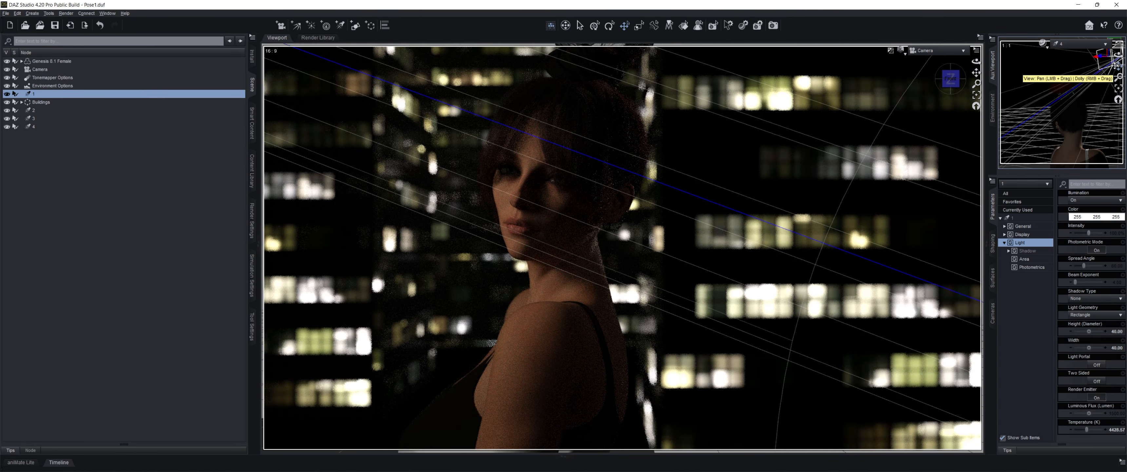
{"action": "left_click", "coordinate": [137, 207]}
{"action": "left_click", "coordinate": [93, 126]}
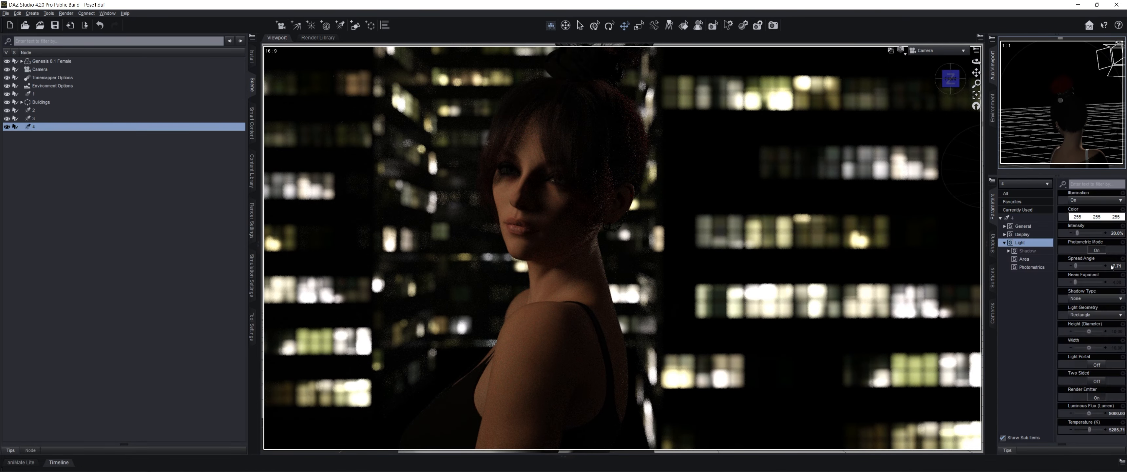
{"action": "left_click", "coordinate": [1069, 235]}
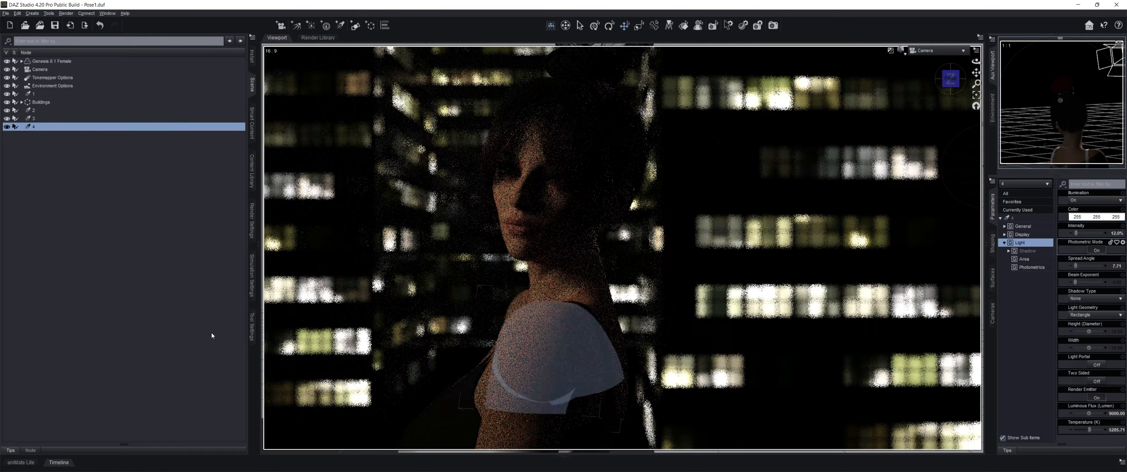
{"action": "left_click", "coordinate": [72, 285]}
- Find the Mouth Funnel parameter of Genesis 8.1 Female and raise it to about 11%
{"action": "left_click", "coordinate": [44, 61]}
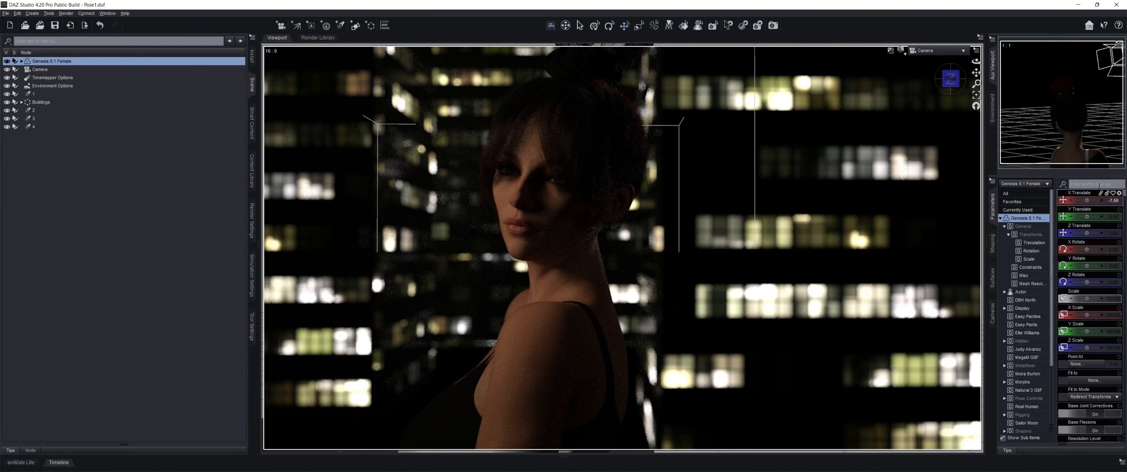
{"action": "type", "text": "mouth fun"}
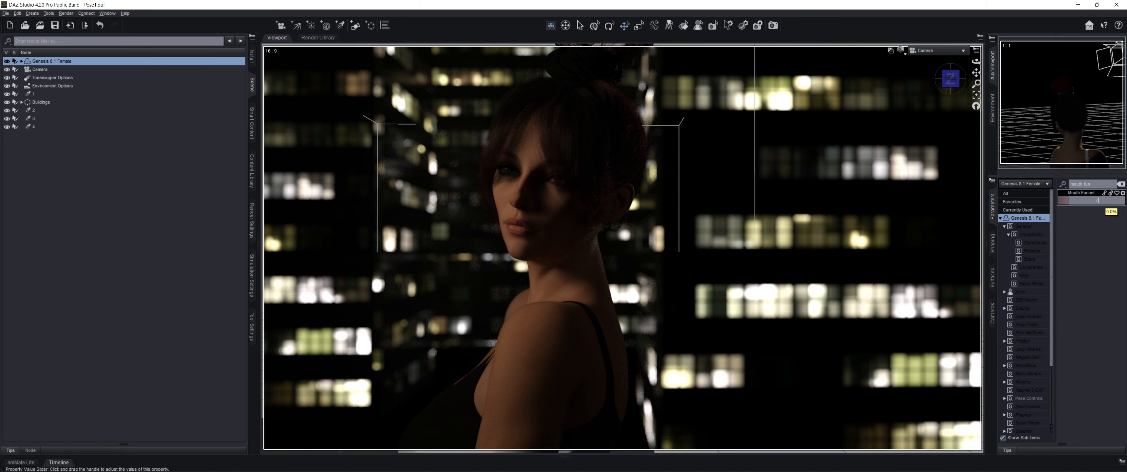
{"action": "key", "text": "Return"}
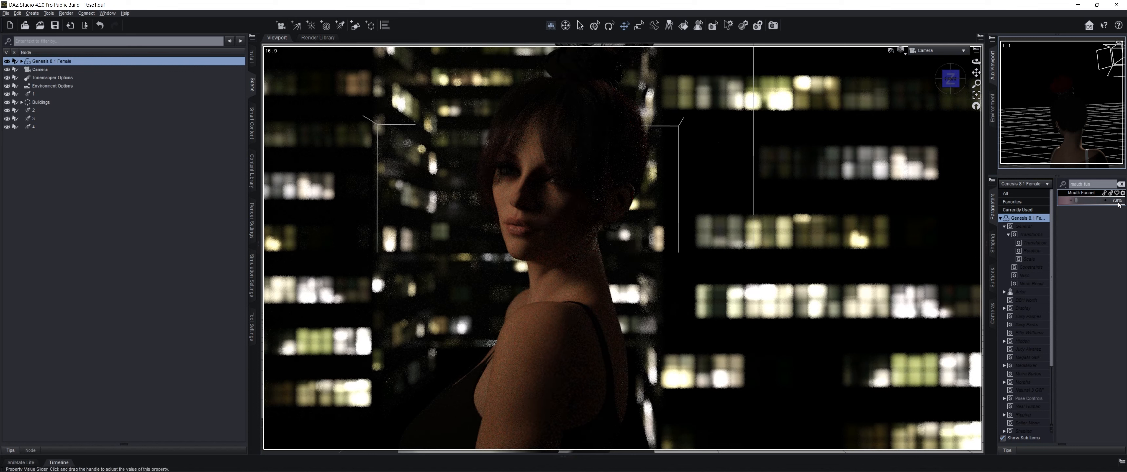
{"action": "left_click", "coordinate": [1118, 201]}
{"action": "type", "text": "14"}
{"action": "key", "text": "Return"}
{"action": "key", "text": "Return"}
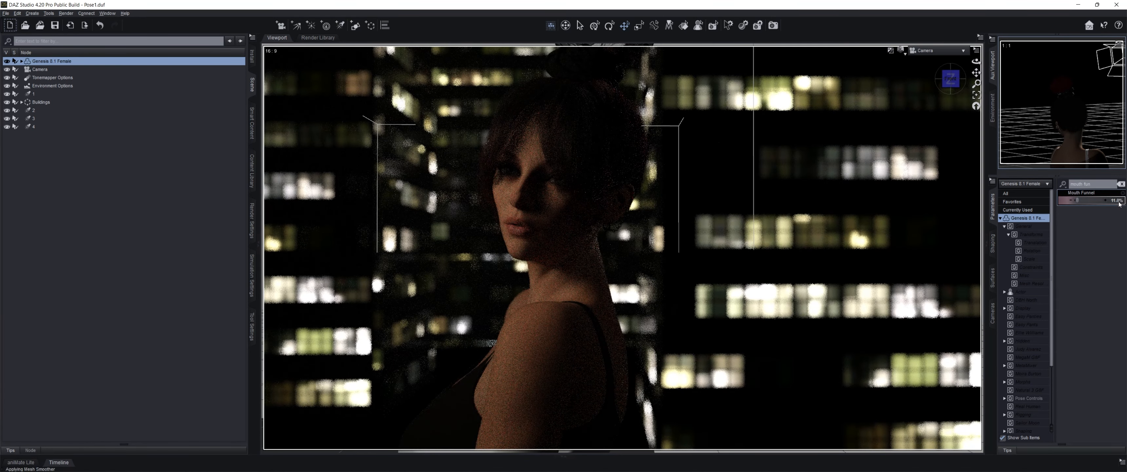
- Filter the figure's parameters by "eye" and turn off Eye Look Automatic
{"action": "double_click", "coordinate": [1096, 185]}
{"action": "type", "text": "eye"}
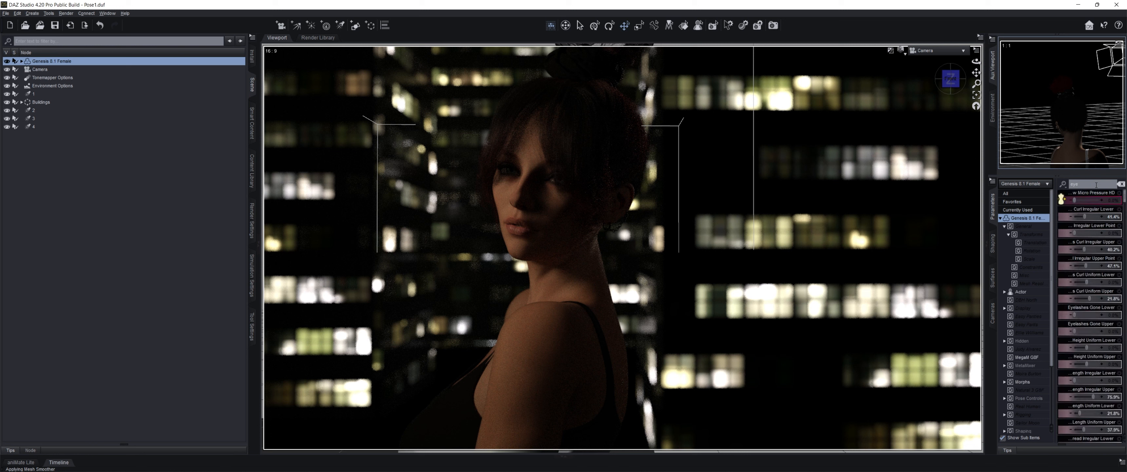
{"action": "left_click_drag", "start_coordinate": [1124, 198], "coordinate": [1125, 431]}
{"action": "scroll", "coordinate": [1090, 358], "scroll_direction": "up", "scroll_amount": 5}
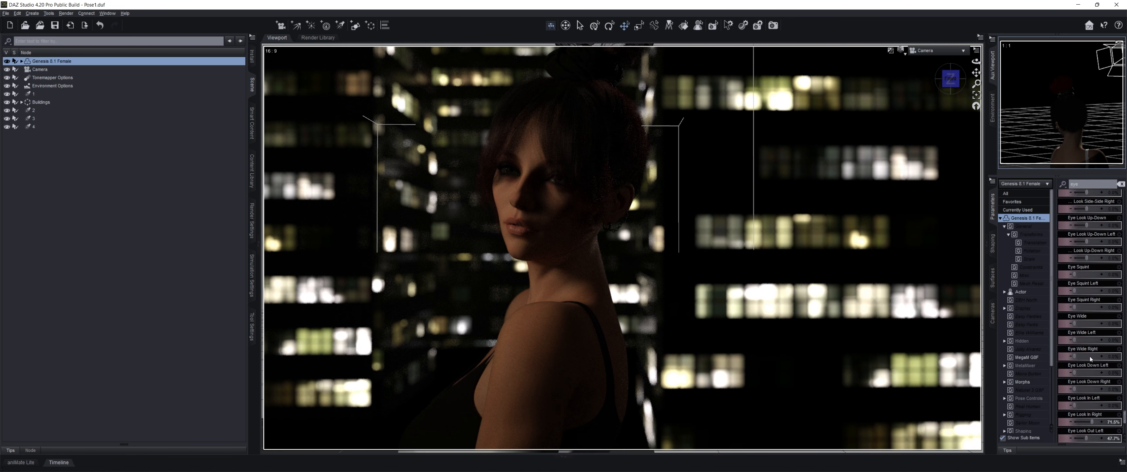
{"action": "scroll", "coordinate": [1091, 359], "scroll_direction": "up", "scroll_amount": 2}
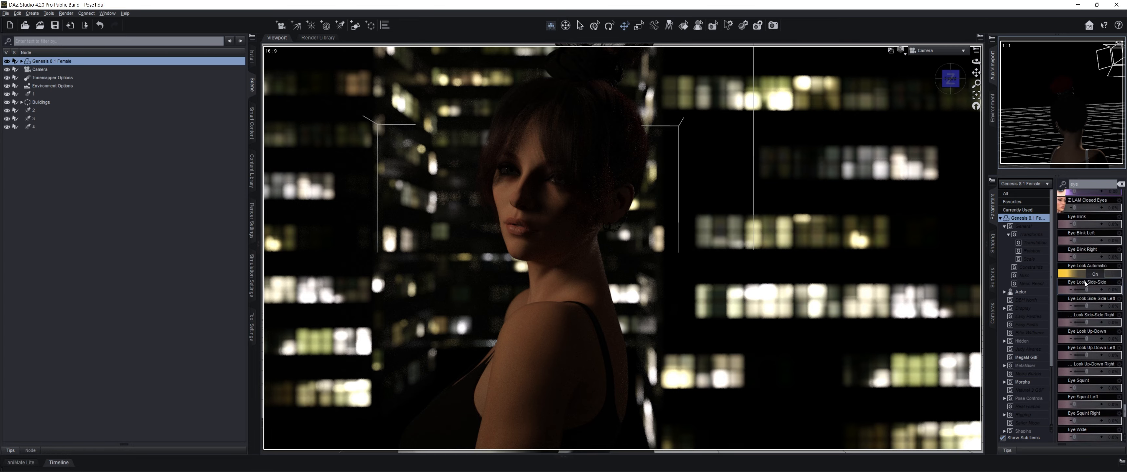
{"action": "left_click", "coordinate": [1092, 275]}
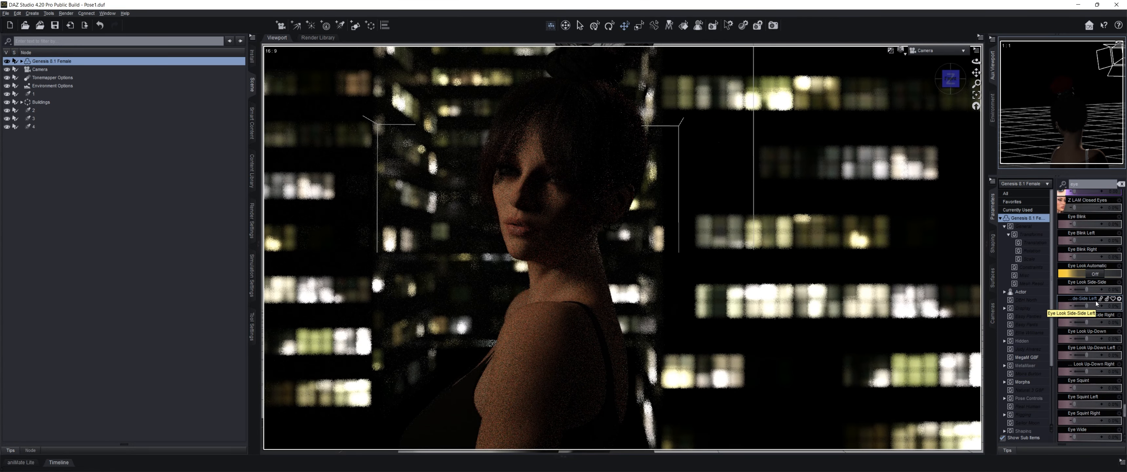
- Turn the figure's gaze with a negative Eye Look Side-Side value and set Eye Squint to 5%
{"action": "left_click_drag", "start_coordinate": [1086, 289], "coordinate": [1085, 289]}
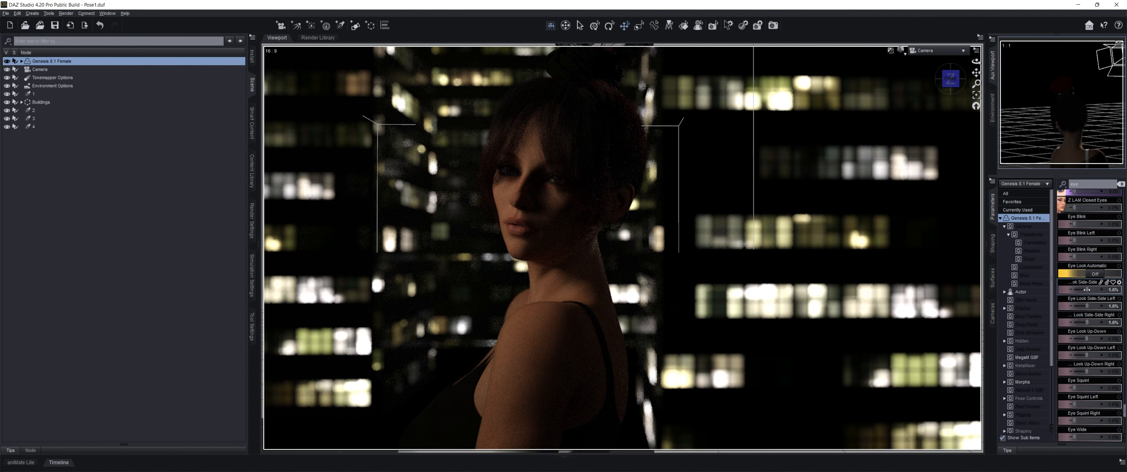
{"action": "left_click_drag", "start_coordinate": [1076, 293], "coordinate": [1072, 293]}
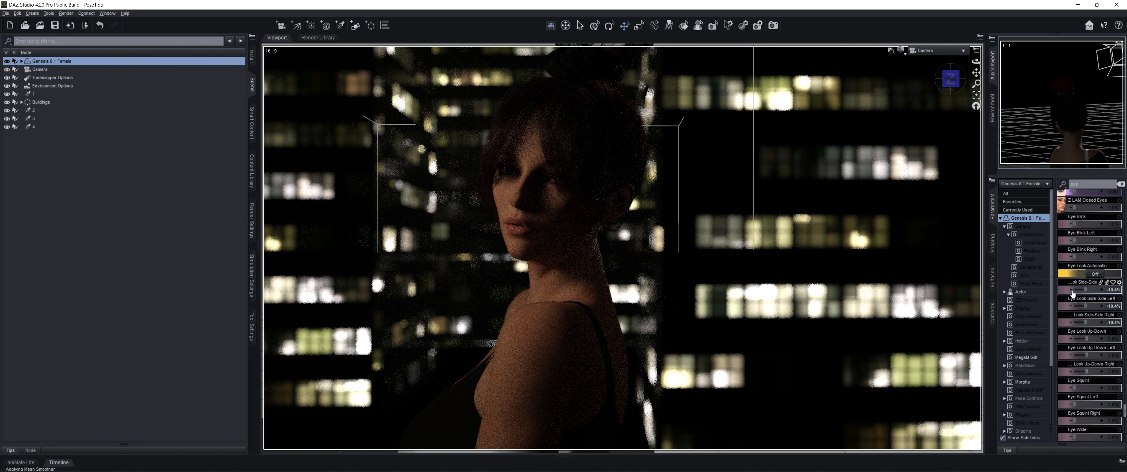
{"action": "left_click", "coordinate": [1118, 388]}
{"action": "type", "text": "5"}
{"action": "key", "text": "Return"}
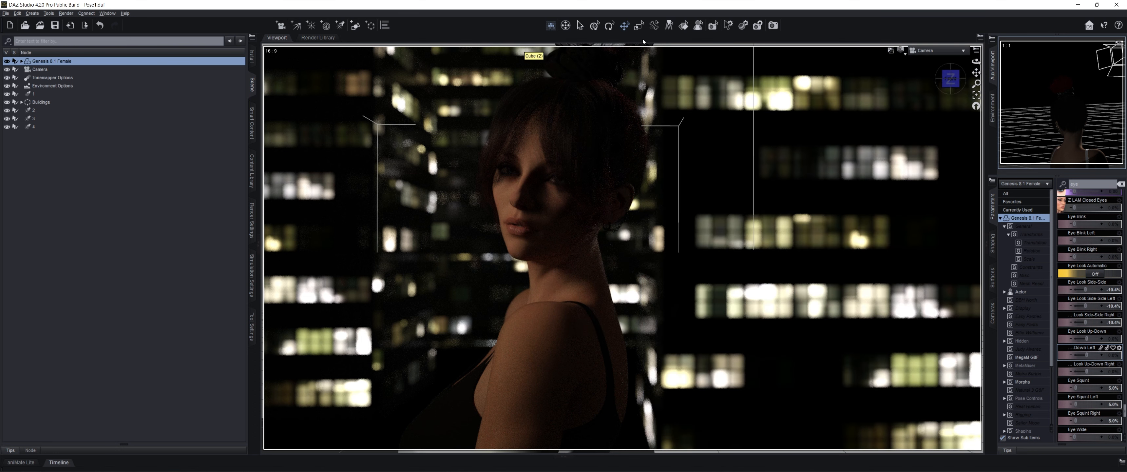
- Pick the surface of the Cube (2) building behind the figure and set its emission luminance to 150
{"action": "left_click", "coordinate": [683, 25]}
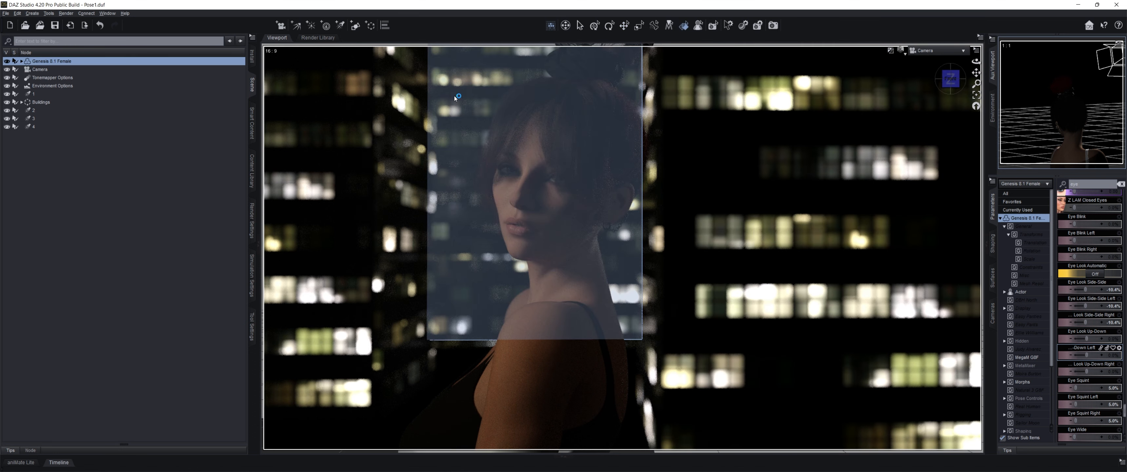
{"action": "left_click", "coordinate": [454, 96]}
{"action": "left_click", "coordinate": [993, 279]}
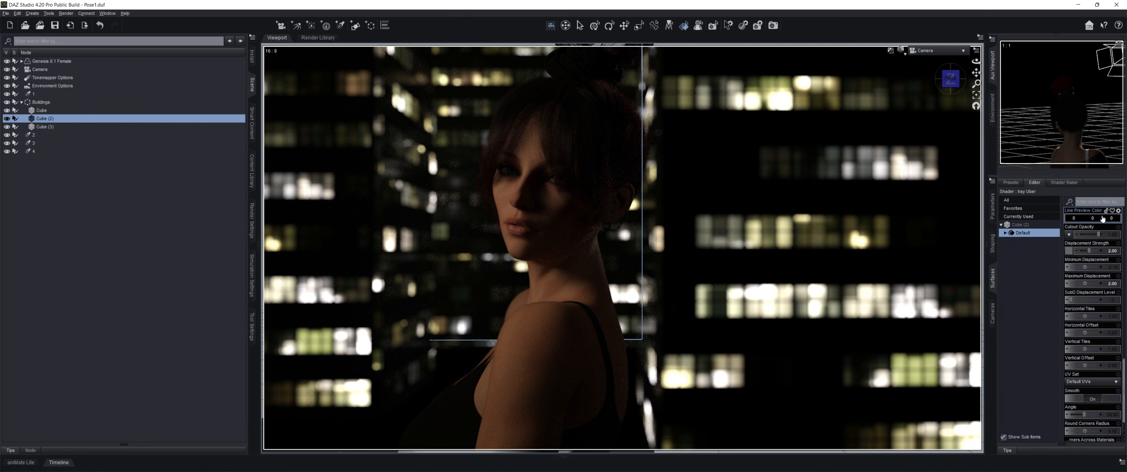
{"action": "scroll", "coordinate": [1089, 272], "scroll_direction": "up", "scroll_amount": 10}
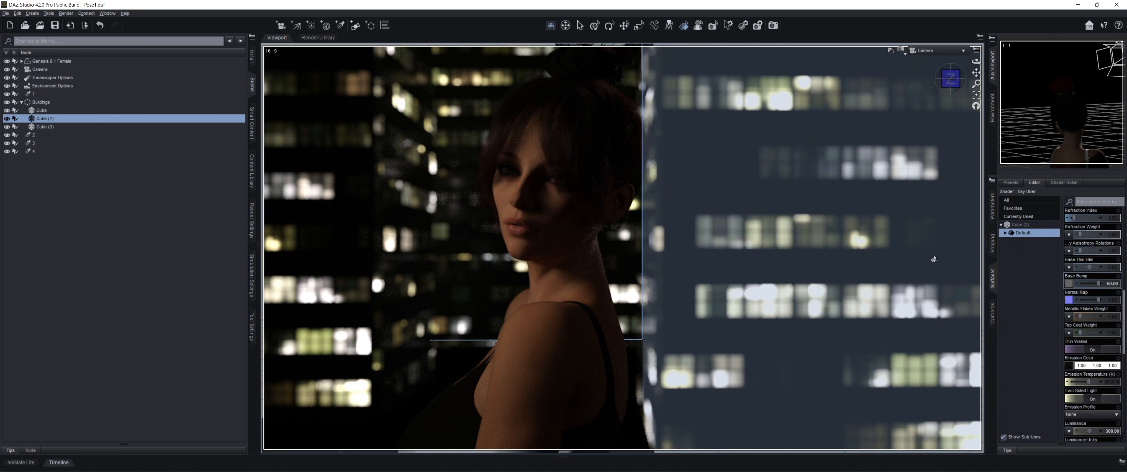
{"action": "scroll", "coordinate": [1094, 393], "scroll_direction": "down", "scroll_amount": 4}
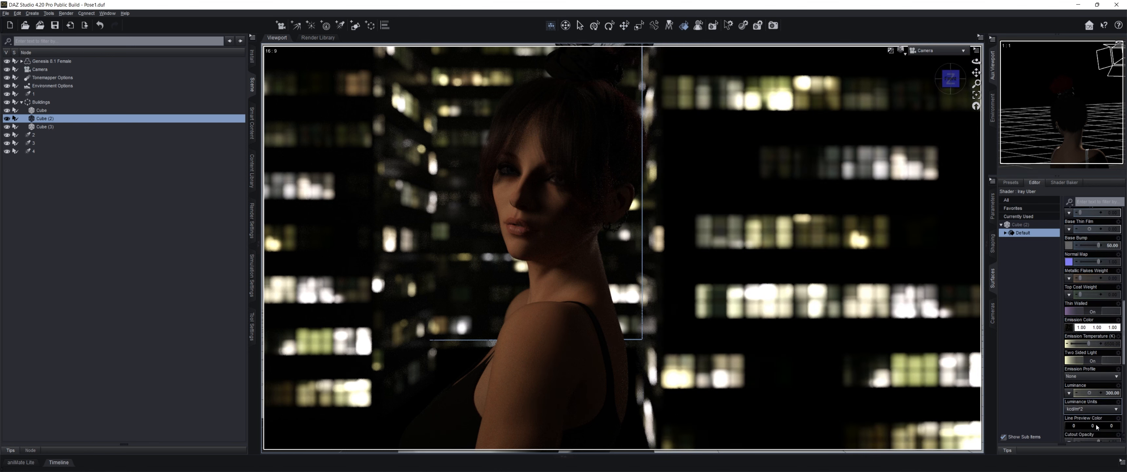
{"action": "left_click", "coordinate": [1111, 372]}
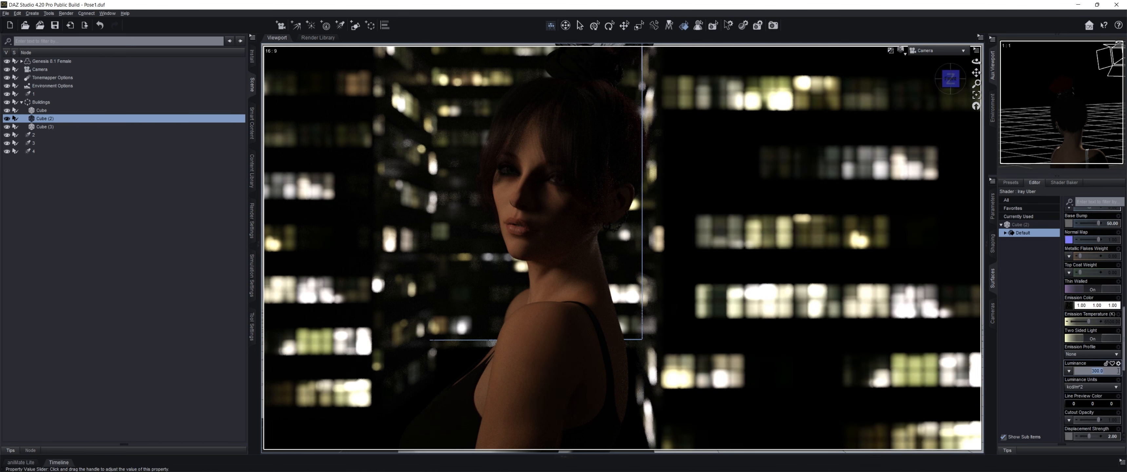
{"action": "type", "text": "150"}
{"action": "key", "text": "Return"}
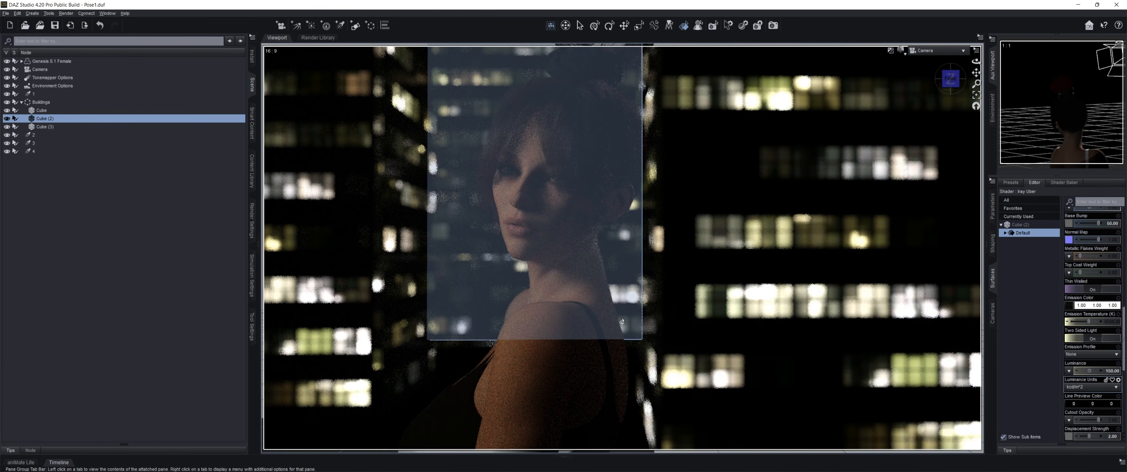
- Lower the emission luminance of the Cube (2) building to 90
{"action": "left_click", "coordinate": [1113, 373]}
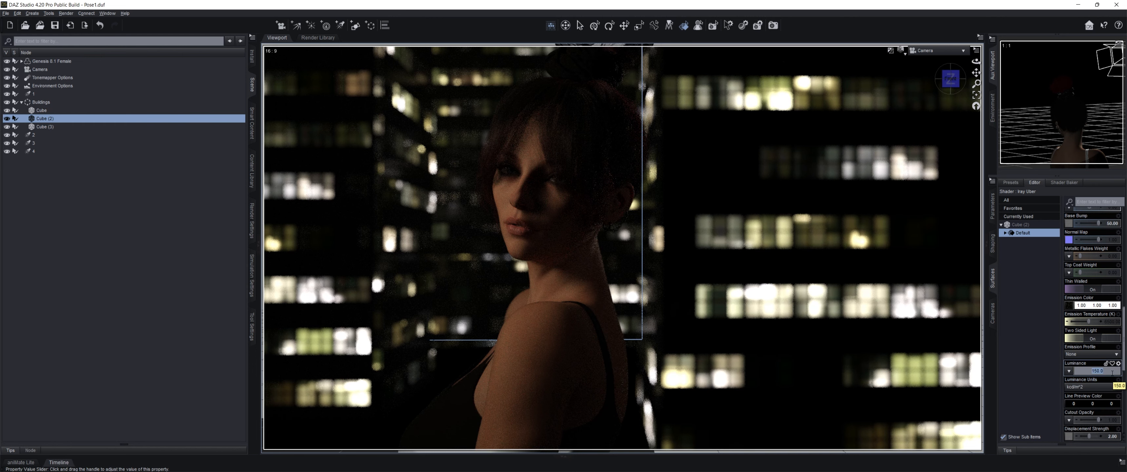
{"action": "type", "text": "90"}
{"action": "key", "text": "Return"}
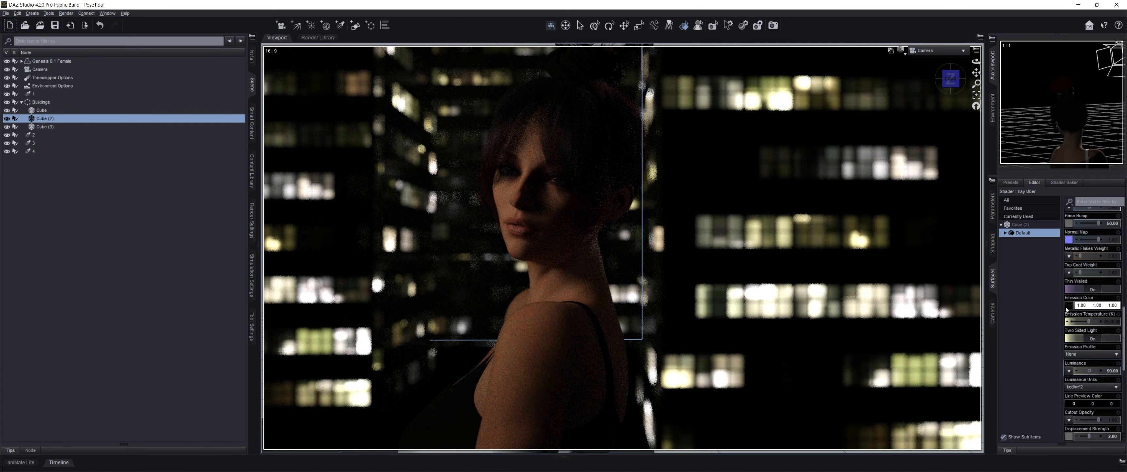
- Clear the parameter filter and set the Cube (2) building's Y Rotate to 0
{"action": "left_click", "coordinate": [992, 212]}
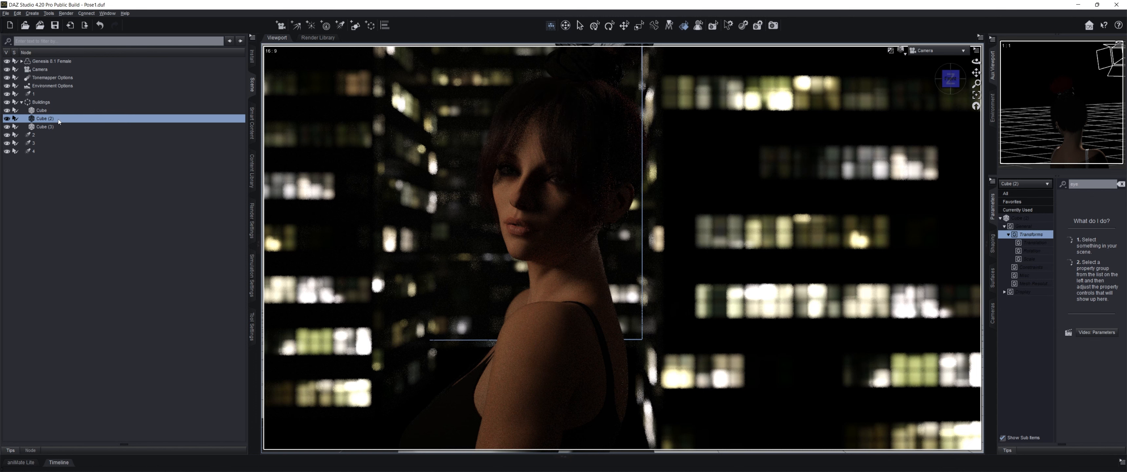
{"action": "left_click", "coordinate": [1121, 184]}
{"action": "left_click", "coordinate": [1113, 267]}
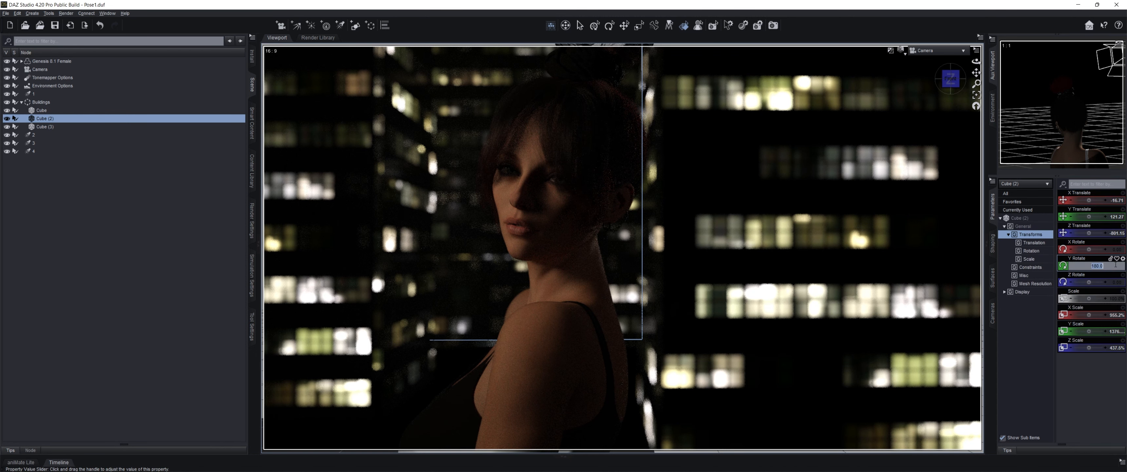
{"action": "type", "text": "0"}
{"action": "key", "text": "Return"}
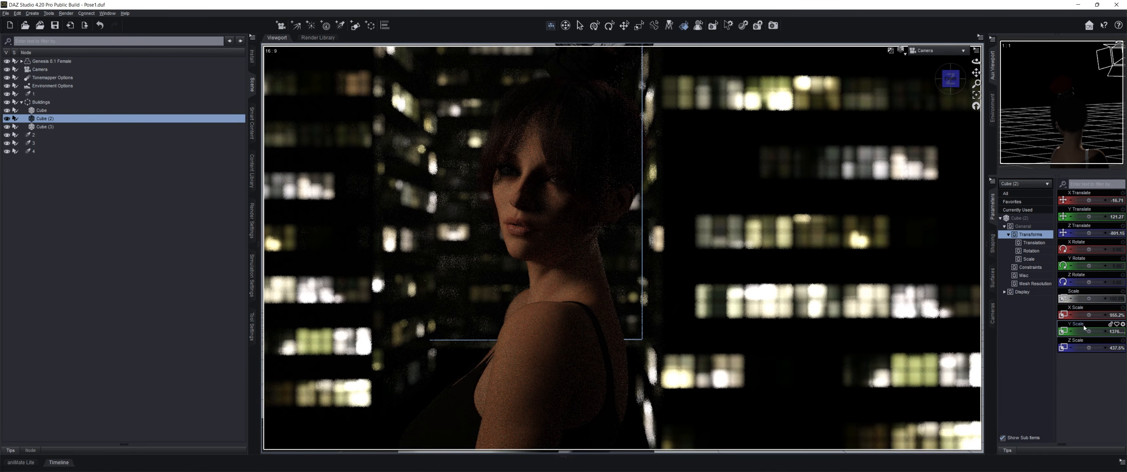
{"action": "left_click", "coordinate": [67, 300]}
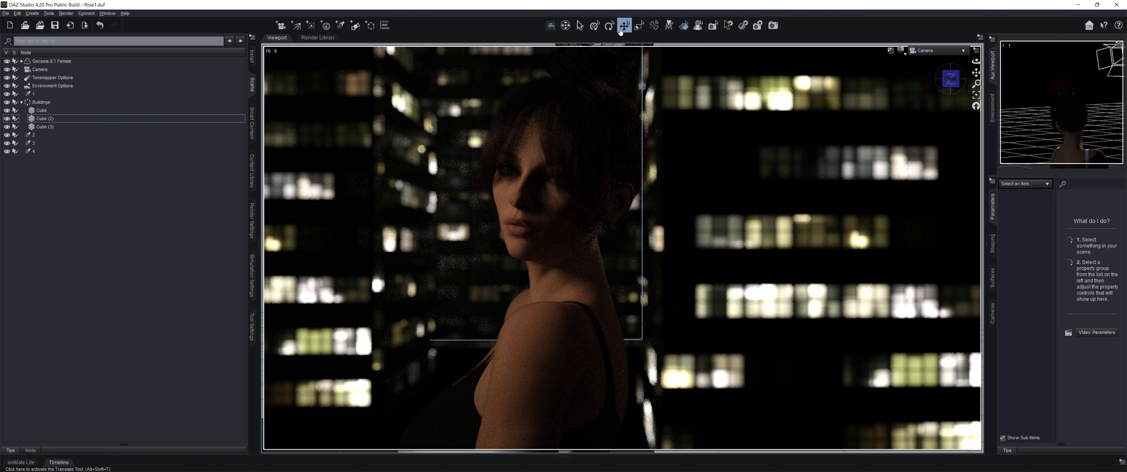
- Move the Building A Railing 02 behind the figure and set its Y Rotate to 180
{"action": "left_click", "coordinate": [623, 26]}
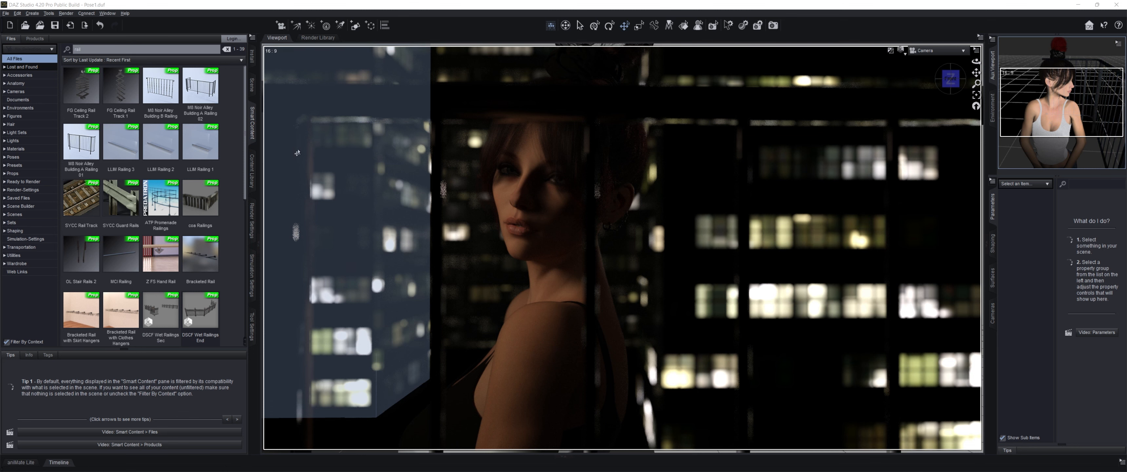
{"action": "left_click", "coordinate": [252, 85]}
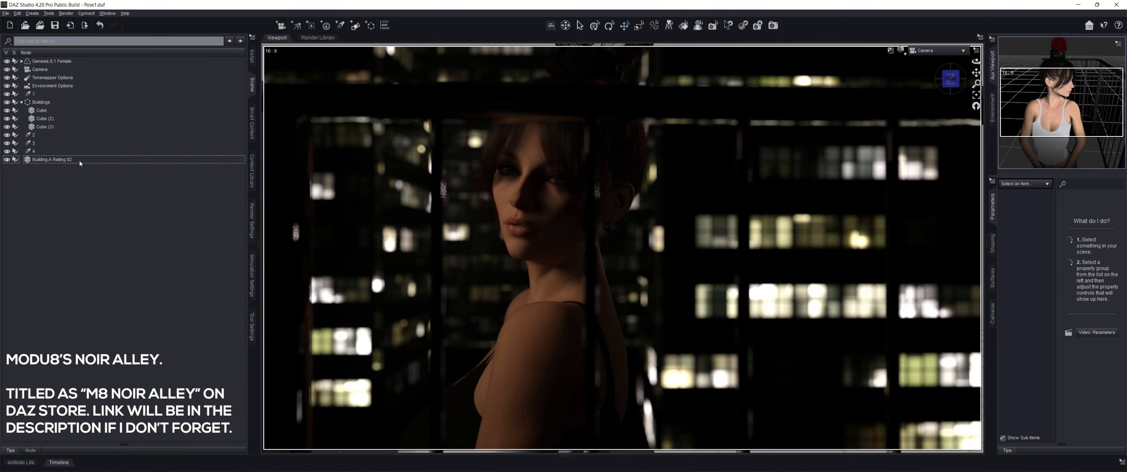
{"action": "left_click", "coordinate": [52, 160]}
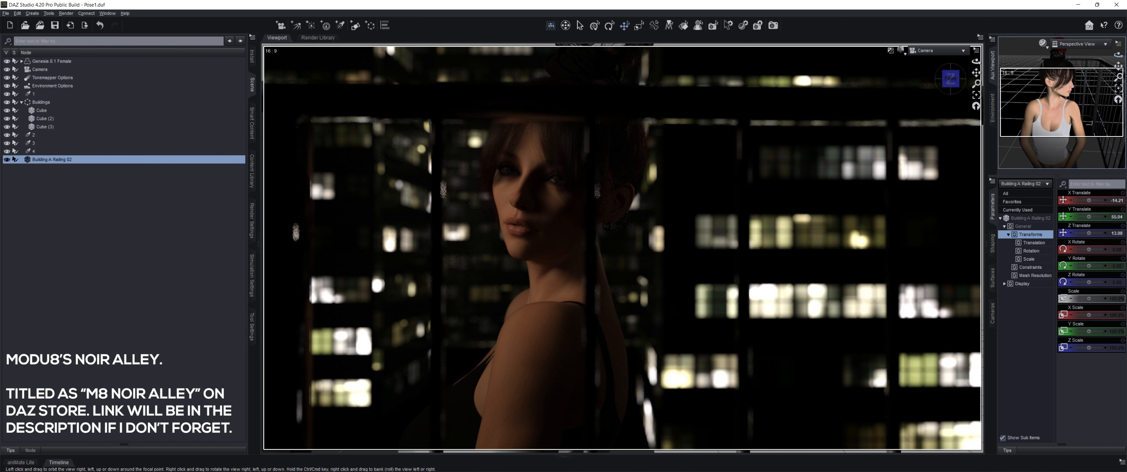
{"action": "mouse_move", "coordinate": [1118, 54]}
{"action": "left_mouse_down"}
{"action": "mouse_move", "coordinate": [1081, 65]}
{"action": "mouse_move", "coordinate": [1064, 128]}
{"action": "mouse_move", "coordinate": [1082, 154]}
{"action": "mouse_move", "coordinate": [1053, 150]}
{"action": "left_mouse_up"}
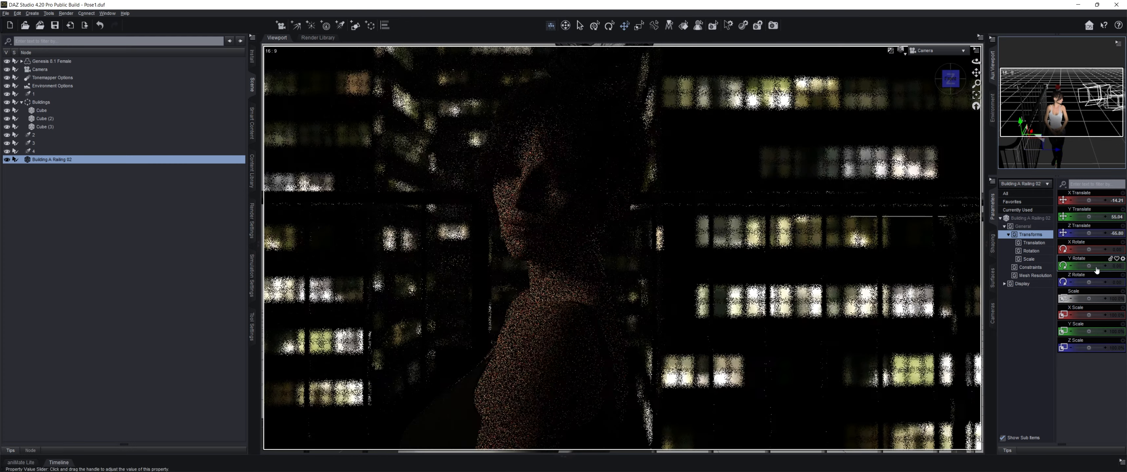
{"action": "type", "text": "180"}
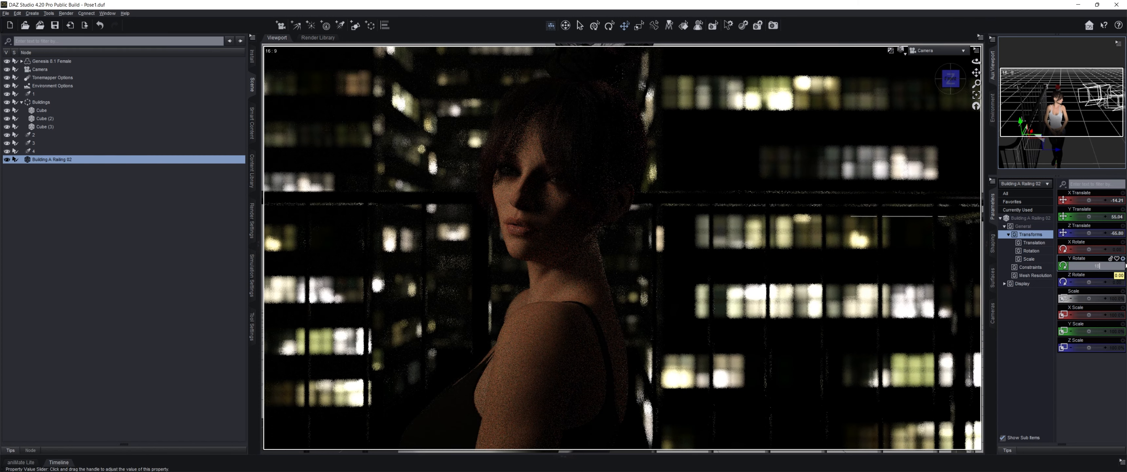
{"action": "key", "text": "Return"}
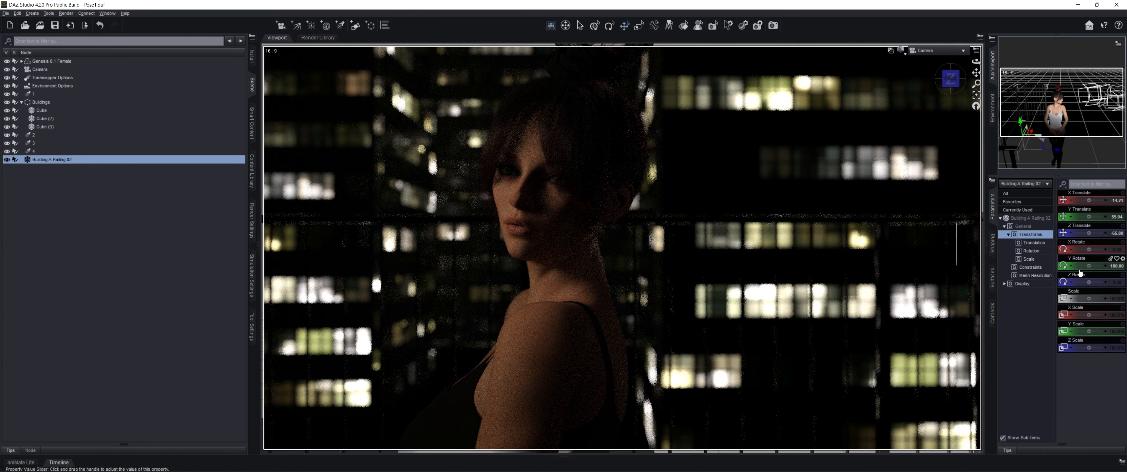
- Lower the railing to about waist height and shift it to an X Translate of about -6.2 and a Z Translate of about -23.5
{"action": "mouse_move", "coordinate": [1080, 273]}
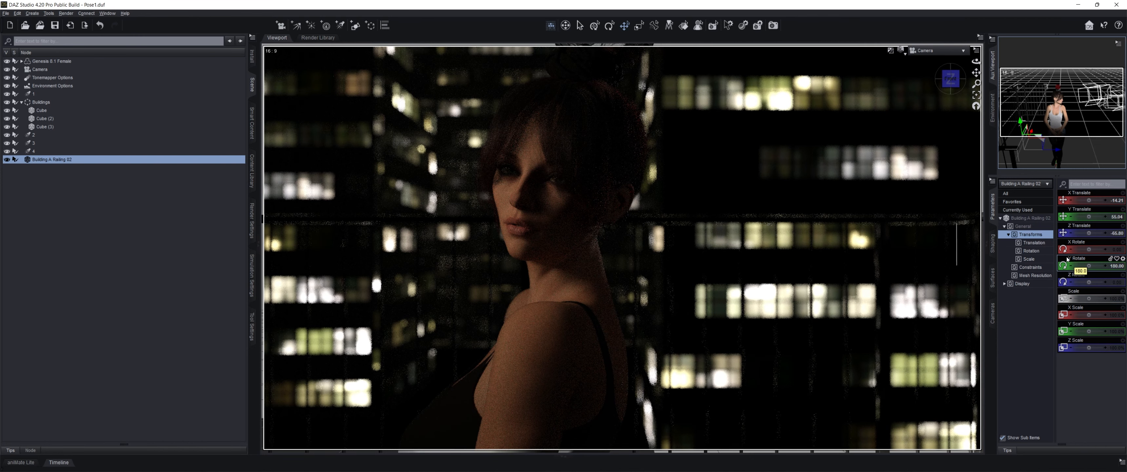
{"action": "left_click_drag", "start_coordinate": [1088, 219], "coordinate": [1082, 219]}
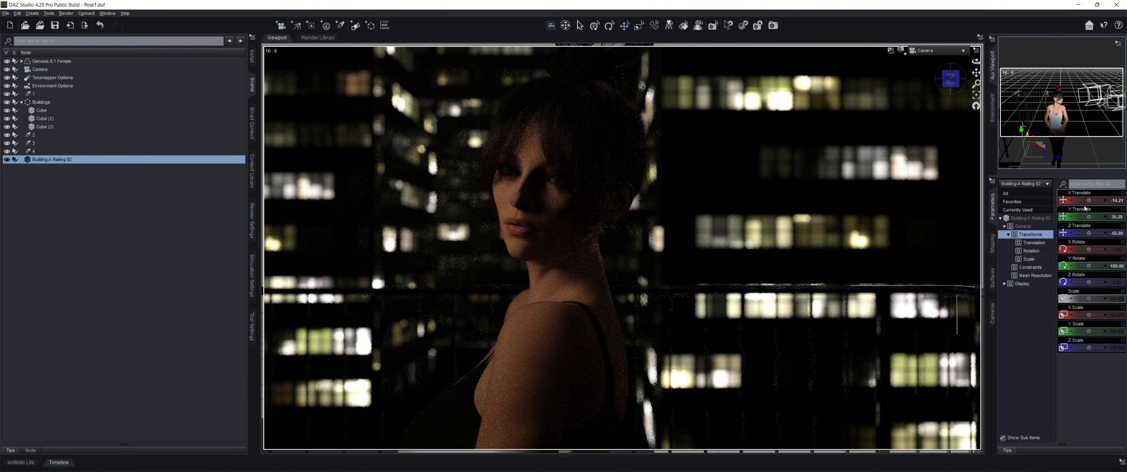
{"action": "left_click_drag", "start_coordinate": [1089, 200], "coordinate": [1093, 199]}
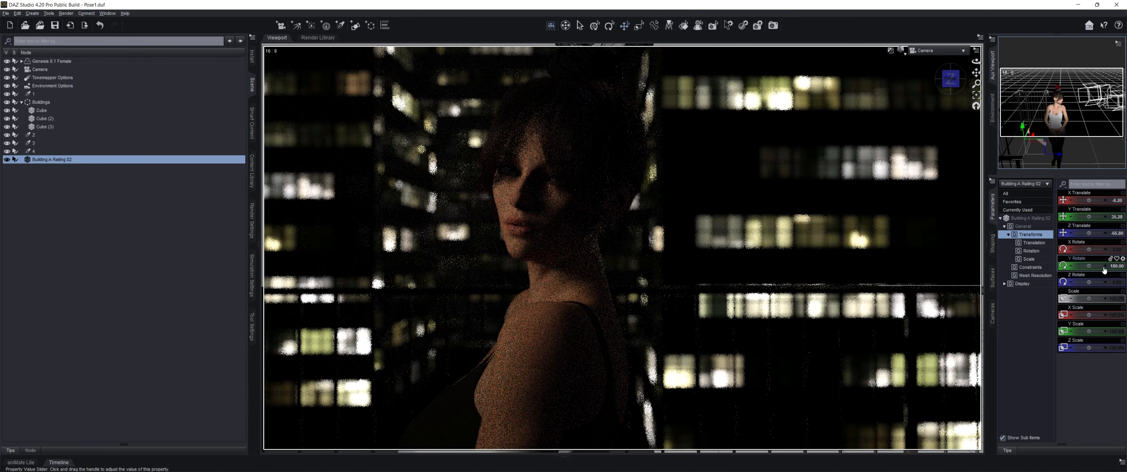
{"action": "left_click_drag", "start_coordinate": [1089, 233], "coordinate": [1088, 234]}
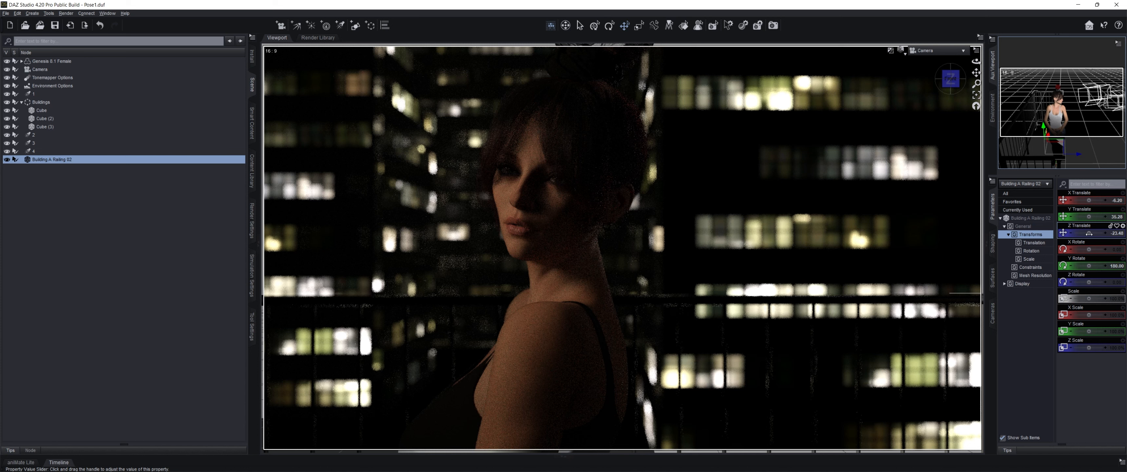
{"action": "left_click", "coordinate": [196, 281]}
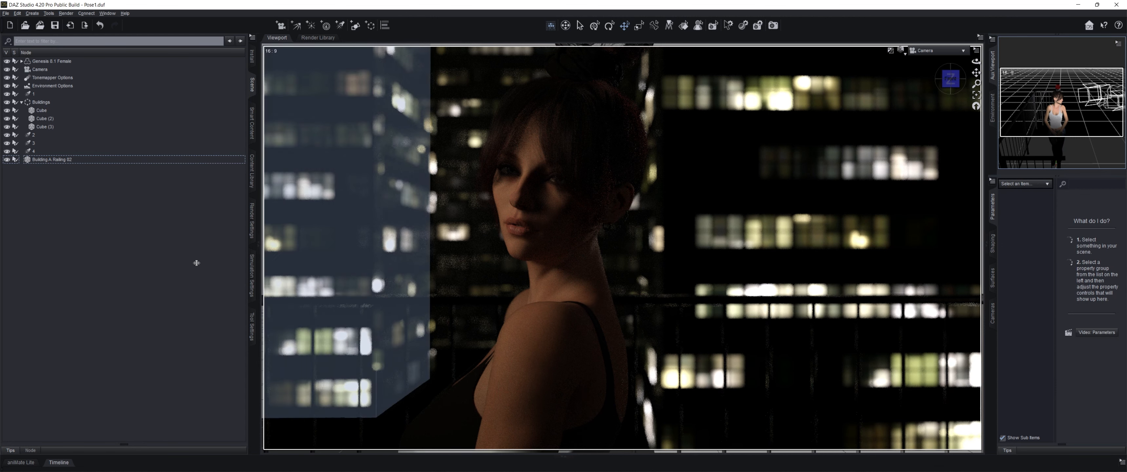
- Bring the railing closer to the figure, to a Z Translate of about -15.8, and lower it slightly
{"action": "left_click", "coordinate": [93, 159]}
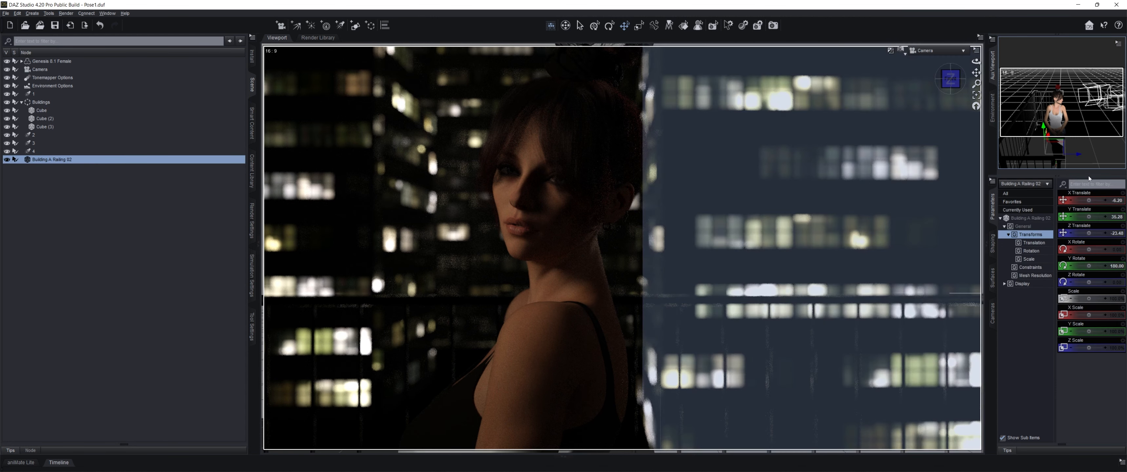
{"action": "left_click_drag", "start_coordinate": [1075, 157], "coordinate": [1076, 157]}
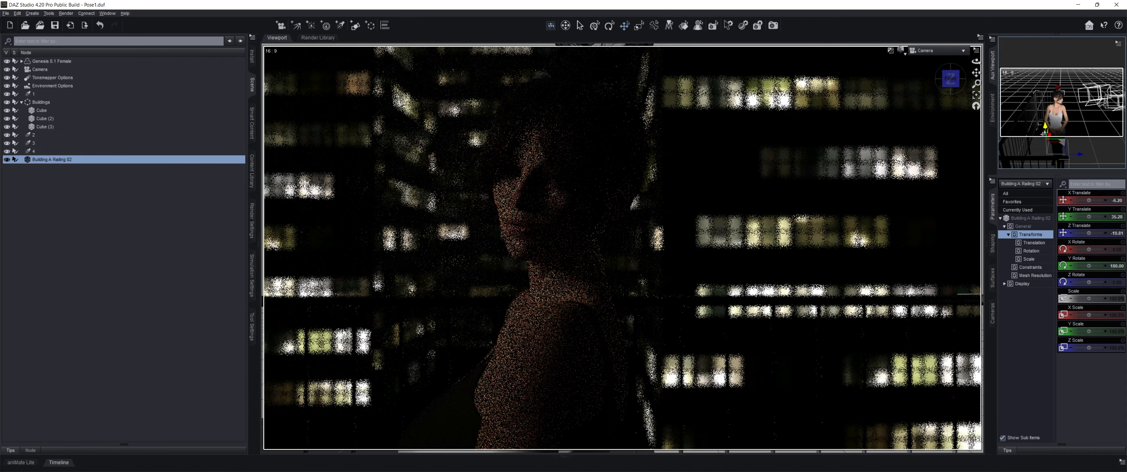
{"action": "left_click_drag", "start_coordinate": [1046, 130], "coordinate": [1045, 134]}
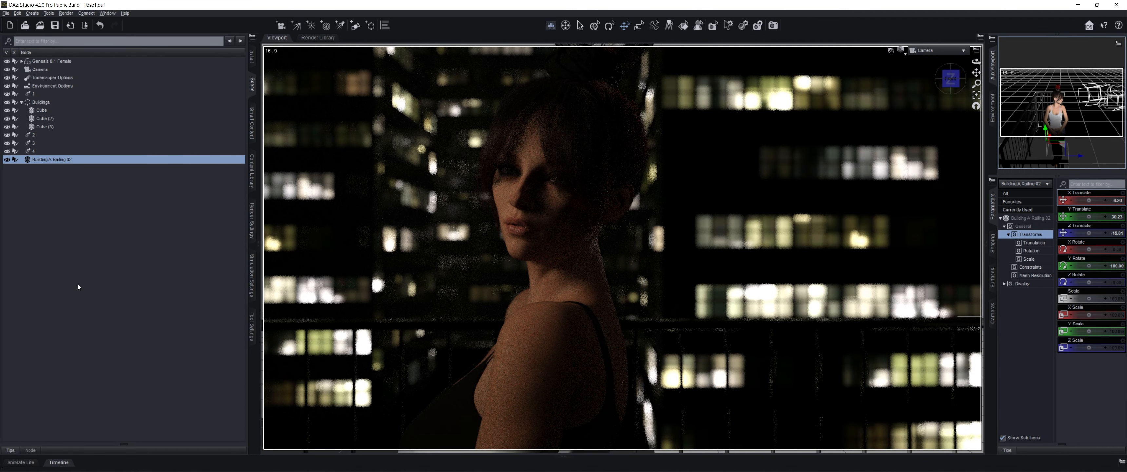
{"action": "left_click", "coordinate": [78, 285]}
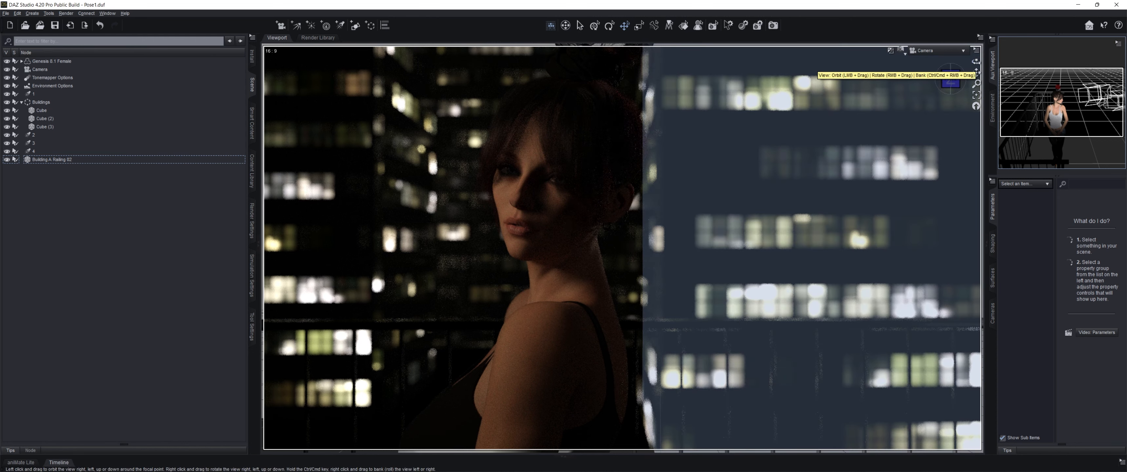
- Try a slightly orbited camera angle, undo it, and collapse the Buildings group
{"action": "left_click_drag", "start_coordinate": [976, 62], "coordinate": [977, 62]}
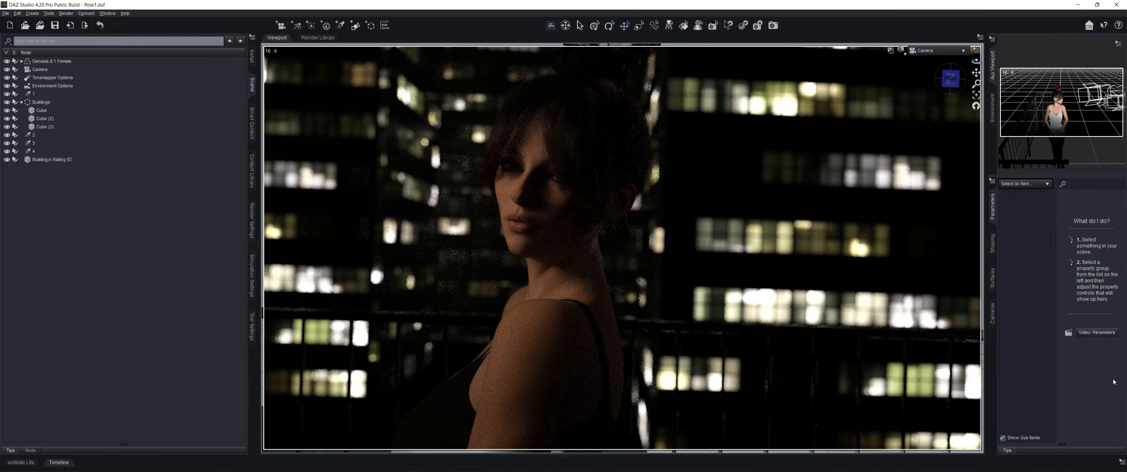
{"action": "key", "text": "ctrl+z"}
{"action": "left_click", "coordinate": [22, 103]}
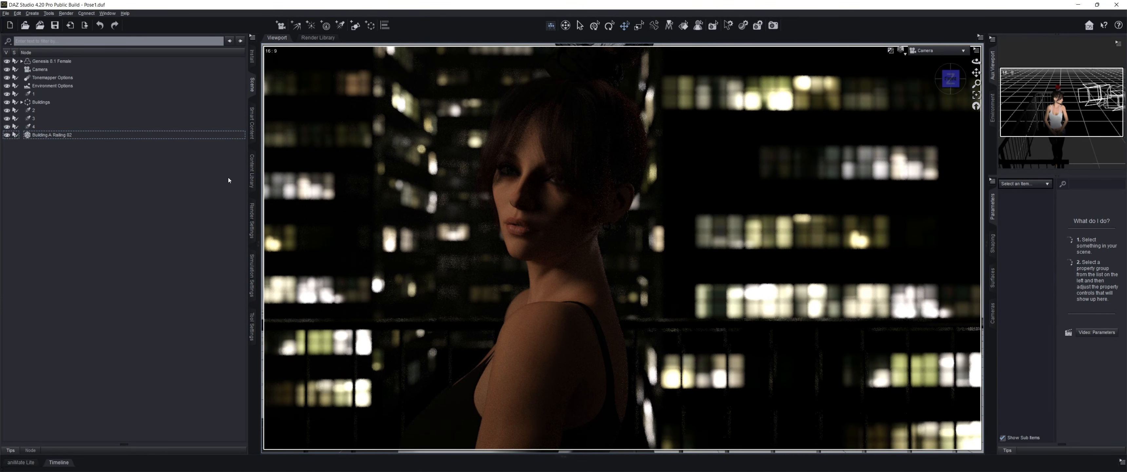
- Tint the Tone Mapping White Point a warm cream of about 1.00, 0.87, 0.68
{"action": "left_click", "coordinate": [252, 230]}
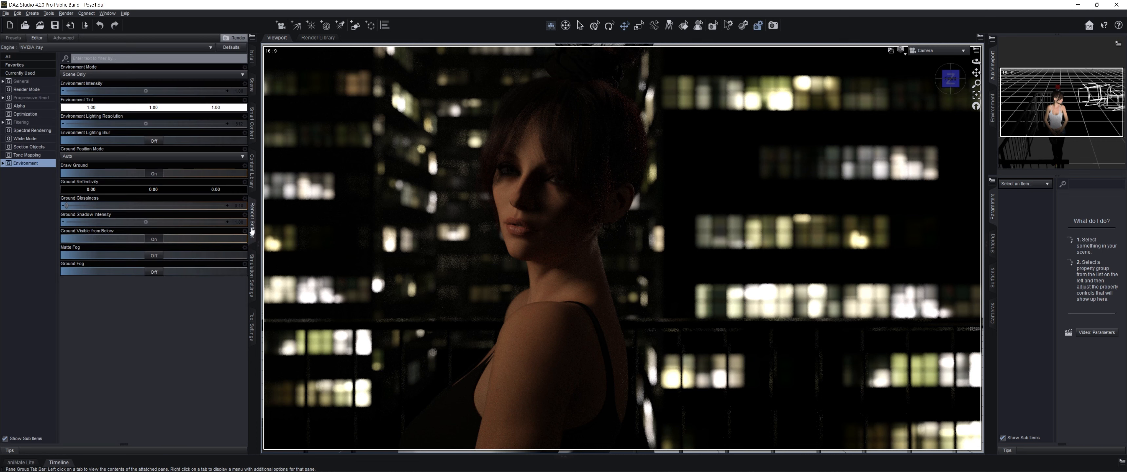
{"action": "left_click", "coordinate": [27, 155]}
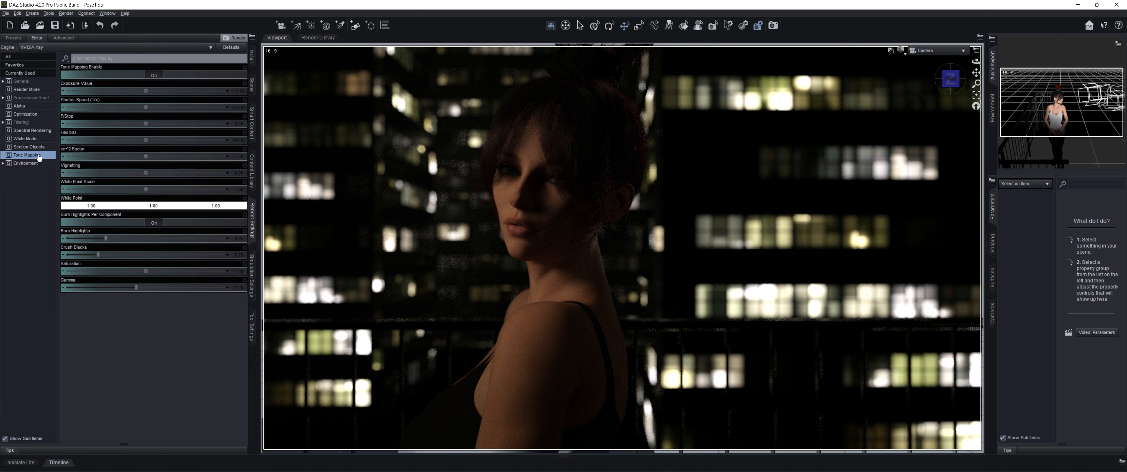
{"action": "left_click", "coordinate": [127, 205]}
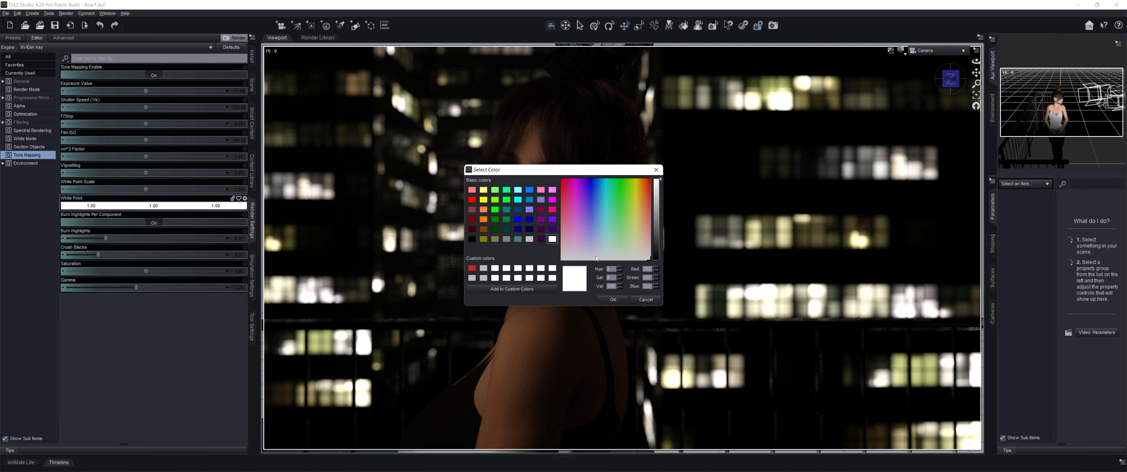
{"action": "left_click", "coordinate": [641, 250]}
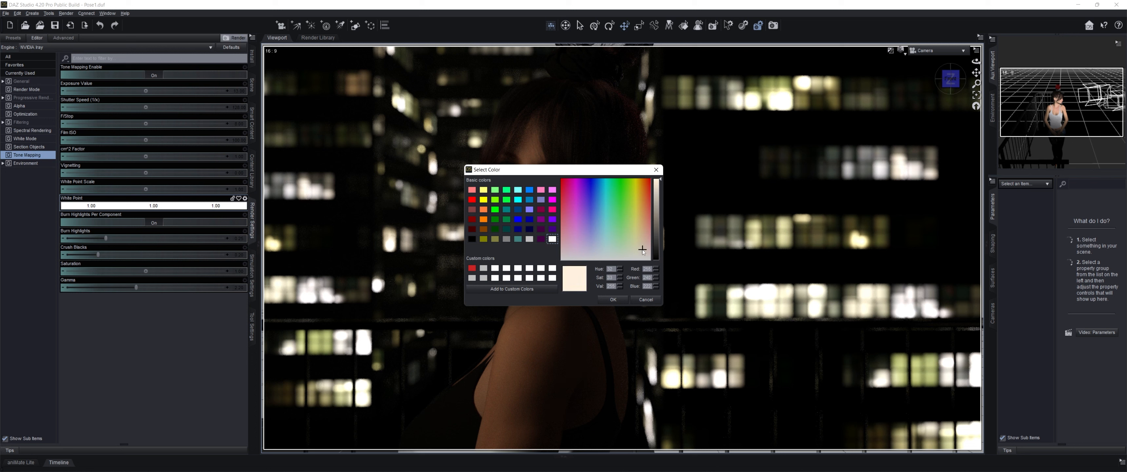
{"action": "left_click", "coordinate": [613, 299]}
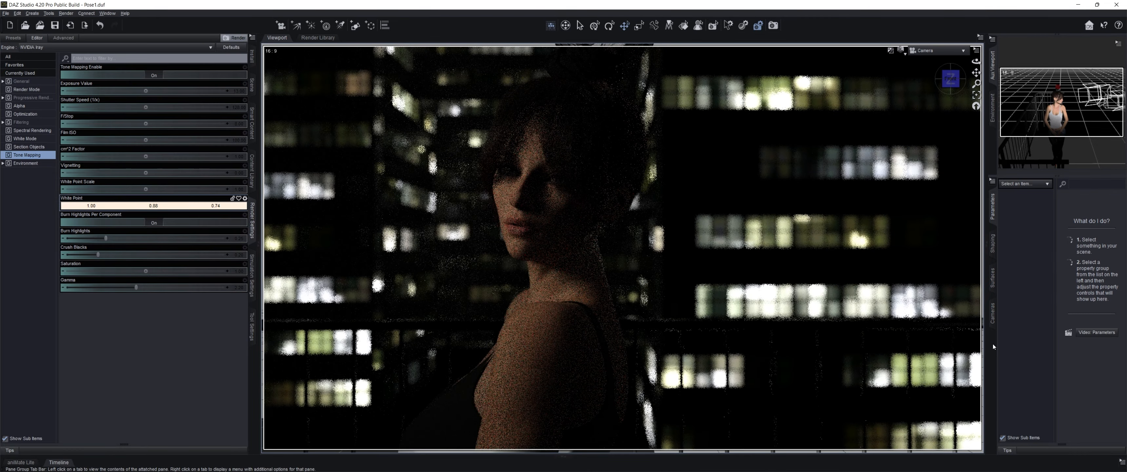
{"action": "left_click", "coordinate": [196, 208]}
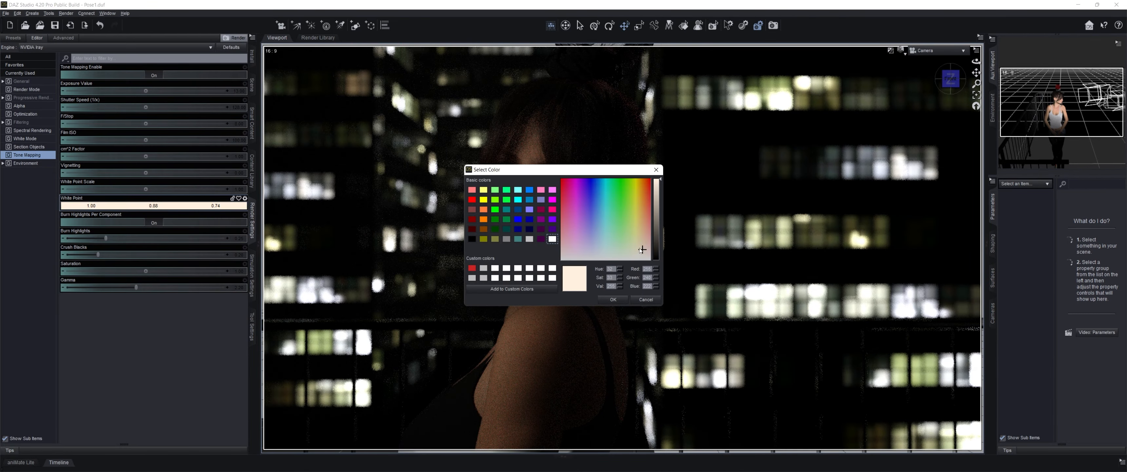
{"action": "left_click", "coordinate": [613, 299]}
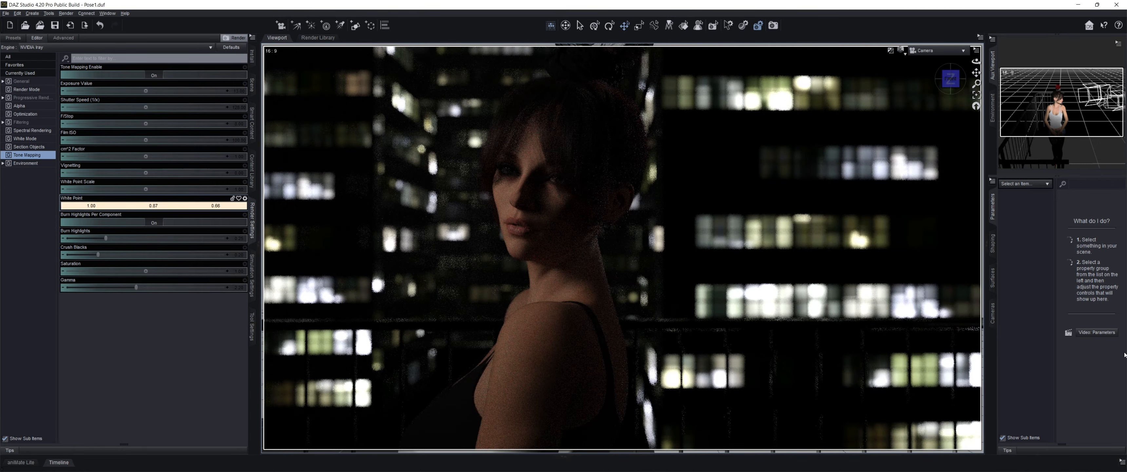
- Try a stronger warm White Point of about 1.00, 0.83, 0.57 and undo it
{"action": "left_click", "coordinate": [195, 206]}
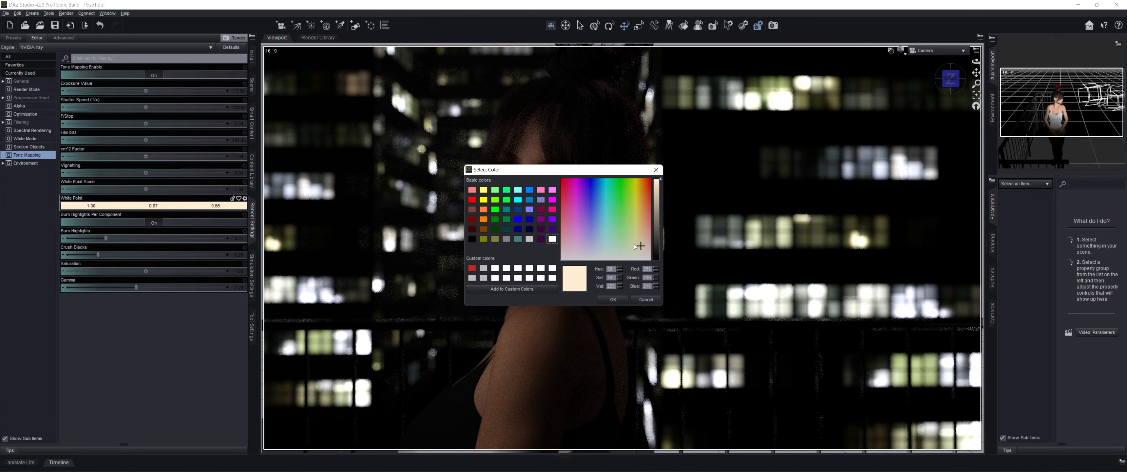
{"action": "left_click", "coordinate": [641, 242]}
{"action": "left_click", "coordinate": [618, 301]}
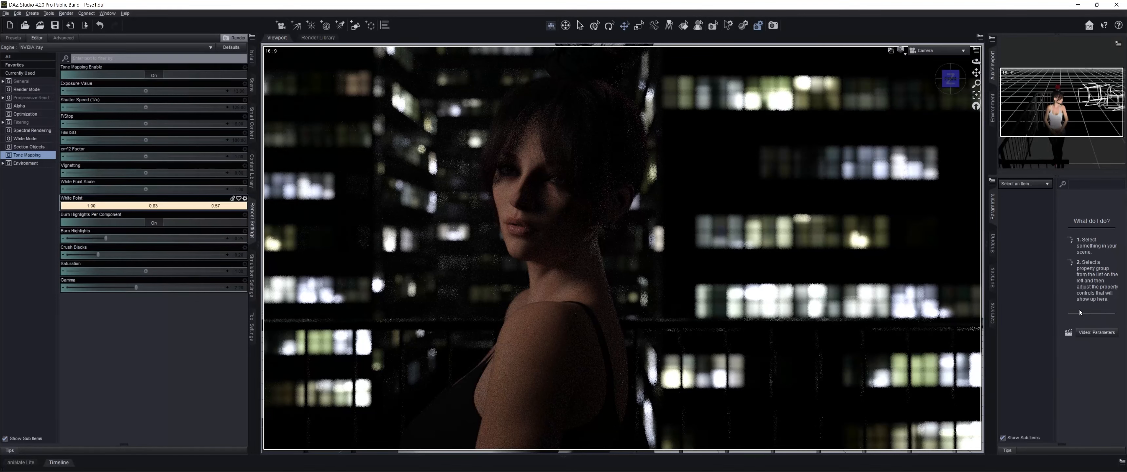
{"action": "key", "text": "ctrl+z"}
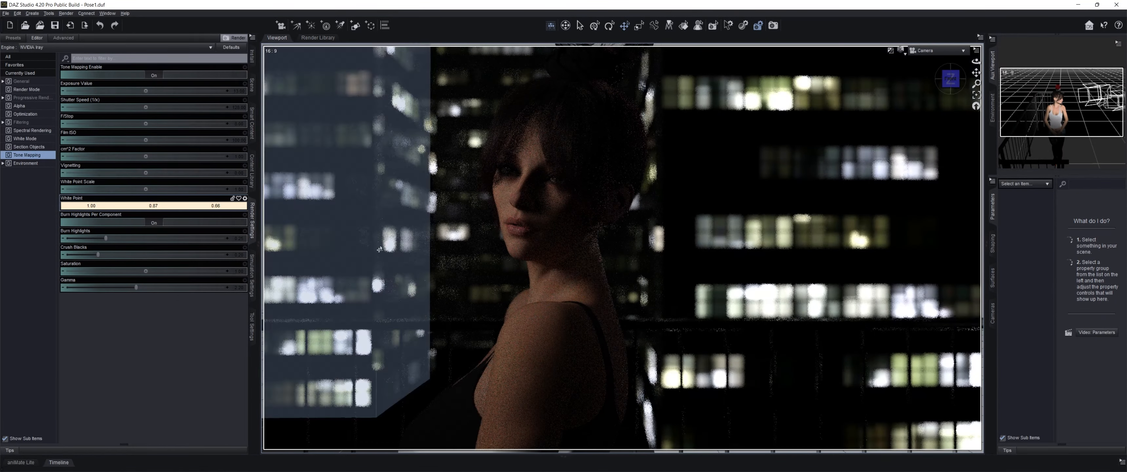
- Create a new spotlight at the position and angle of spotlight 1
{"action": "left_click", "coordinate": [252, 84]}
{"action": "left_click", "coordinate": [33, 93]}
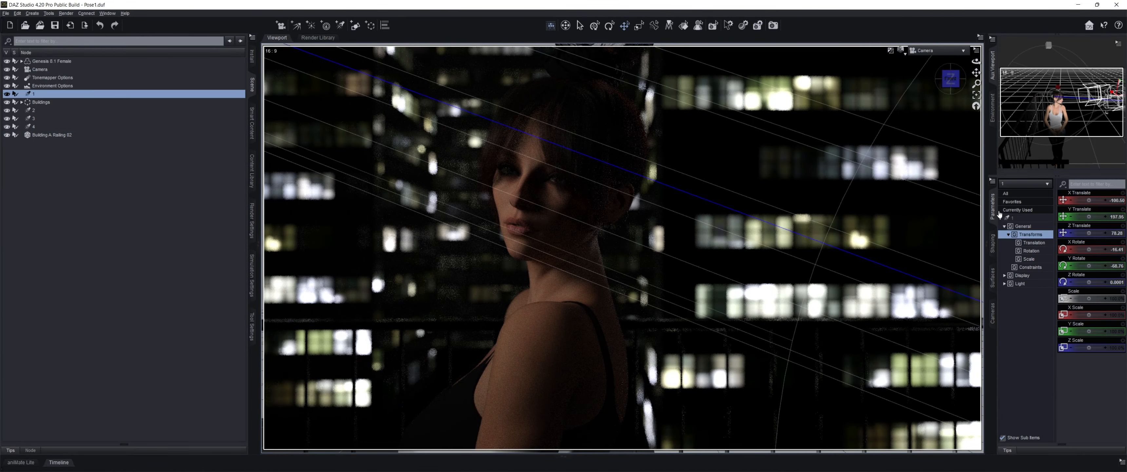
{"action": "left_click", "coordinate": [340, 25]}
{"action": "left_click", "coordinate": [570, 311]}
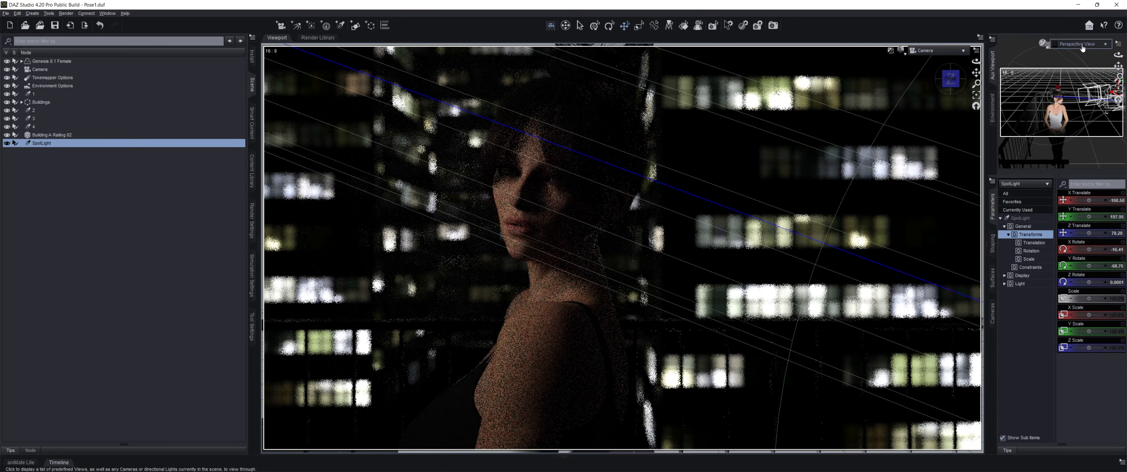
- Look through the new spotlight in the auxiliary view and orbit it to light the figure more from the front
{"action": "left_click", "coordinate": [1080, 43]}
{"action": "left_click", "coordinate": [1071, 162]}
{"action": "left_click_drag", "start_coordinate": [1118, 66], "coordinate": [1101, 51]}
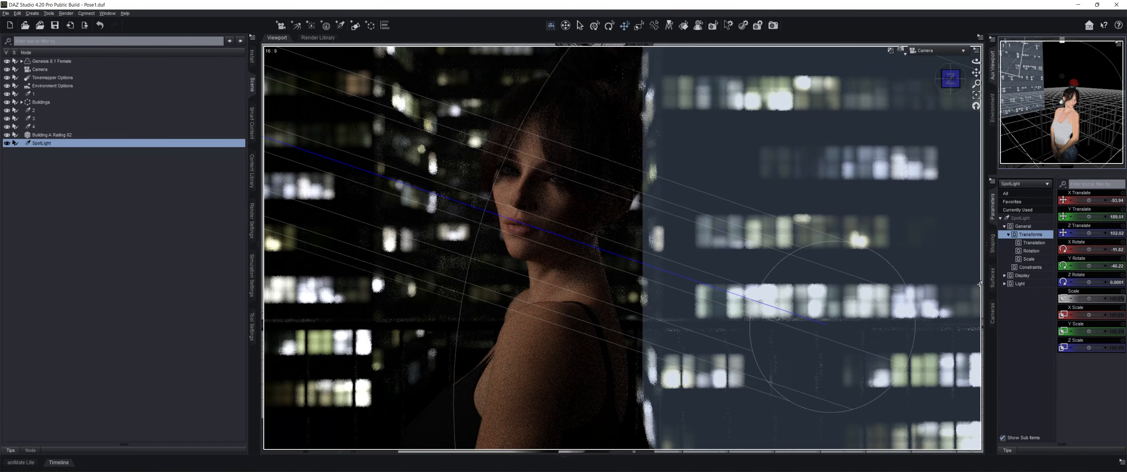
- Set the new spotlight's rectangular emitter height and width to 20 each, and deselect the light to view the result
{"action": "left_click", "coordinate": [1020, 283]}
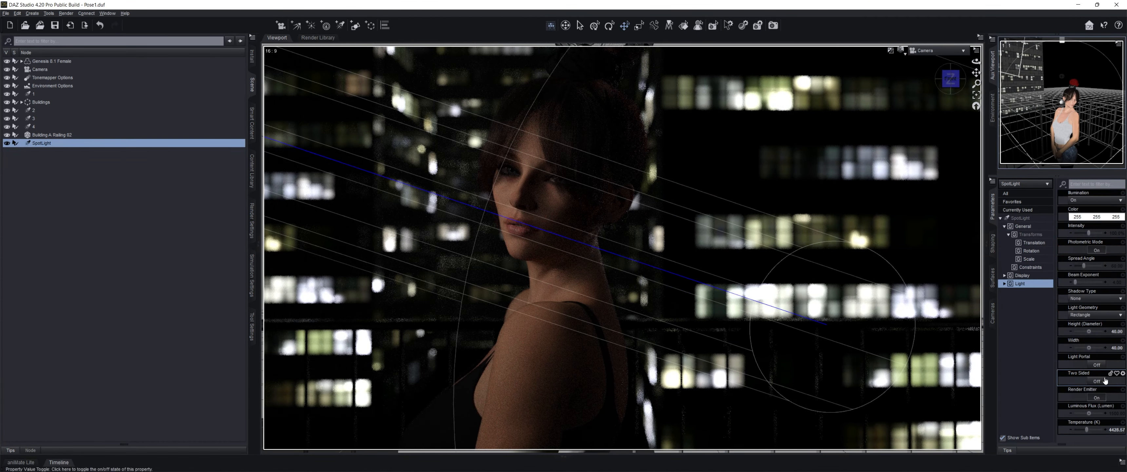
{"action": "left_click", "coordinate": [1115, 331]}
{"action": "type", "text": "2"}
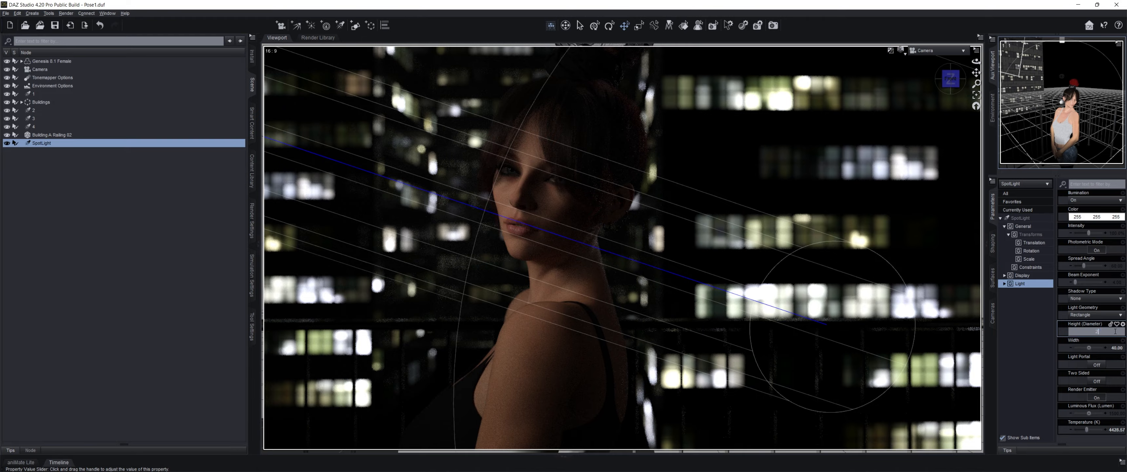
{"action": "type", "text": "0"}
{"action": "key", "text": "Return"}
{"action": "left_click", "coordinate": [1116, 348]}
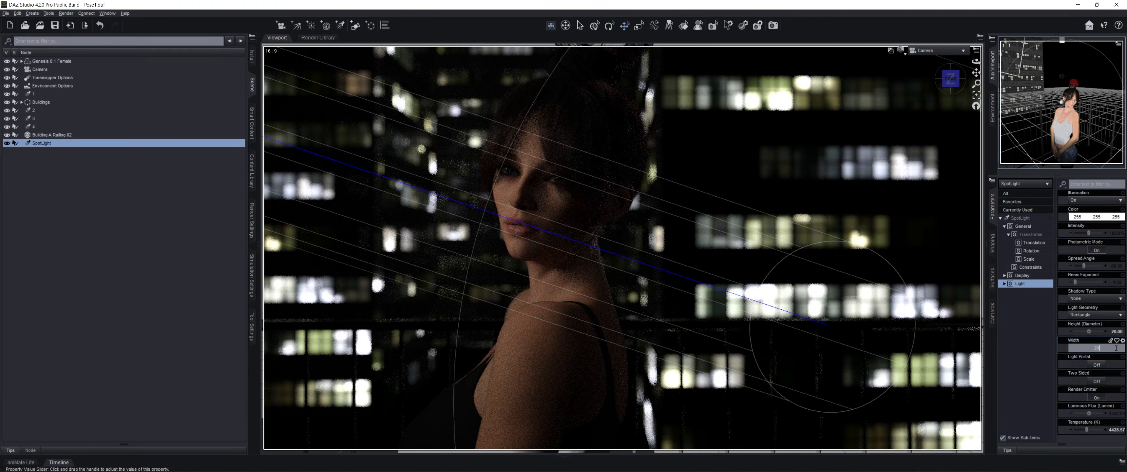
{"action": "type", "text": "20"}
{"action": "key", "text": "Return"}
{"action": "left_click", "coordinate": [104, 300]}
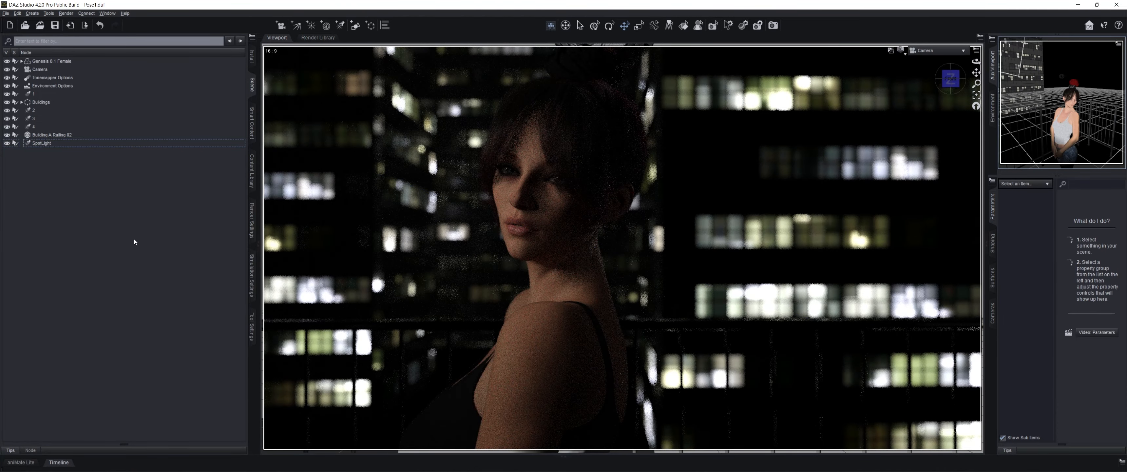
- Move the new spotlight closer and re-aim it through its own view, comparing the figure with the light hidden and shown
{"action": "left_click", "coordinate": [134, 143]}
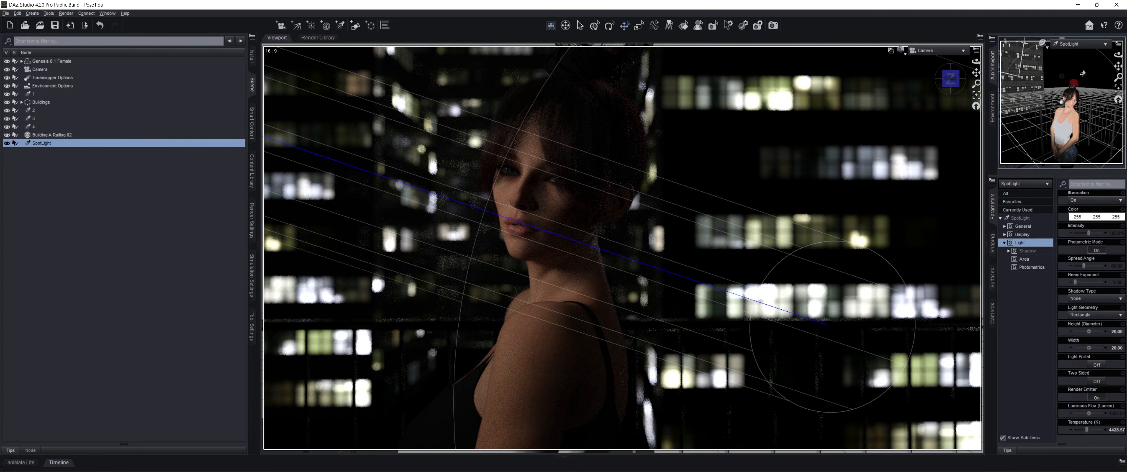
{"action": "scroll", "coordinate": [1083, 73], "scroll_direction": "up", "scroll_amount": 3}
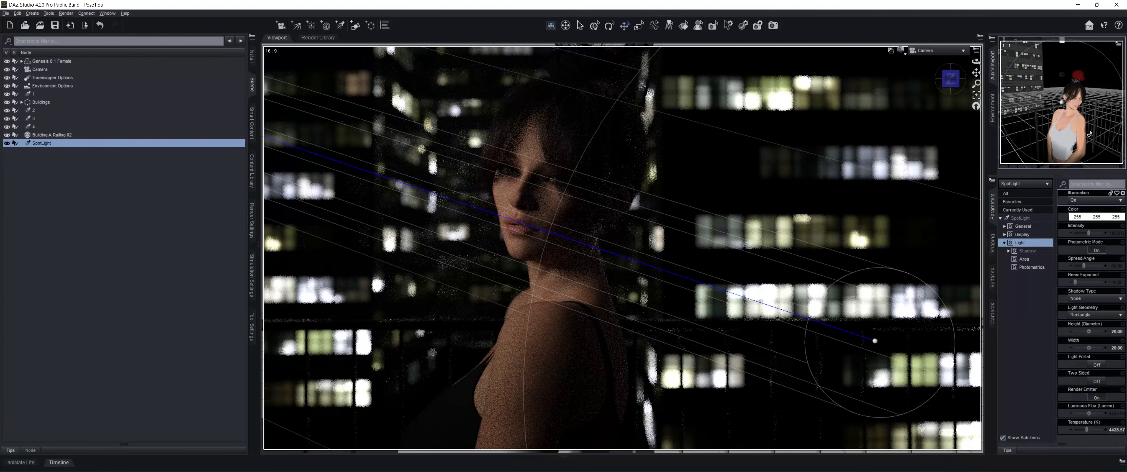
{"action": "scroll", "coordinate": [1090, 134], "scroll_direction": "up", "scroll_amount": 3}
{"action": "scroll", "coordinate": [1090, 133], "scroll_direction": "up", "scroll_amount": 1}
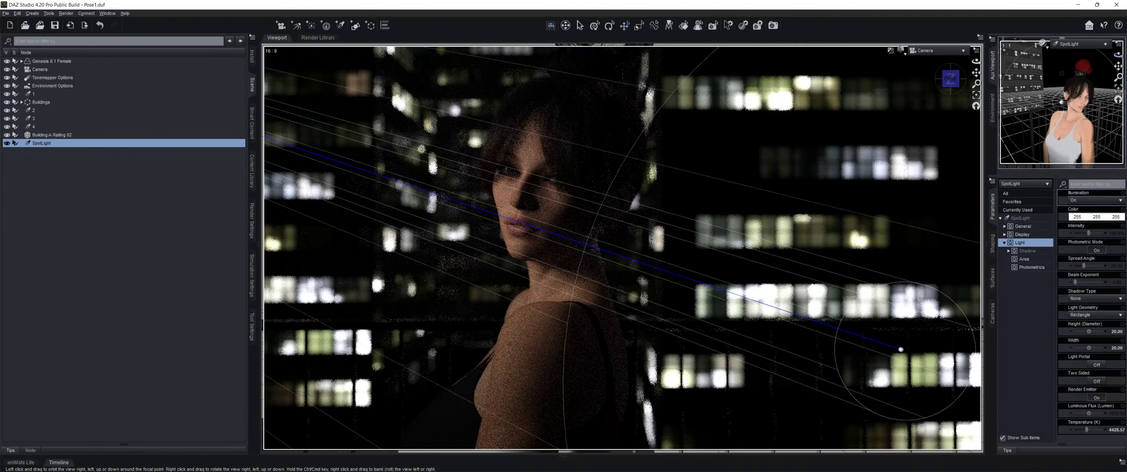
{"action": "left_click_drag", "start_coordinate": [1118, 55], "coordinate": [1111, 60]}
{"action": "scroll", "coordinate": [1094, 73], "scroll_direction": "up", "scroll_amount": 2}
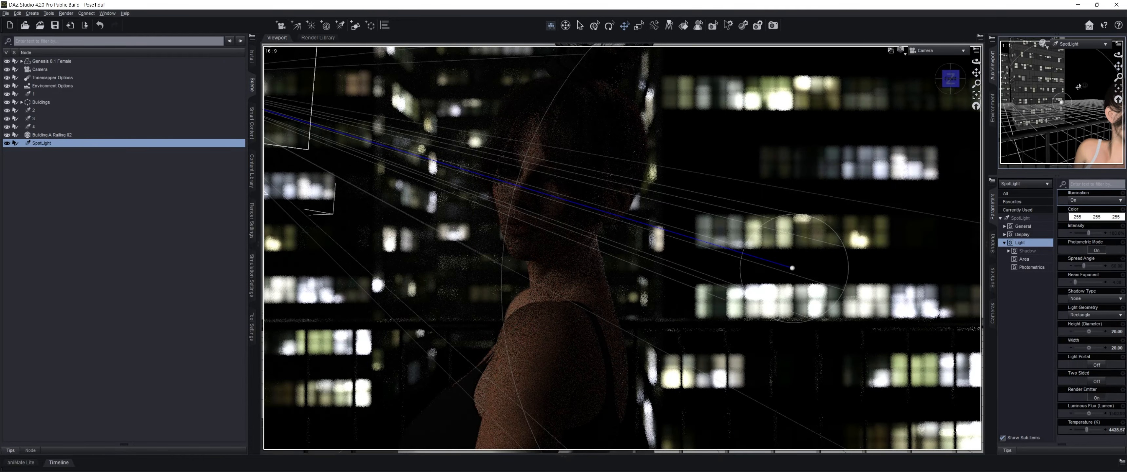
{"action": "scroll", "coordinate": [1079, 86], "scroll_direction": "up", "scroll_amount": 2}
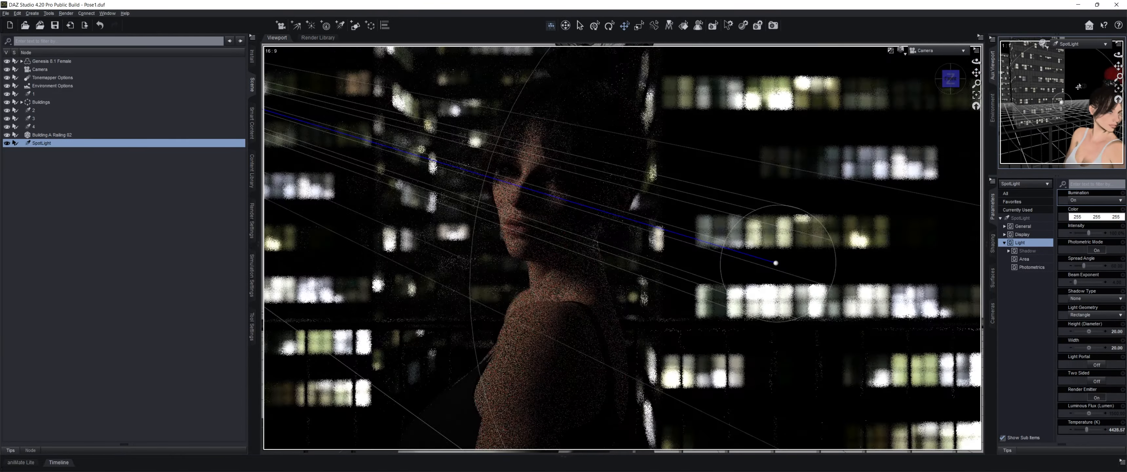
{"action": "scroll", "coordinate": [1078, 86], "scroll_direction": "down", "scroll_amount": 1}
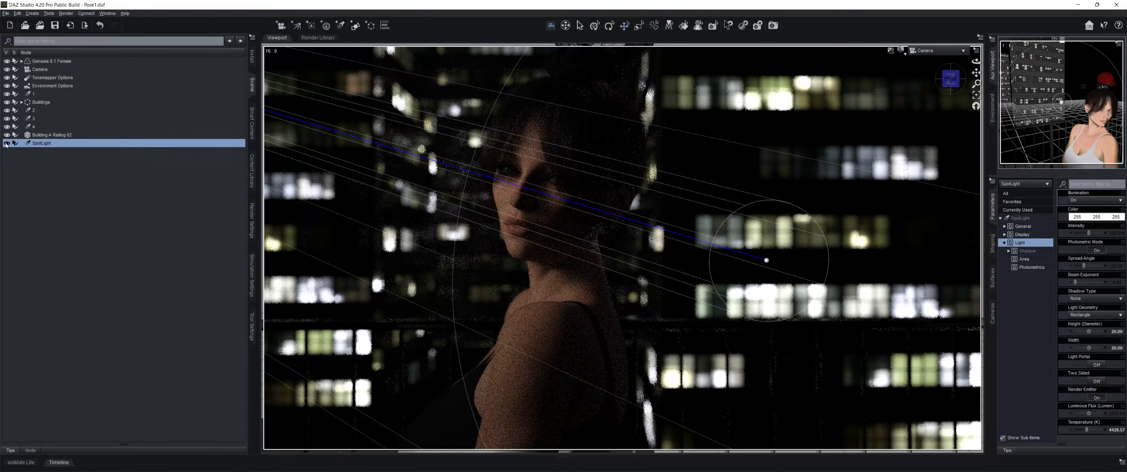
{"action": "left_click", "coordinate": [6, 143]}
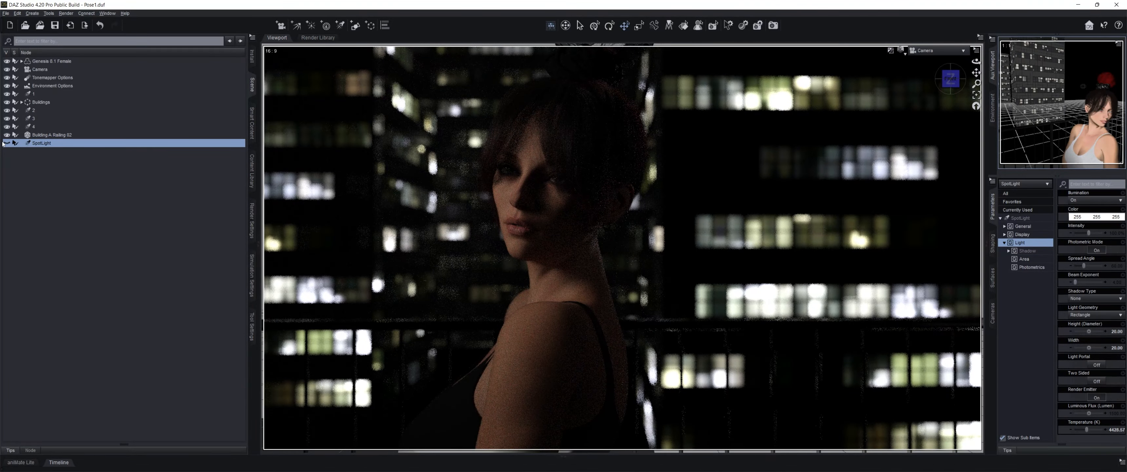
{"action": "left_click", "coordinate": [6, 143]}
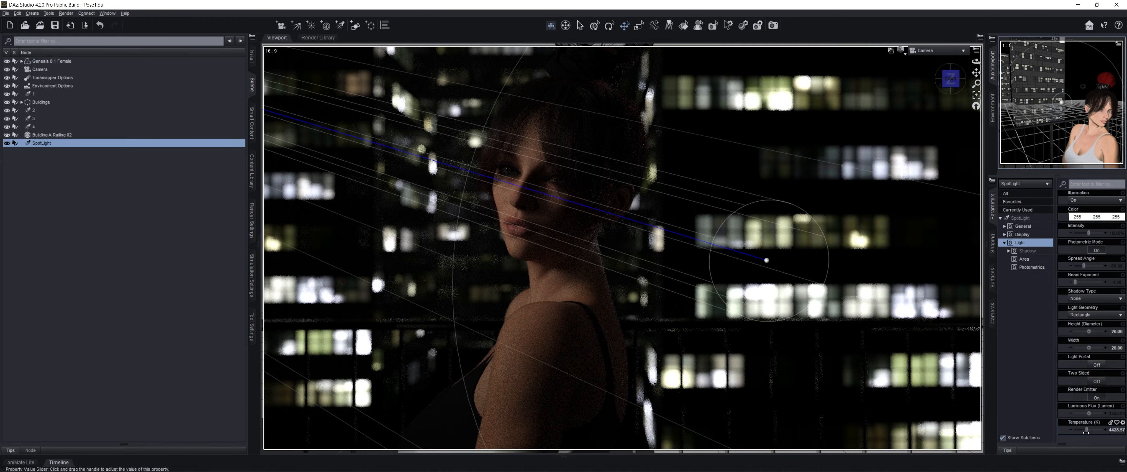
- Set the new spotlight's luminous flux to 2000 lumen and deselect it to check the lighting
{"action": "left_click", "coordinate": [1113, 415]}
{"action": "type", "text": "5000"}
{"action": "key", "text": "Return"}
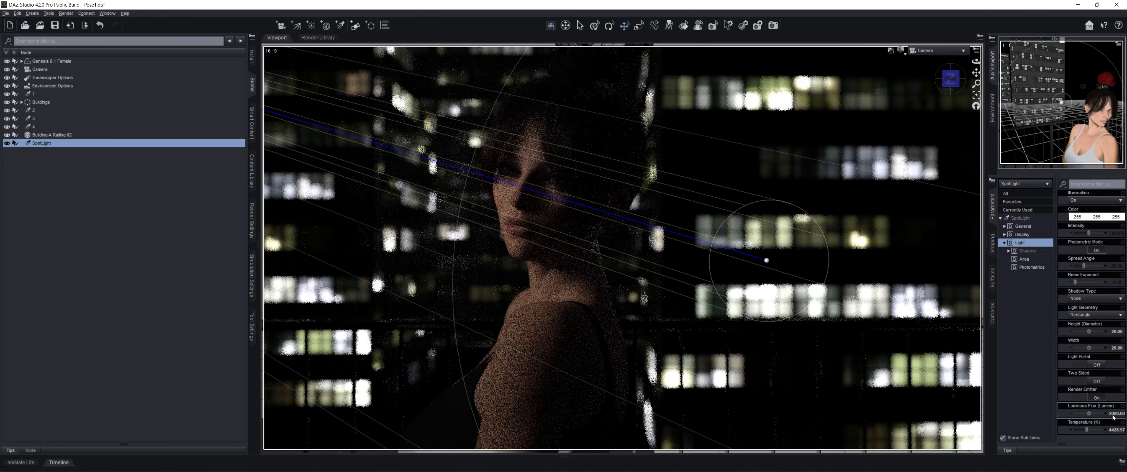
{"action": "left_click", "coordinate": [163, 343]}
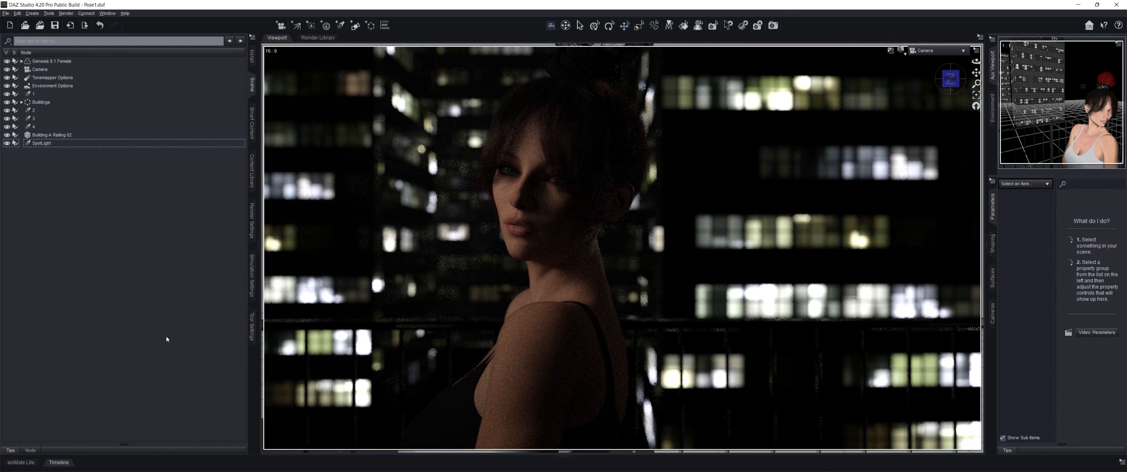
- Rename the new spotlight as 5
{"action": "left_click", "coordinate": [42, 142]}
{"action": "left_click", "coordinate": [43, 142]}
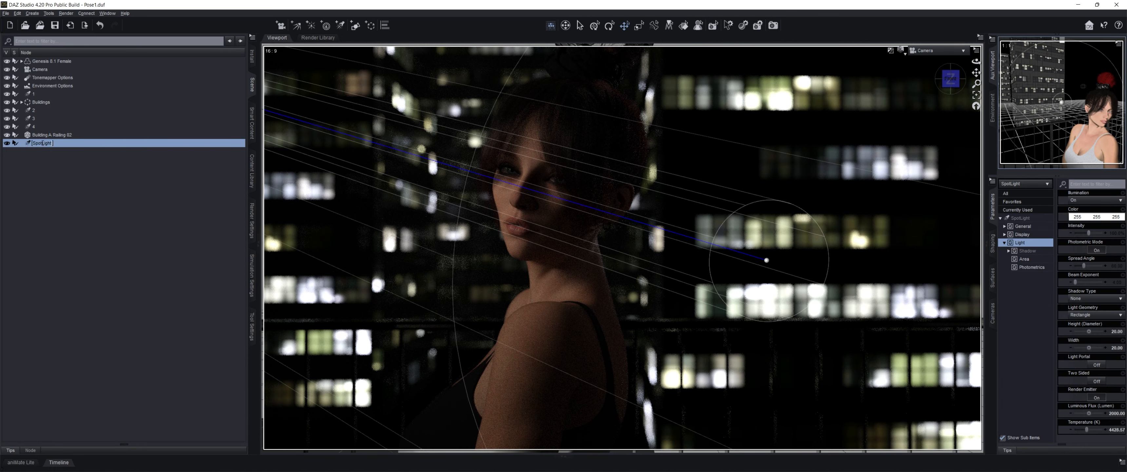
{"action": "left_click", "coordinate": [110, 233]}
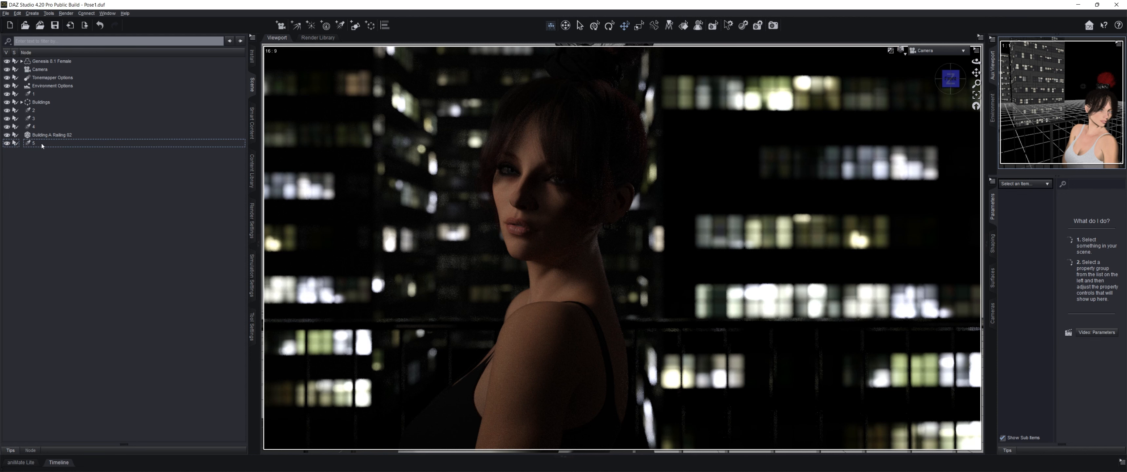
- Create another new spotlight as a copy of spotlight 2
{"action": "left_click", "coordinate": [38, 110]}
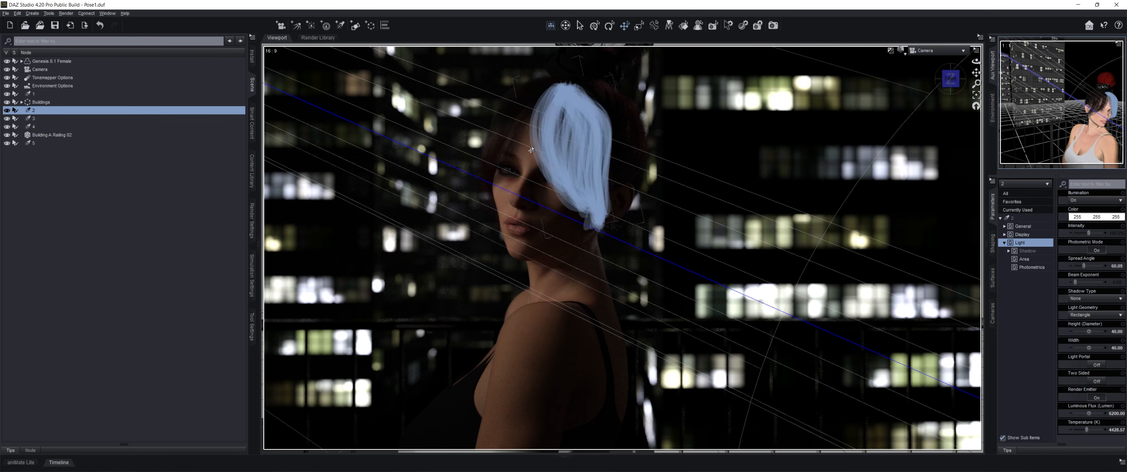
{"action": "left_click", "coordinate": [340, 25]}
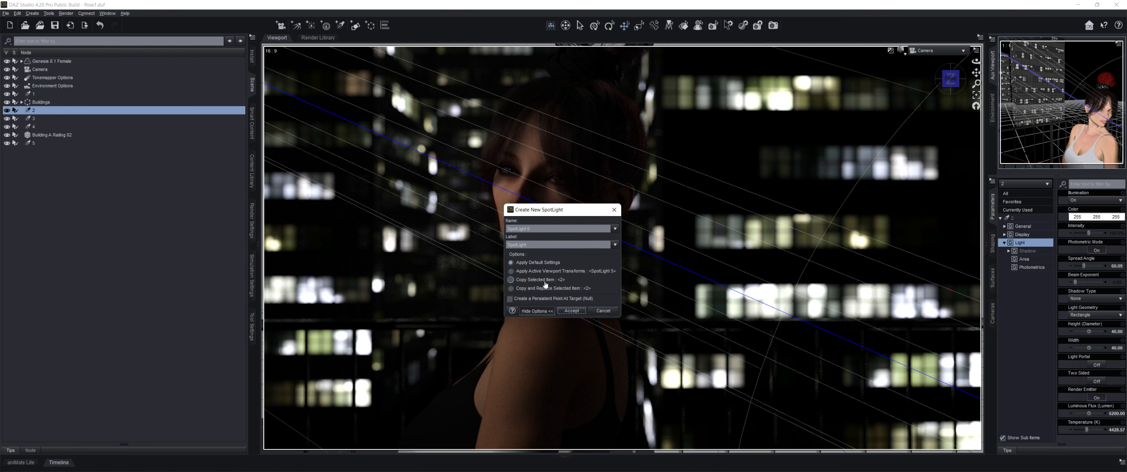
{"action": "left_click", "coordinate": [573, 310]}
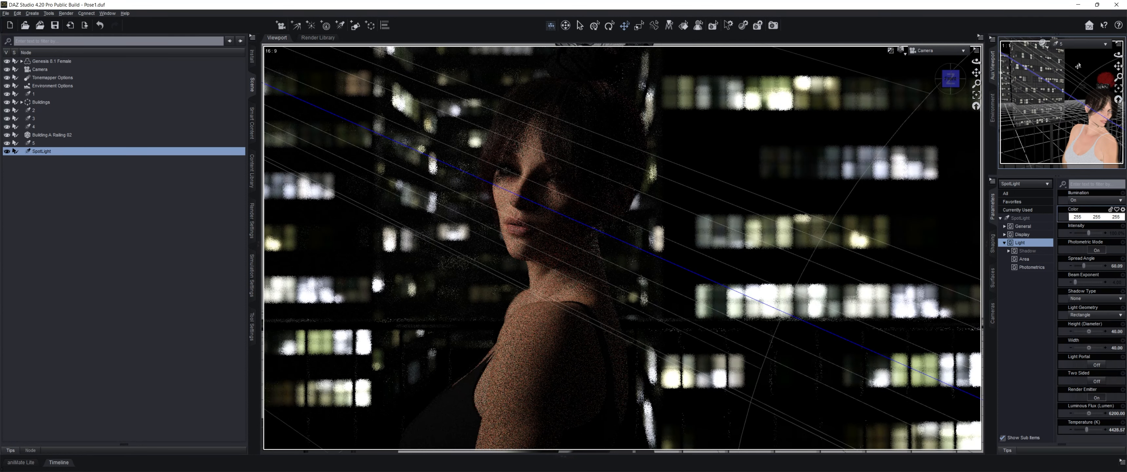
- Look through the copied spotlight in the auxiliary view, orbit it overhead to shine down on the figure, and move it closer
{"action": "left_click", "coordinate": [1081, 44]}
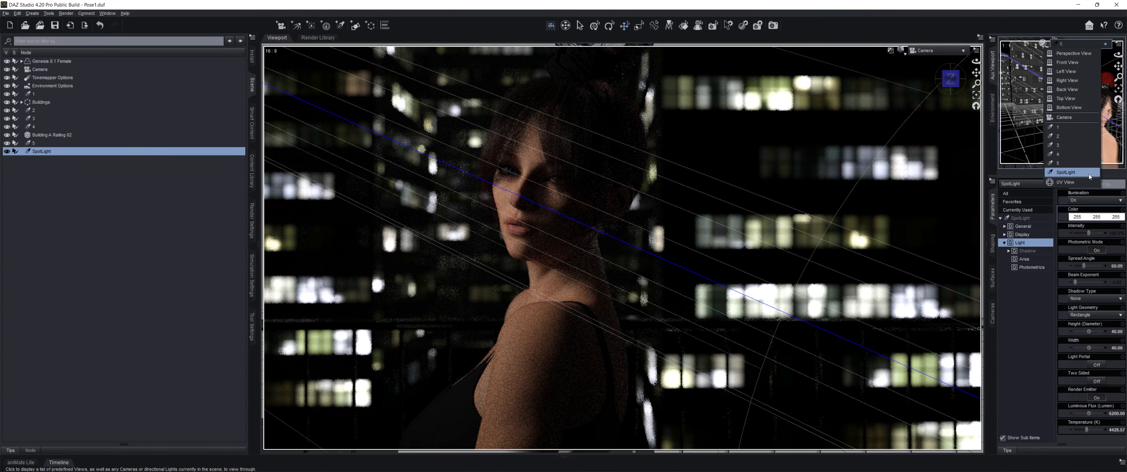
{"action": "left_click", "coordinate": [1088, 173]}
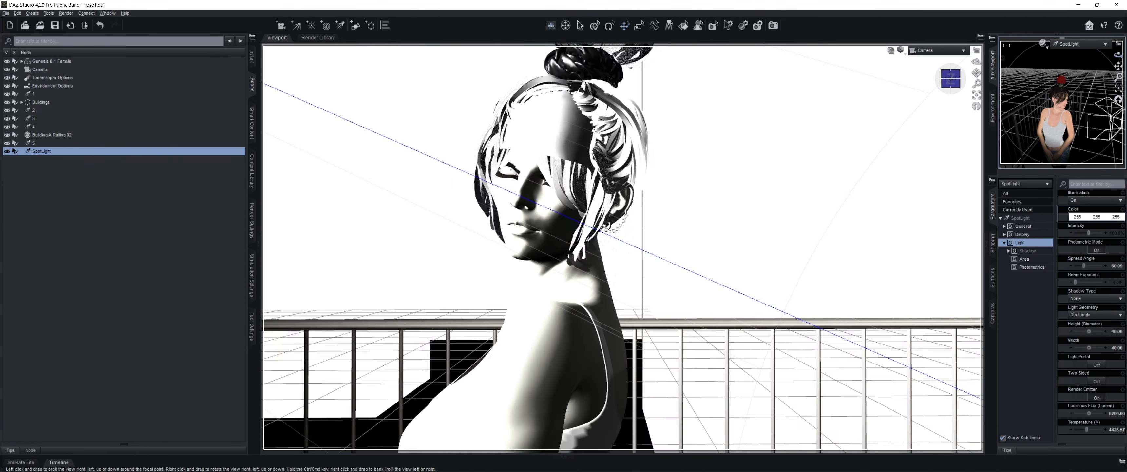
{"action": "mouse_move", "coordinate": [1118, 55]}
{"action": "left_mouse_down"}
{"action": "mouse_move", "coordinate": [1117, 87]}
{"action": "mouse_move", "coordinate": [1118, 55]}
{"action": "mouse_move", "coordinate": [1118, 67]}
{"action": "left_mouse_up"}
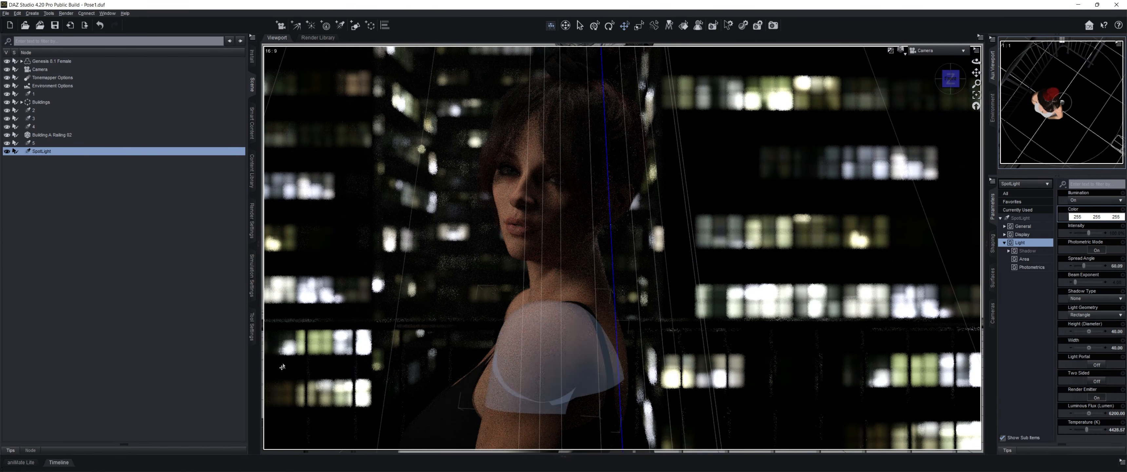
{"action": "left_click", "coordinate": [32, 349]}
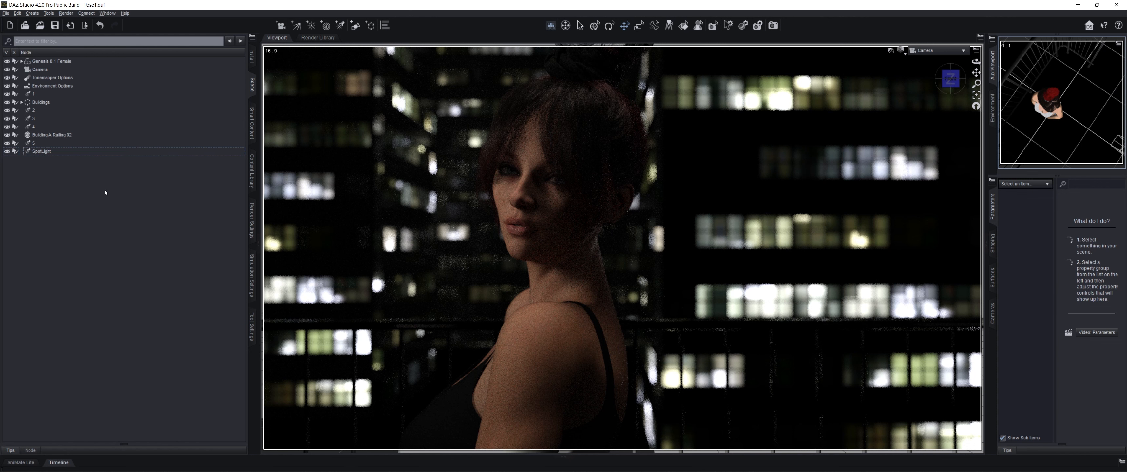
{"action": "left_click", "coordinate": [88, 152]}
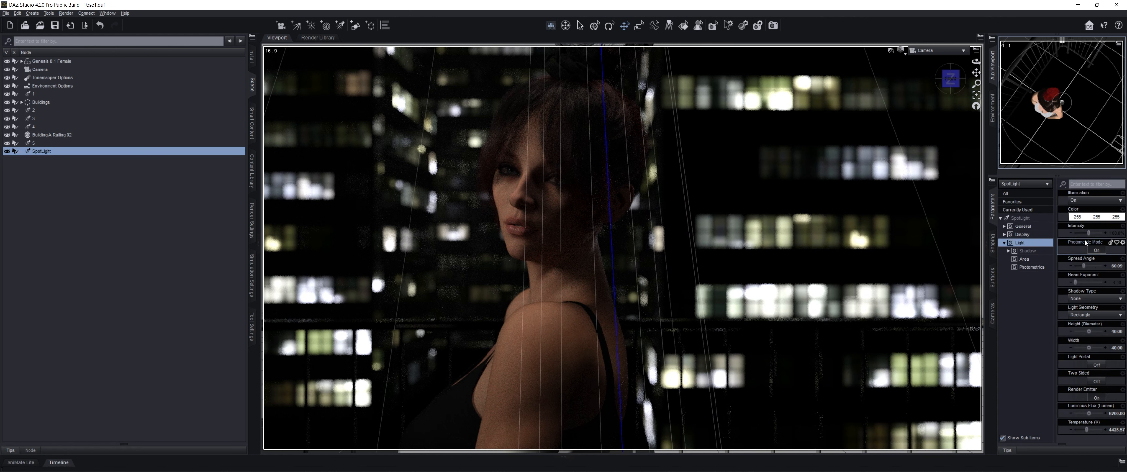
{"action": "scroll", "coordinate": [1066, 145], "scroll_direction": "up", "scroll_amount": 3}
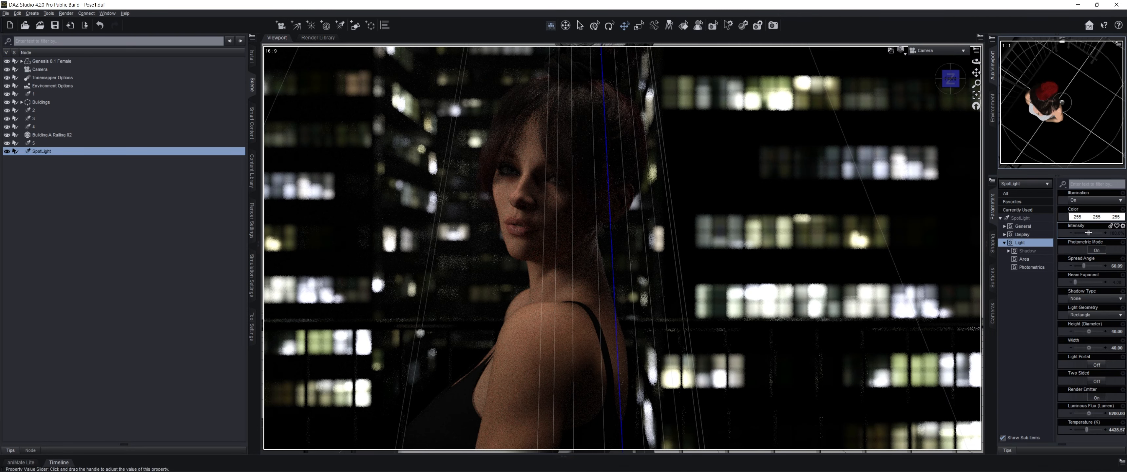
- Lower the overhead spotlight's intensity to about 34% and deselect it
{"action": "left_click_drag", "start_coordinate": [1088, 233], "coordinate": [1077, 237]}
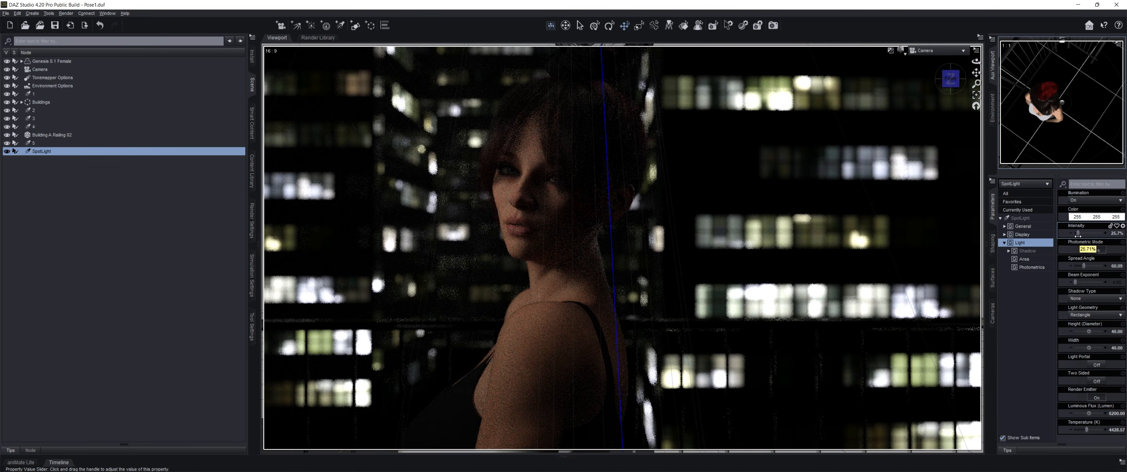
{"action": "left_click_drag", "start_coordinate": [1078, 236], "coordinate": [1077, 236]}
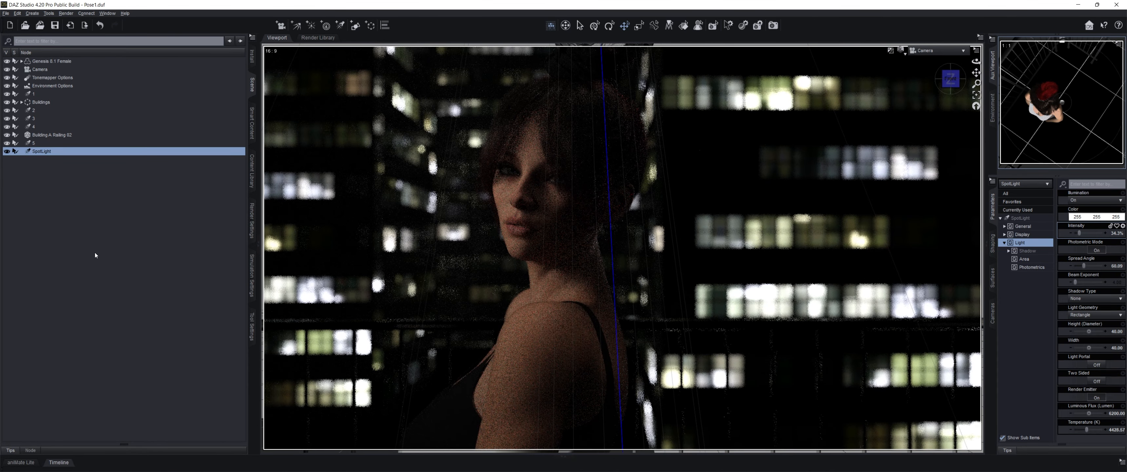
{"action": "left_click", "coordinate": [95, 253]}
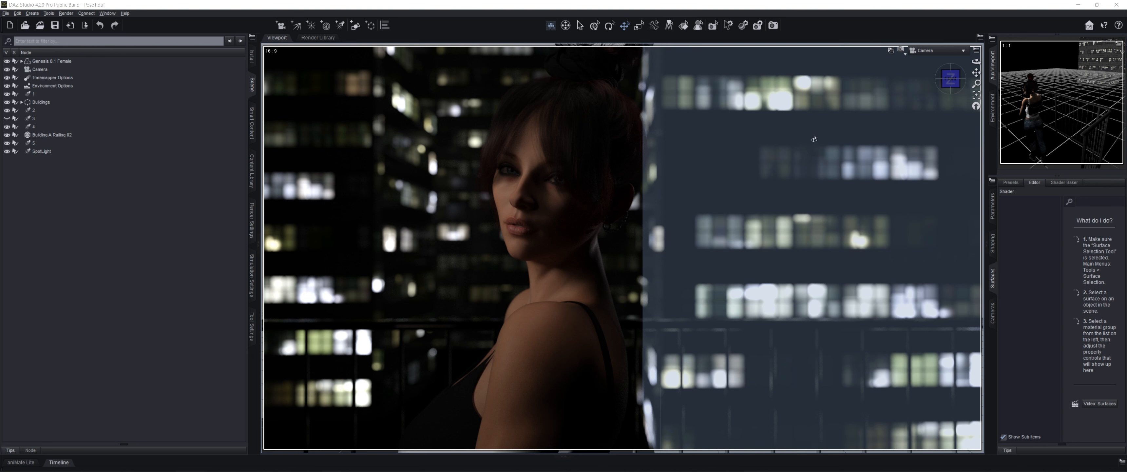
- Move the camera in for a tighter framing of the figure's head and shoulder, undoing an unwanted camera move
{"action": "scroll", "coordinate": [814, 138], "scroll_direction": "up", "scroll_amount": 1}
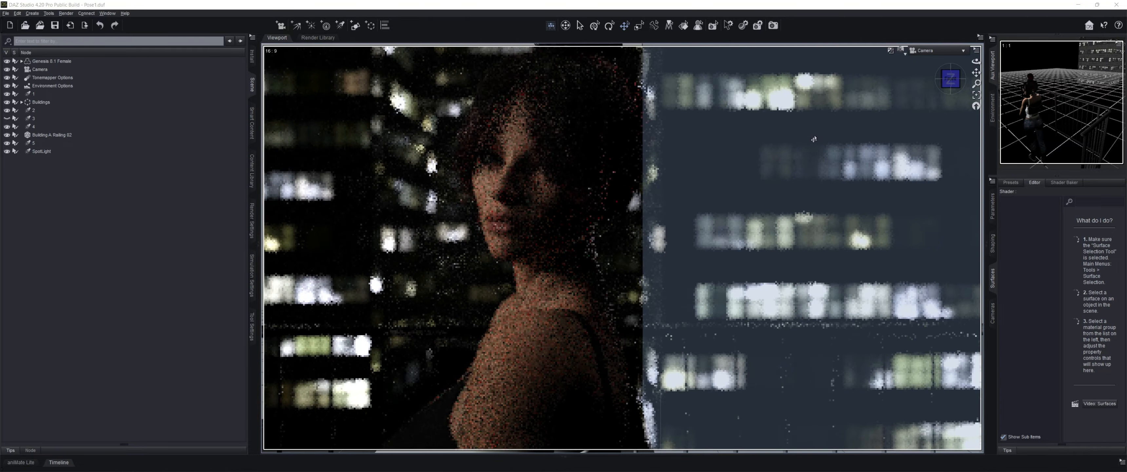
{"action": "scroll", "coordinate": [814, 138], "scroll_direction": "up", "scroll_amount": 1}
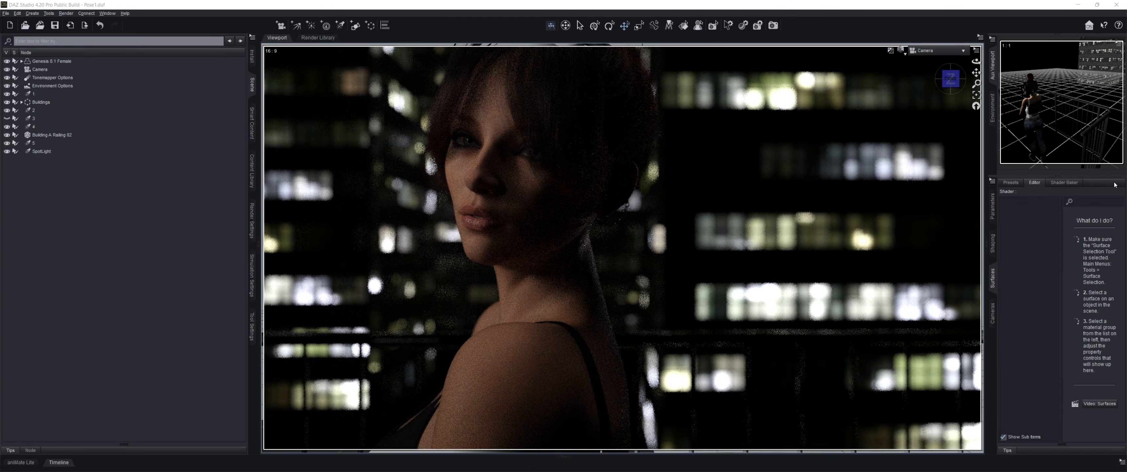
{"action": "middle_click_drag", "start_coordinate": [815, 142], "coordinate": [840, 131]}
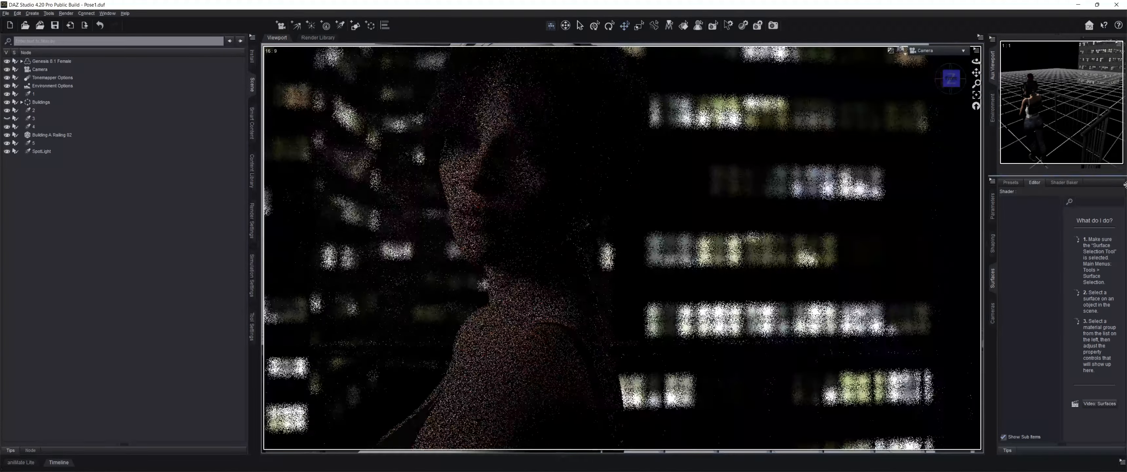
{"action": "scroll", "coordinate": [775, 159], "scroll_direction": "up", "scroll_amount": 3}
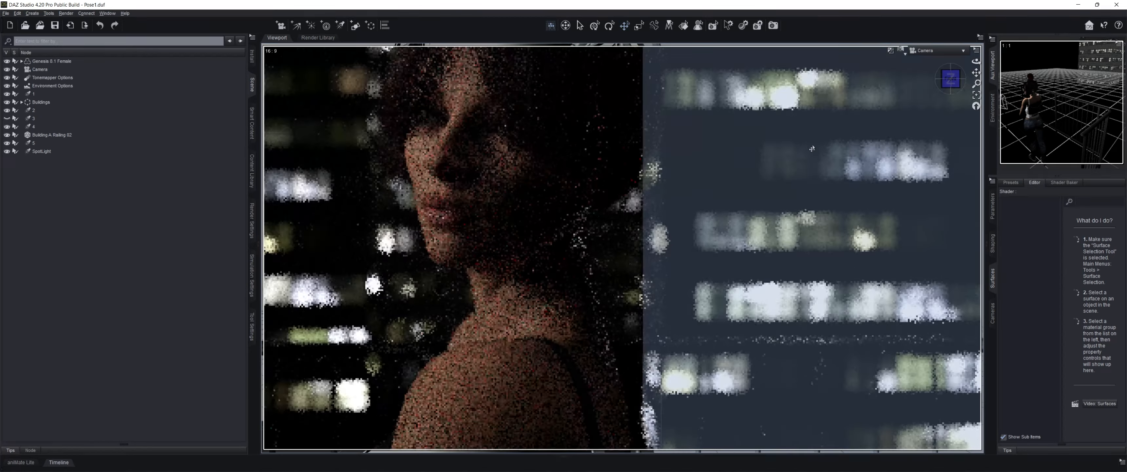
{"action": "scroll", "coordinate": [853, 165], "scroll_direction": "down", "scroll_amount": 2}
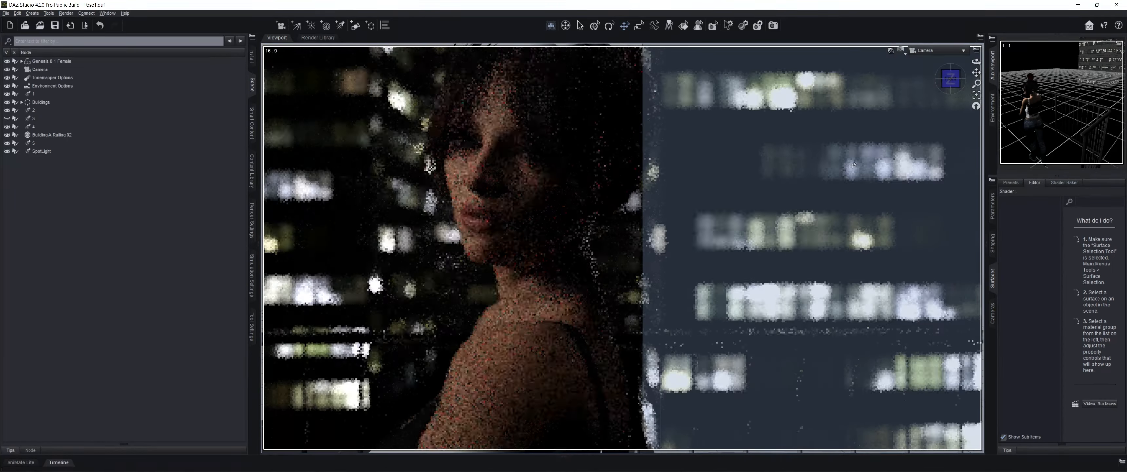
{"action": "key", "text": "ctrl+z"}
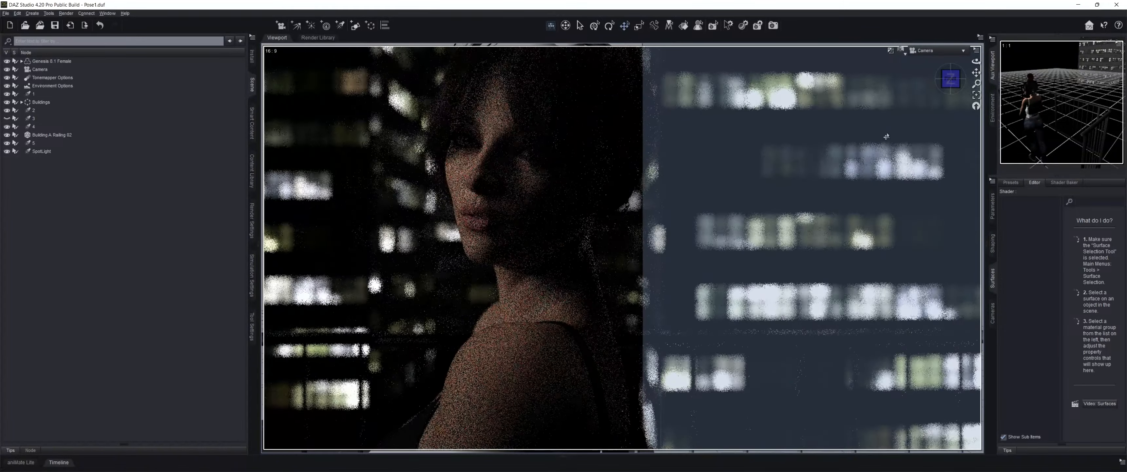
{"action": "scroll", "coordinate": [886, 135], "scroll_direction": "up", "scroll_amount": 2}
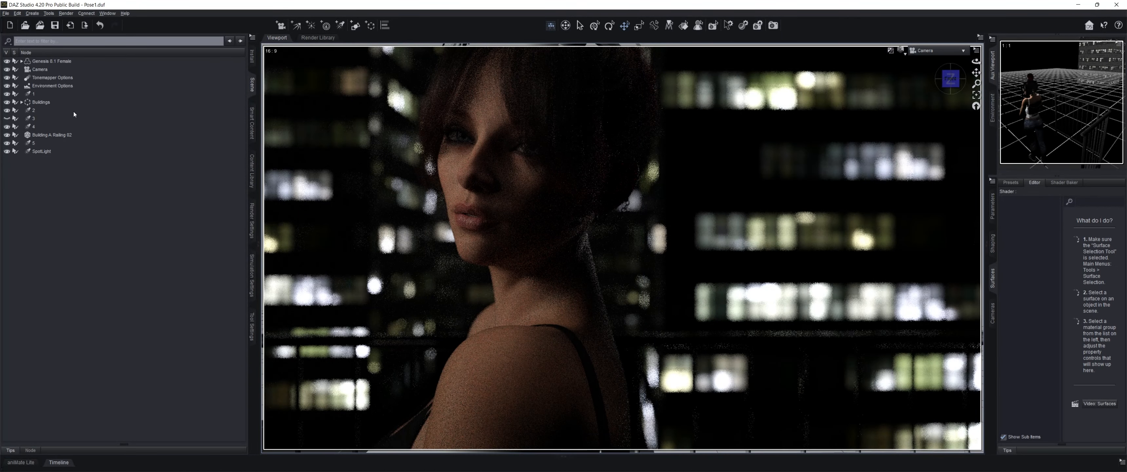
- Examine the skin shader settings on the figure's Face surface
{"action": "left_click", "coordinate": [59, 64]}
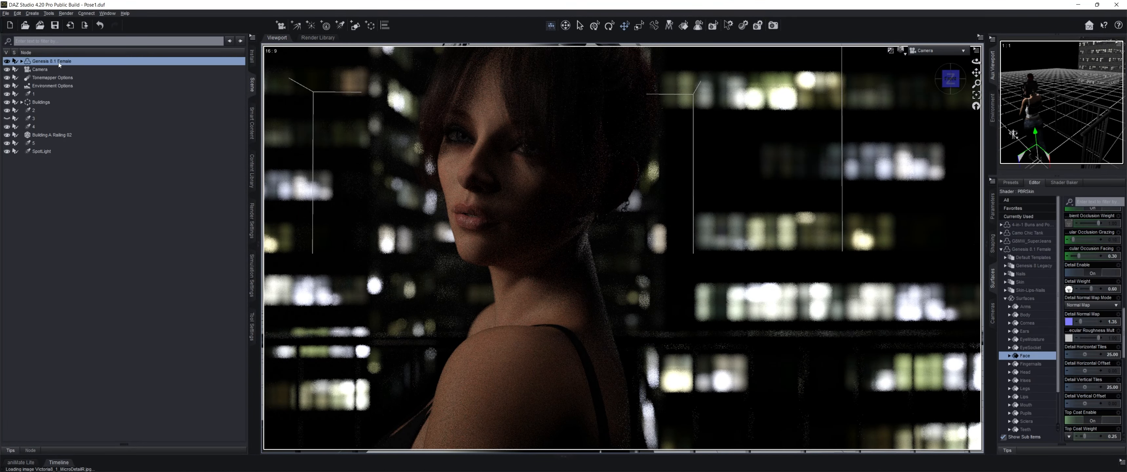
{"action": "left_click", "coordinate": [992, 206]}
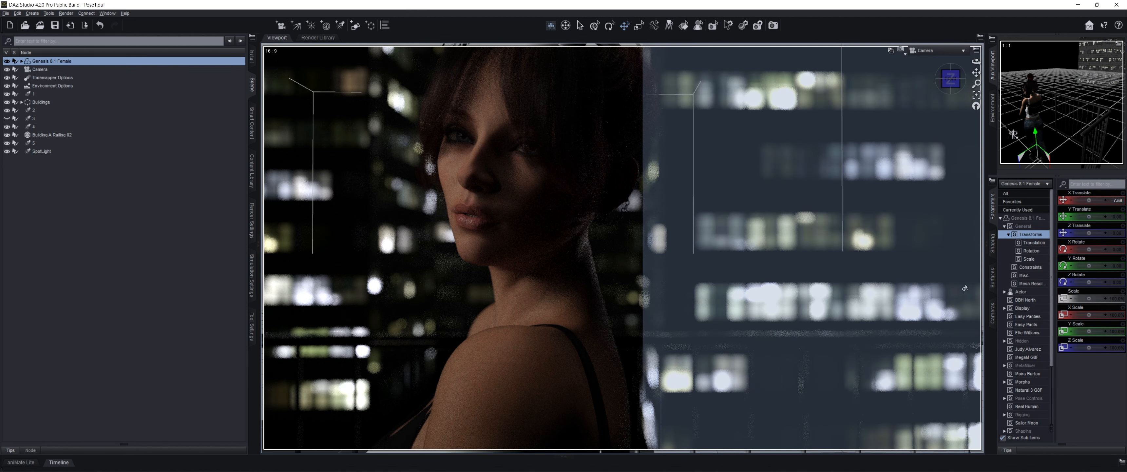
{"action": "left_click", "coordinate": [991, 291]}
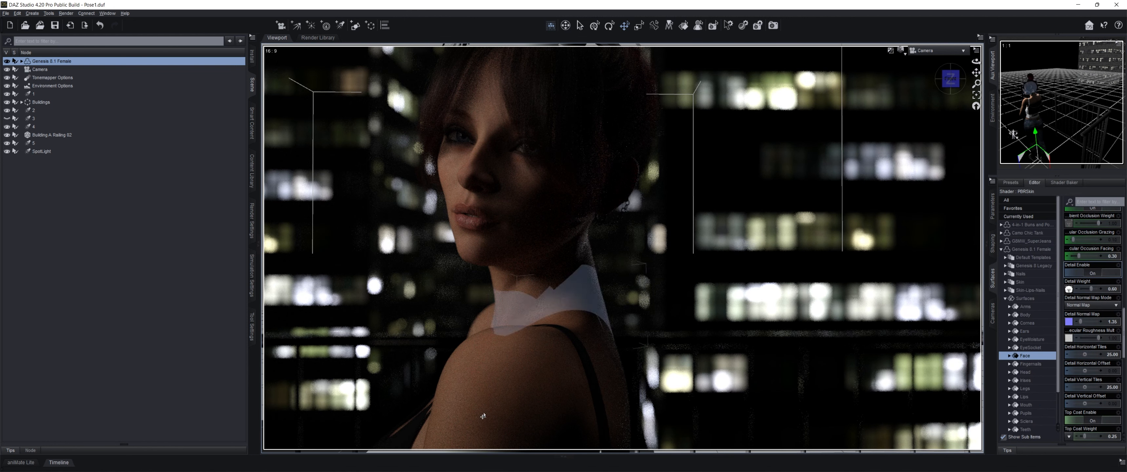
{"action": "scroll", "coordinate": [1079, 331], "scroll_direction": "up", "scroll_amount": 2}
{"action": "scroll", "coordinate": [1078, 331], "scroll_direction": "up", "scroll_amount": 10}
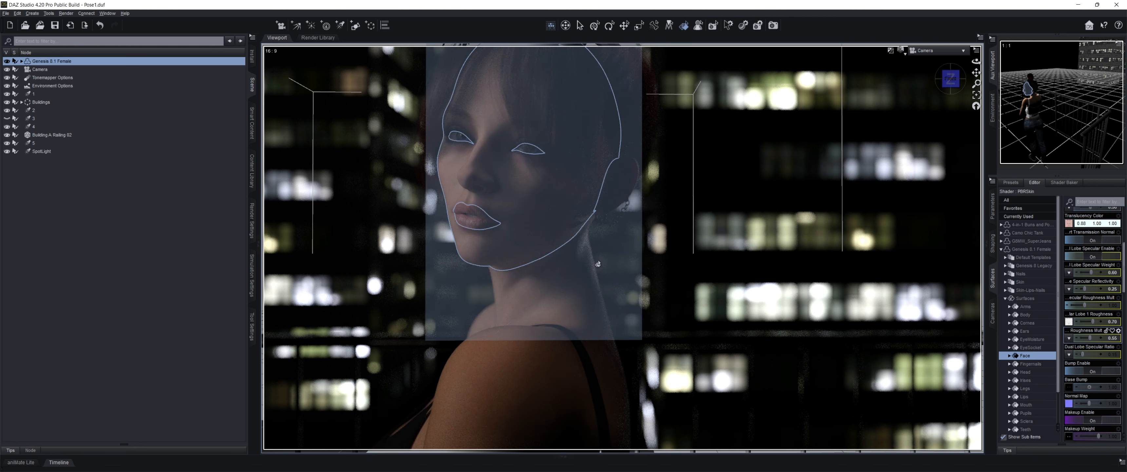
{"action": "left_click", "coordinate": [580, 25]}
{"action": "left_click", "coordinate": [625, 25]}
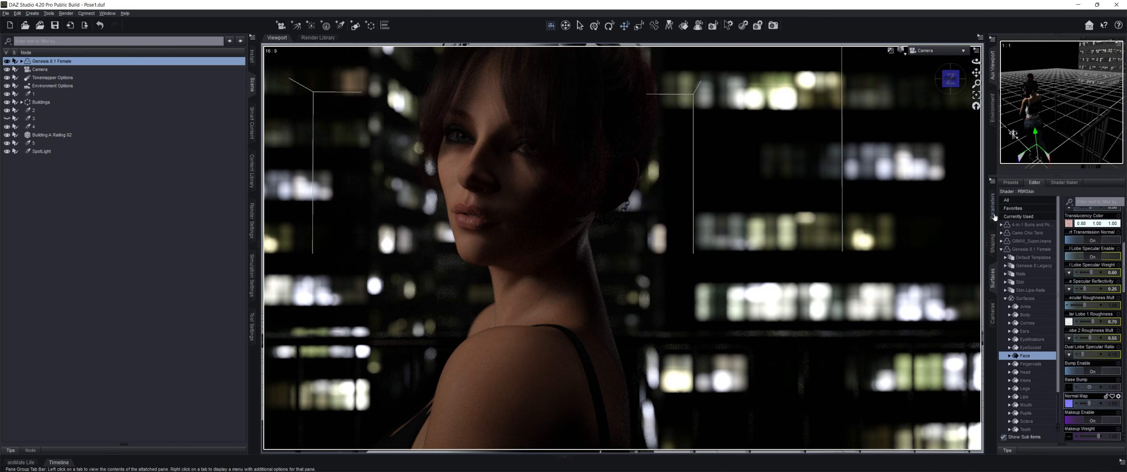
- Set the figure's Eye Look Side-Side to -2.4% from its currently used parameters
{"action": "left_click", "coordinate": [993, 216]}
{"action": "left_click", "coordinate": [1025, 220]}
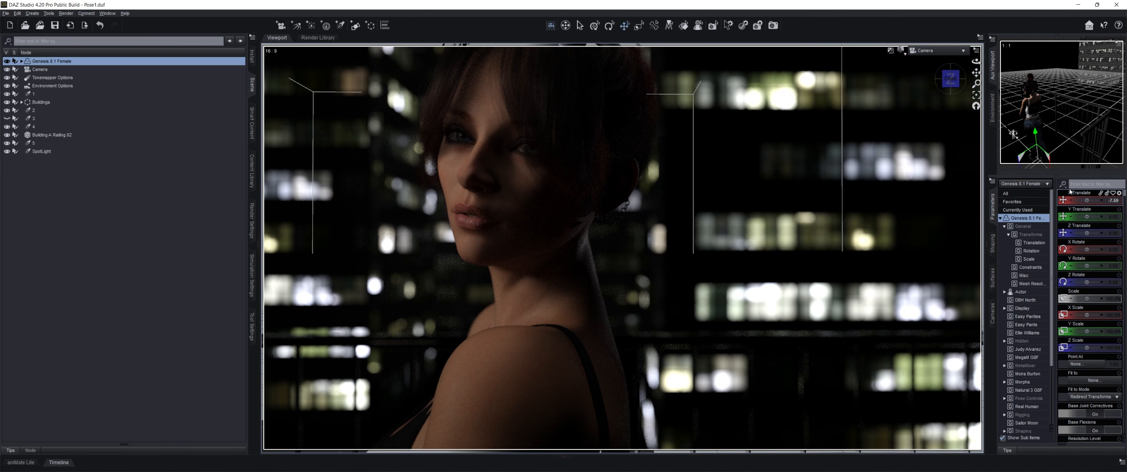
{"action": "left_click", "coordinate": [1030, 210]}
{"action": "scroll", "coordinate": [1094, 295], "scroll_direction": "down", "scroll_amount": 10}
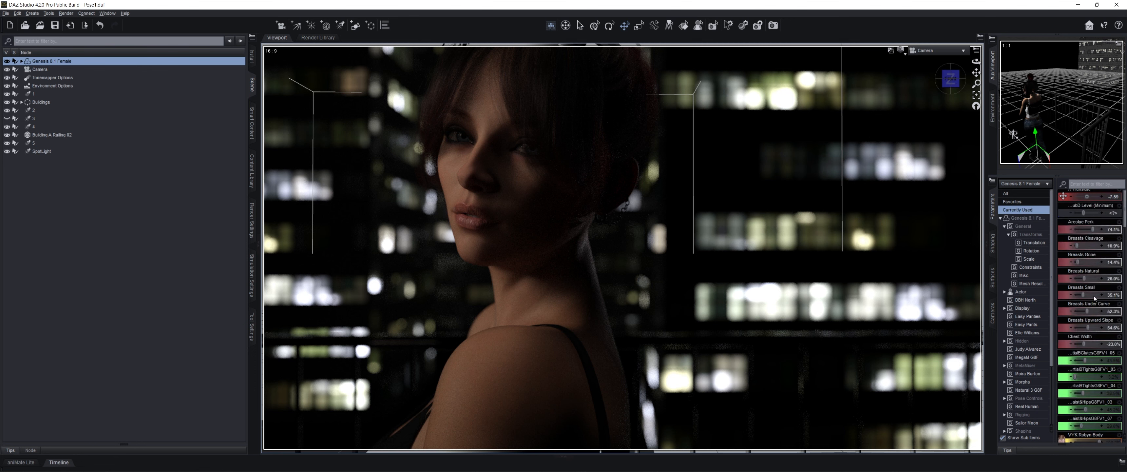
{"action": "scroll", "coordinate": [1090, 310], "scroll_direction": "down", "scroll_amount": 5}
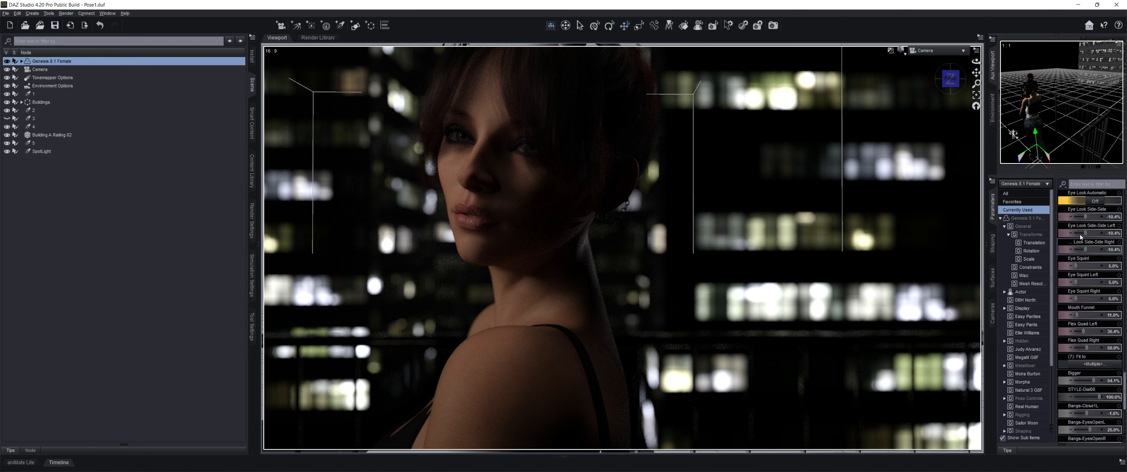
{"action": "left_click", "coordinate": [1103, 217]}
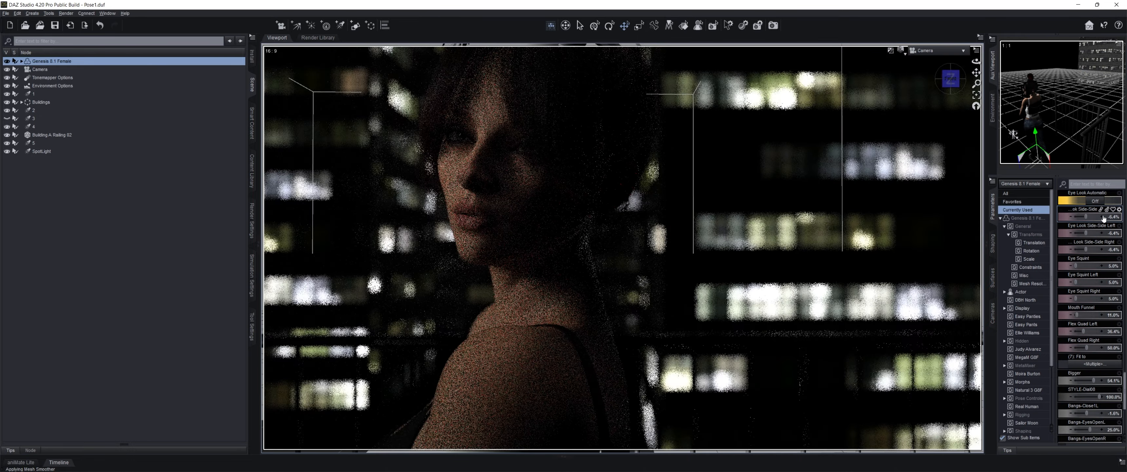
{"action": "left_click", "coordinate": [1103, 217]}
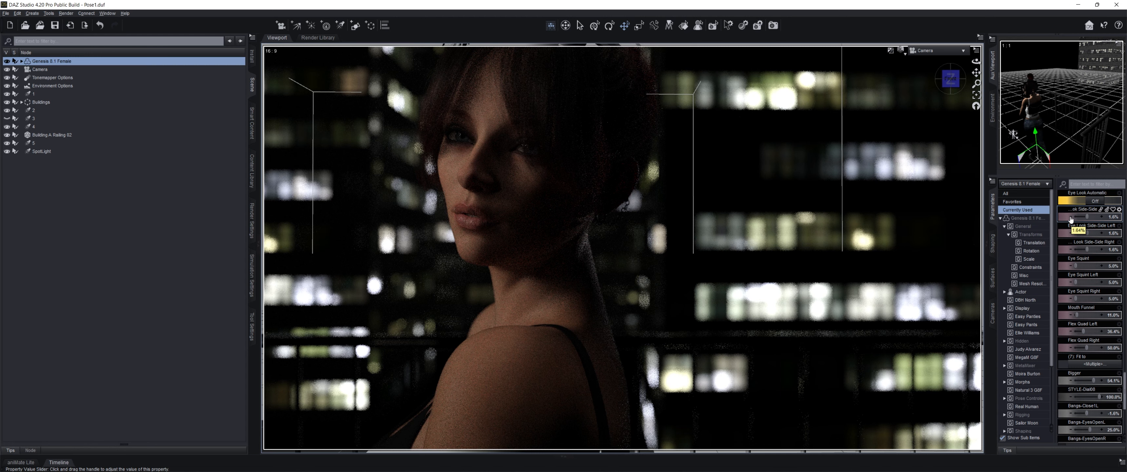
{"action": "left_click", "coordinate": [1071, 219]}
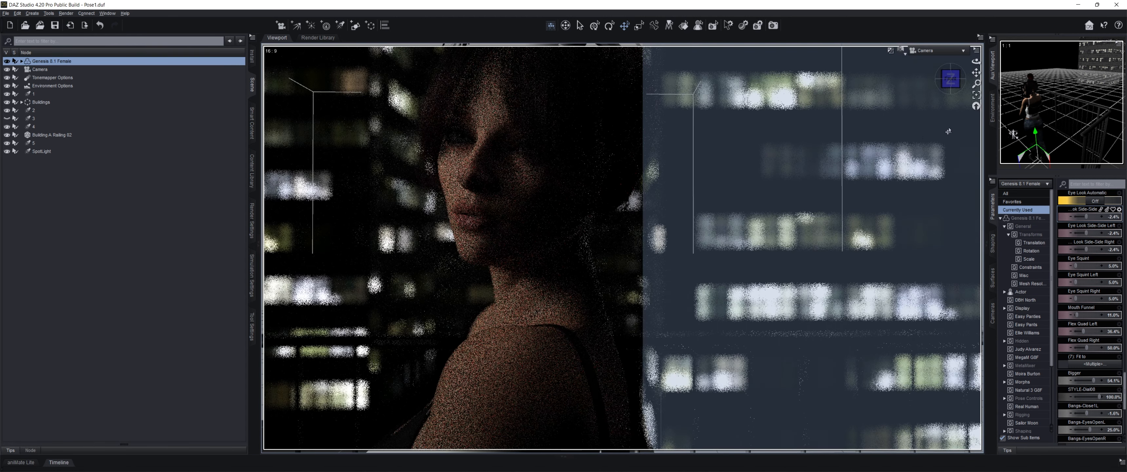
- Try a slight camera shift and a banked camera angle on the figure, and undo both moves
{"action": "left_click_drag", "start_coordinate": [976, 84], "coordinate": [977, 82]}
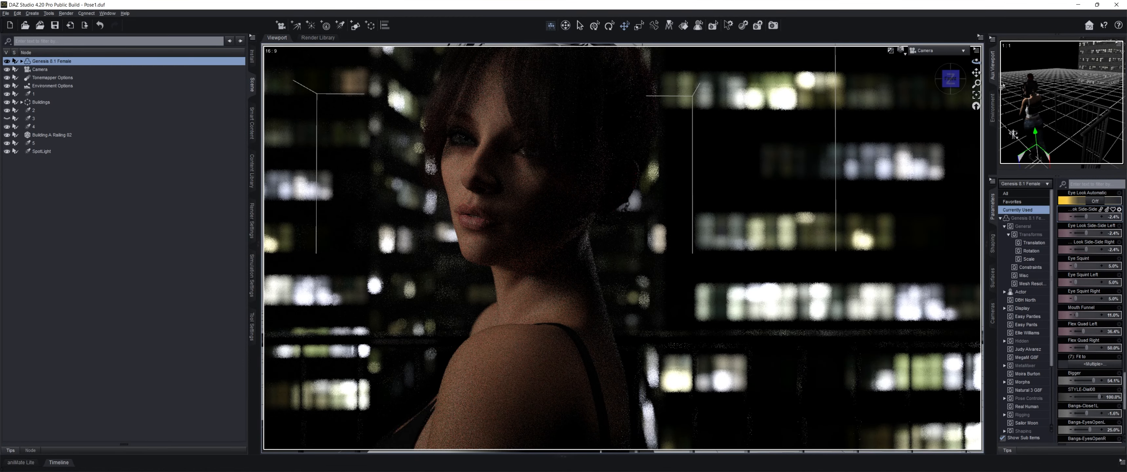
{"action": "right_click_drag", "start_coordinate": [975, 61], "coordinate": [982, 62], "text": "ctrl"}
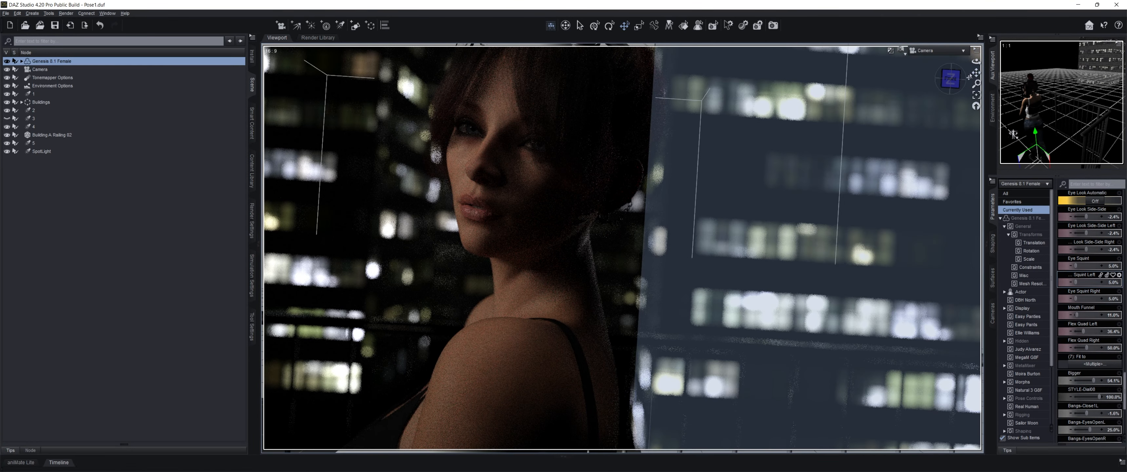
{"action": "key", "text": "ctrl+z"}
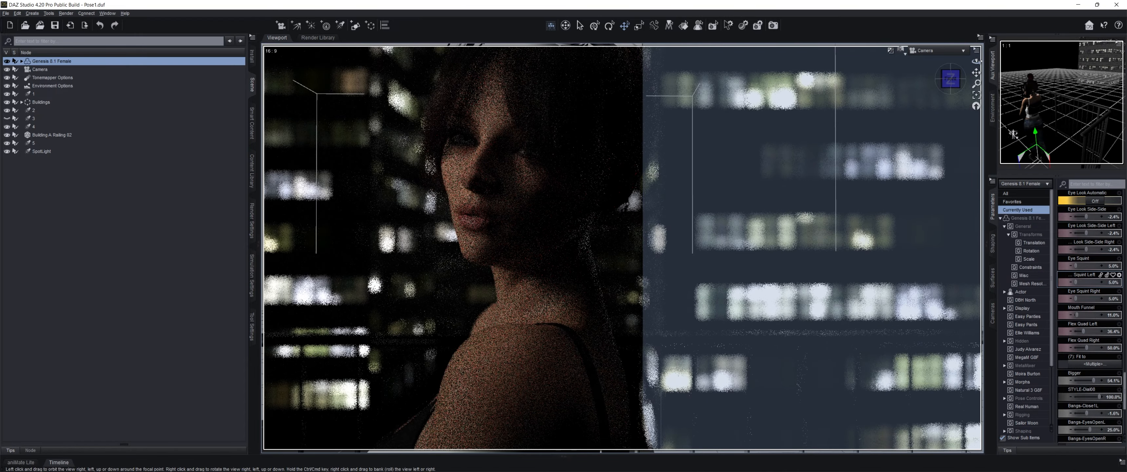
{"action": "key", "text": "ctrl+y"}
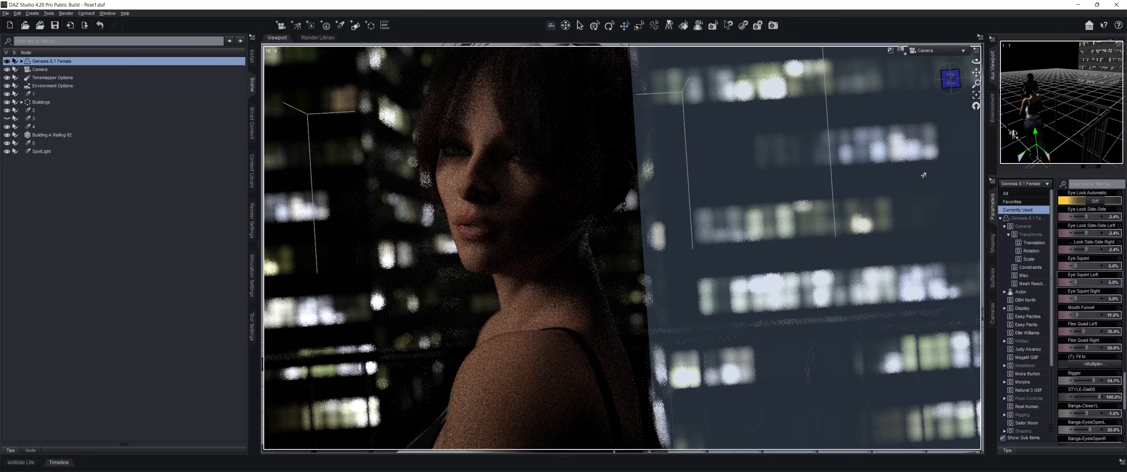
{"action": "key", "text": "ctrl+z"}
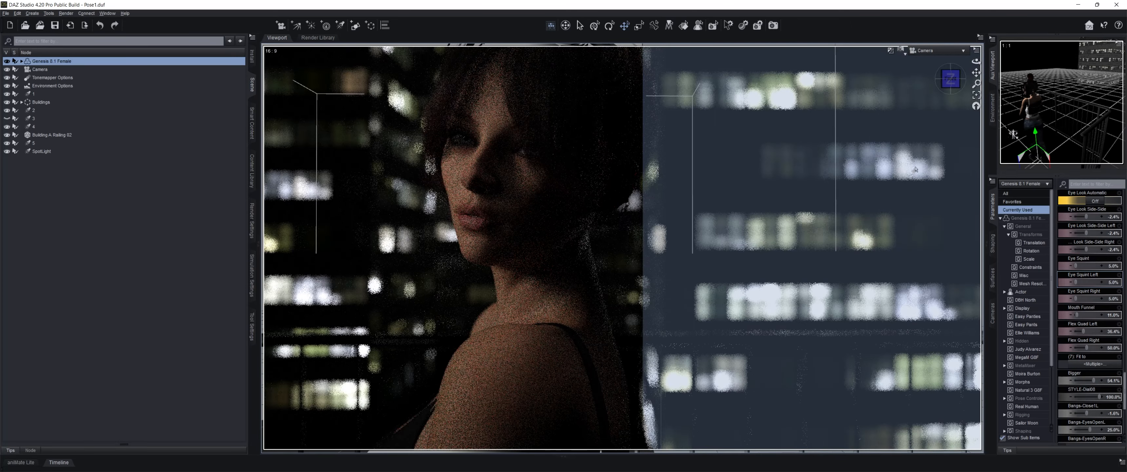
{"action": "key", "text": "ctrl+z"}
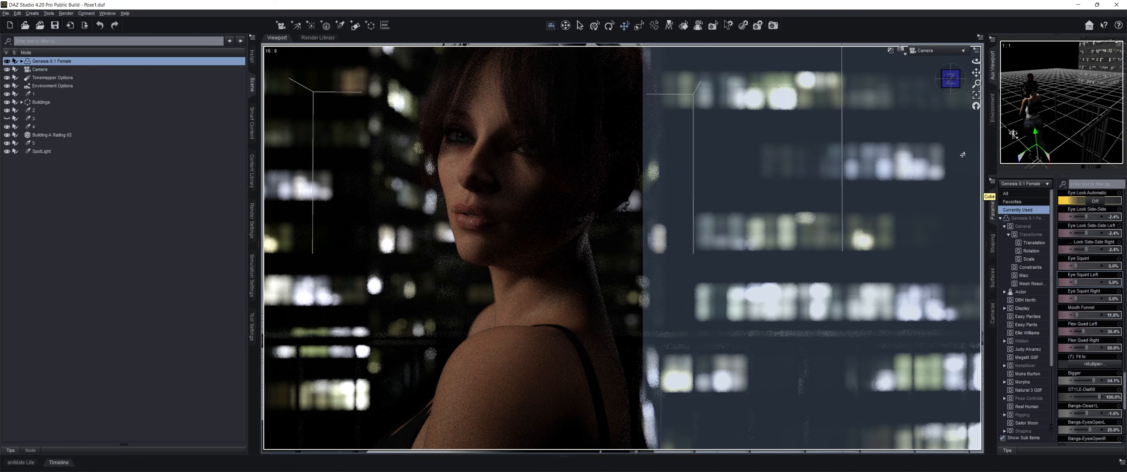
- Bank the camera slightly and set the figure's Eye Look Side-Side to -10.4%
{"action": "right_click_drag", "start_coordinate": [976, 61], "coordinate": [972, 61], "text": "ctrl"}
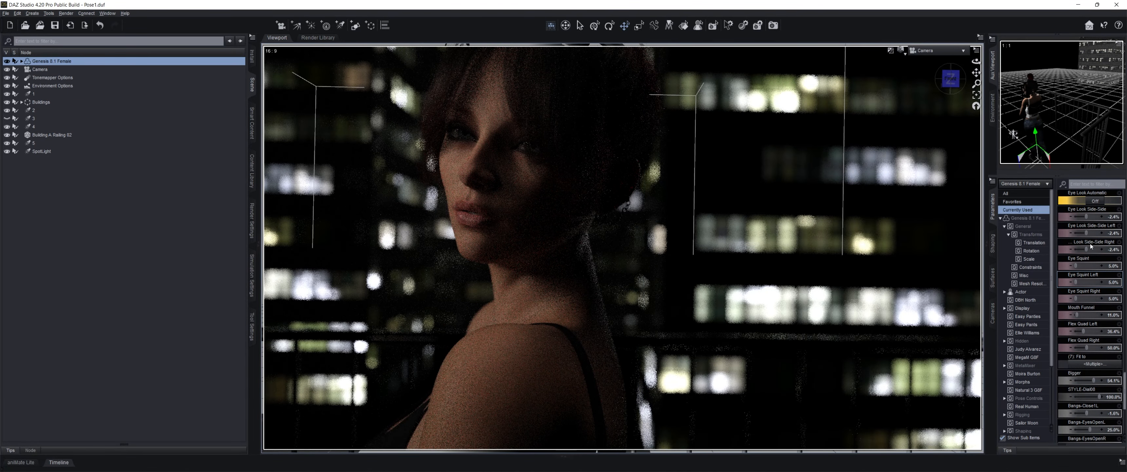
{"action": "key", "text": "ctrl+9"}
{"action": "left_click", "coordinate": [1072, 218]}
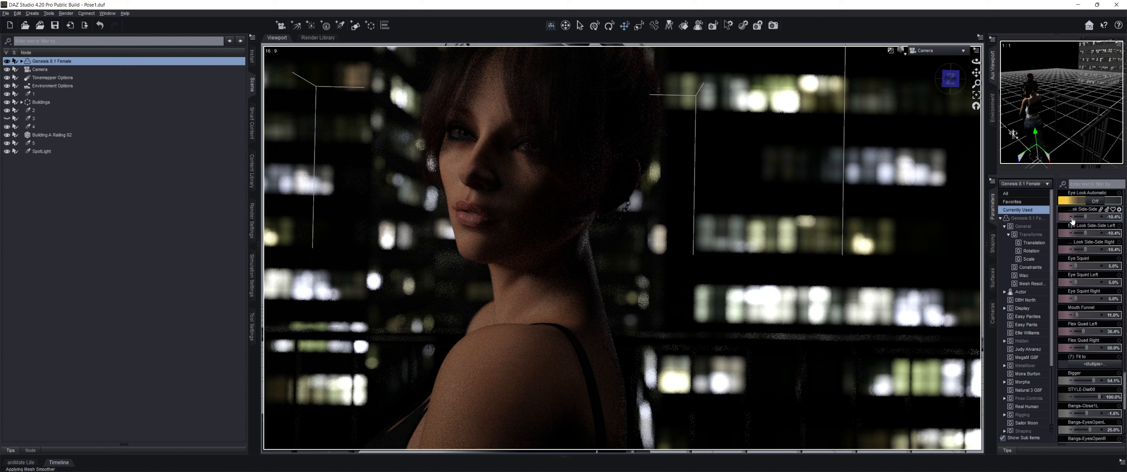
{"action": "left_click", "coordinate": [1026, 218]}
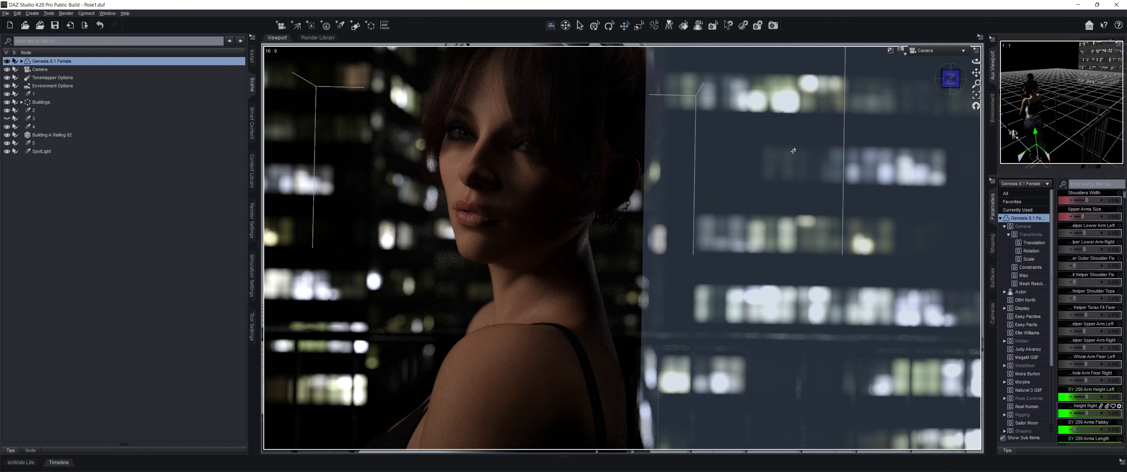
- Select the background building's Cube surface with the Surface Selection tool and lower its emission luminance to 80
{"action": "left_click", "coordinate": [690, 27]}
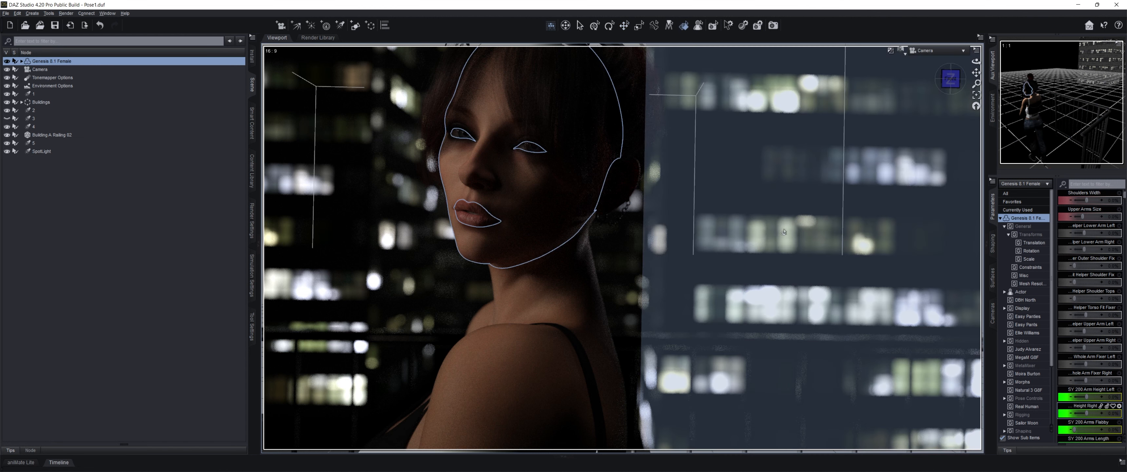
{"action": "left_click", "coordinate": [785, 248]}
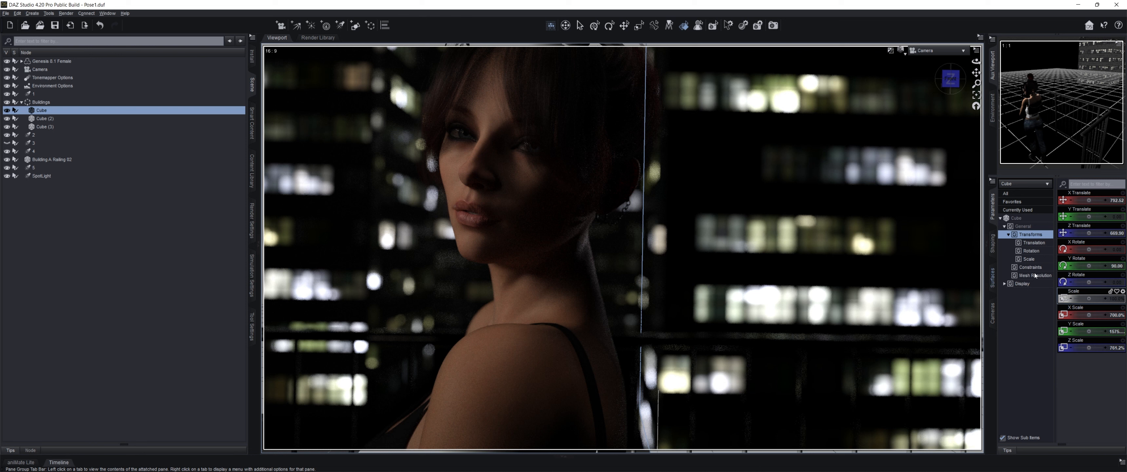
{"action": "left_click", "coordinate": [992, 278]}
{"action": "scroll", "coordinate": [1087, 299], "scroll_direction": "down", "scroll_amount": 10}
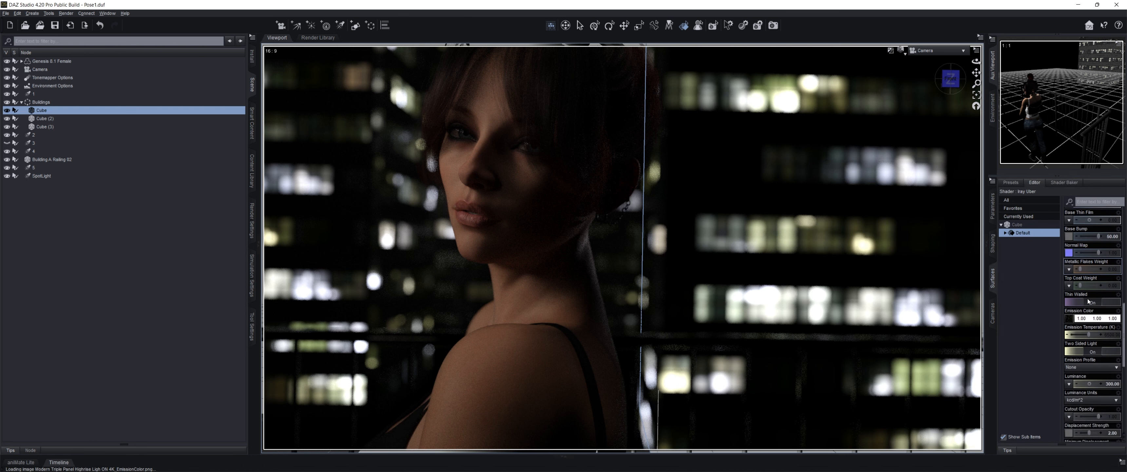
{"action": "scroll", "coordinate": [1089, 301], "scroll_direction": "down", "scroll_amount": 1}
{"action": "left_click", "coordinate": [1111, 371]}
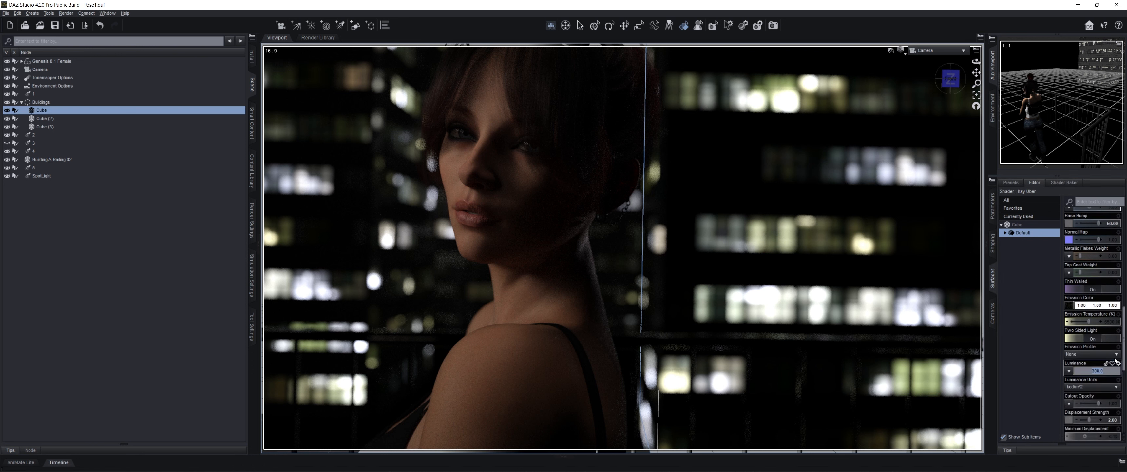
{"action": "key", "text": "Return"}
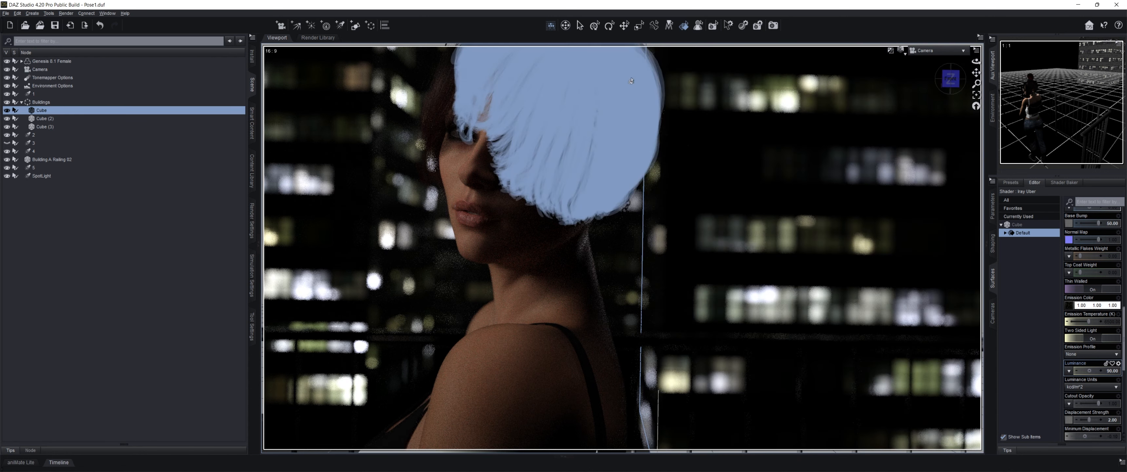
- Examine the skin shader settings on the figure's Body and Arms surfaces, and deselect the figure
{"action": "left_click", "coordinate": [489, 385]}
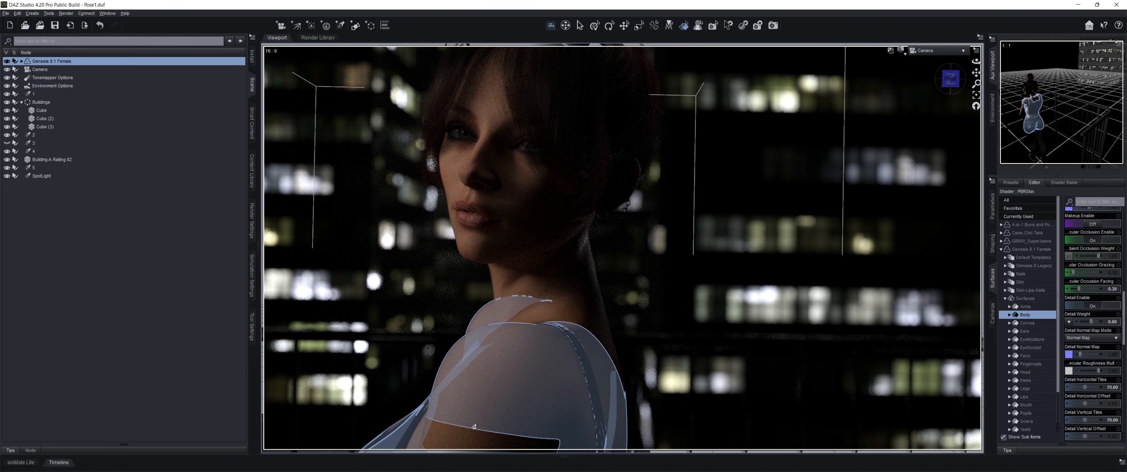
{"action": "left_click", "coordinate": [462, 436], "text": "ctrl"}
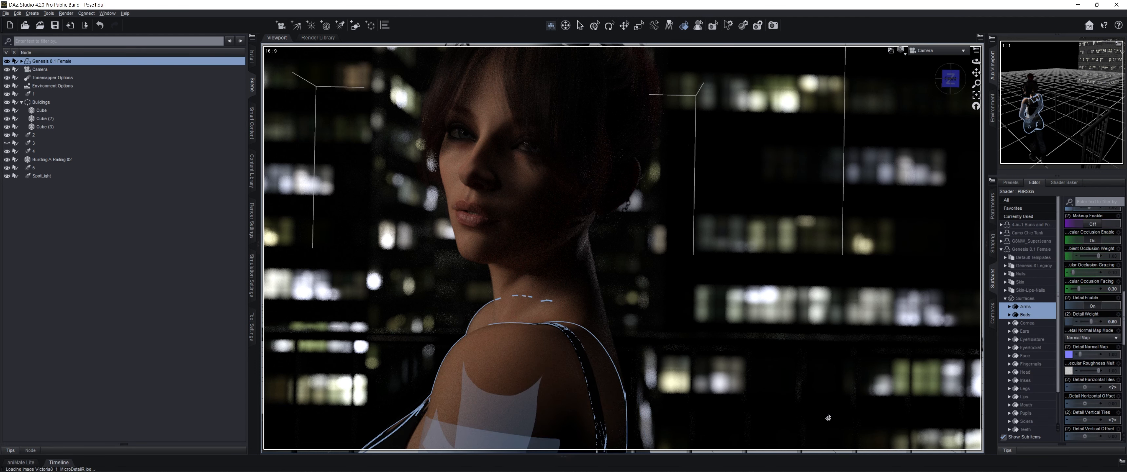
{"action": "left_click", "coordinate": [533, 362]}
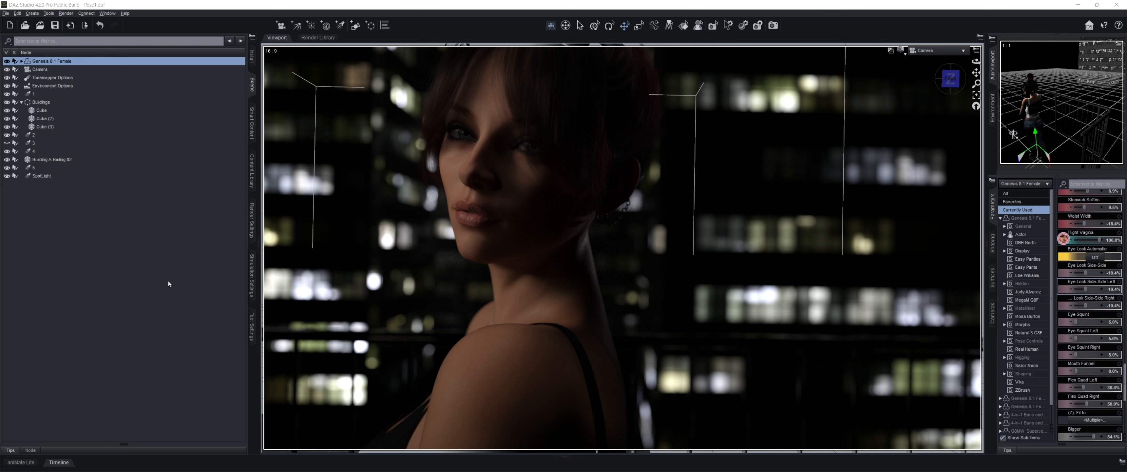
{"action": "left_click", "coordinate": [134, 261]}
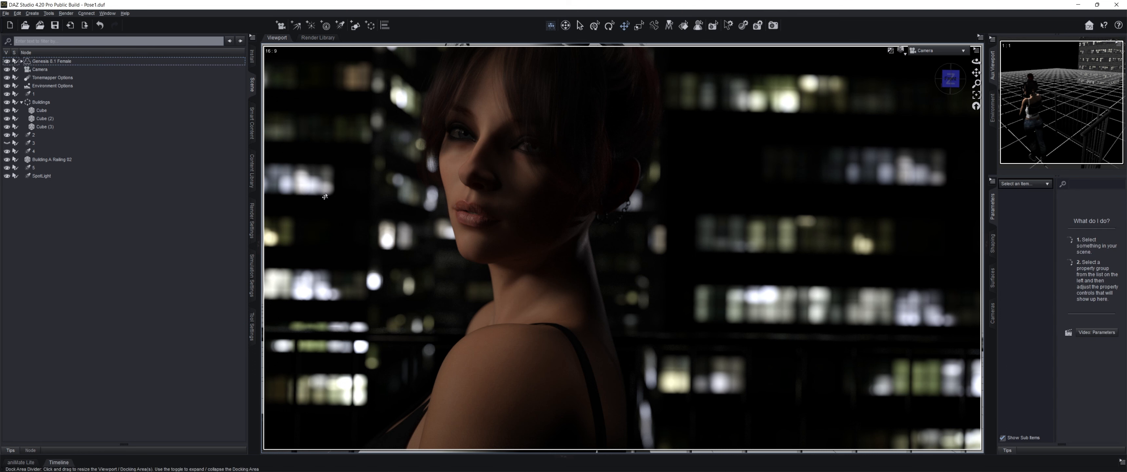